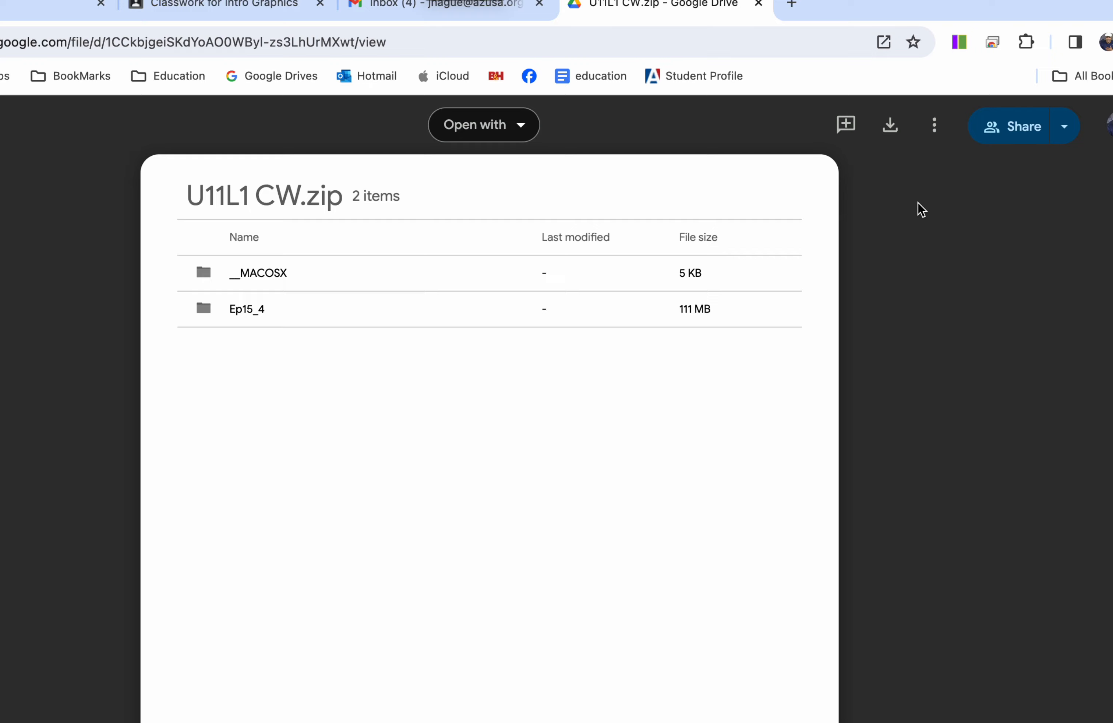
Download U11L1 CW.zip despite the virus-scan warning and save it in the U11L1 folder inside 1 Intro Graphics.
click(896, 130)
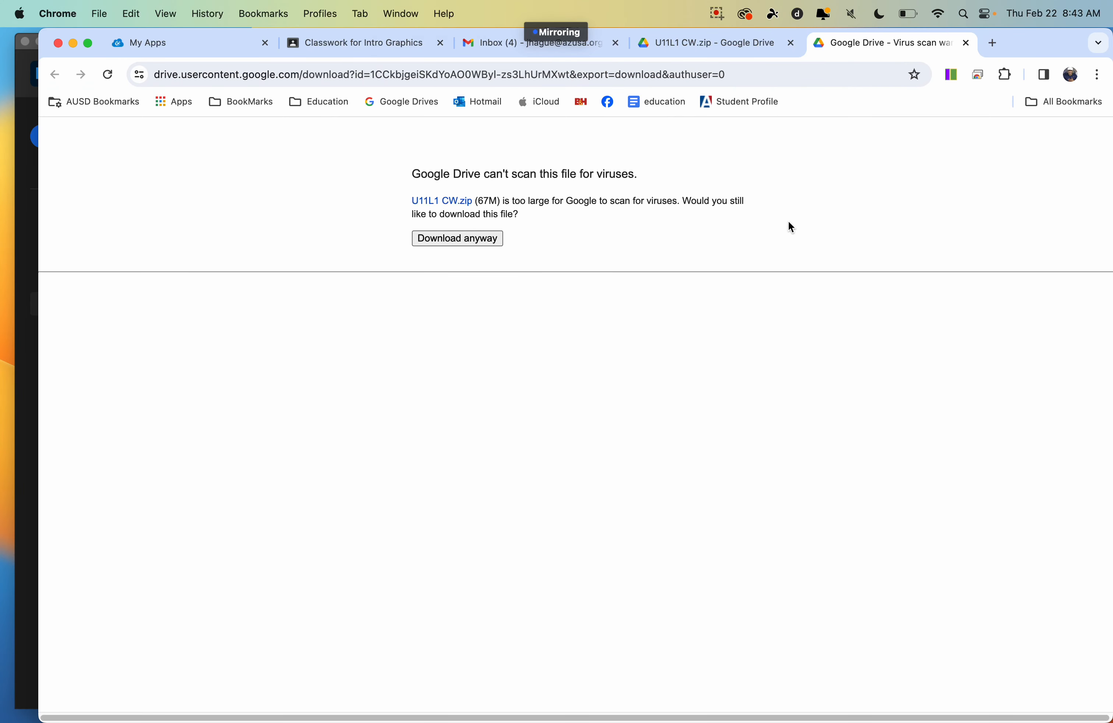
click(447, 243)
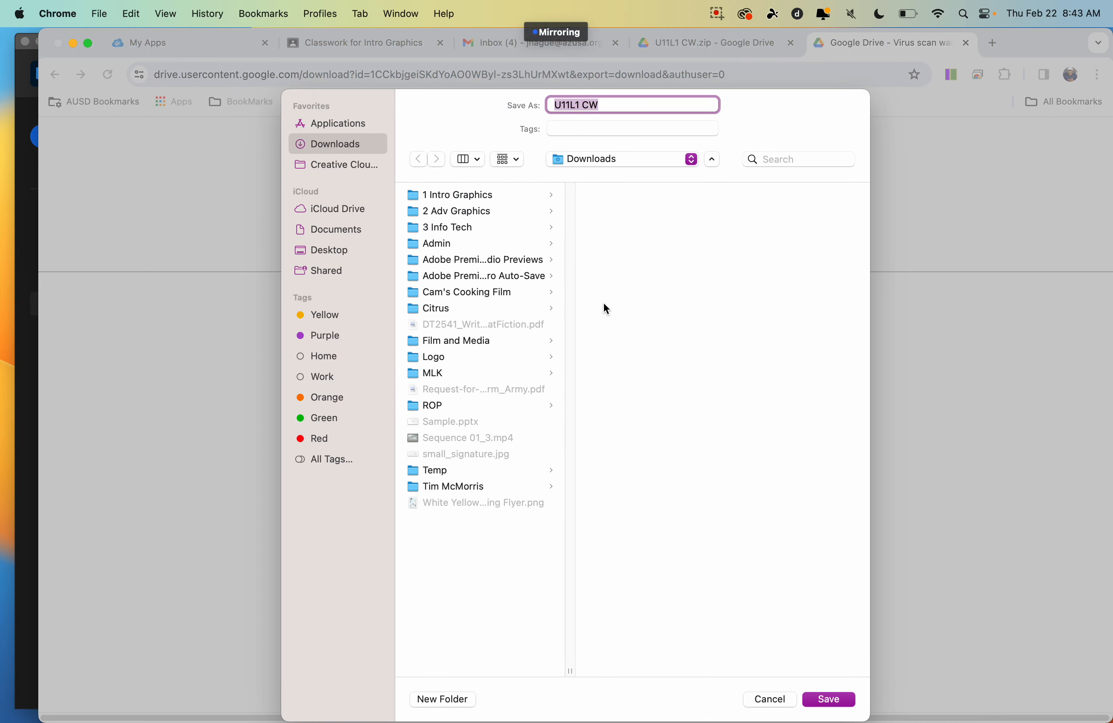
click(458, 196)
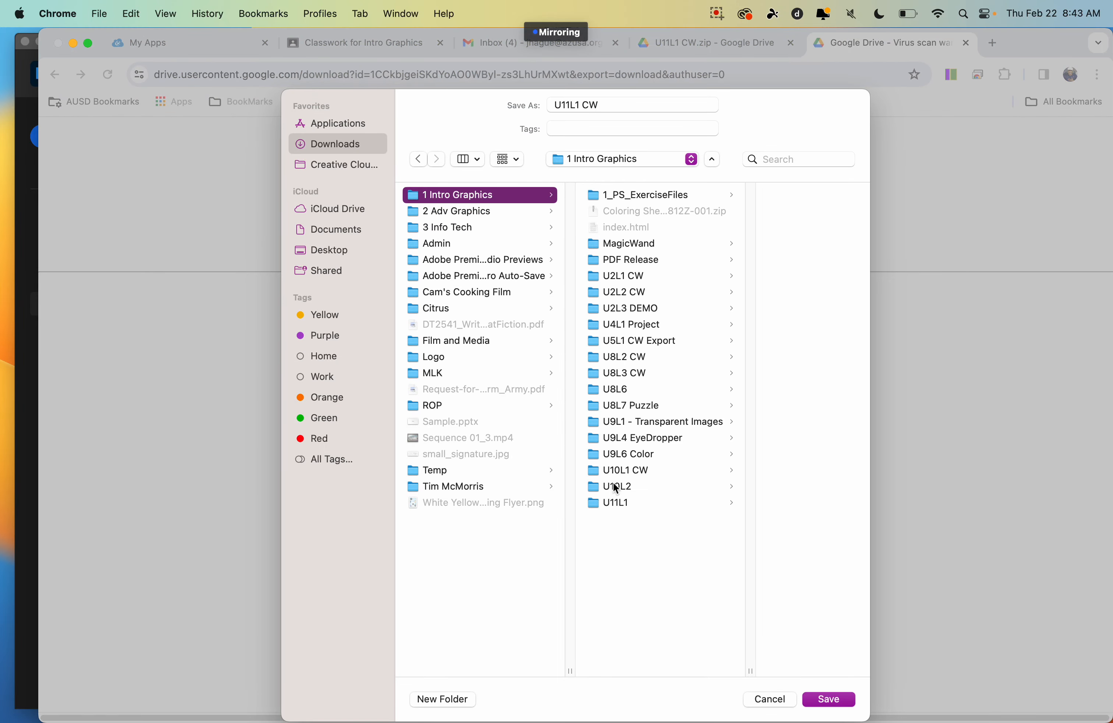
click(619, 503)
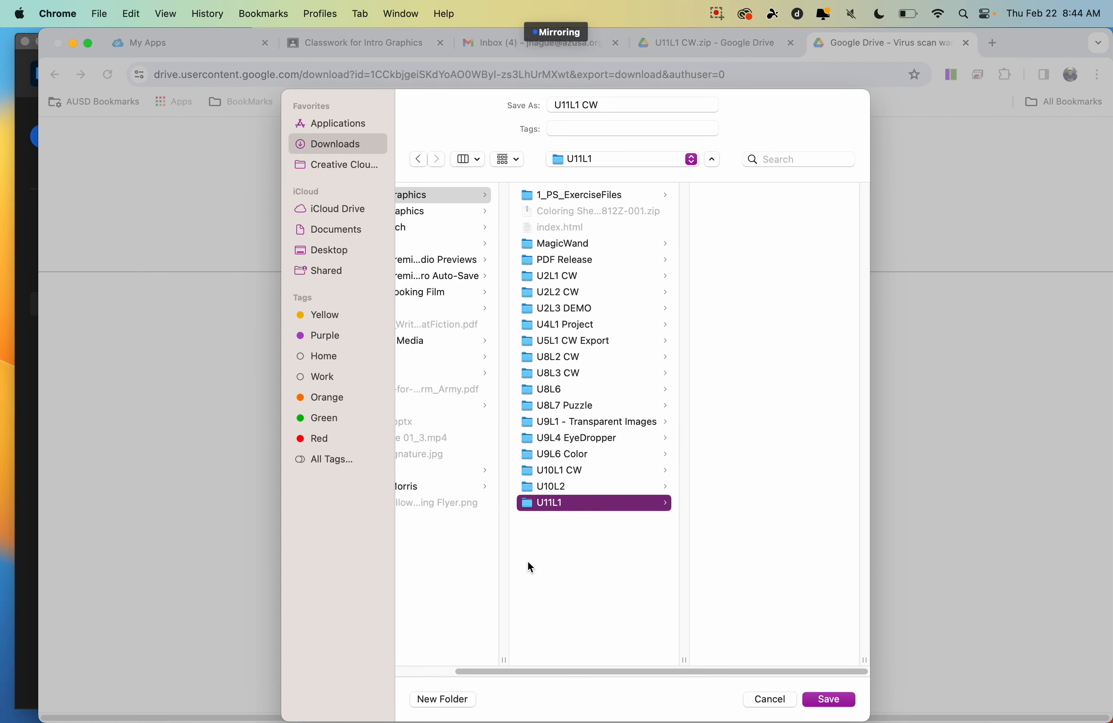
click(822, 701)
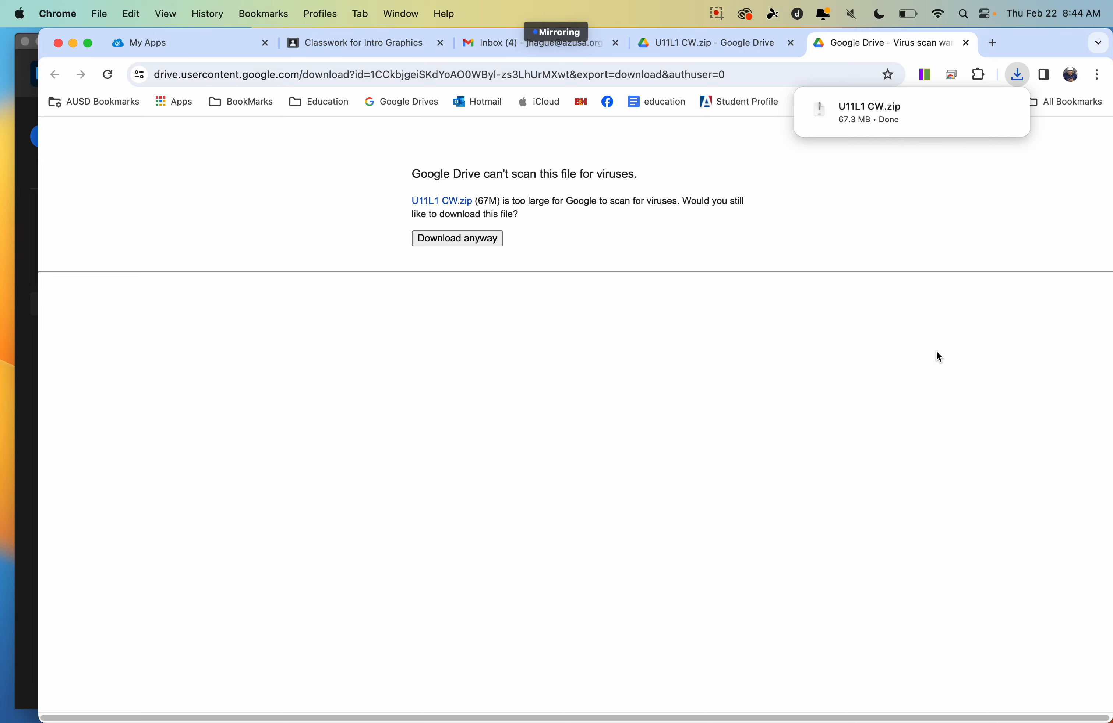
Switch to Finder and extract the downloaded U11L1 CW.zip archive in the U11L1 folder.
key(super+Tab)
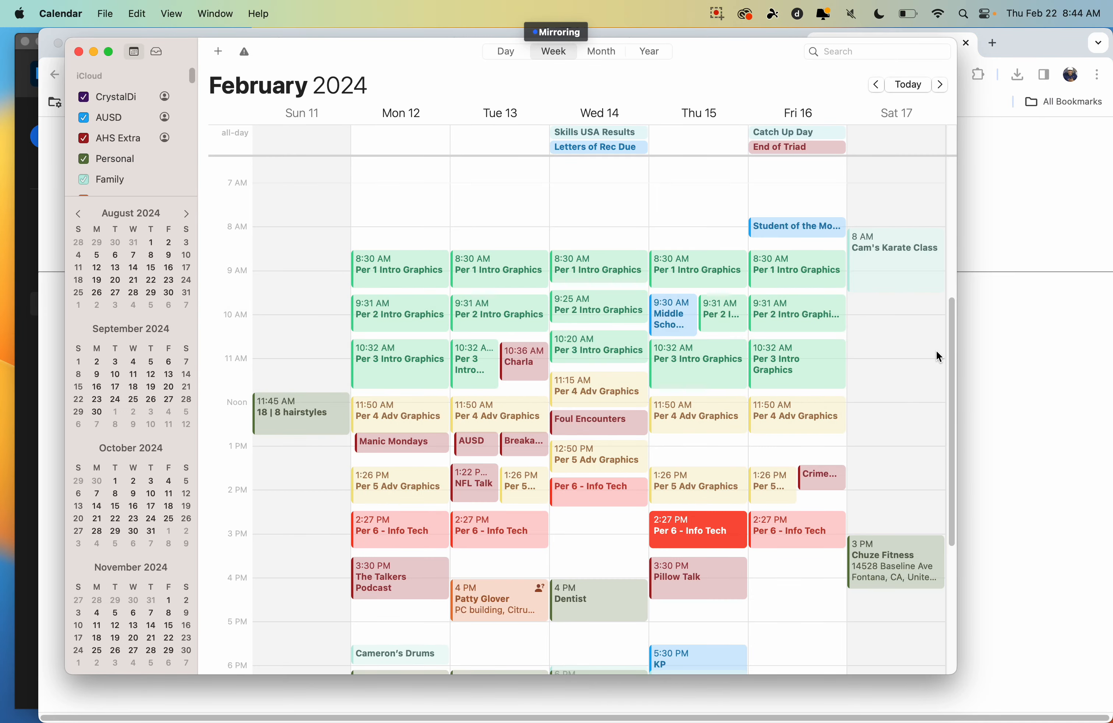
key(super+Tab)
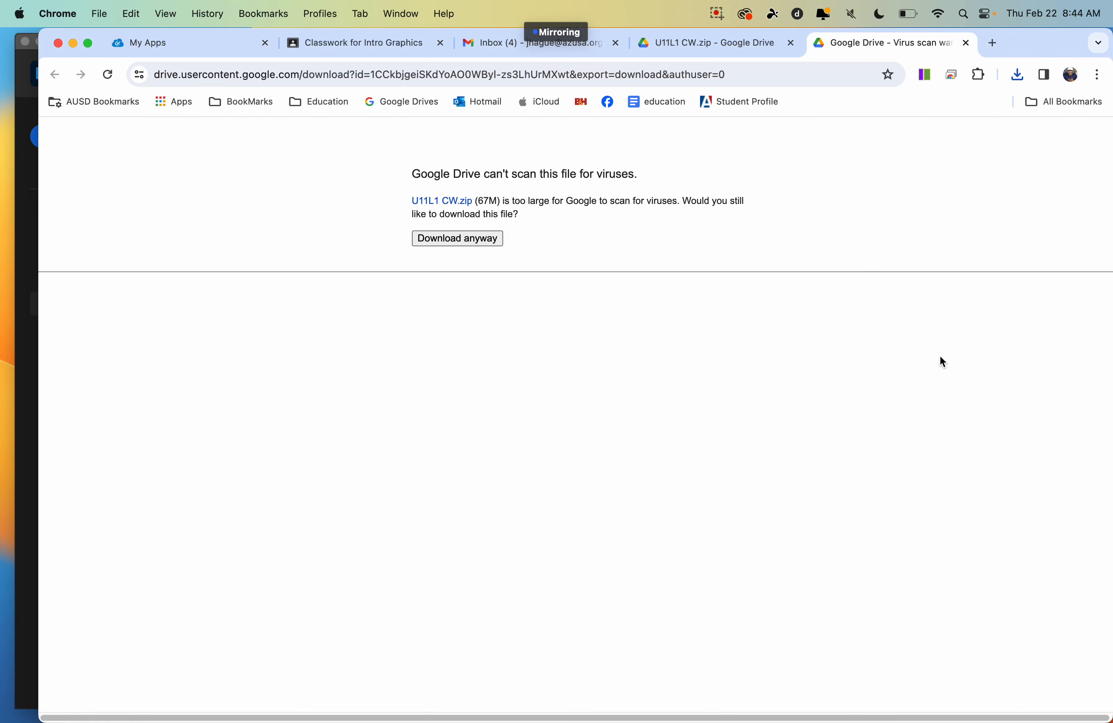
key(super+Tab)
key(super+Tab)
key(super+Tab)
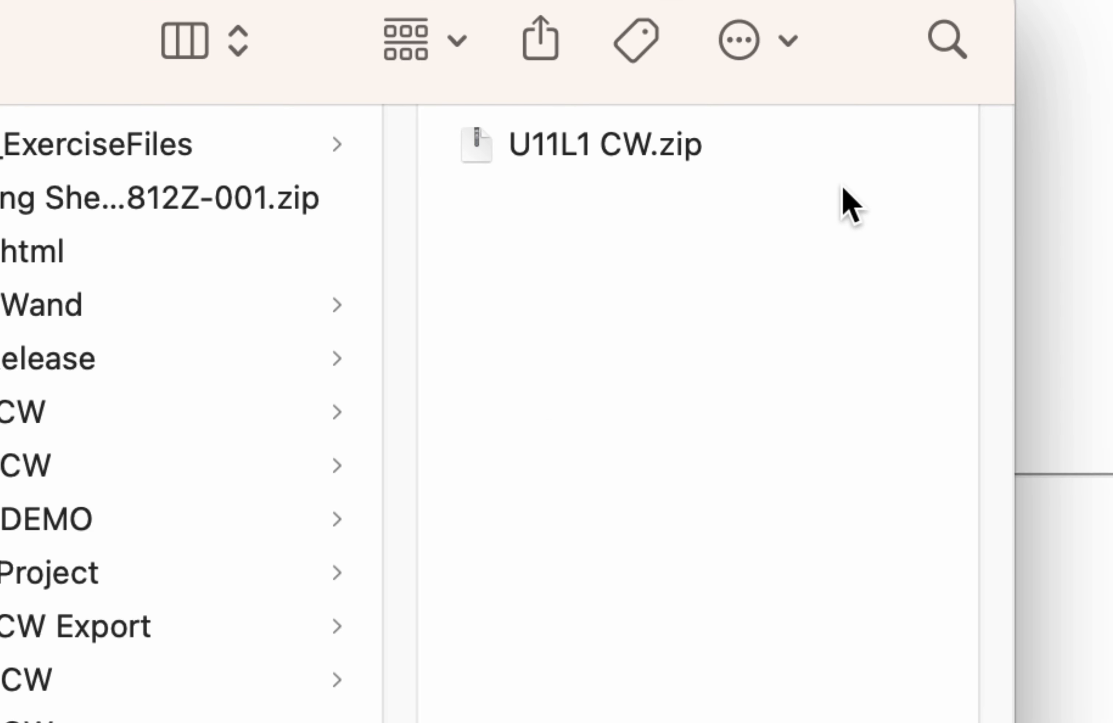
click(476, 144)
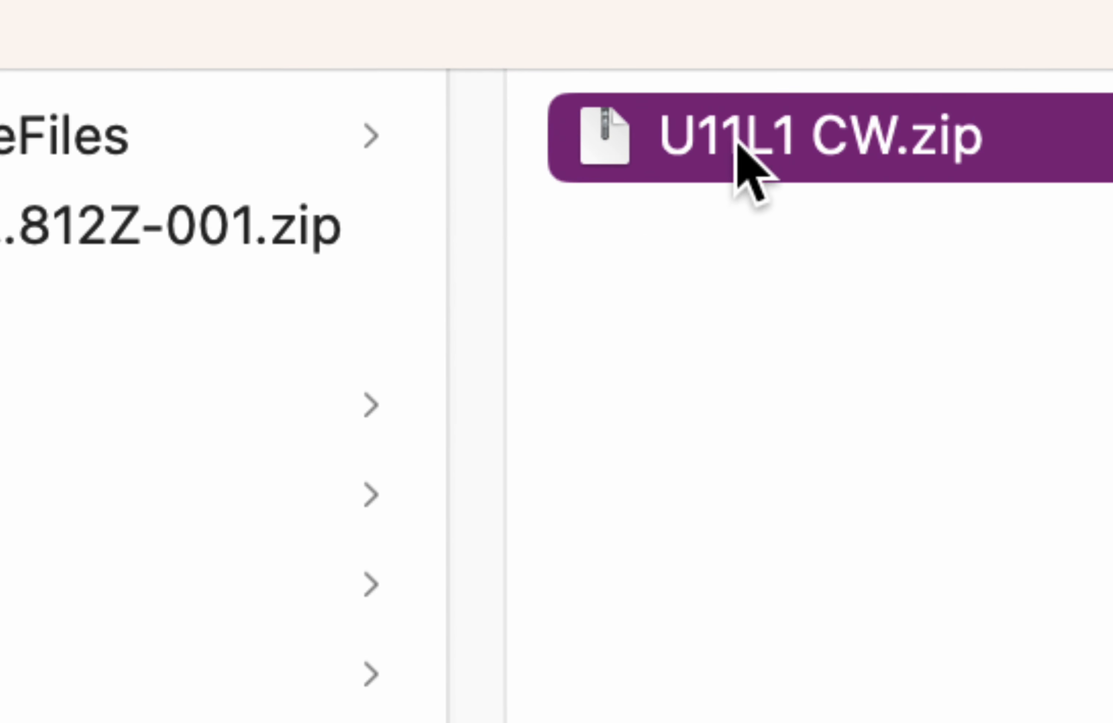
double_click(605, 140)
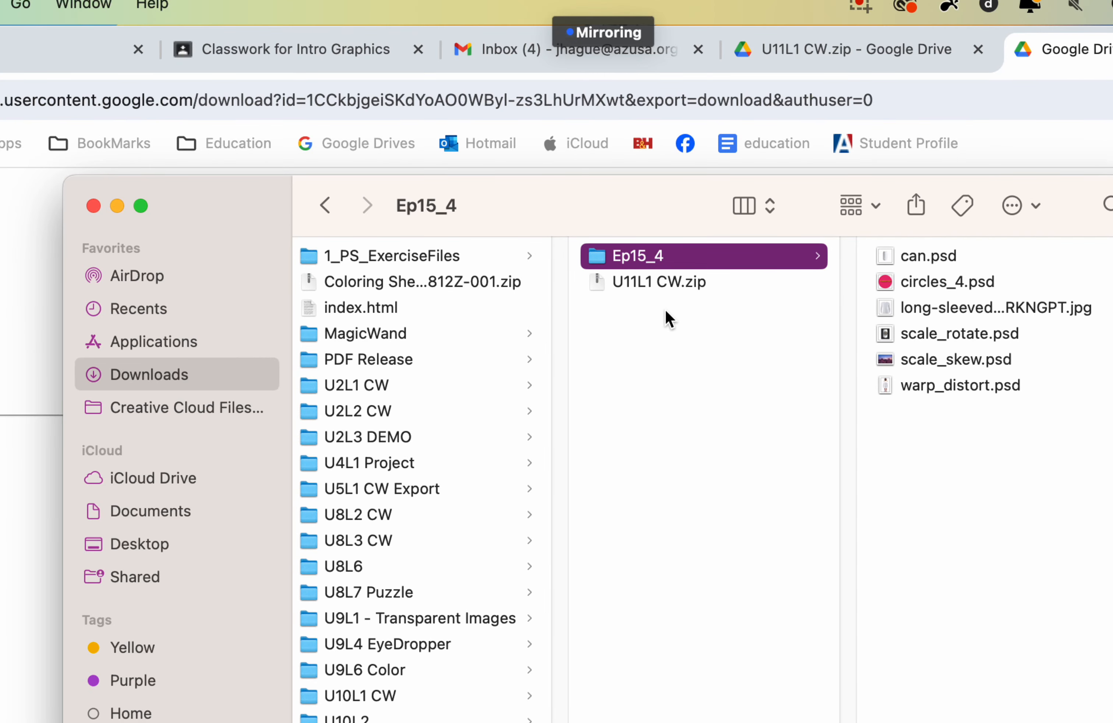
Rename the extracted Ep15_4 folder as U11L1.
click(661, 262)
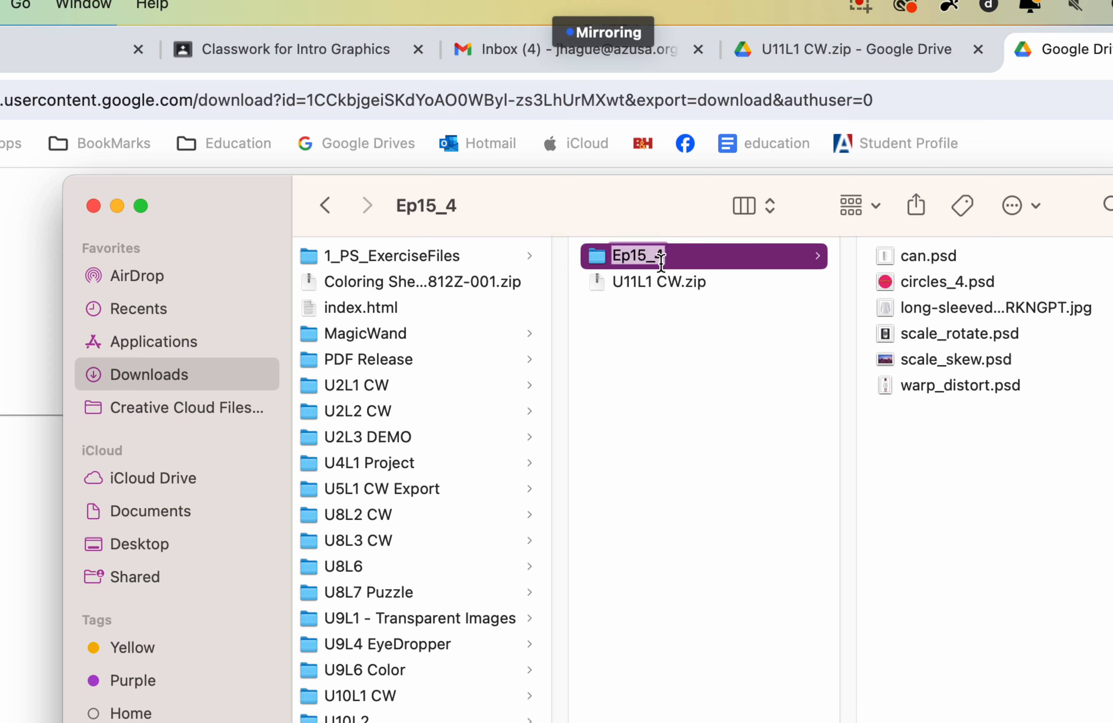
text(U1)
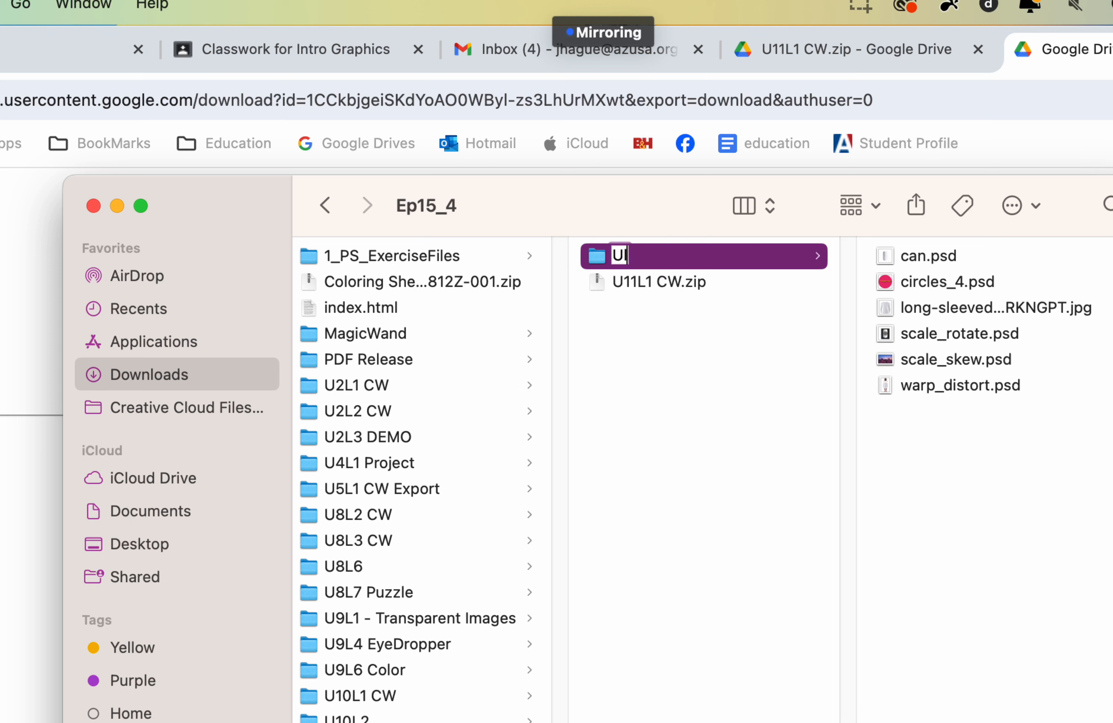
text(1L)
key(BackSpace)
key(BackSpace)
text(11L1)
key(Return)
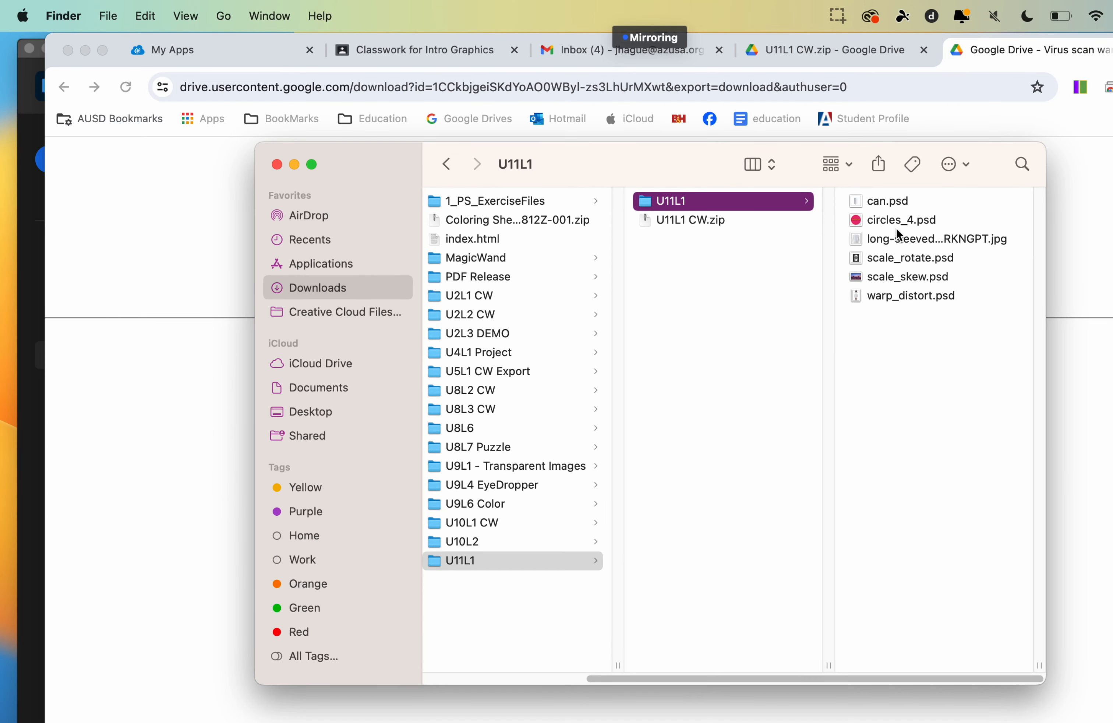
Preview circles_4.psd, the long-sleeved shirt JPG, warp_distort.psd, scale_skew.psd and scale_rotate.psd in the renamed folder.
click(887, 281)
key(space)
key(space)
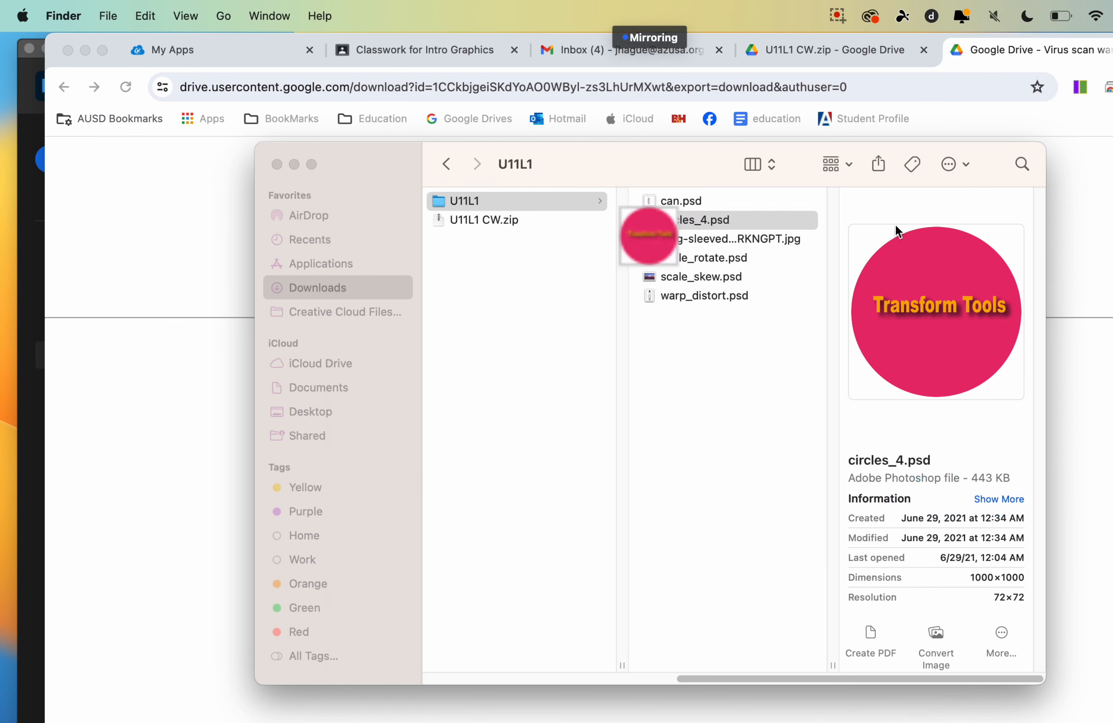
key(space)
key(space)
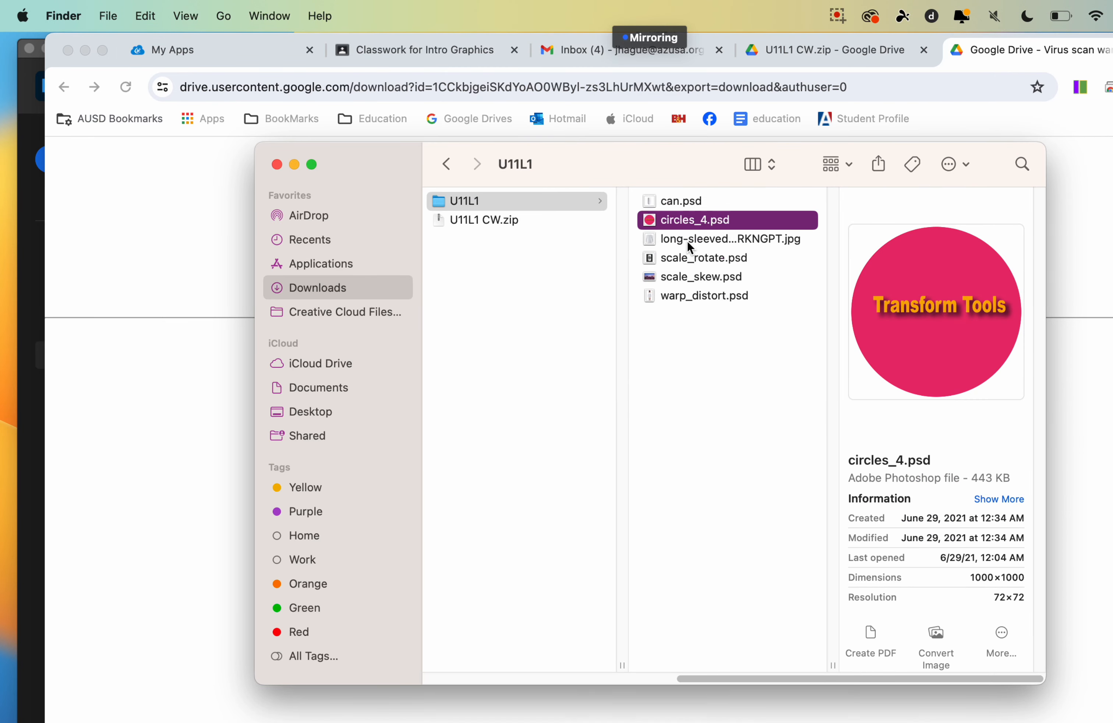
click(687, 240)
key(space)
key(space)
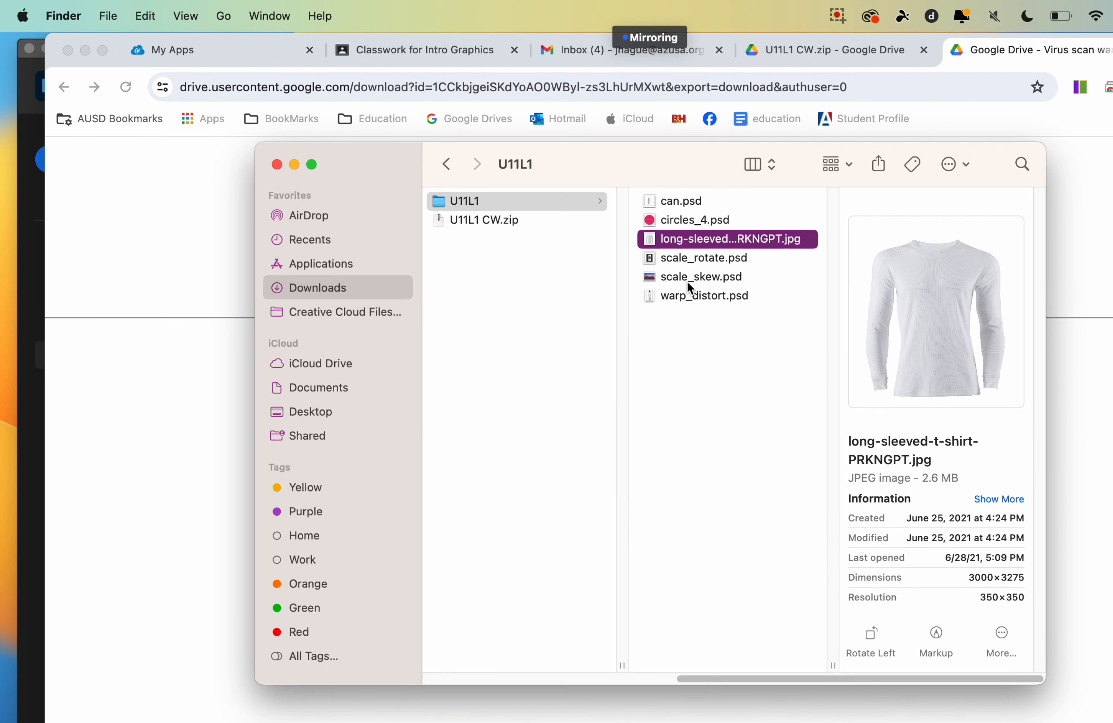
click(685, 295)
key(space)
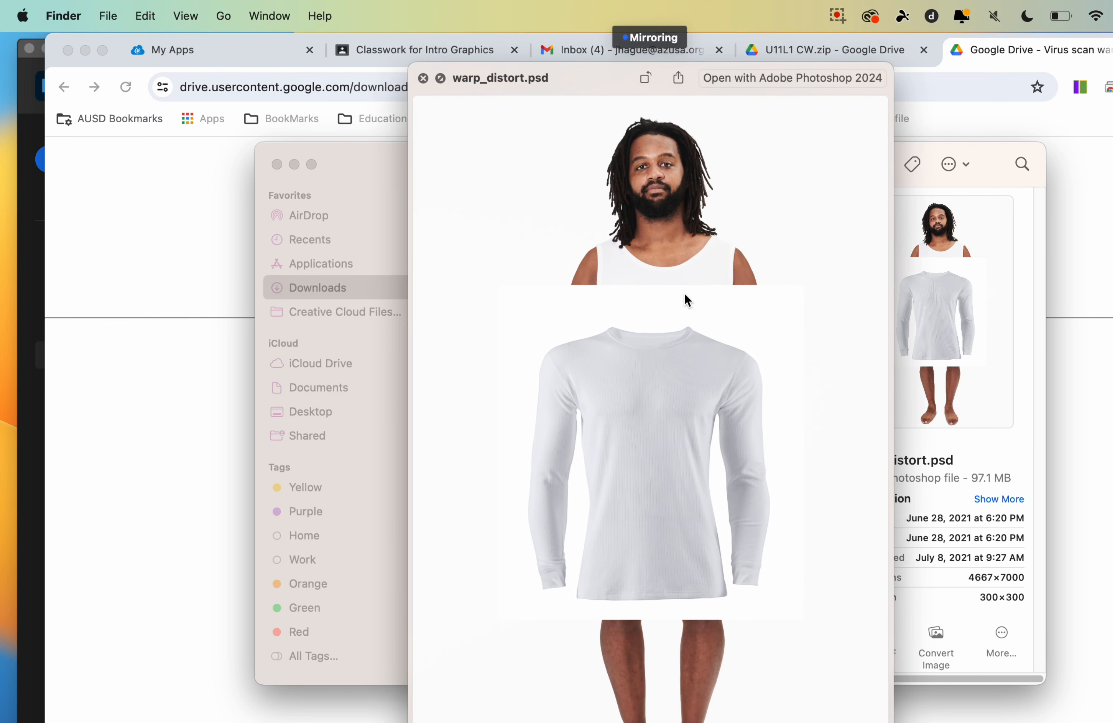
key(space)
click(703, 277)
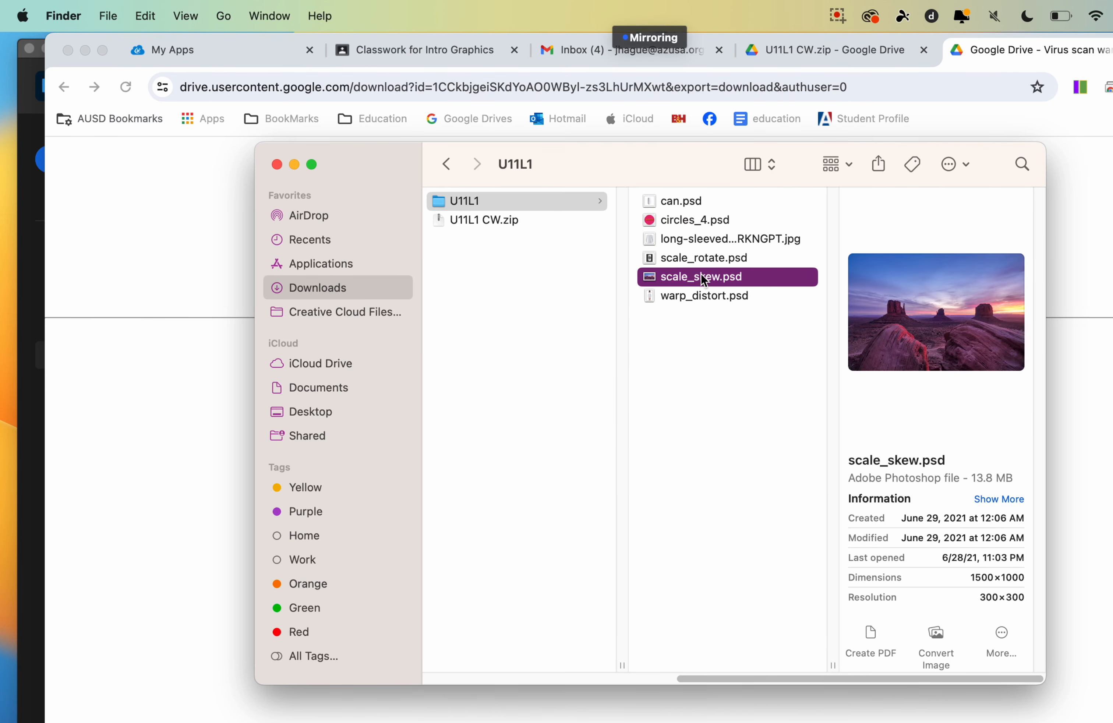
click(693, 258)
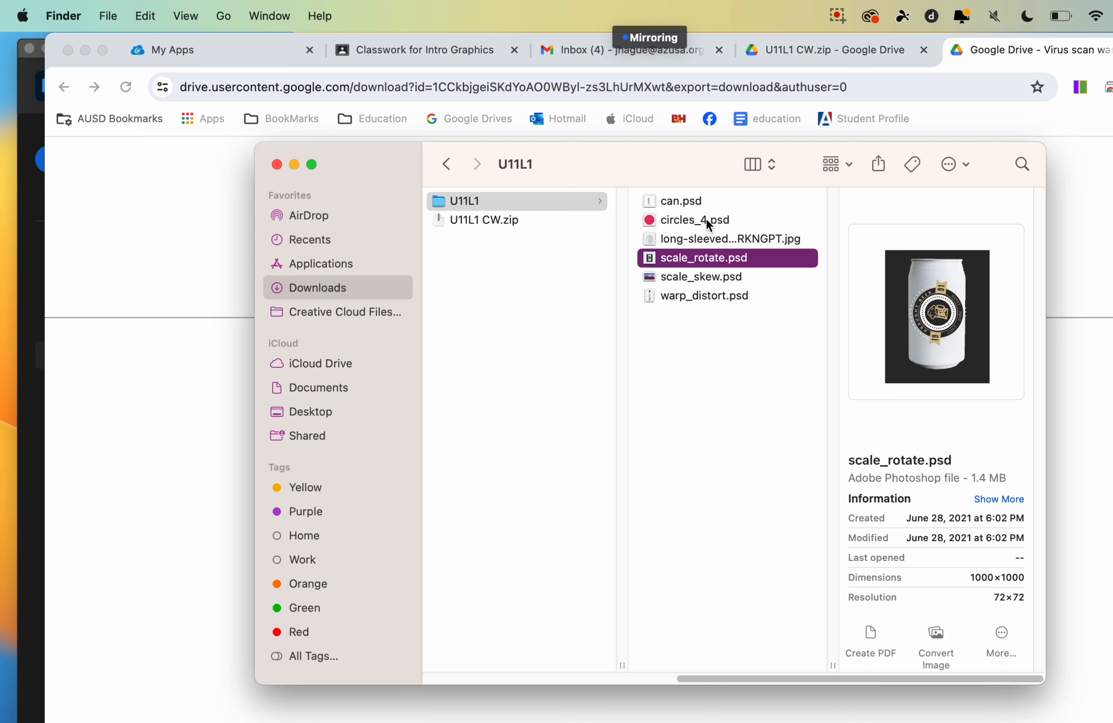
key(super+Tab)
key(super+Tab)
key(super+Tab)
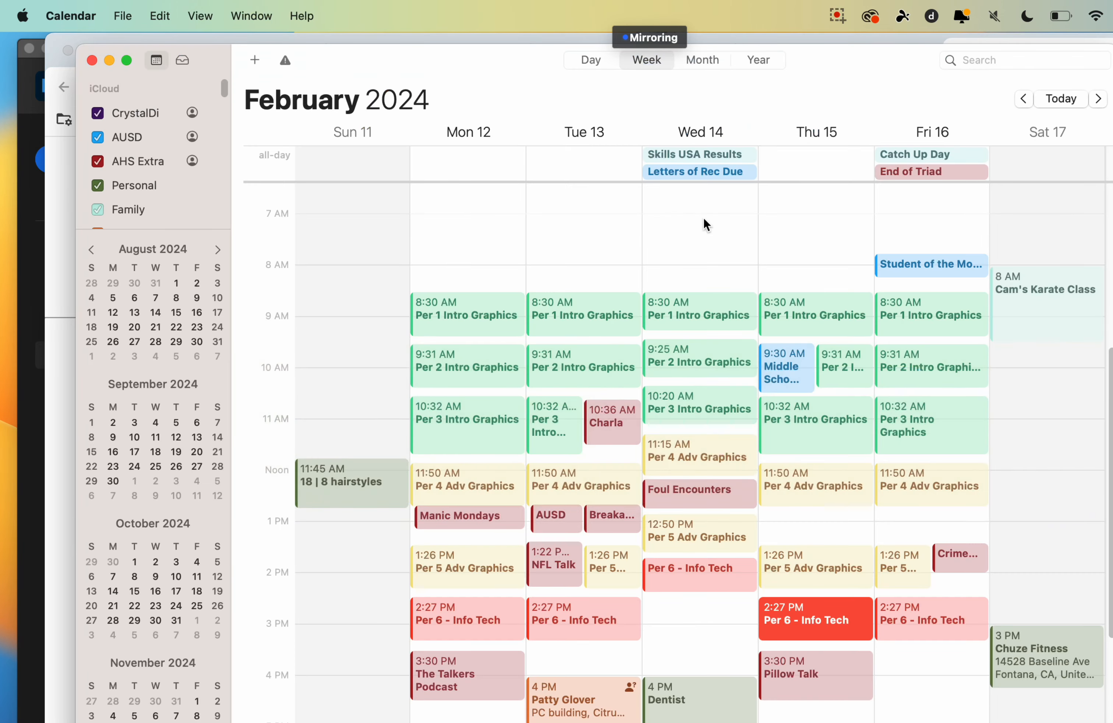
key(super+Tab)
key(super+Tab)
key(super+Tab)
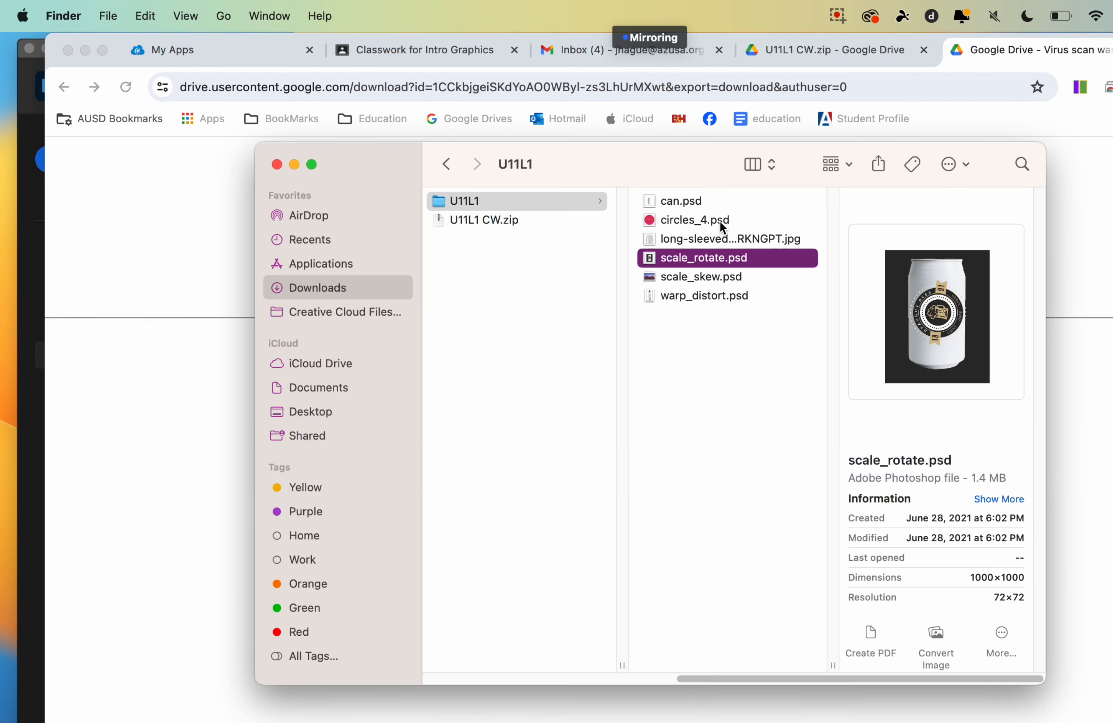
Open circles_4.psd from the extracted folder with Adobe Photoshop 2024.
click(709, 221)
right_click(708, 218)
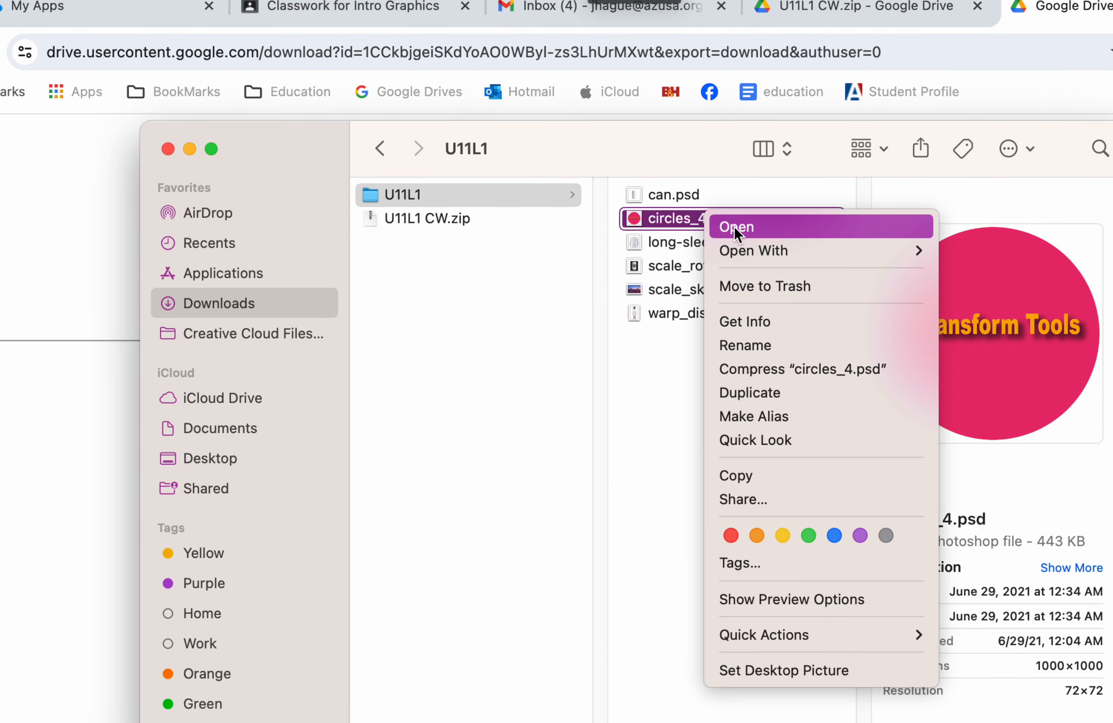
mouse_move(736, 248)
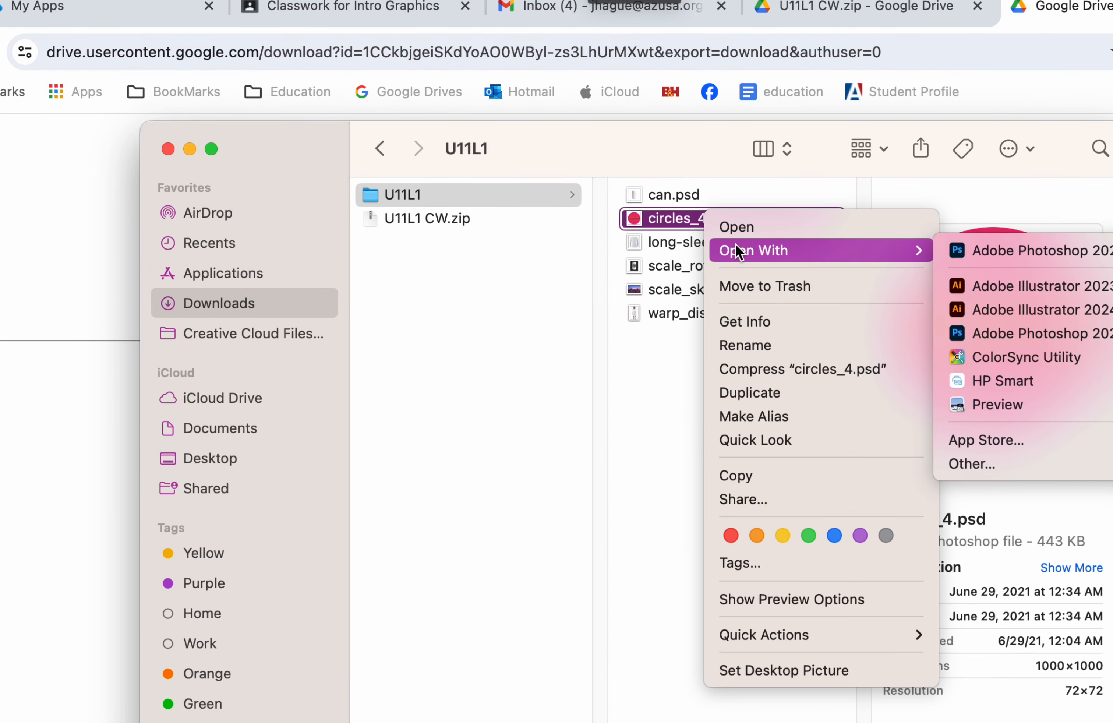
click(997, 254)
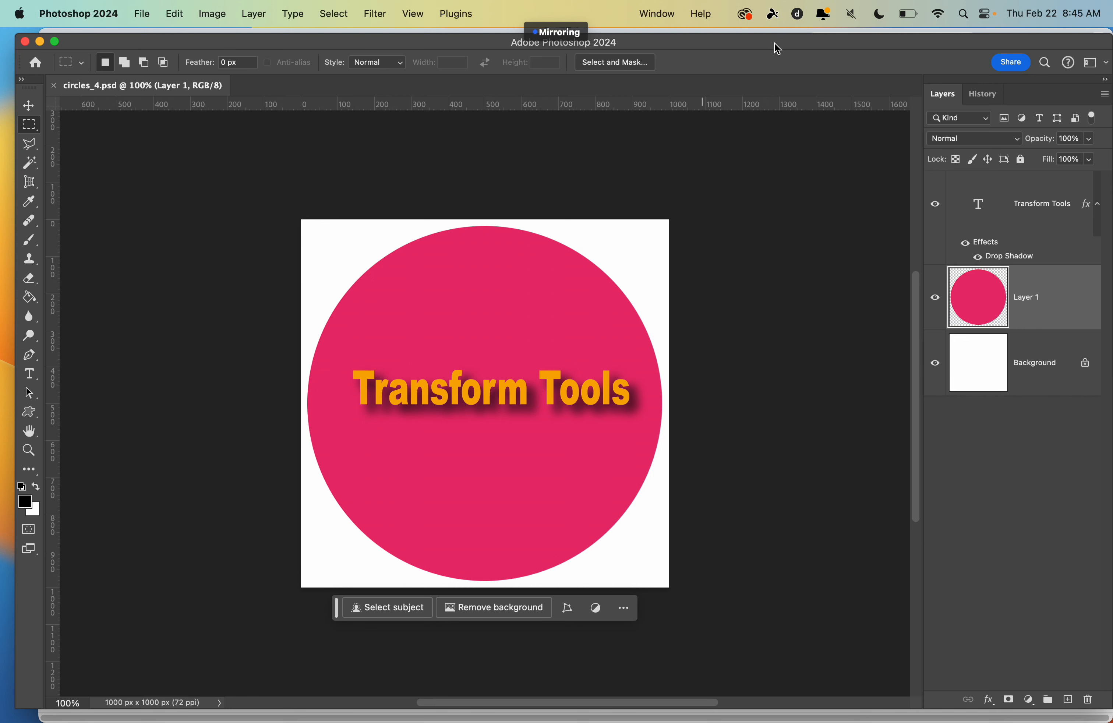
drag(680, 53, 699, 106)
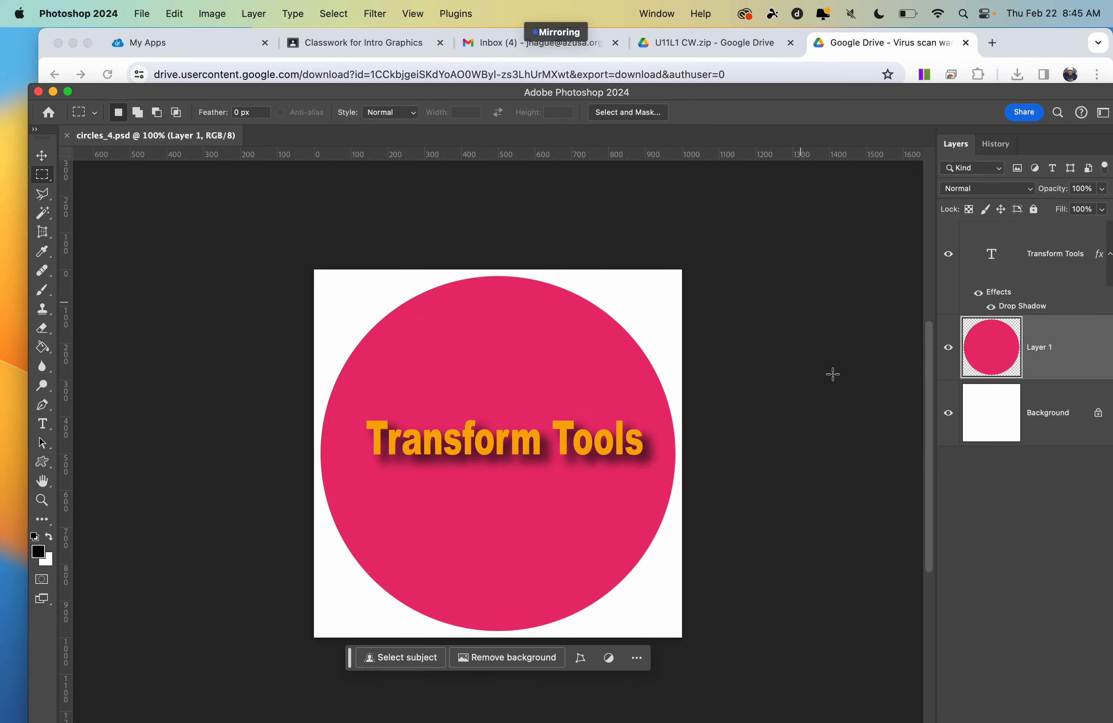
key(super+Tab)
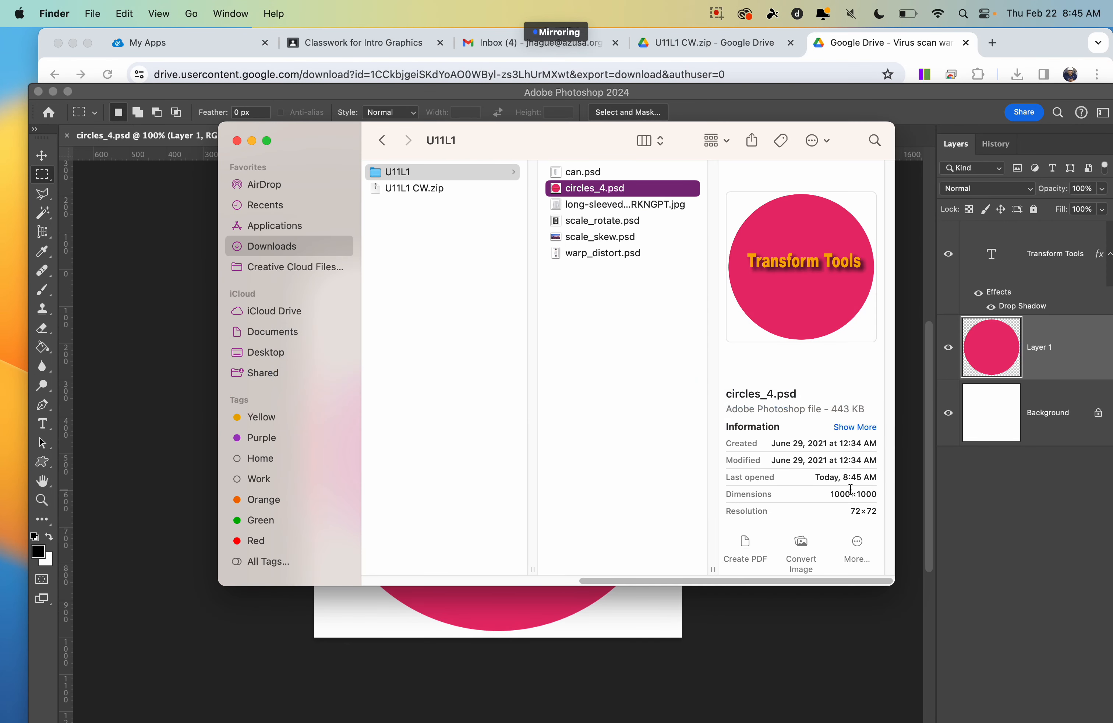
key(super+Tab)
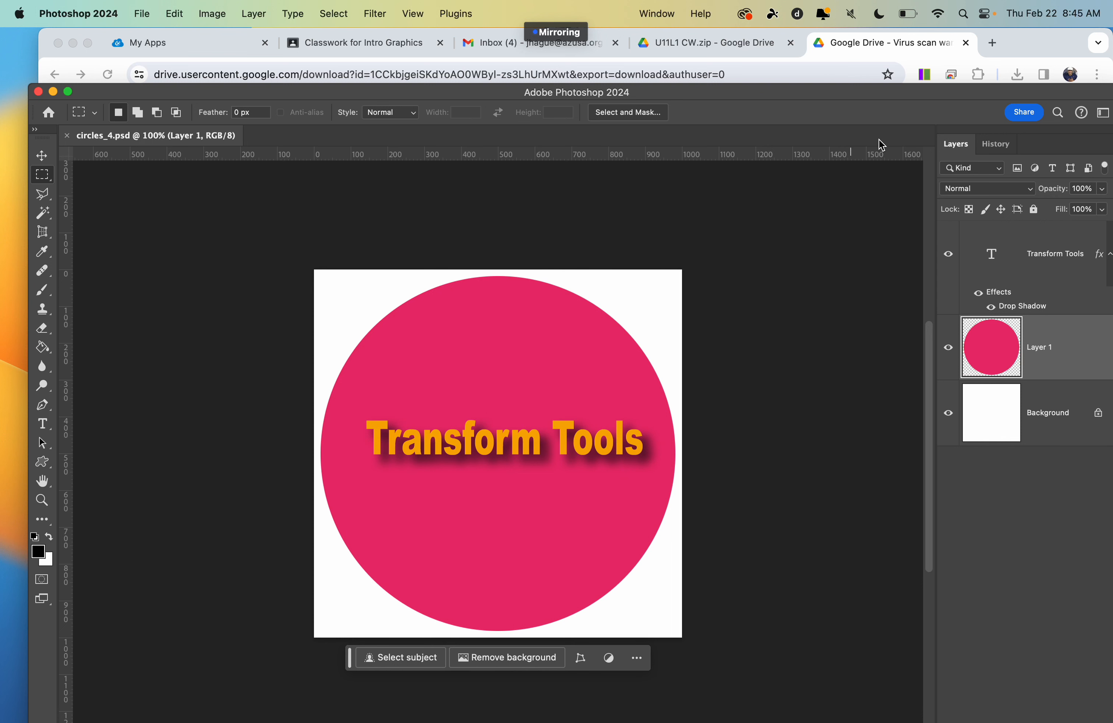
key(super+Tab)
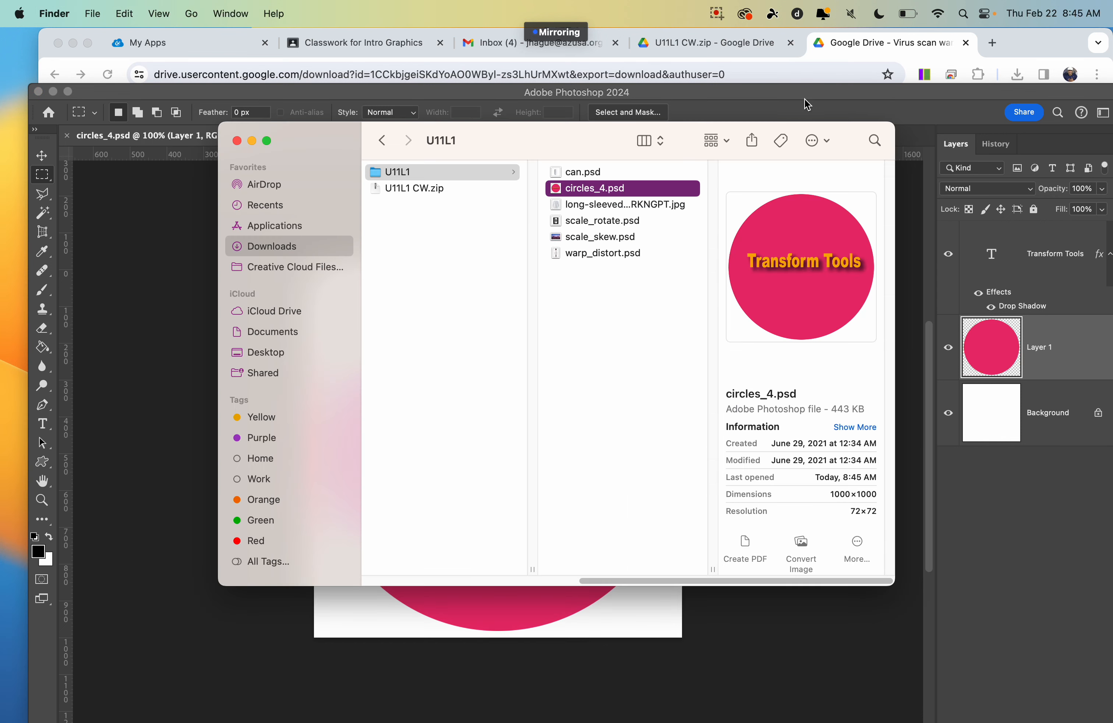
click(717, 17)
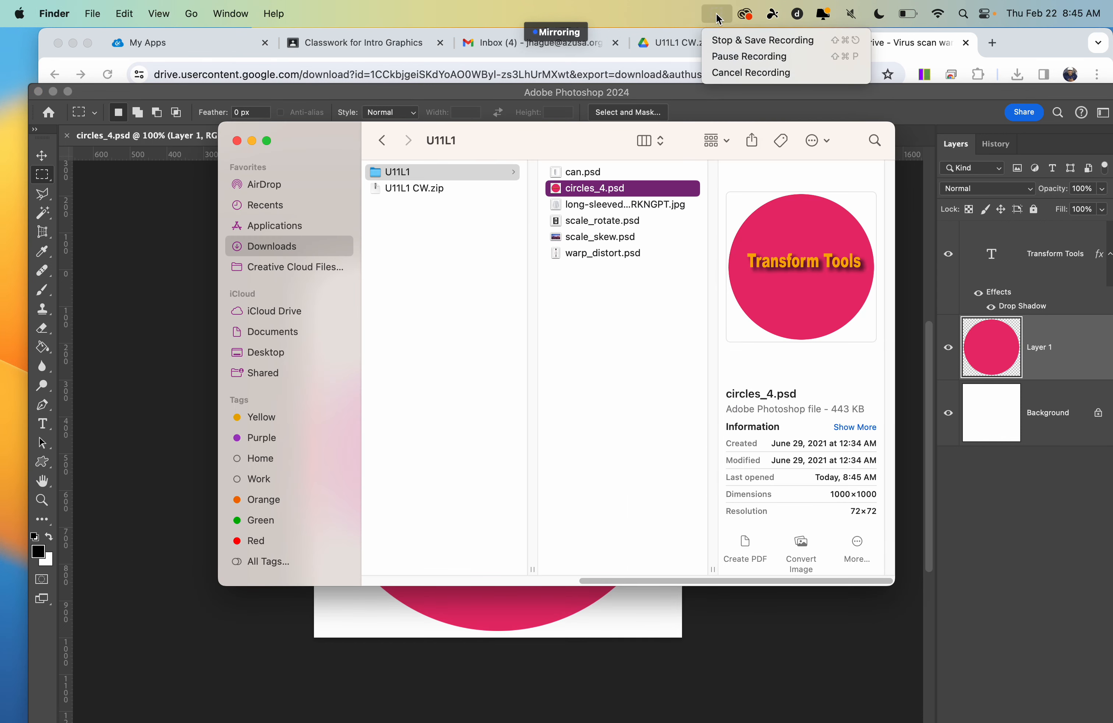
click(732, 56)
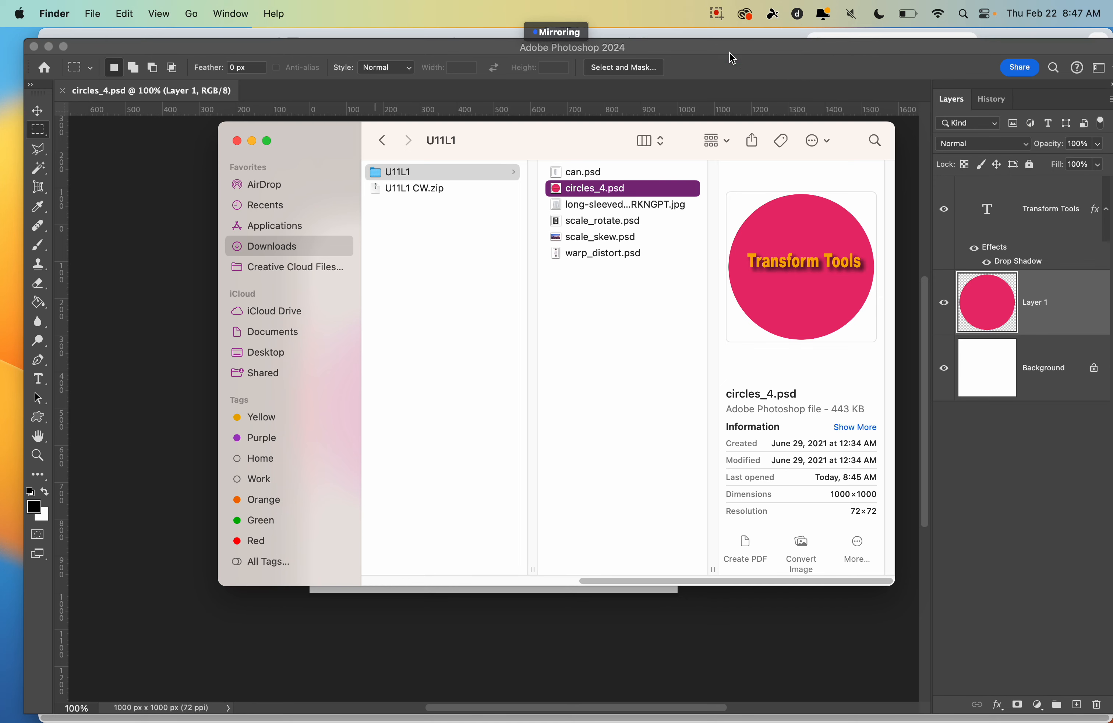
Switch to Photoshop with circles_4.psd open and view the Free Transform and Transform commands for Layer 1.
click(733, 57)
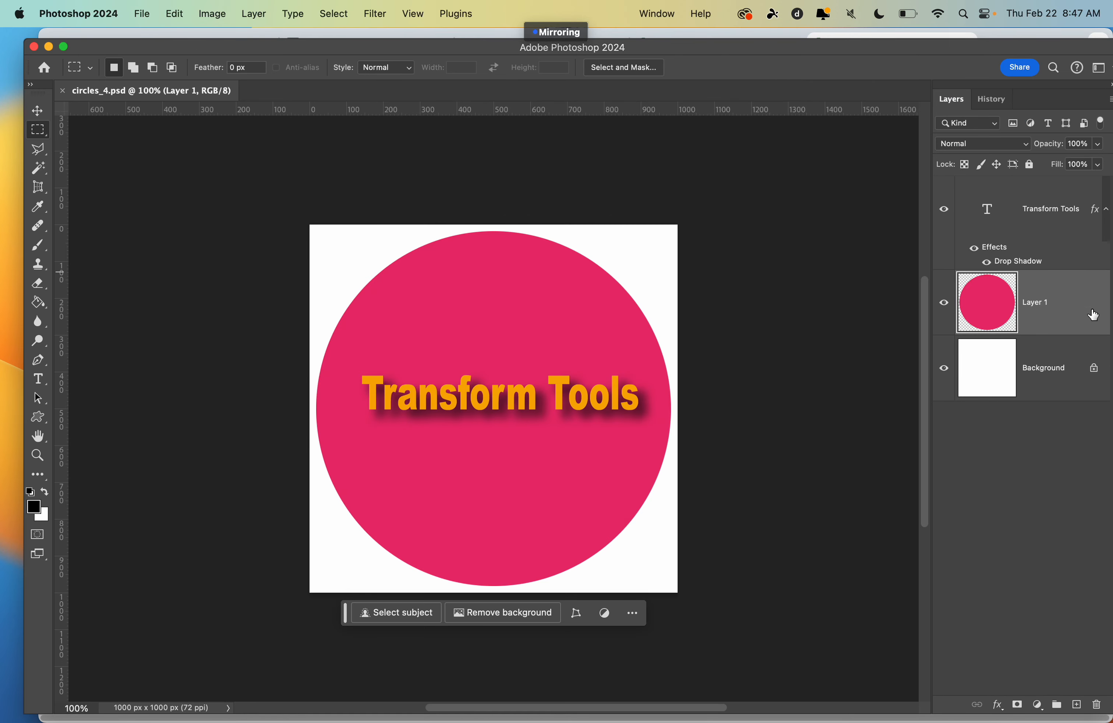
click(174, 14)
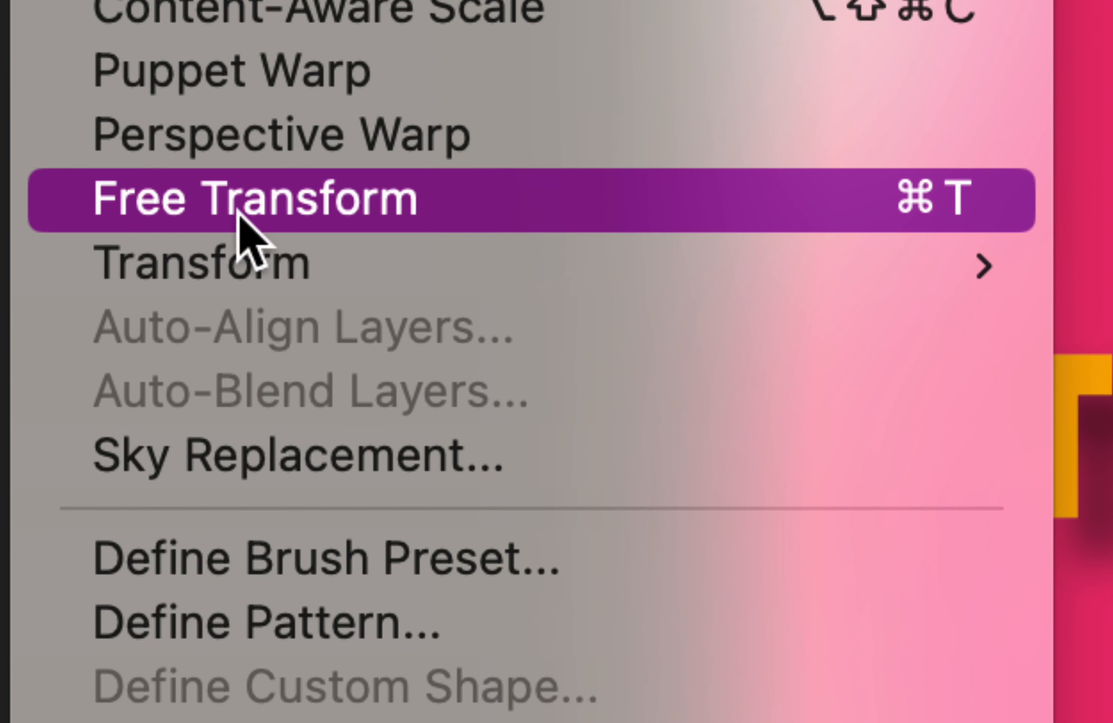
mouse_move(232, 267)
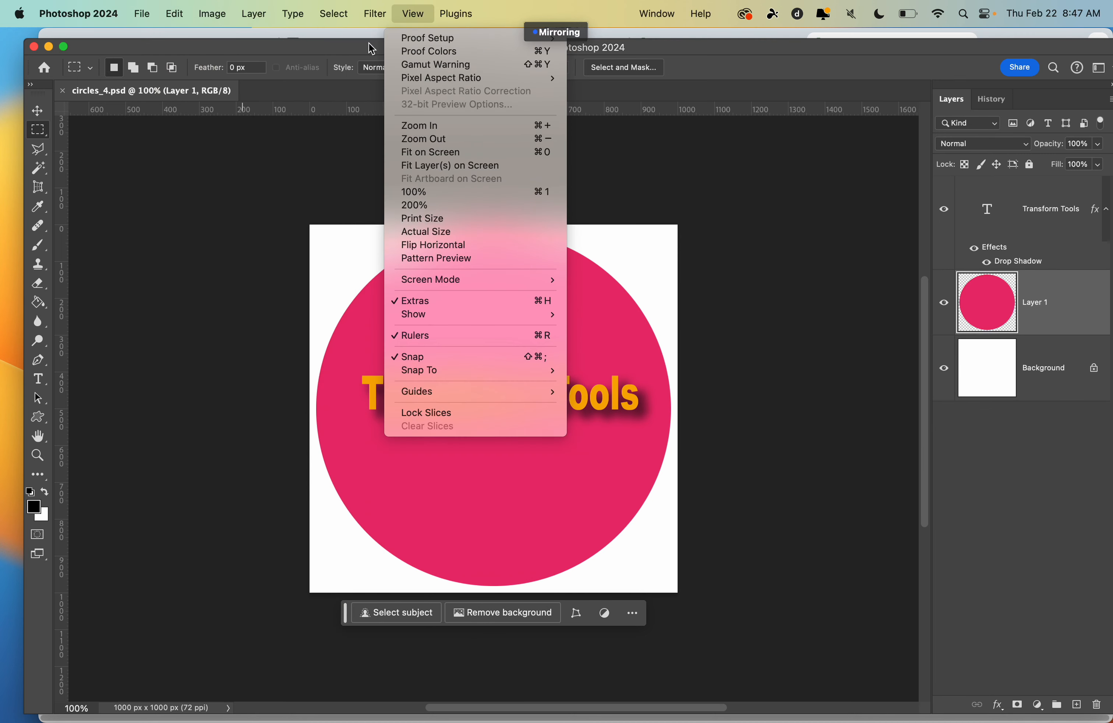
click(285, 50)
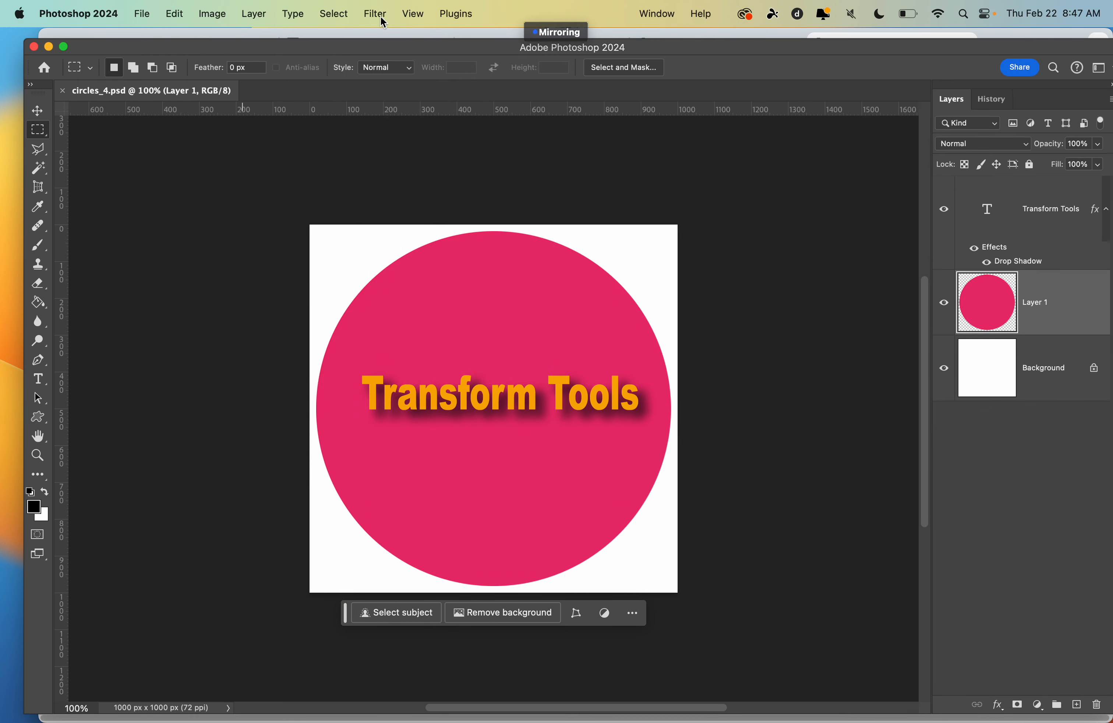
click(174, 17)
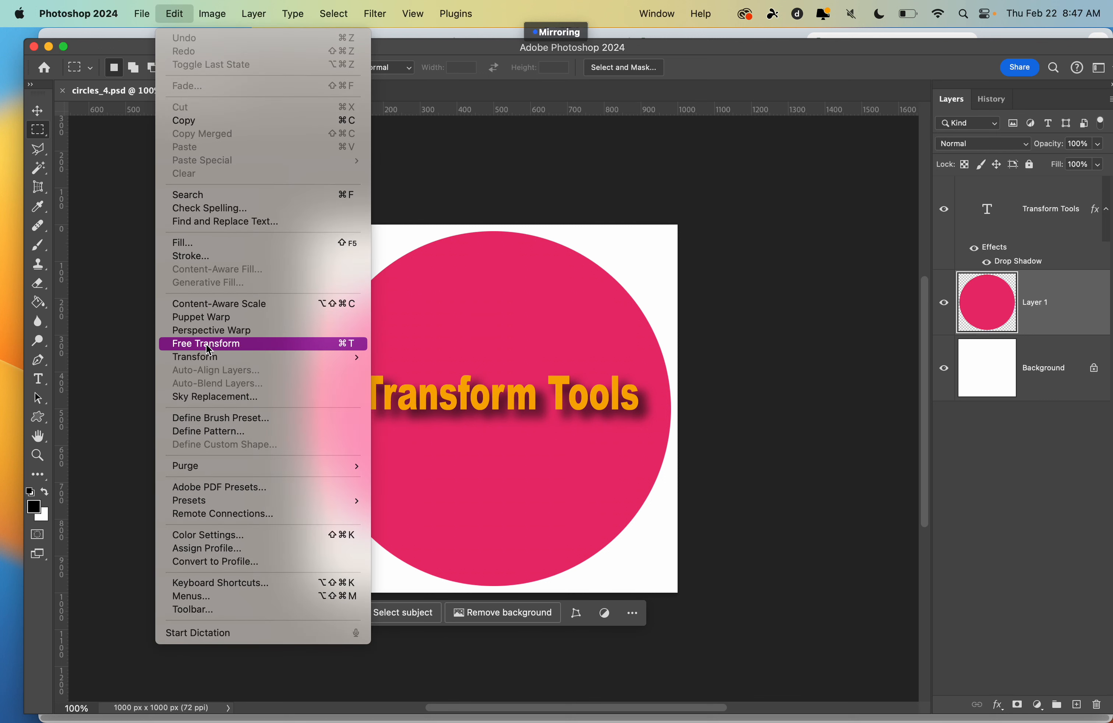
mouse_move(209, 357)
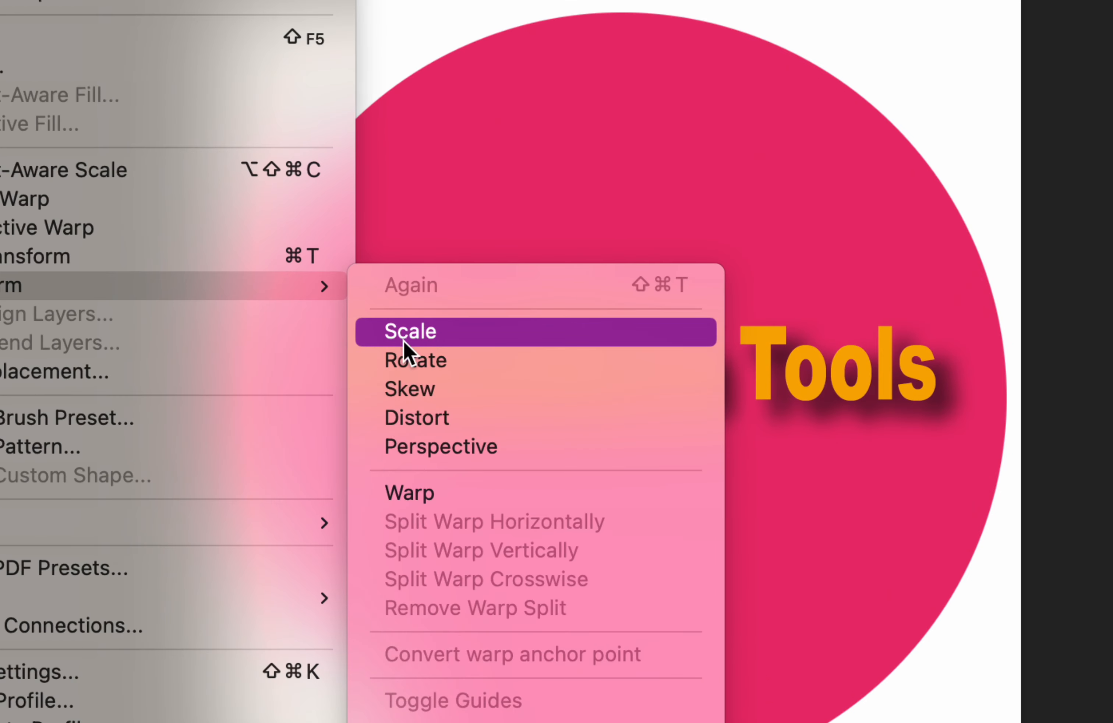
click(403, 340)
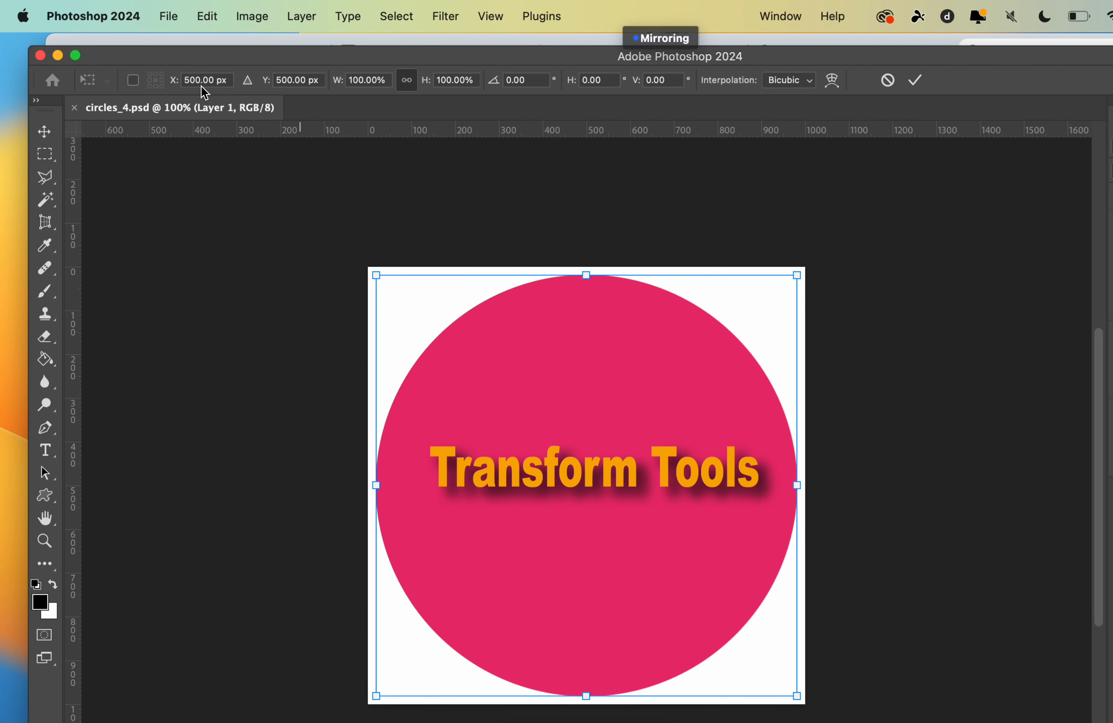
click(259, 20)
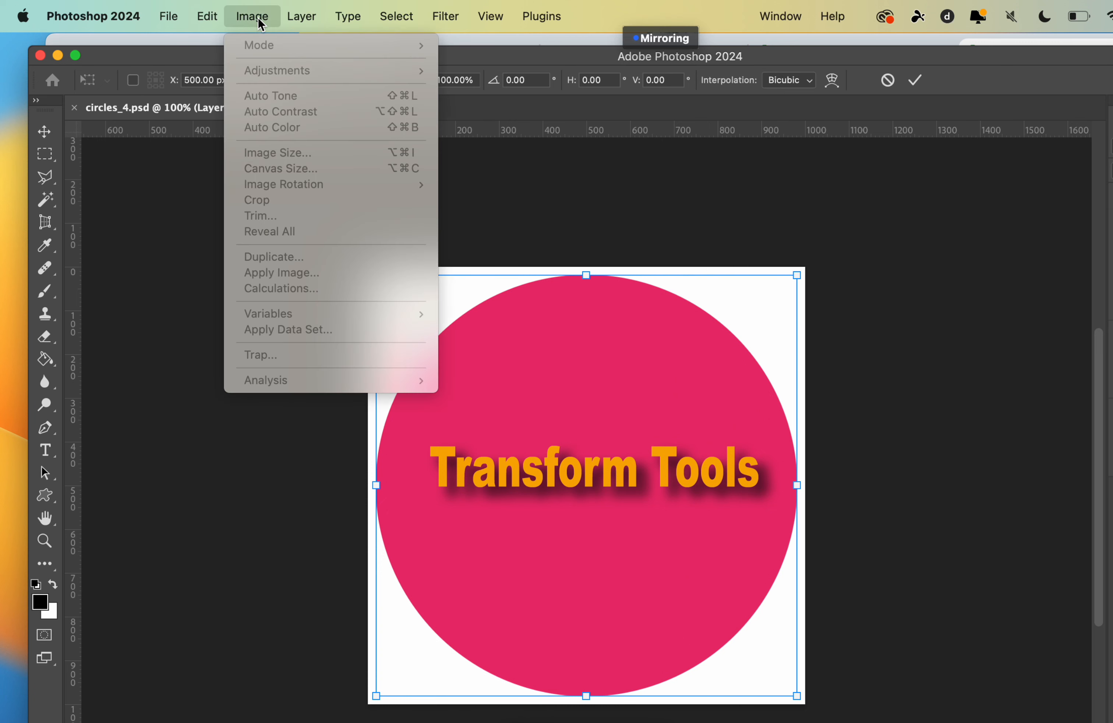
click(526, 190)
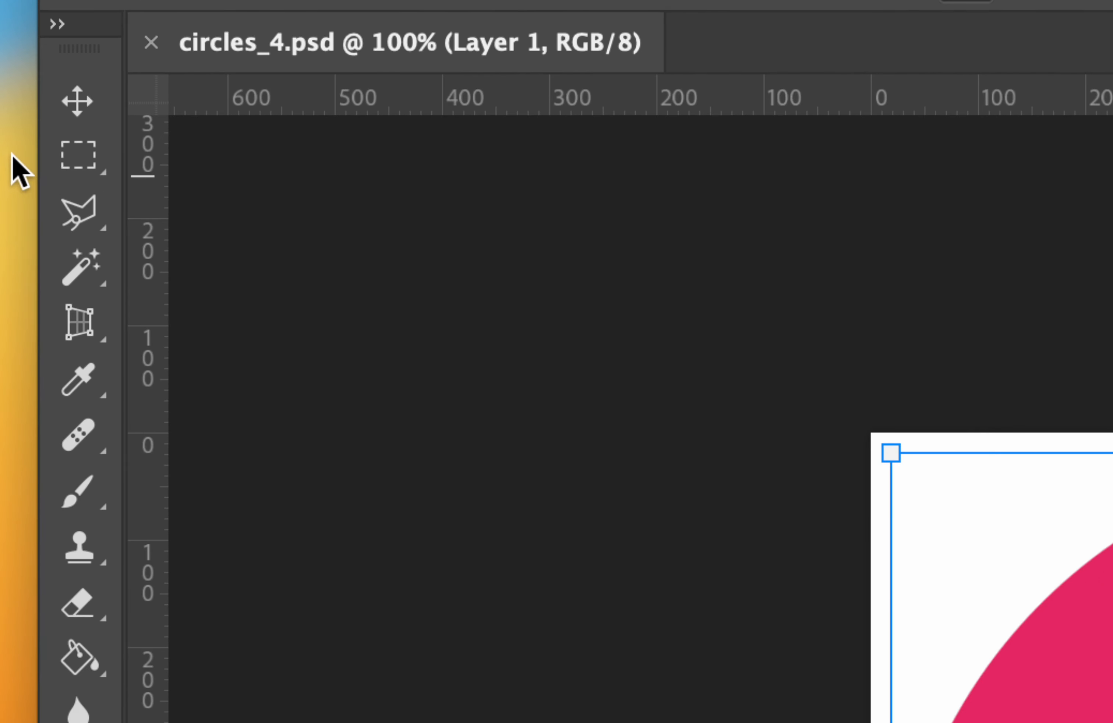
click(74, 159)
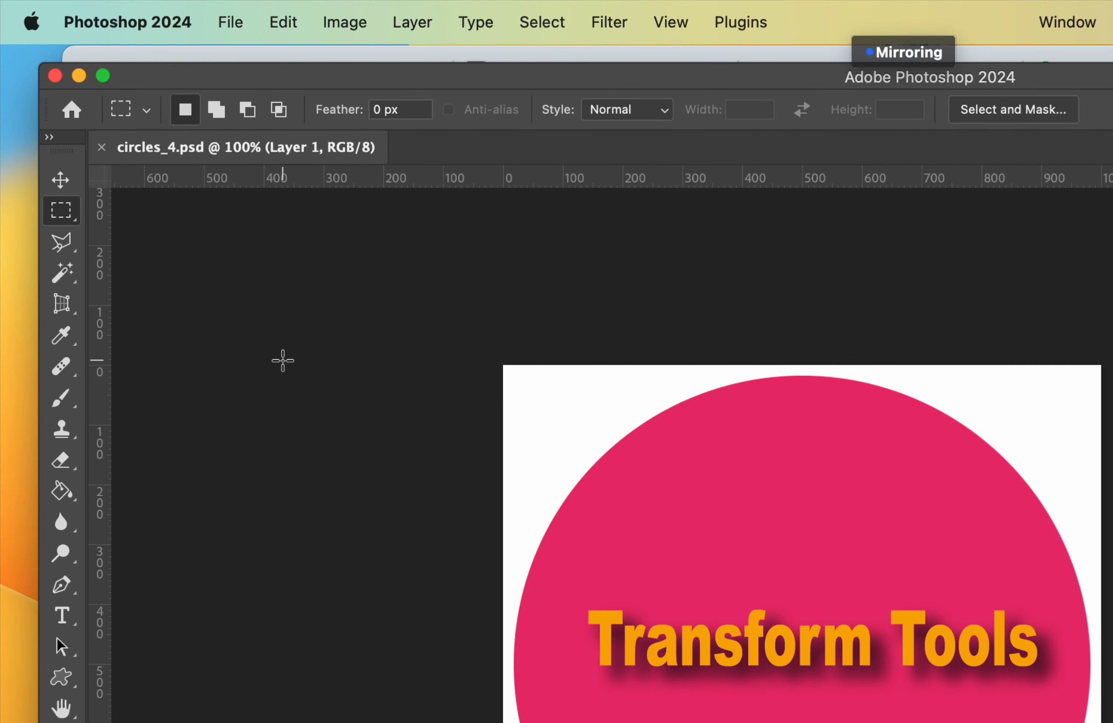
Check the pixel dimensions and resolution of circles_4.psd in the Image Size dialog, leaving them as they are.
click(346, 24)
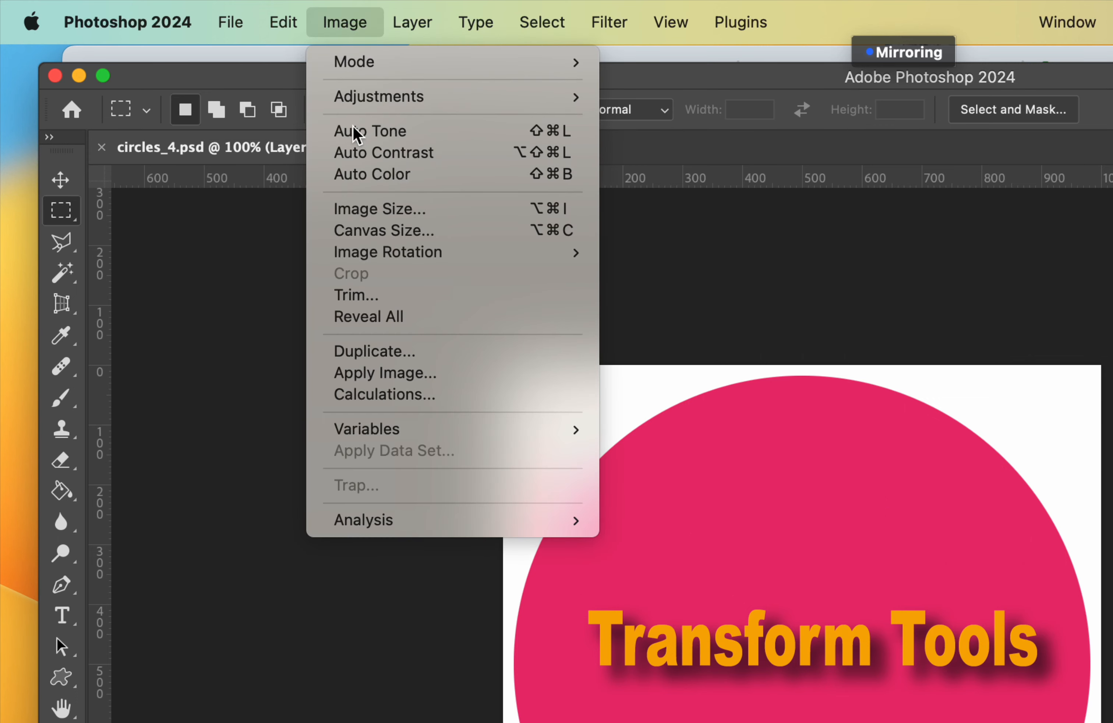
click(367, 217)
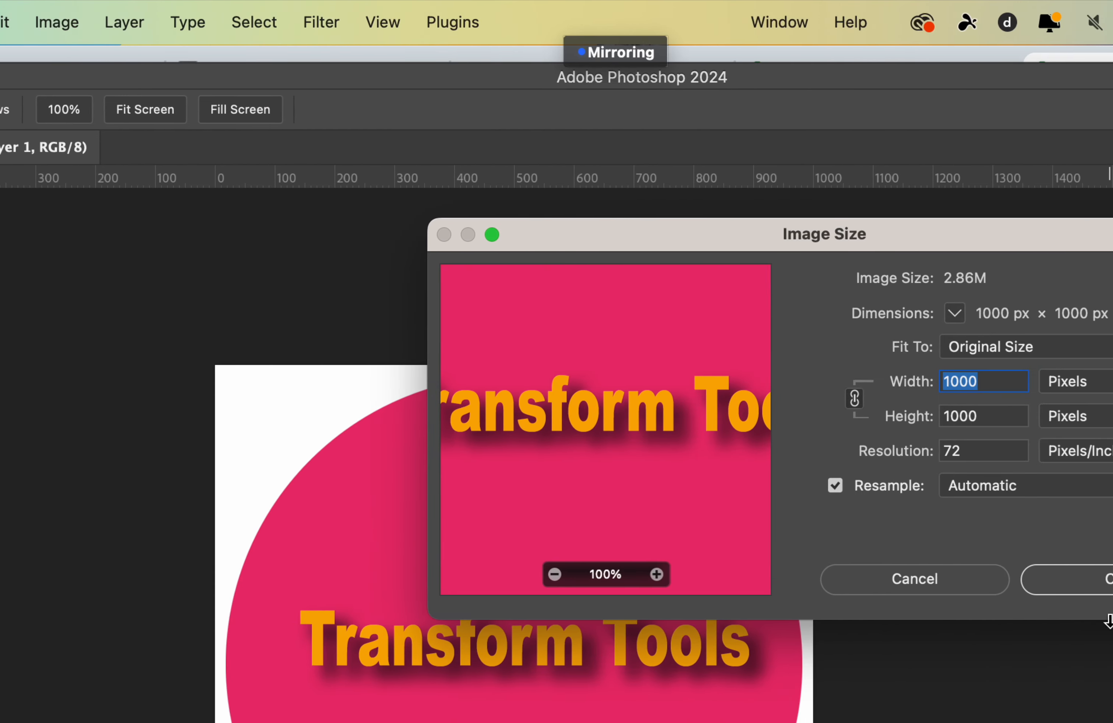
click(819, 587)
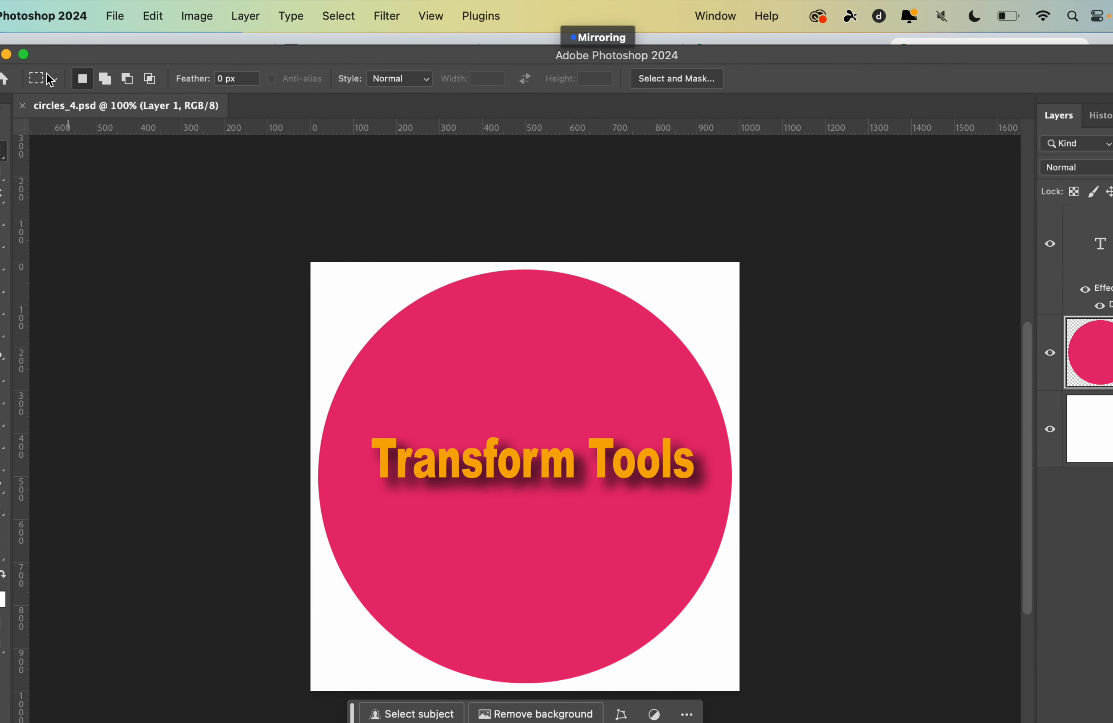
Scale the pink circle on Layer 1 proportionally from its upper-left corner to about 101.35% width and height.
click(153, 16)
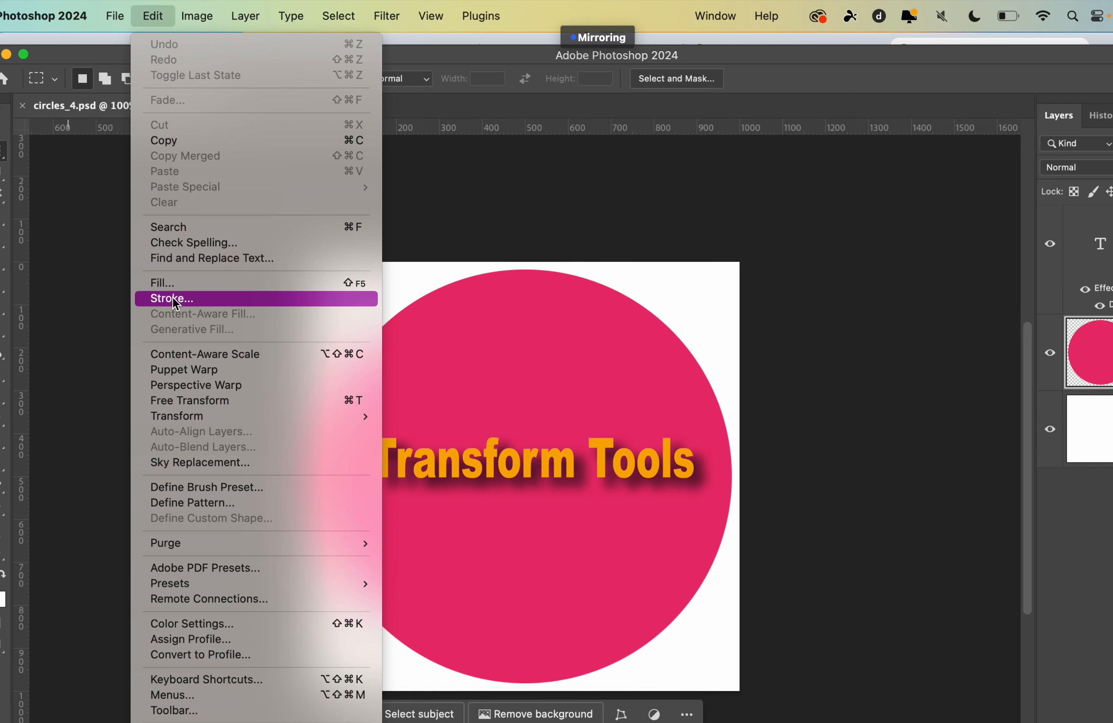
mouse_move(240, 426)
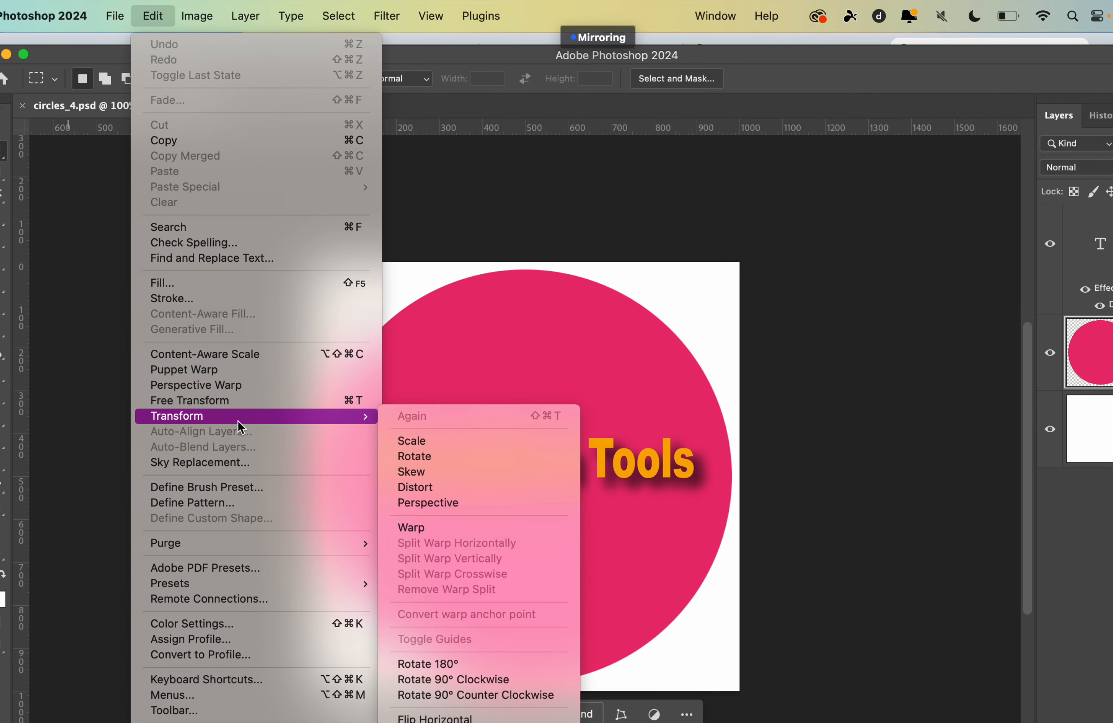
click(408, 440)
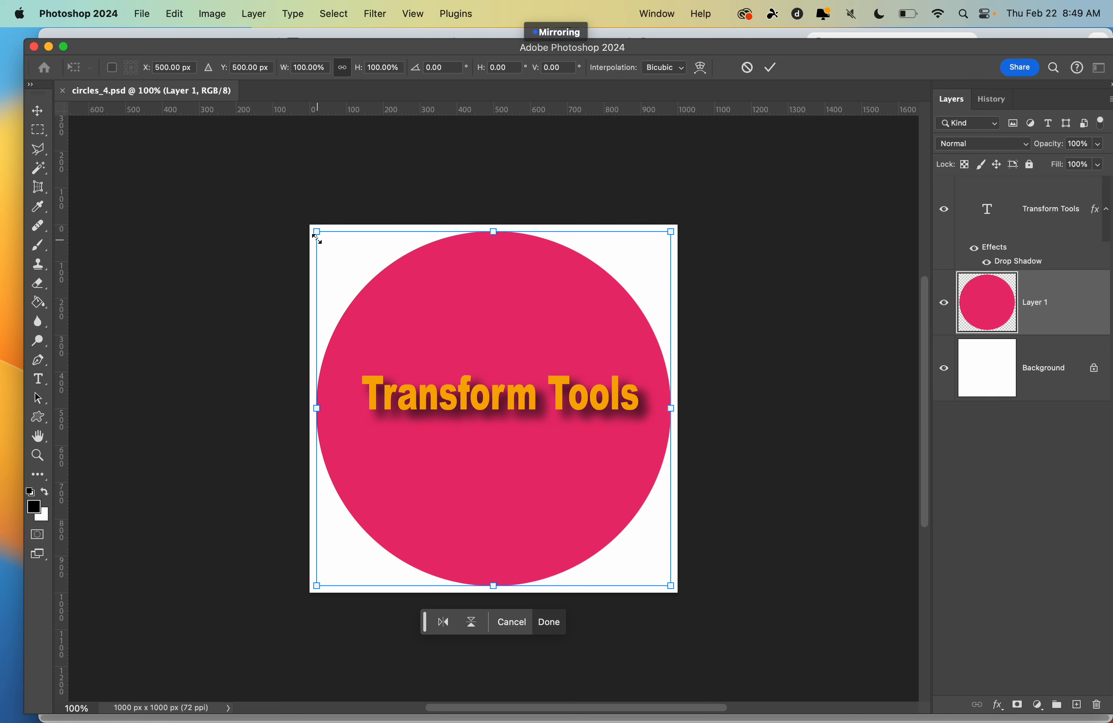
drag(317, 232, 271, 262)
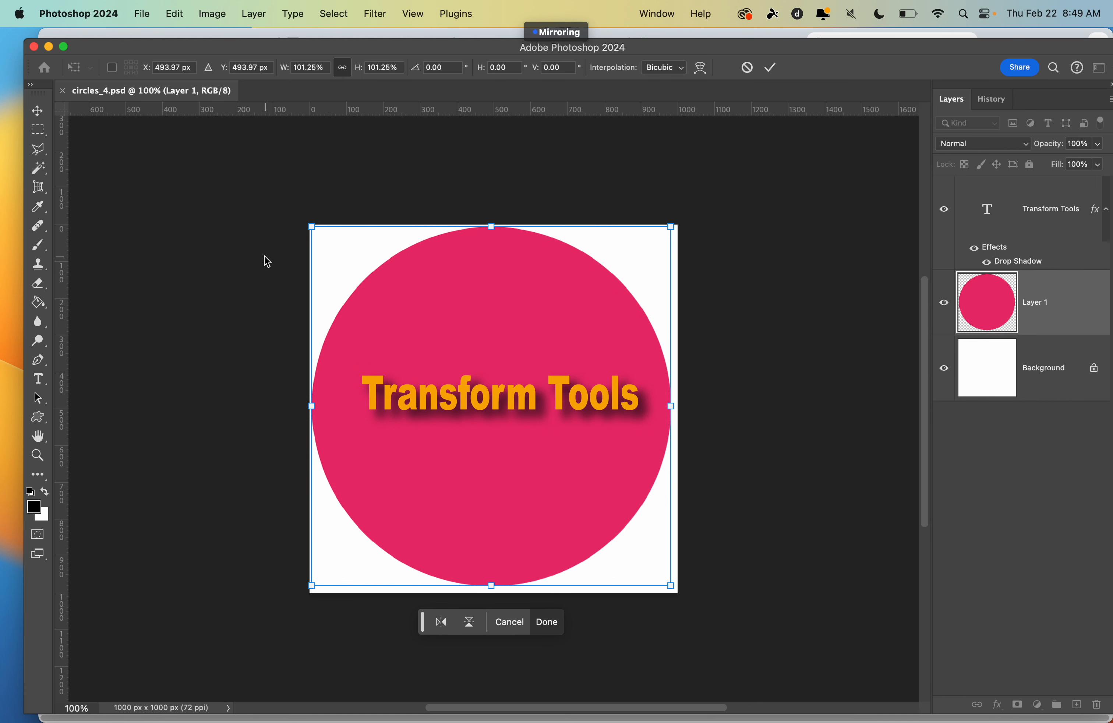
mouse_move(314, 227)
mouse_down()
mouse_move(384, 295)
mouse_move(310, 231)
mouse_up()
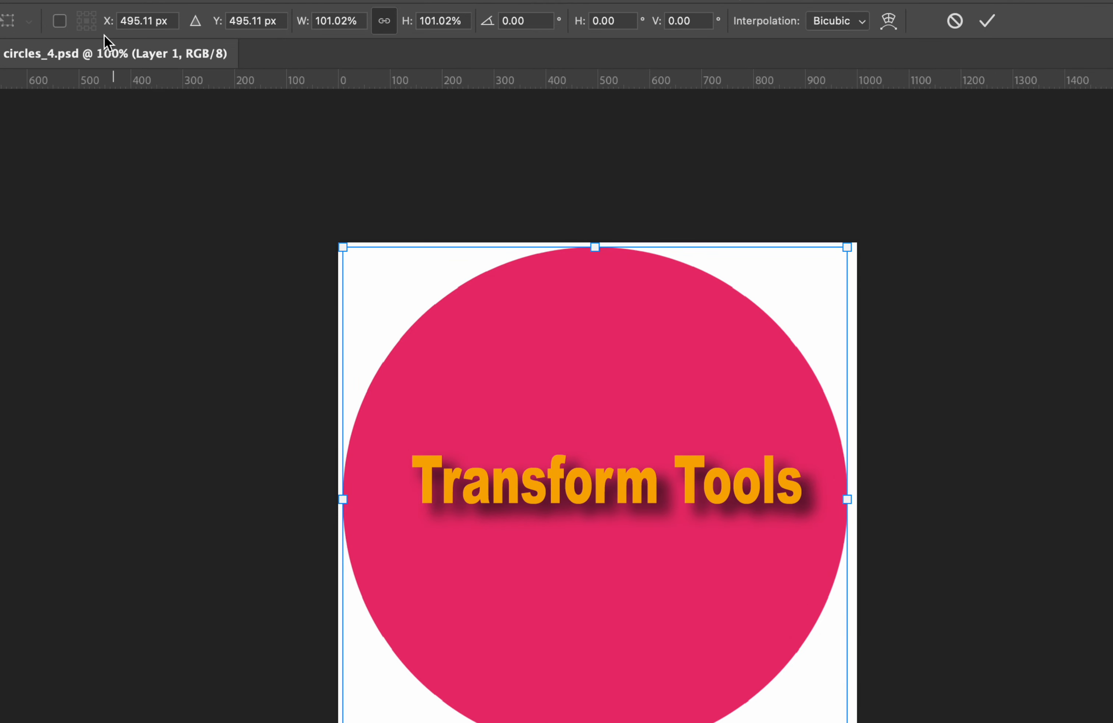
drag(343, 248, 318, 261)
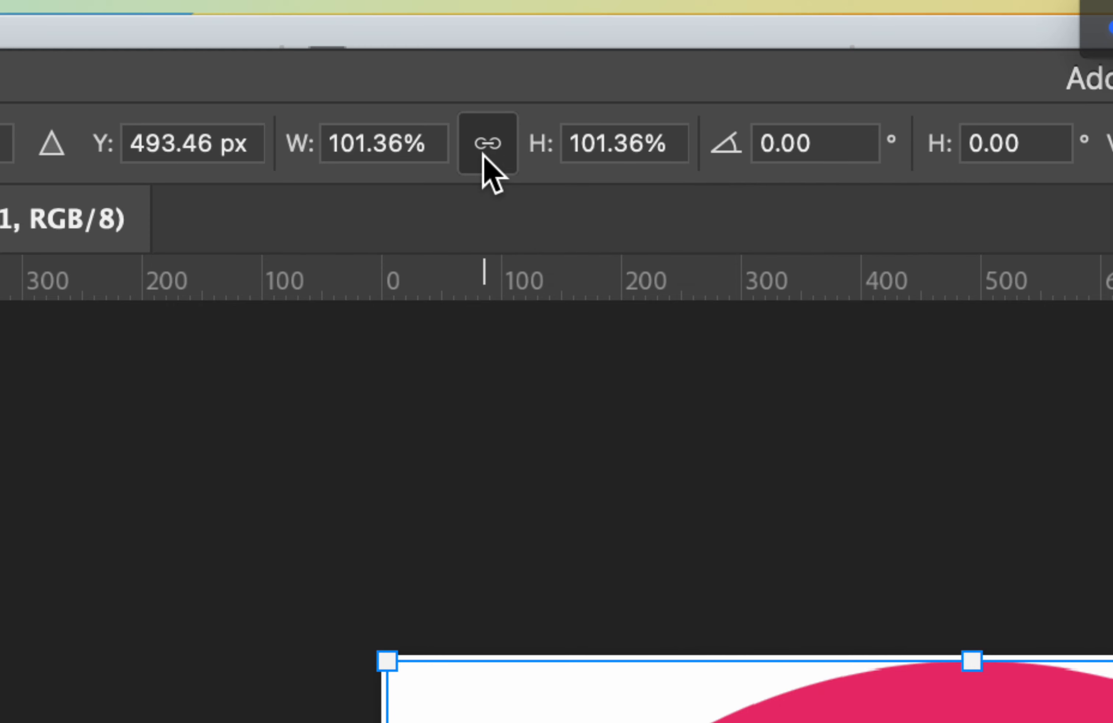
Try scaling the circle with width and height unlinked, to about 75% wide and 88% high, and undo it.
click(483, 155)
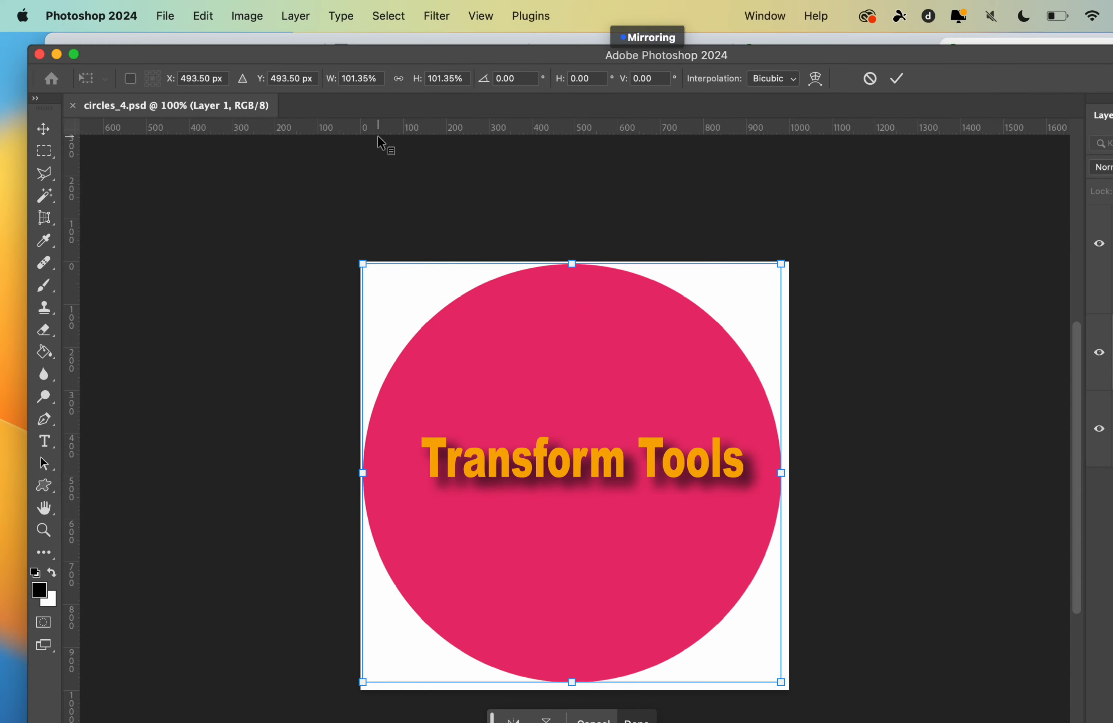
drag(369, 268, 468, 322)
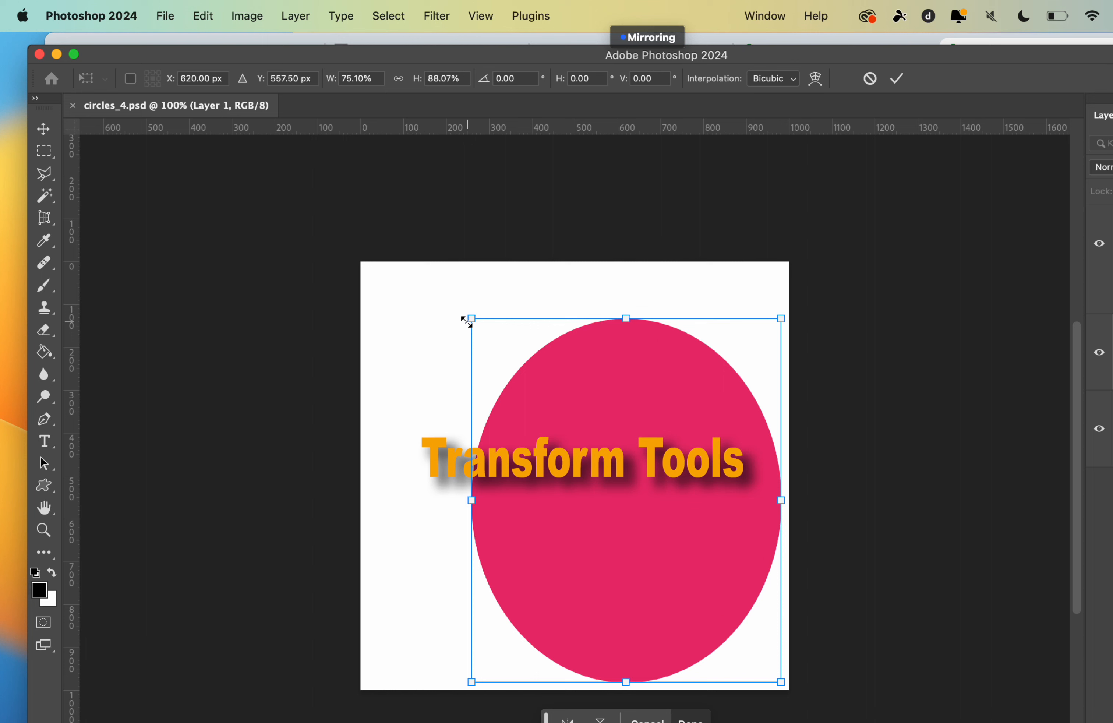
key(super+z)
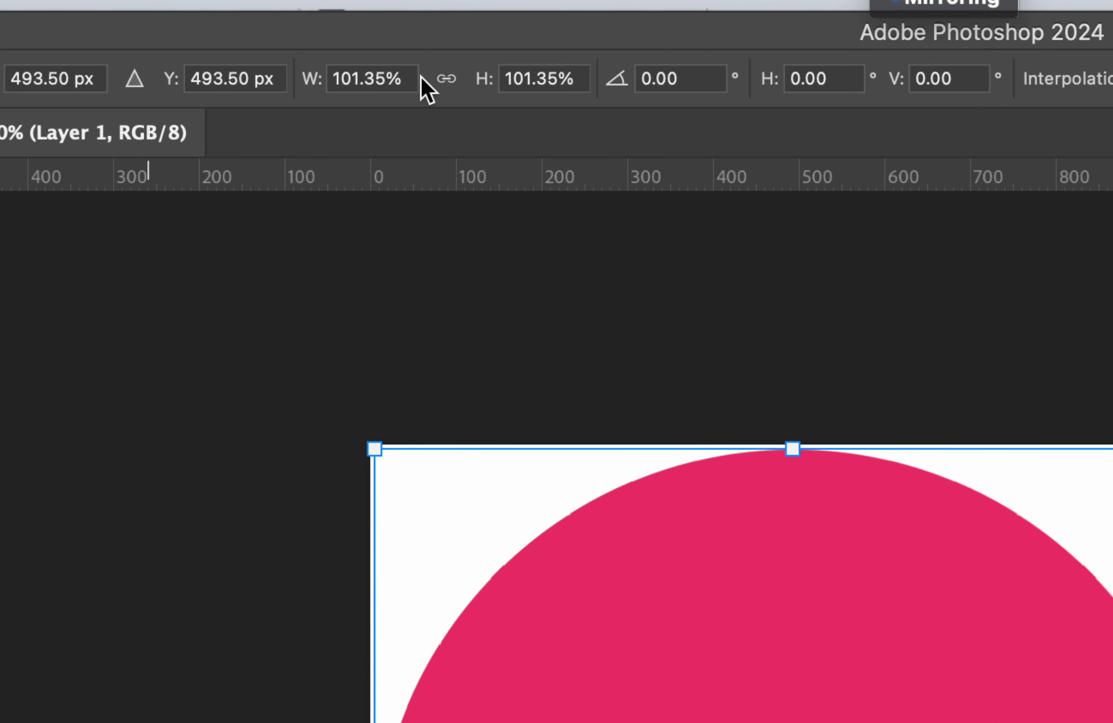
Relink width and height, try scaling the circle proportionally to about 55%, undo it, and keep the aspect ratio linked.
click(441, 80)
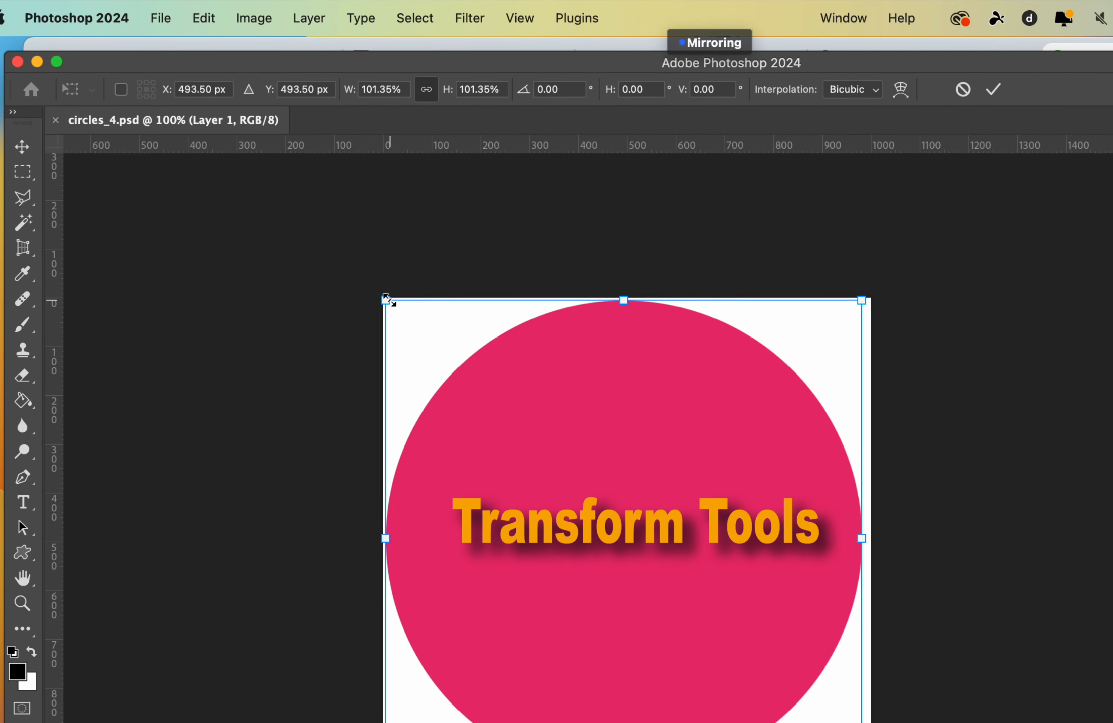
drag(374, 448, 413, 510)
drag(410, 337, 608, 328)
click(426, 89)
click(426, 89)
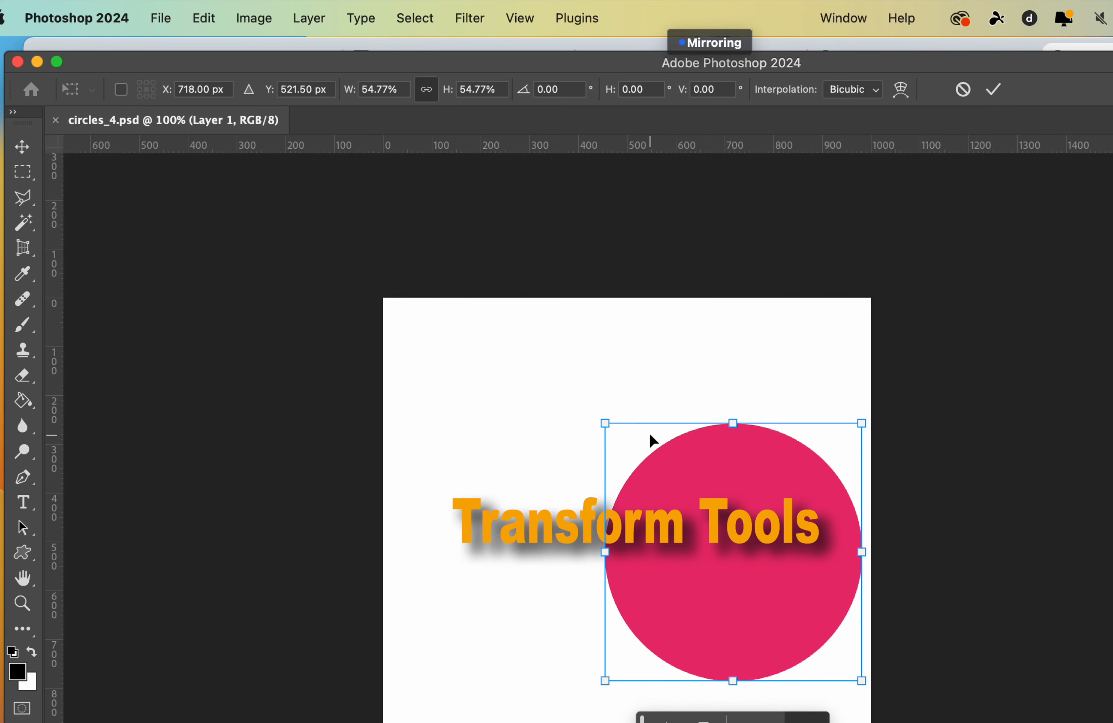
key(super+z)
key(super+z)
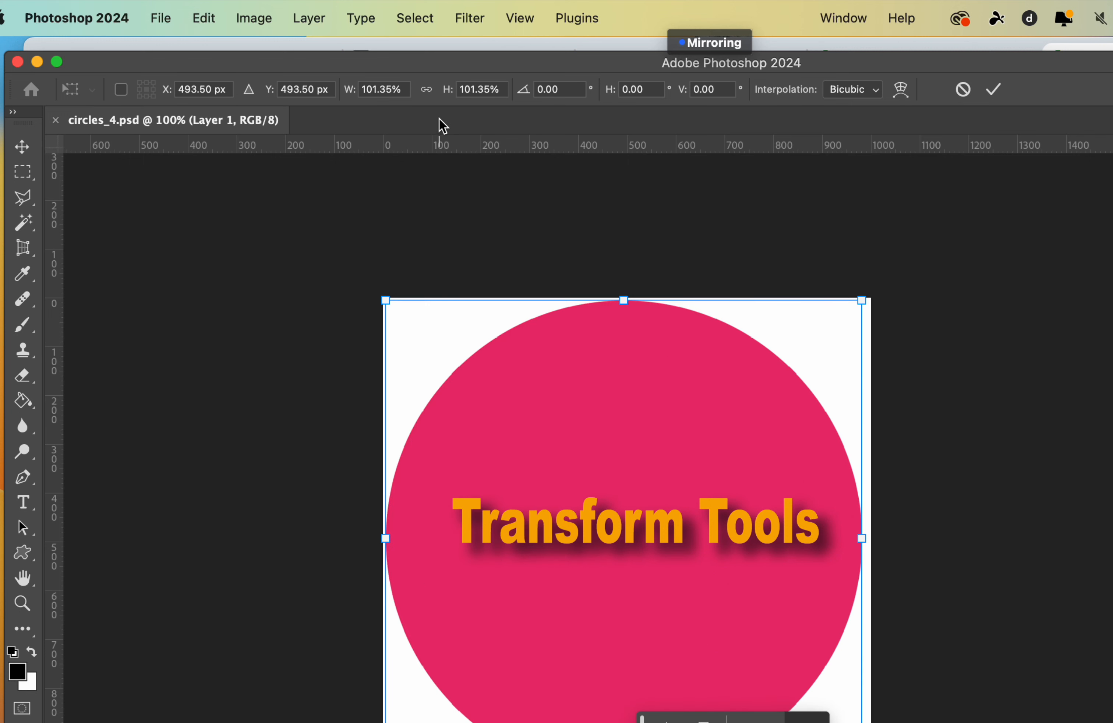
click(425, 89)
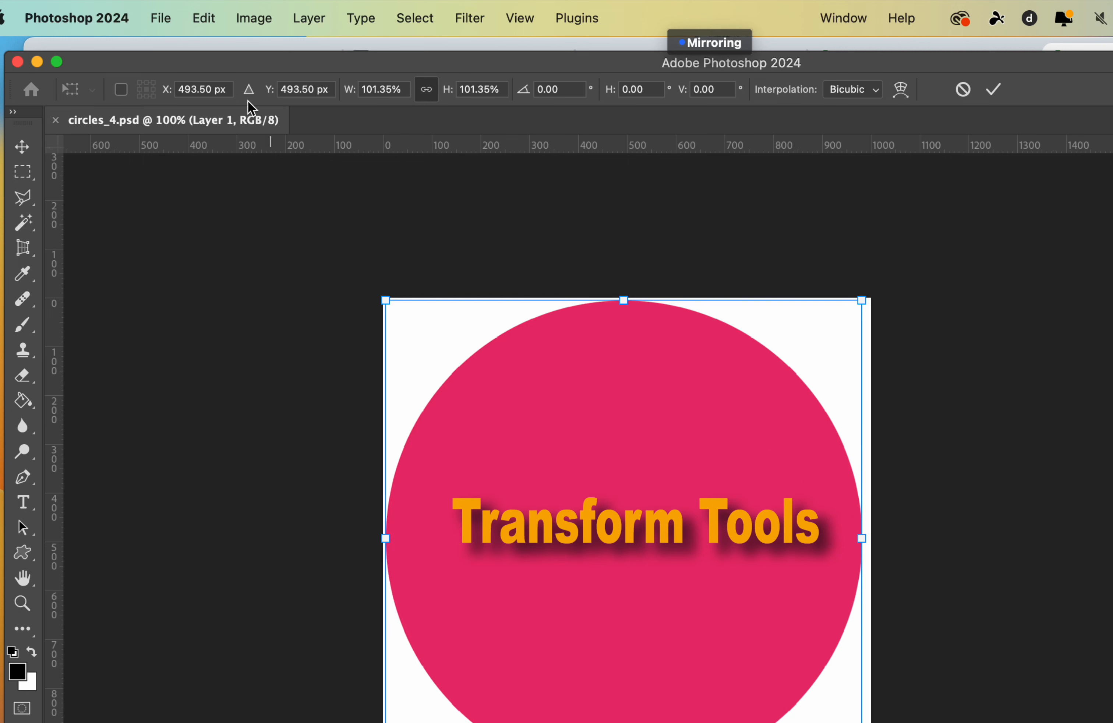
Try rotating the pink circle on Layer 1 with the Rotate transform and undo the rotation.
click(211, 20)
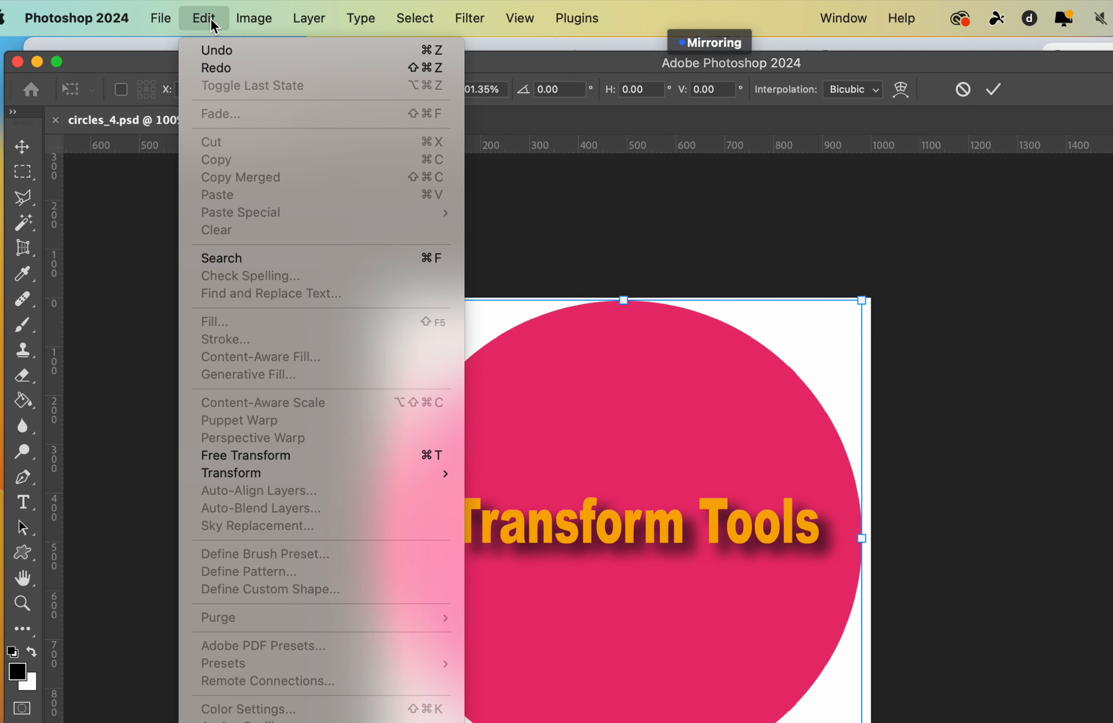
mouse_move(254, 475)
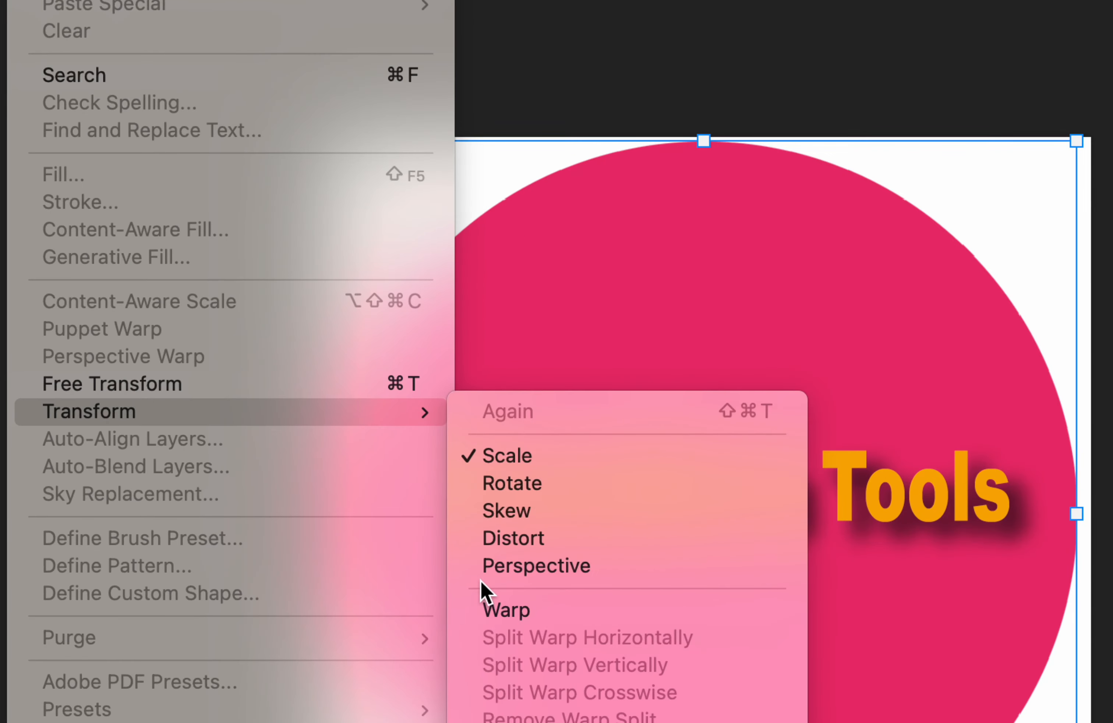
click(522, 485)
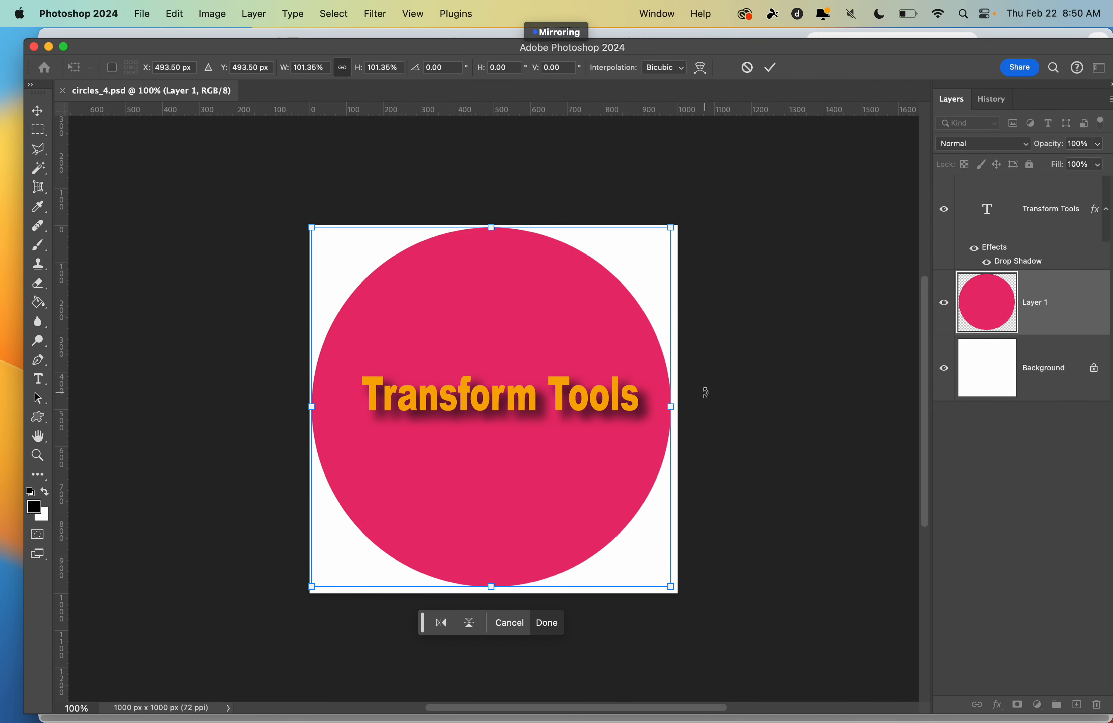
drag(688, 221, 603, 491)
key(super+z)
key(Escape)
Select the Transform Tools text layer and try turning the text with the Rotate transform.
click(1035, 225)
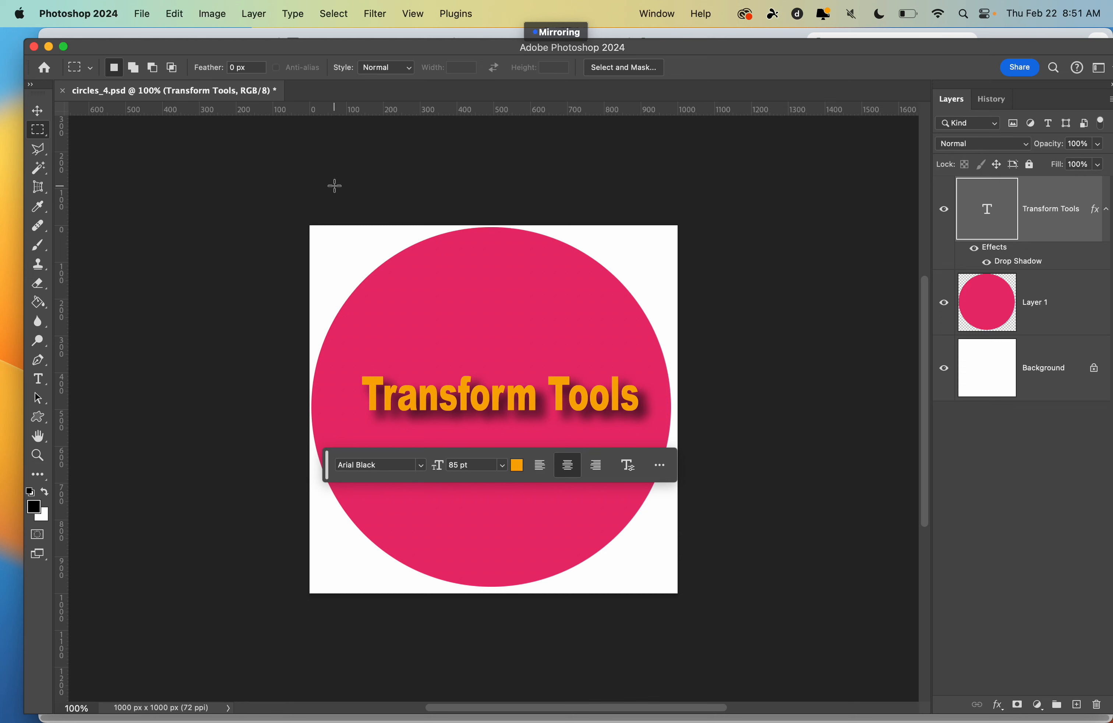
click(173, 15)
mouse_move(232, 359)
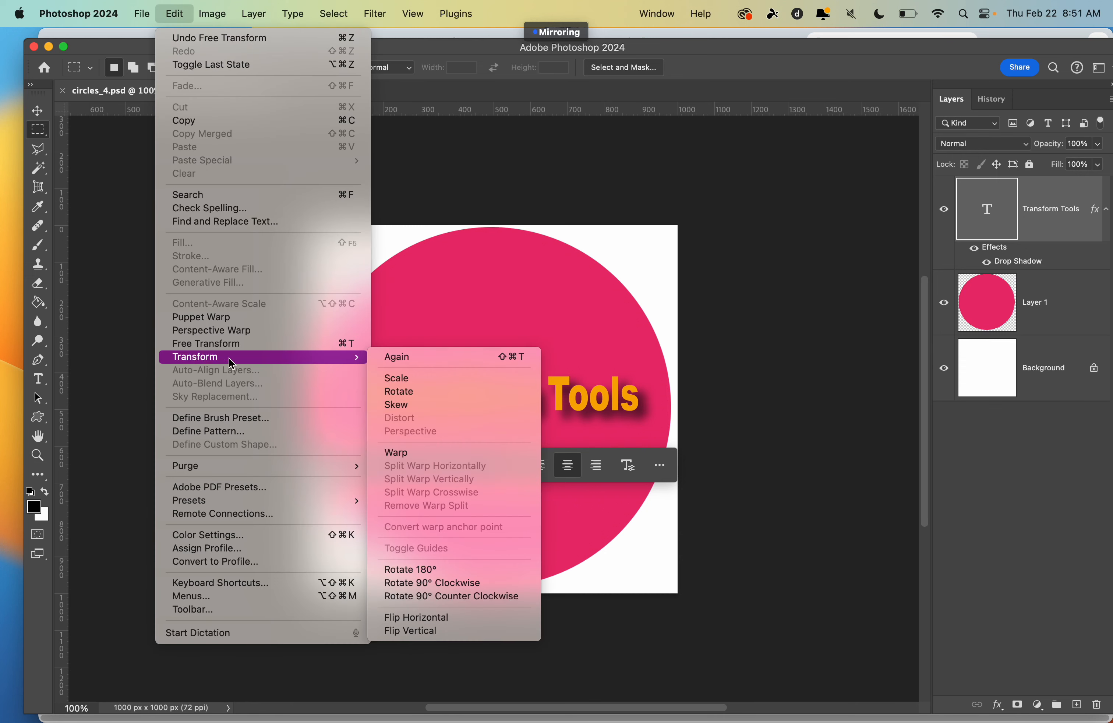
click(419, 392)
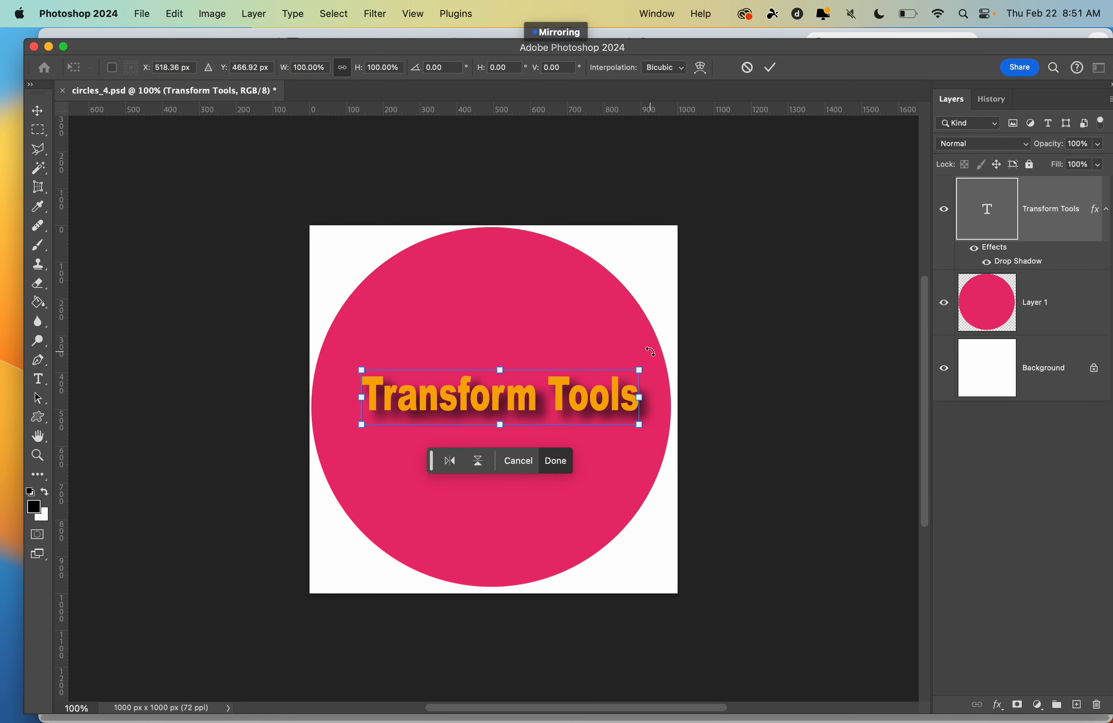
drag(650, 351, 584, 380)
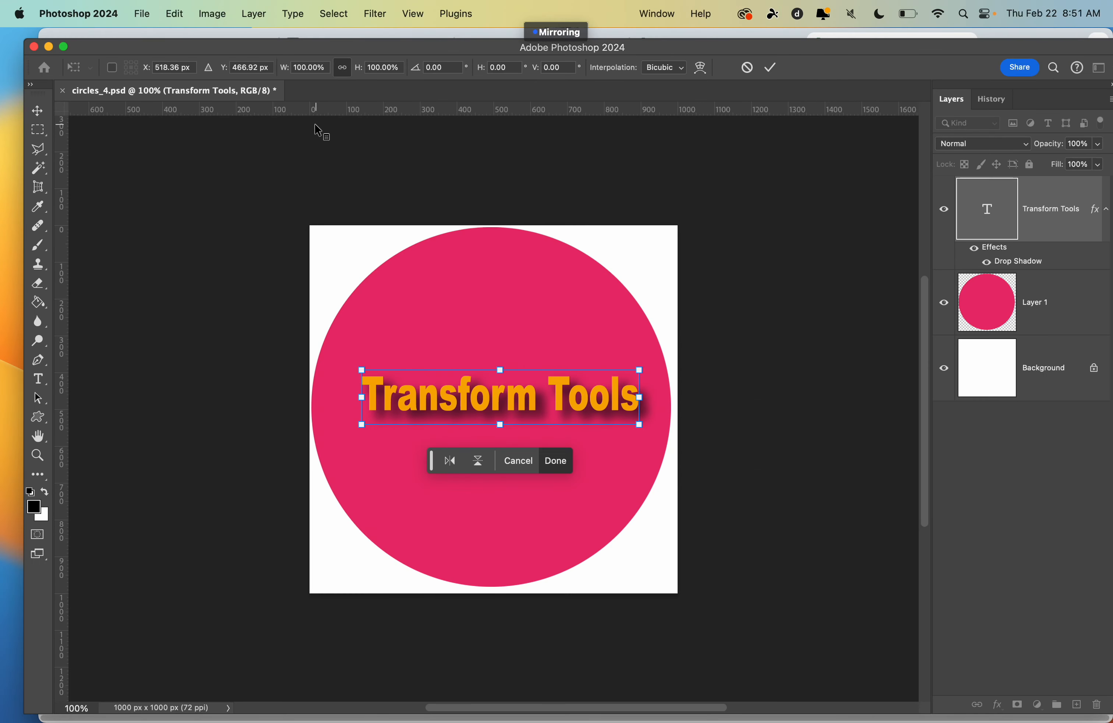
Skew the pink circle on Layer 1 so its top edge narrows and its bottom corners spread far outward on both sides.
click(1019, 302)
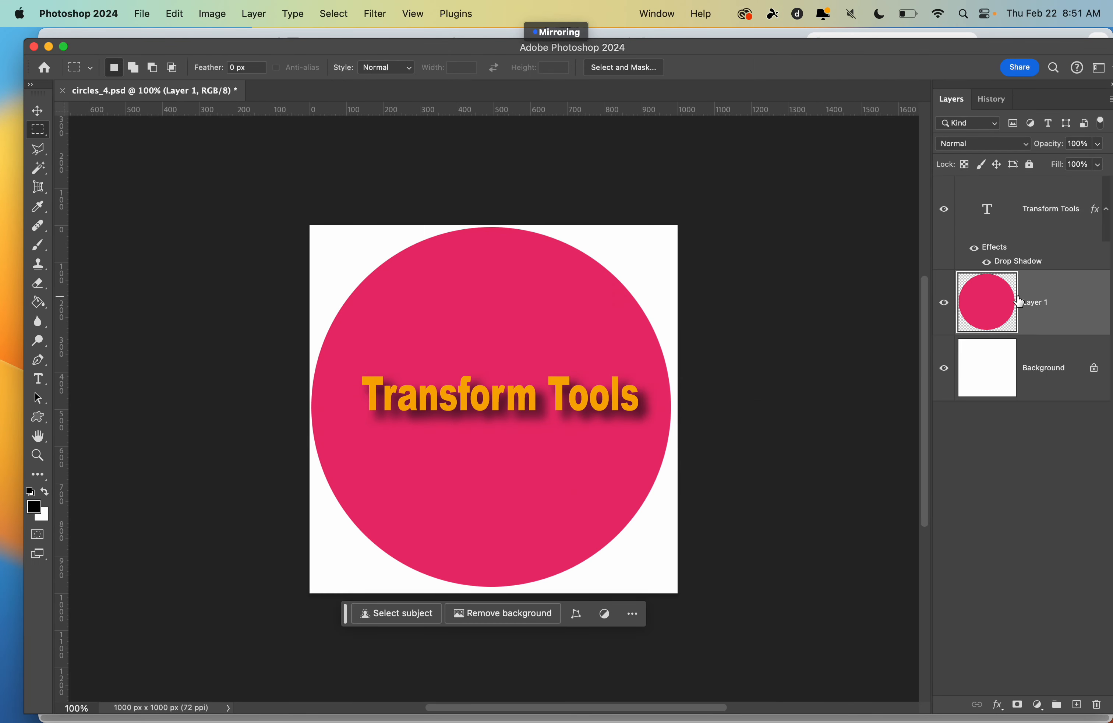
click(179, 14)
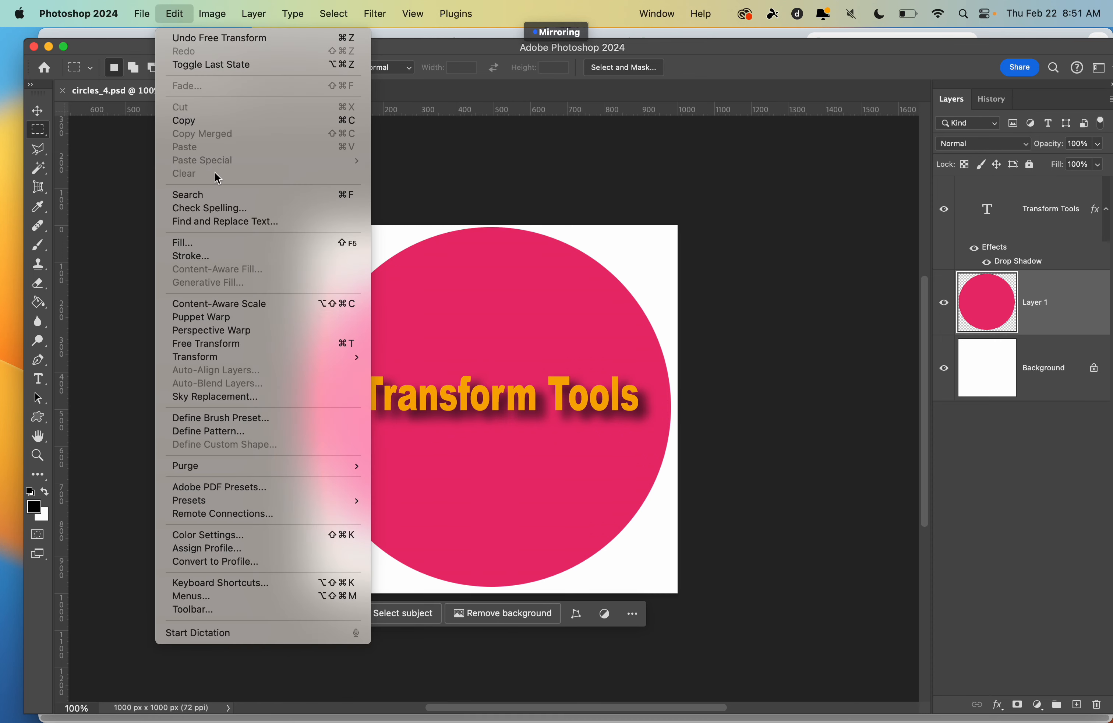
mouse_move(225, 358)
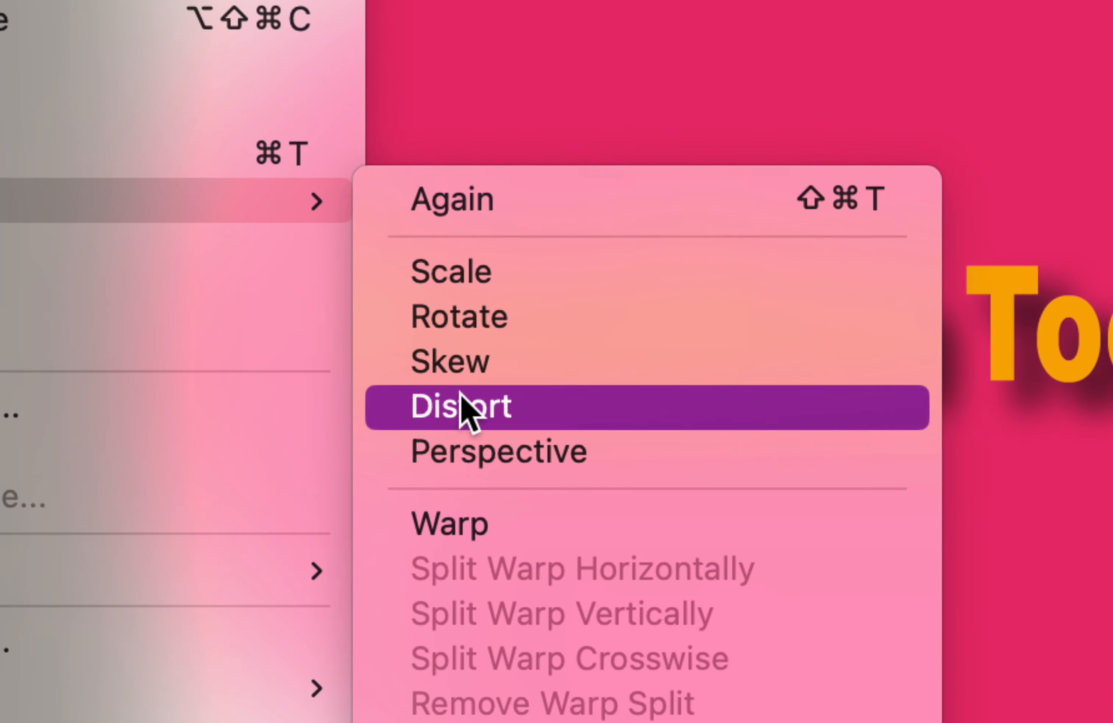
click(435, 385)
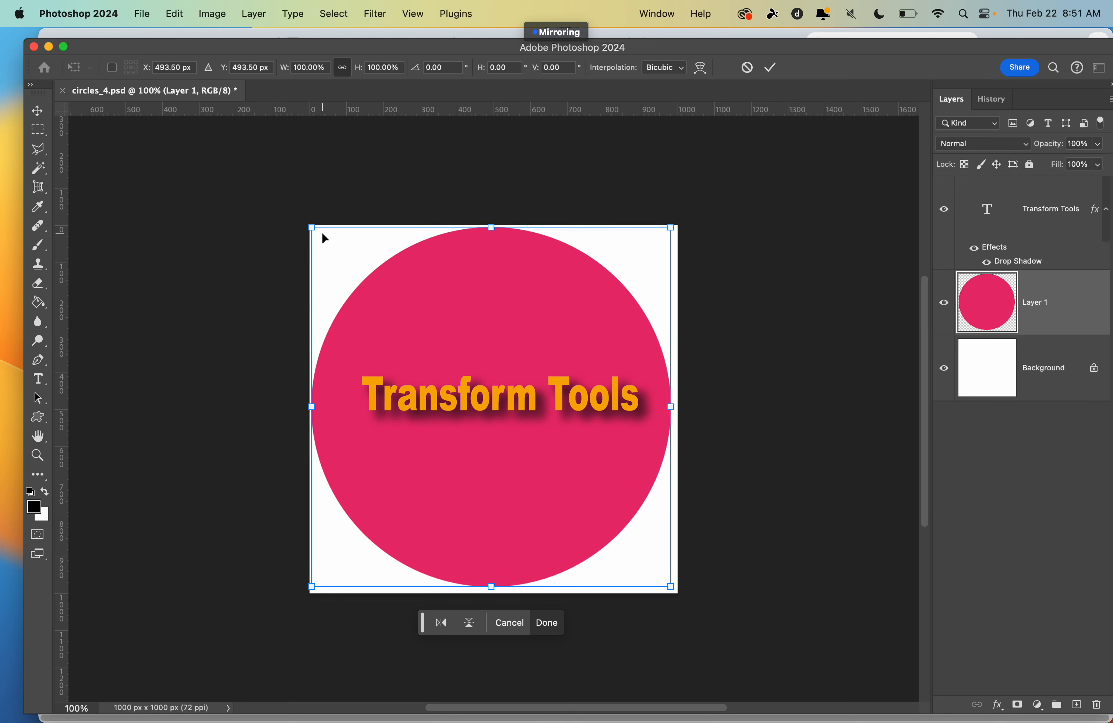
drag(316, 232, 464, 251)
drag(672, 233, 548, 227)
drag(315, 589, 131, 587)
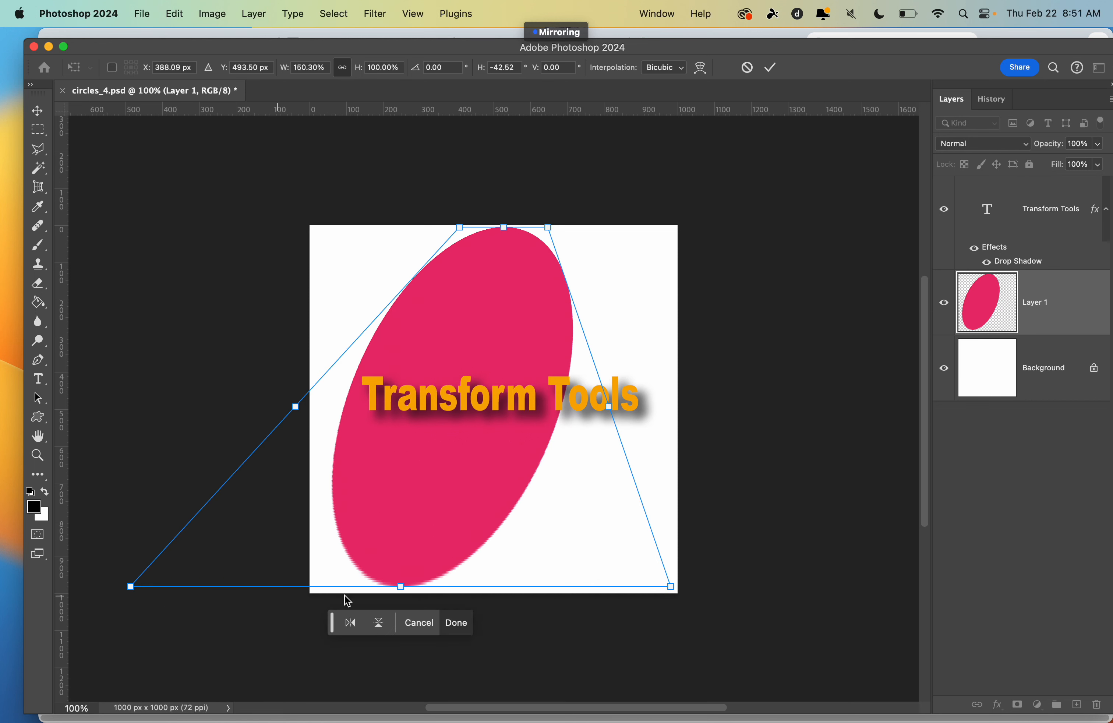
drag(671, 589, 916, 587)
drag(131, 587, 70, 586)
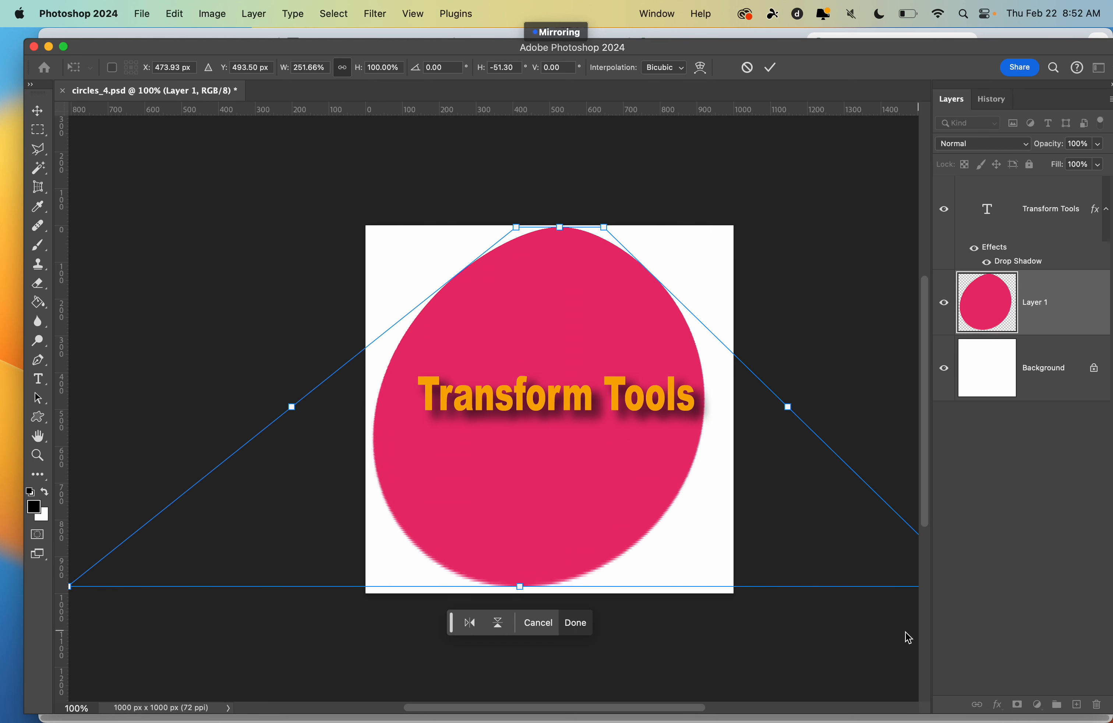
drag(695, 711, 735, 711)
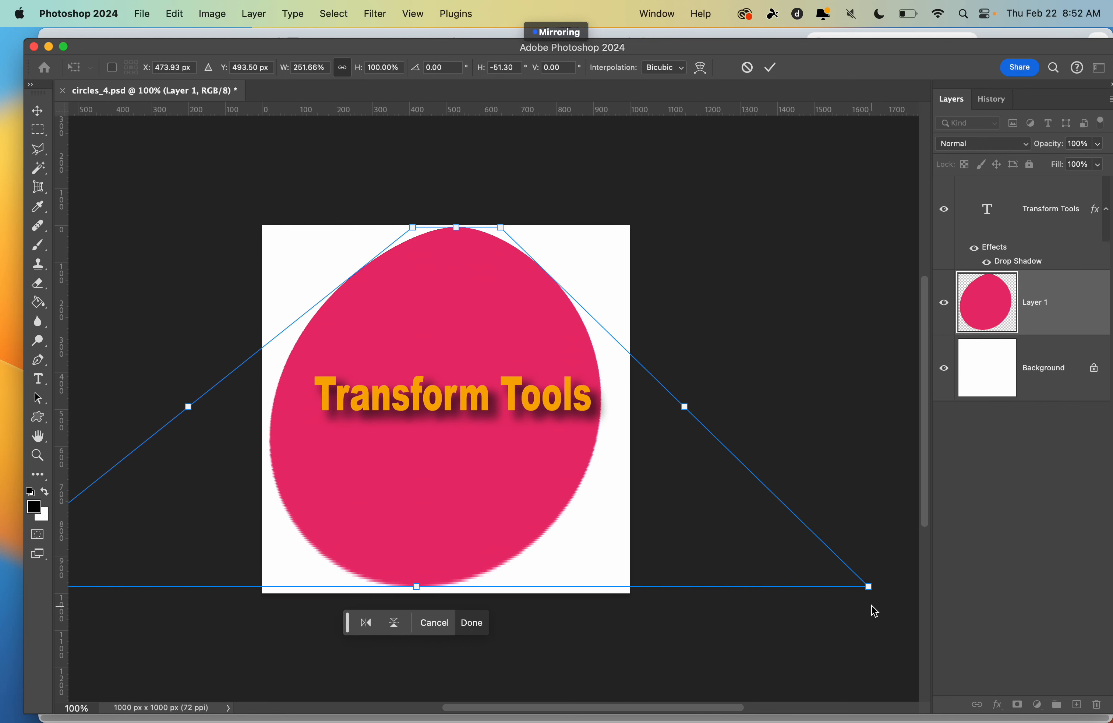
drag(868, 587, 919, 587)
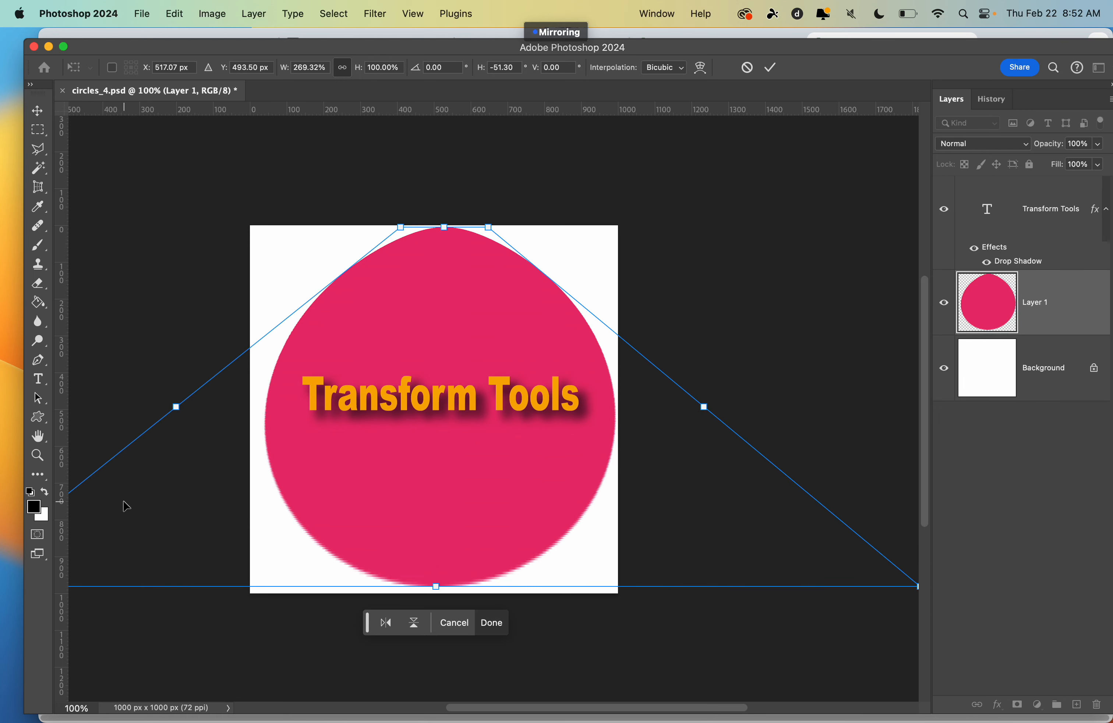
Try skewing the circle again by spreading its lower corners outward and sliding its top edge sideways, and undo these changes.
click(36, 457)
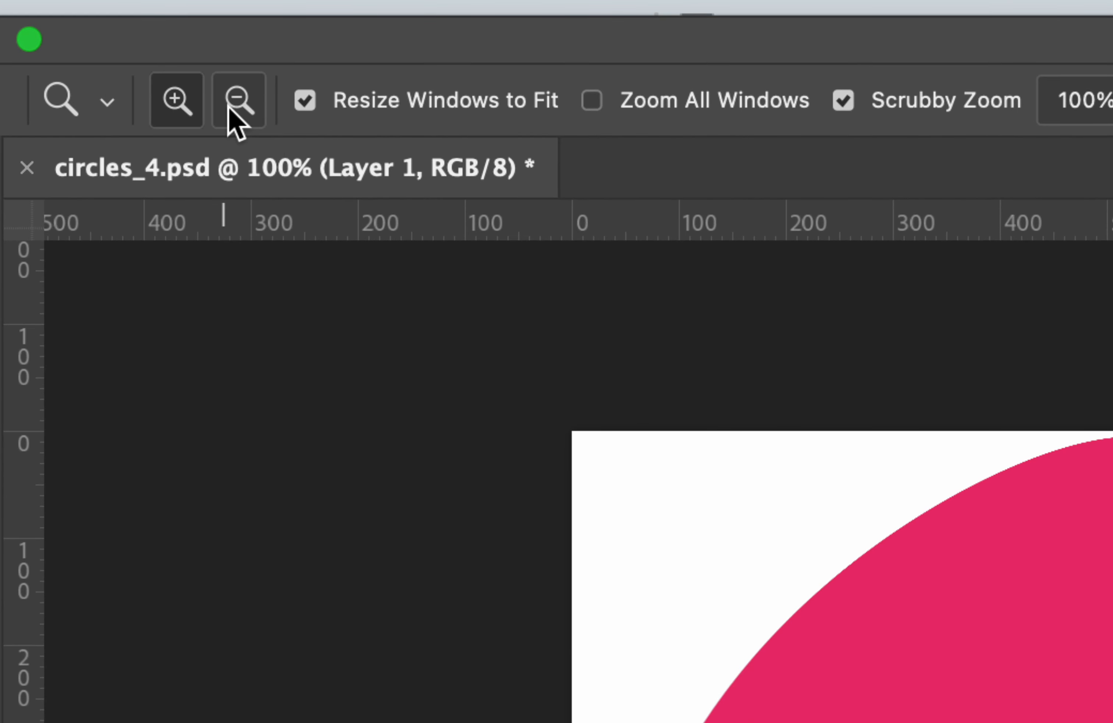
click(230, 109)
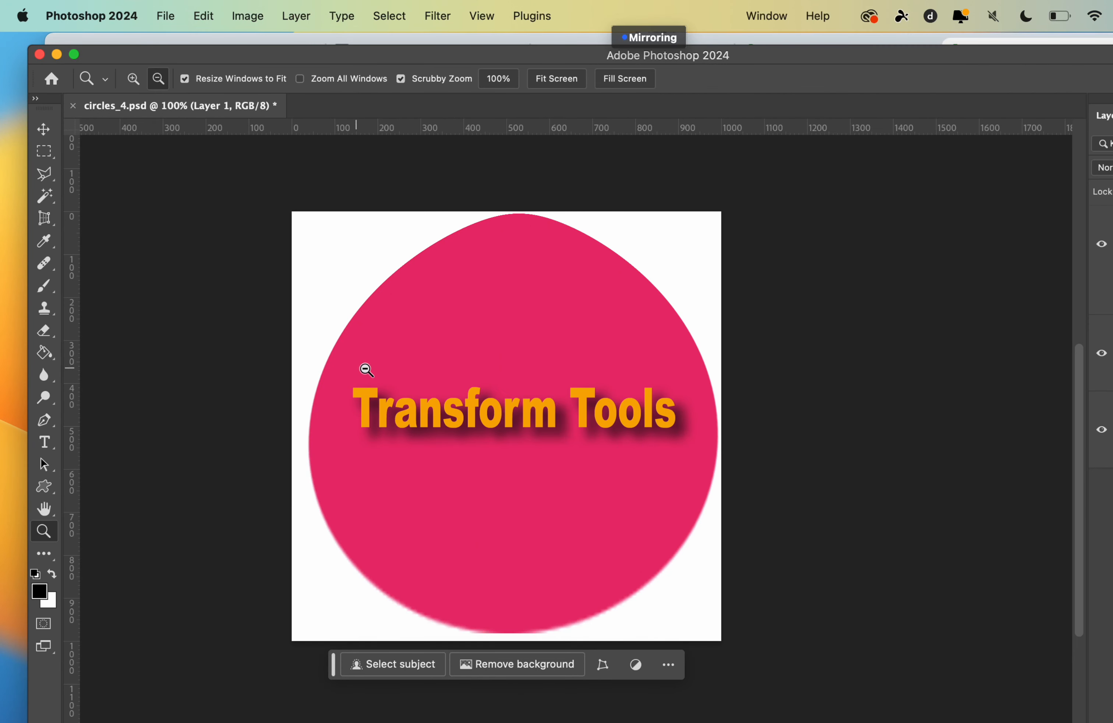
click(467, 357)
click(471, 357)
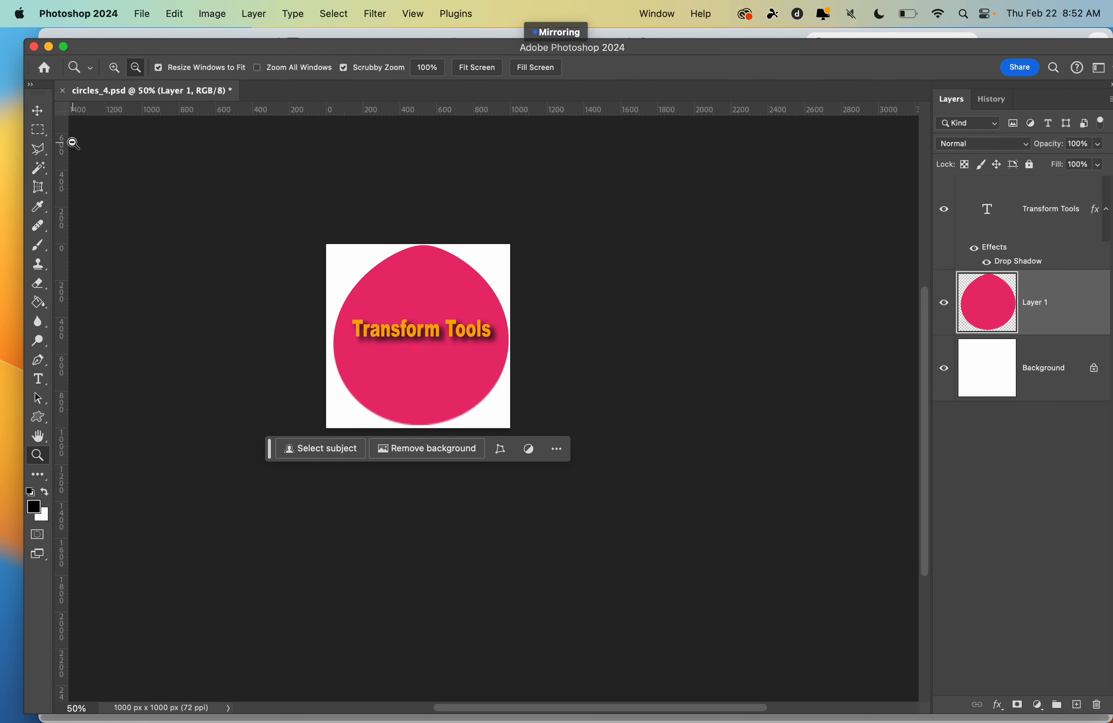
click(174, 14)
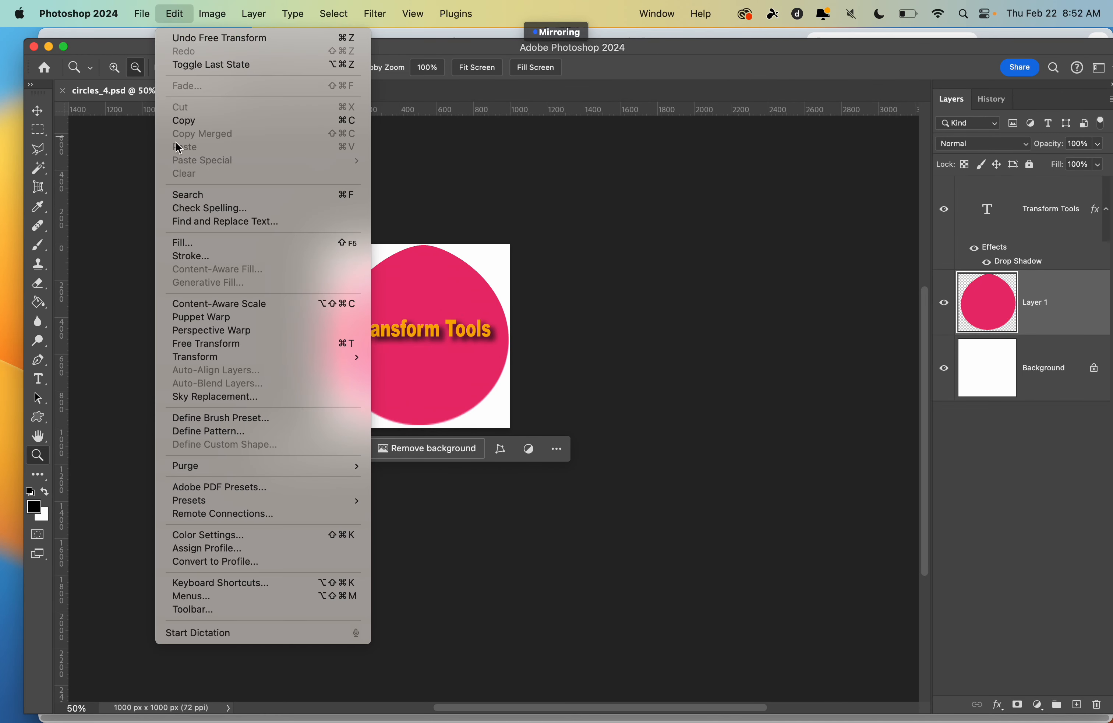
mouse_move(262, 357)
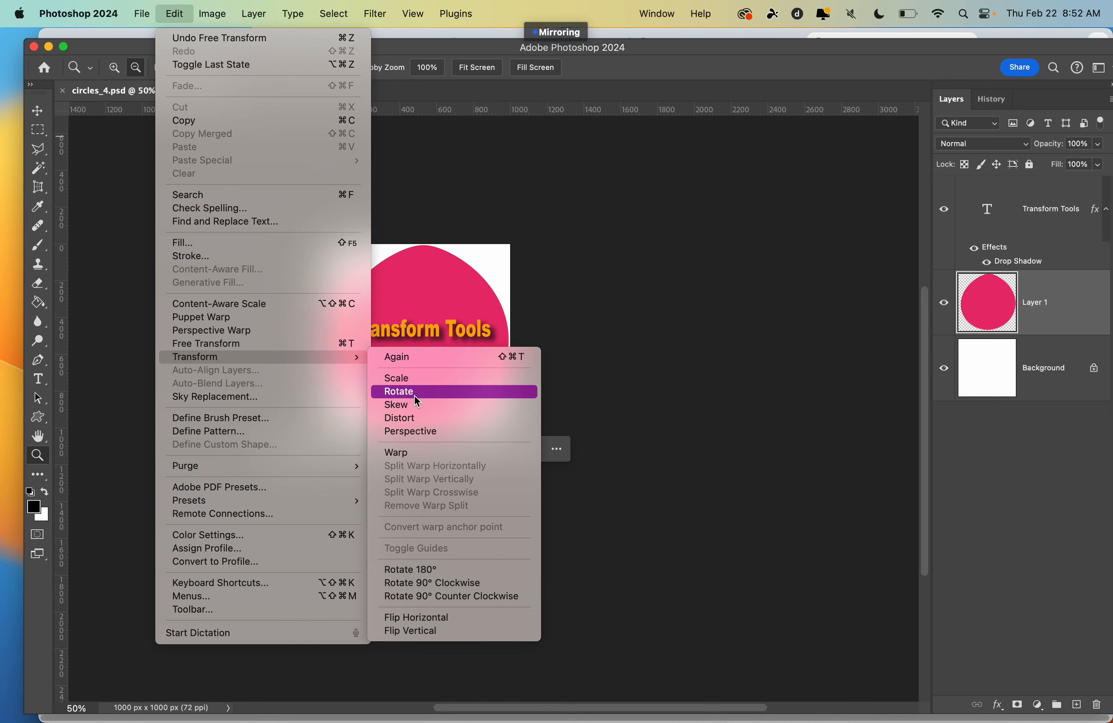
click(412, 405)
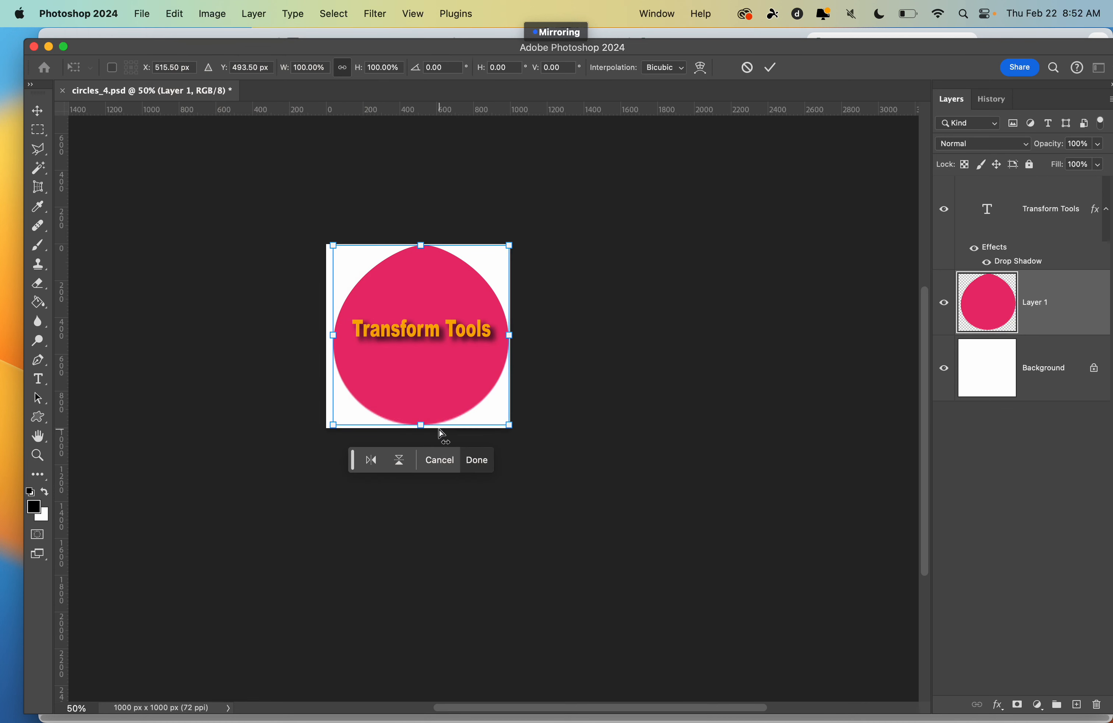
drag(510, 426, 639, 425)
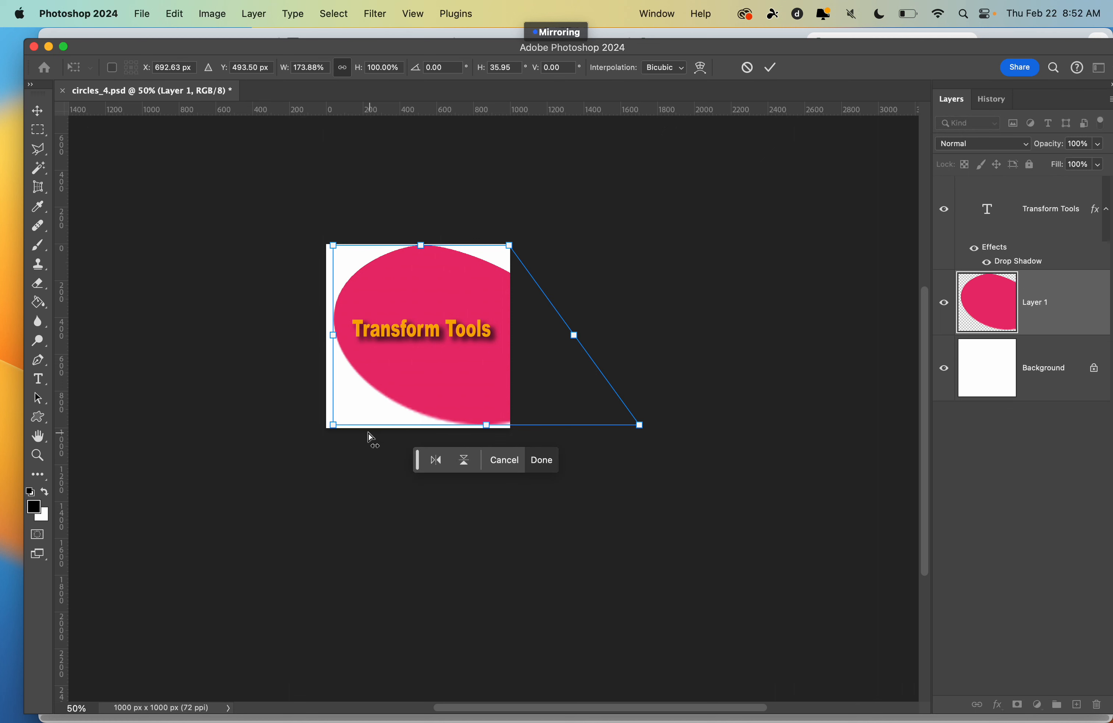
drag(334, 426, 190, 425)
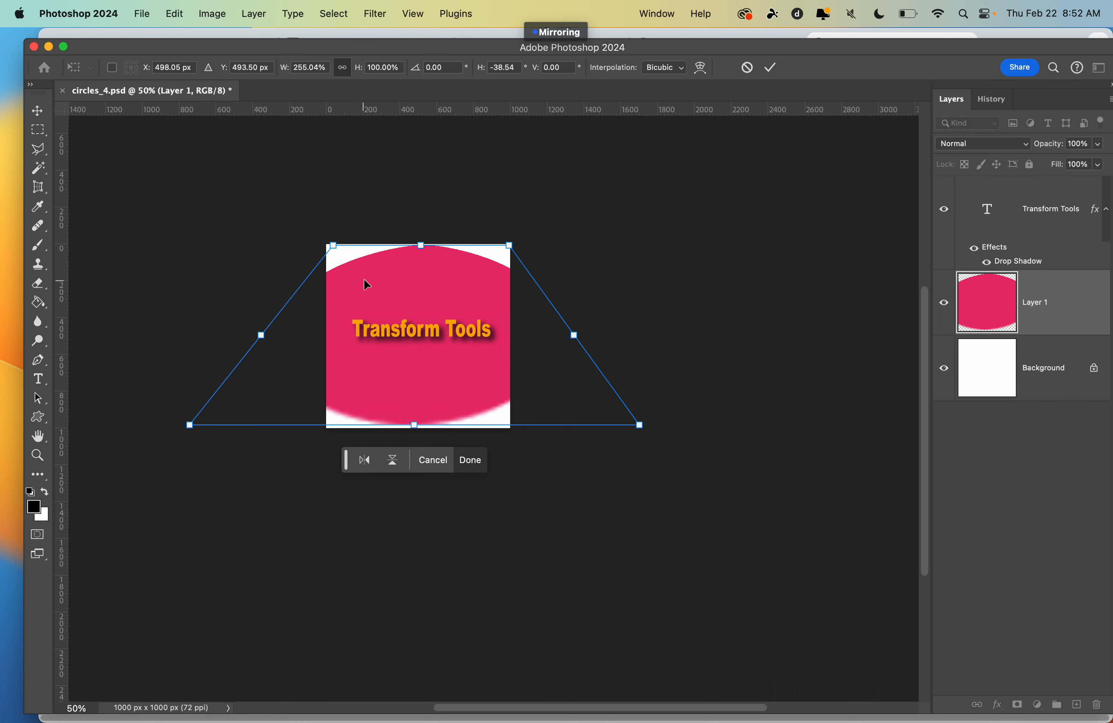
drag(421, 246, 395, 290)
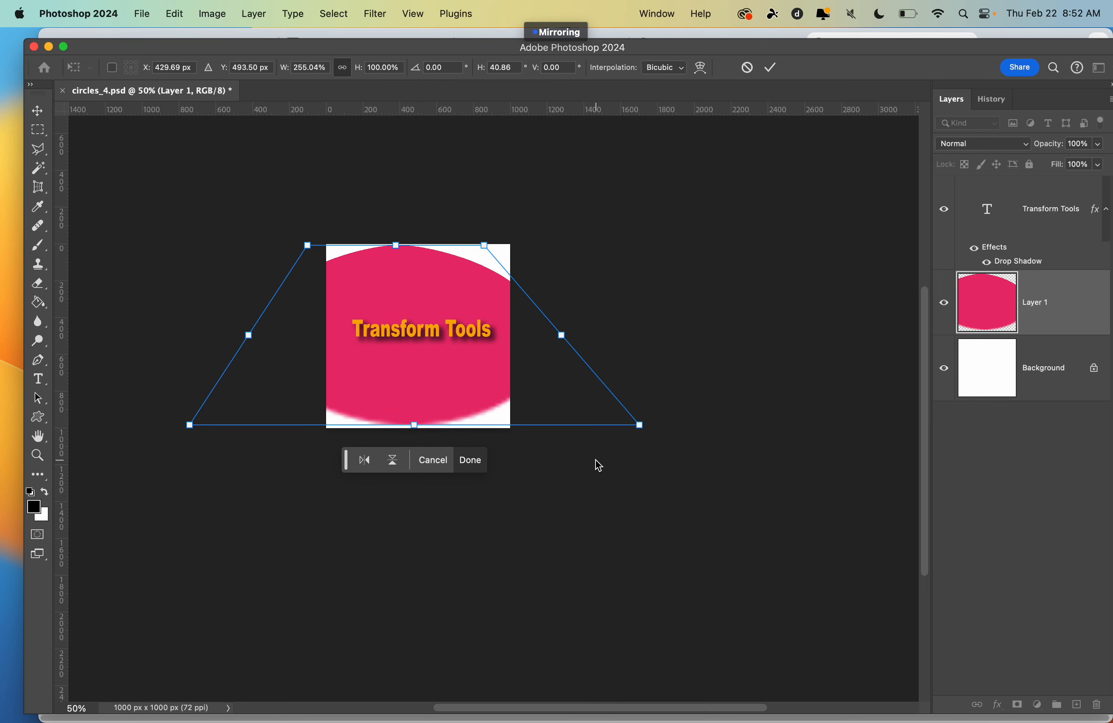
key(super+z)
key(super+z)
key(super+z)
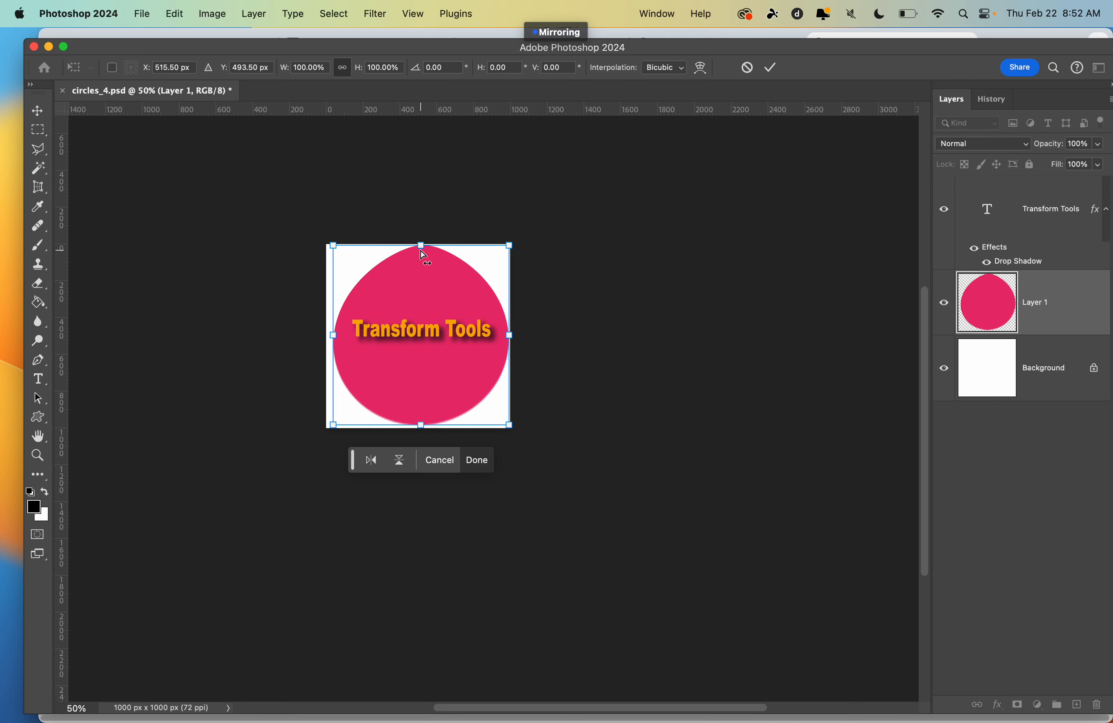
Skew the circle's top edge by about 3° and back, and undo the earlier skew on Layer 1.
mouse_move(420, 250)
mouse_down()
mouse_move(443, 249)
mouse_move(268, 251)
mouse_move(662, 304)
mouse_move(233, 254)
mouse_move(410, 254)
mouse_up()
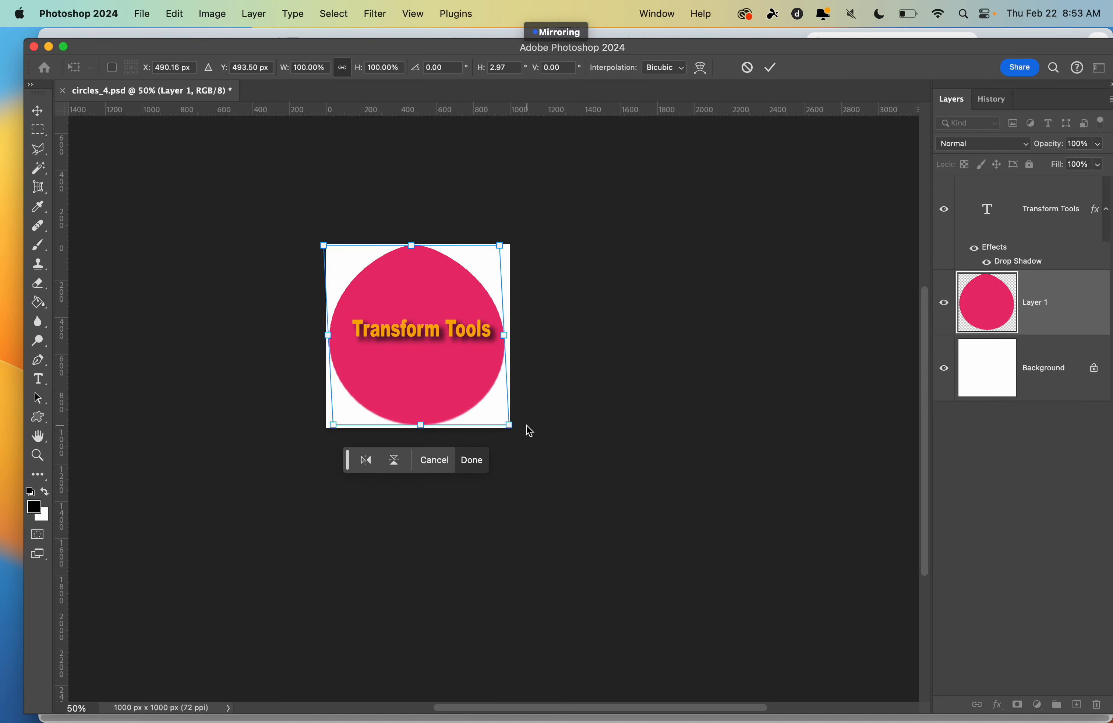
click(142, 14)
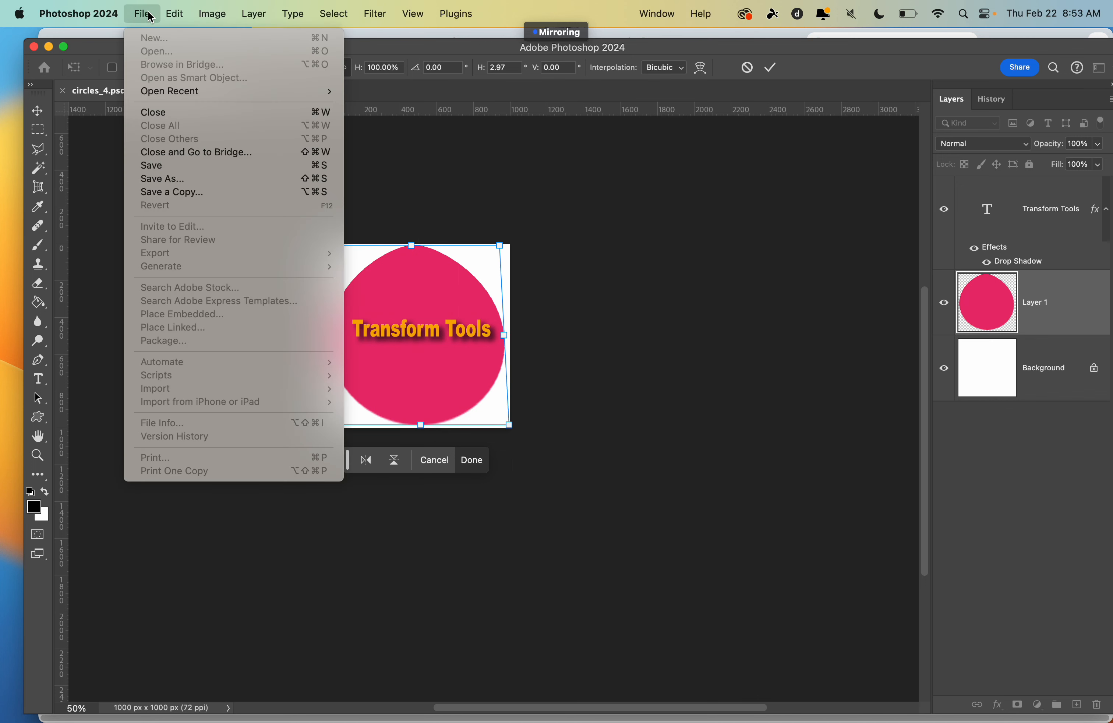
click(501, 230)
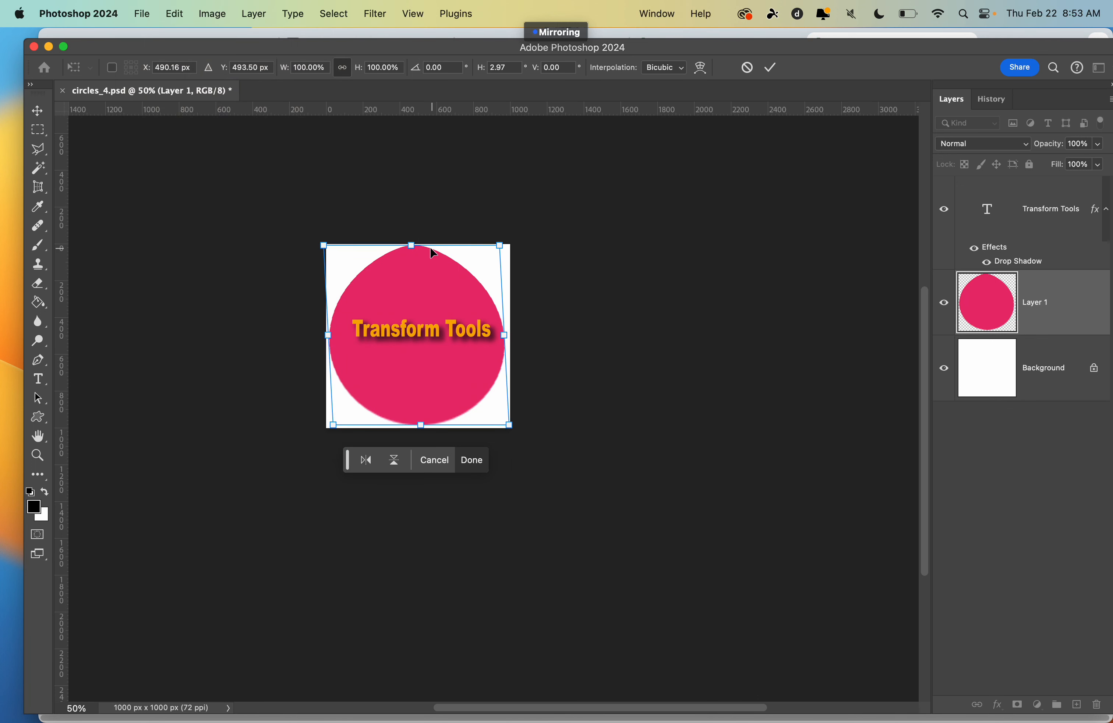
drag(411, 245, 420, 245)
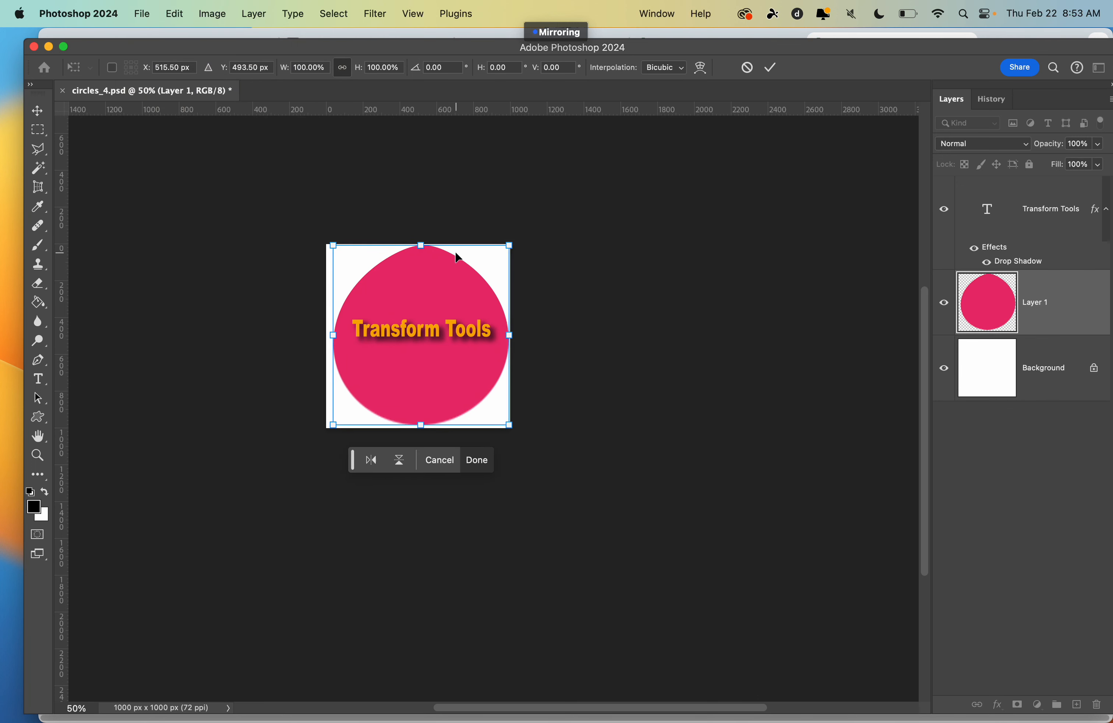
key(m)
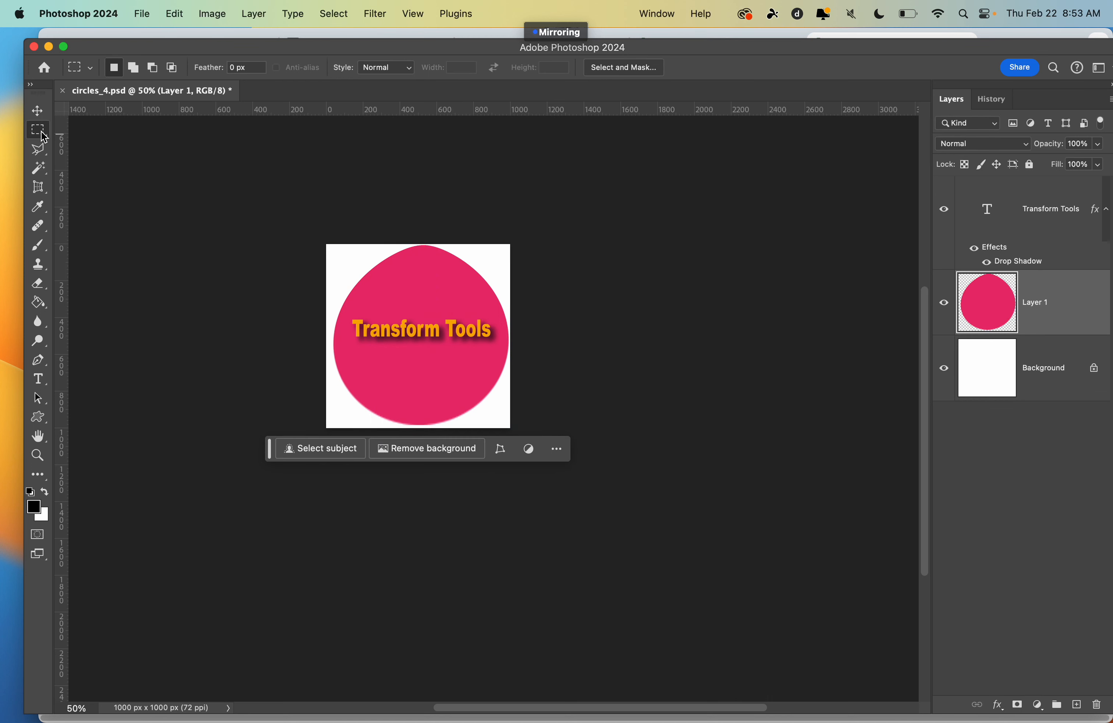
key(super+z)
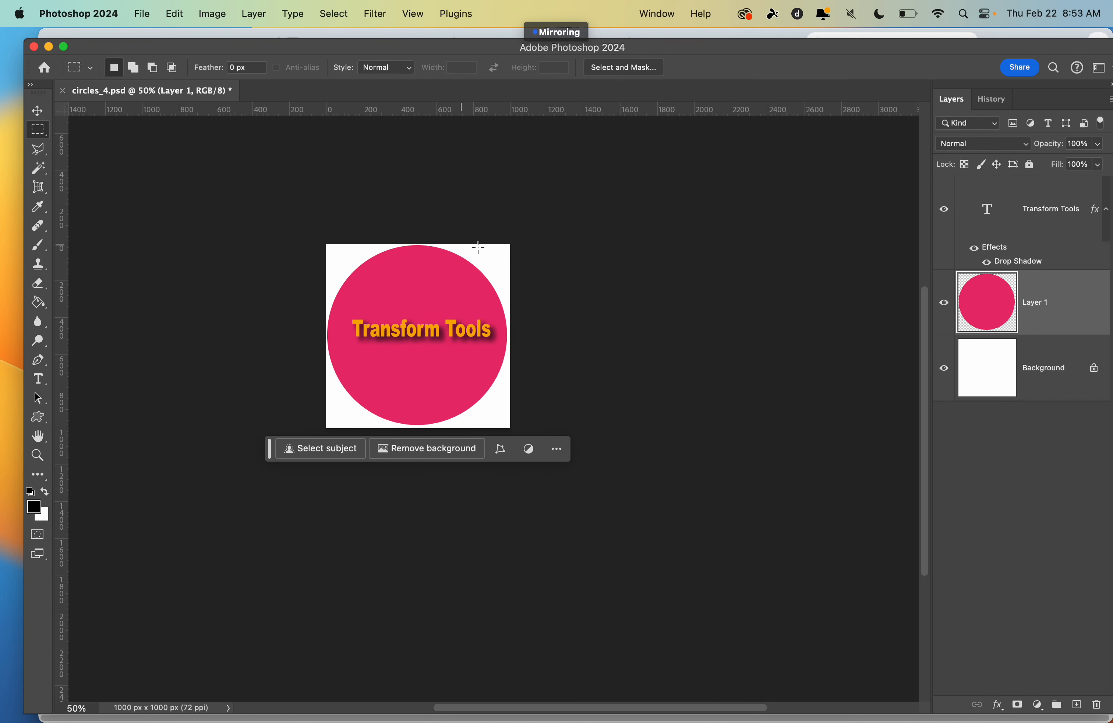
Create a new 1000 × 1000 px document at 72 ppi in RGB Color with a white background.
click(142, 13)
key(Escape)
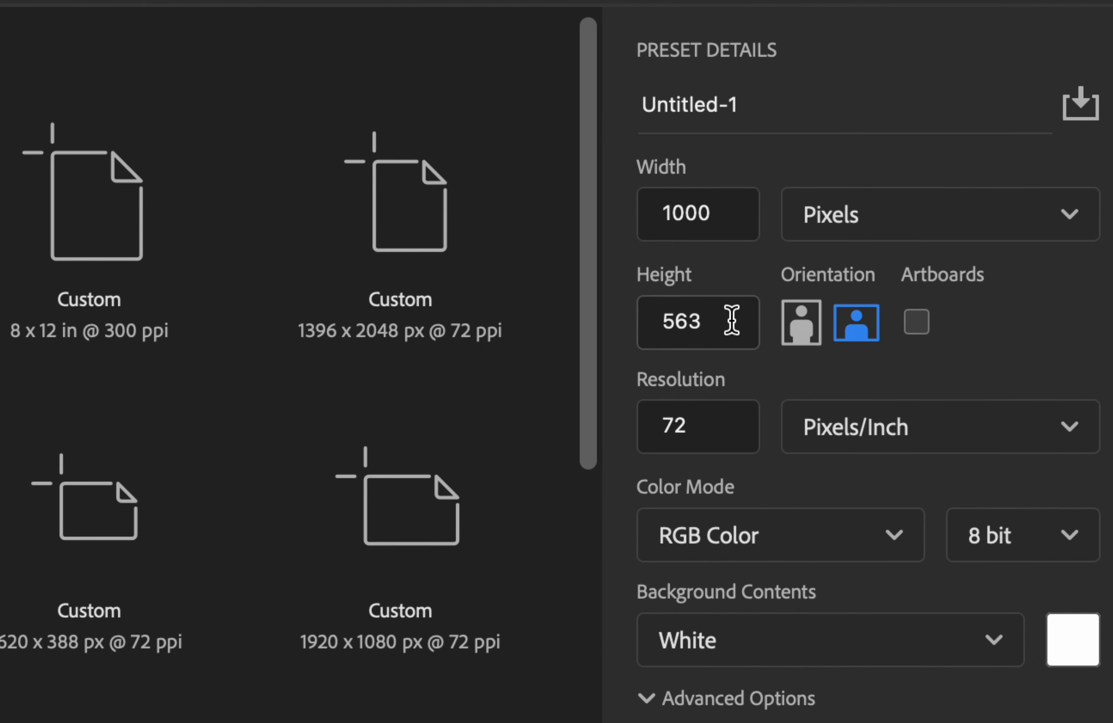
double_click(732, 321)
text(100)
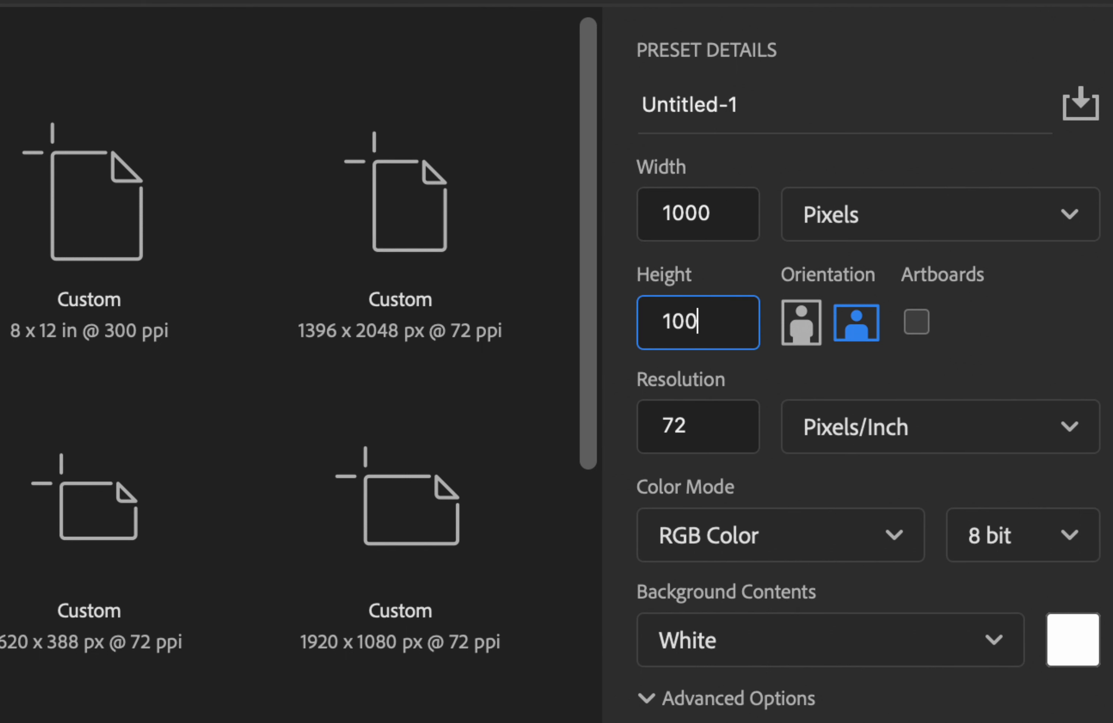
text(0)
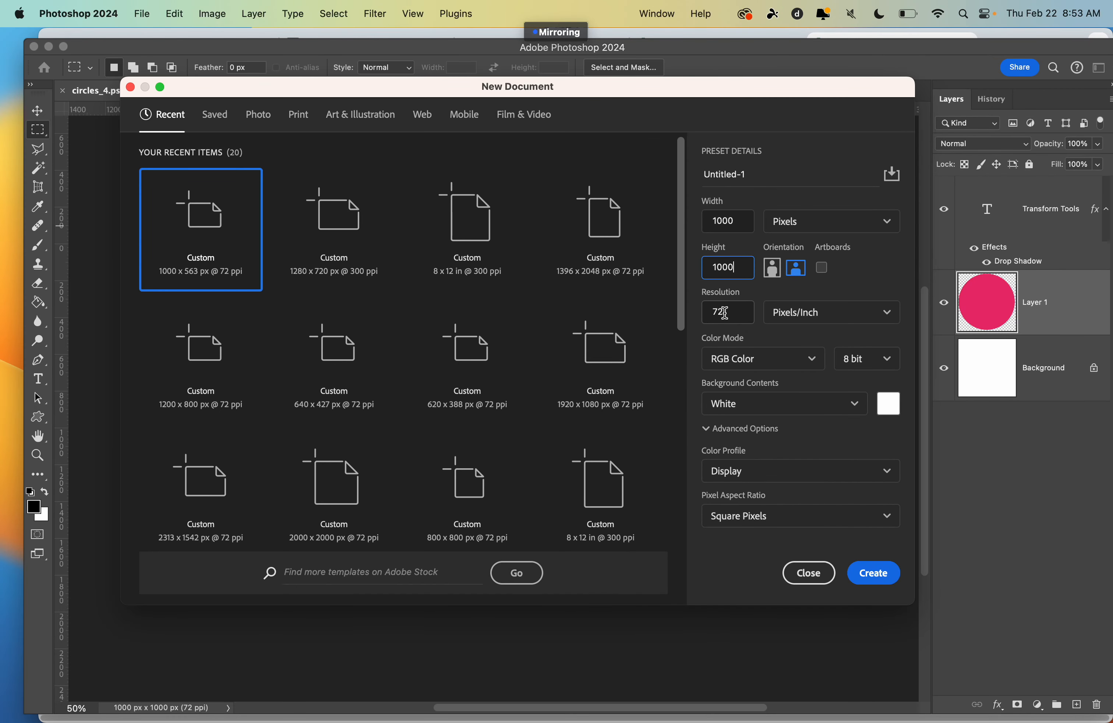
click(880, 580)
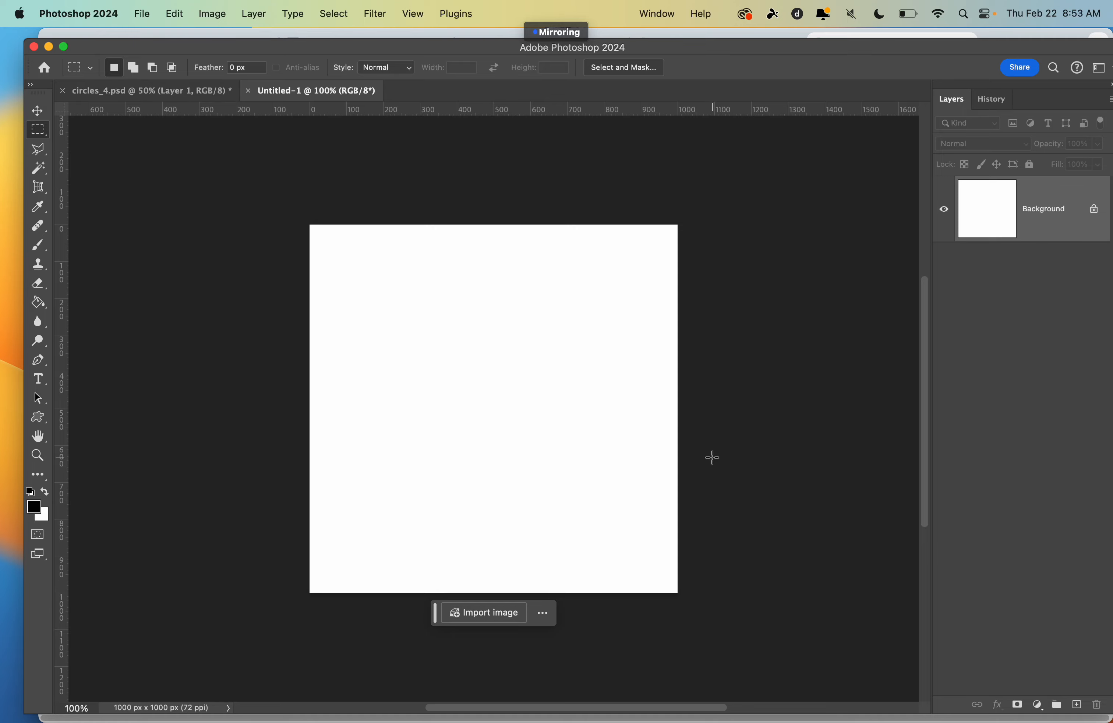
Add three empty layers above the Background of the new document.
click(254, 14)
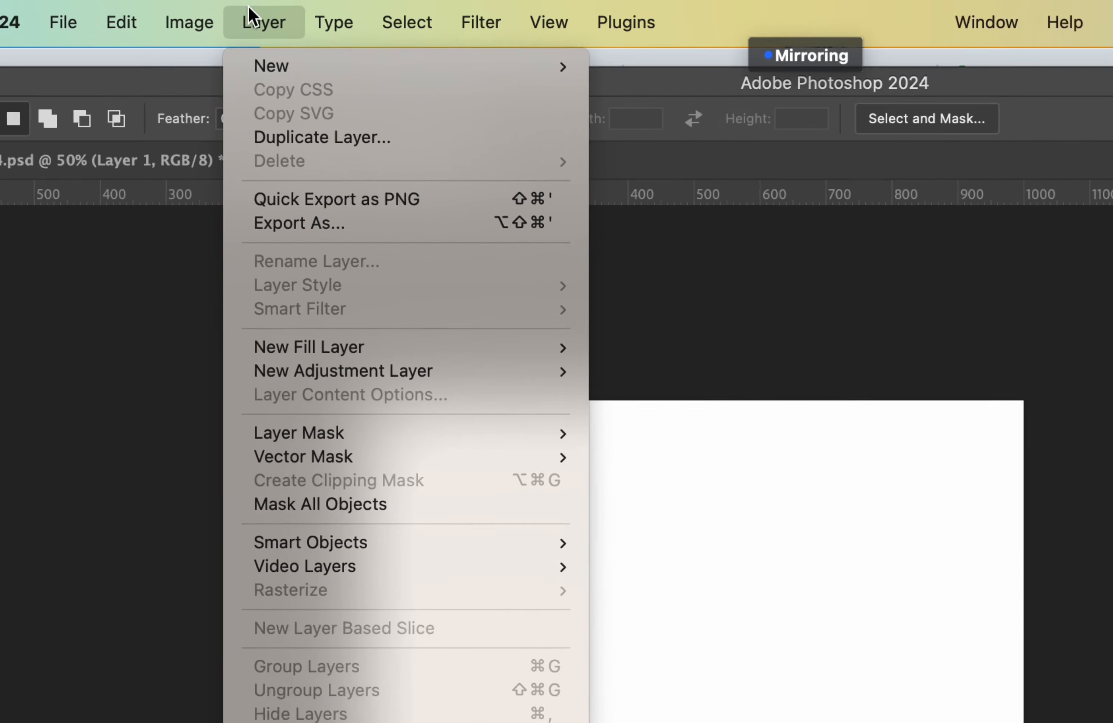
key(Escape)
key(super+Tab)
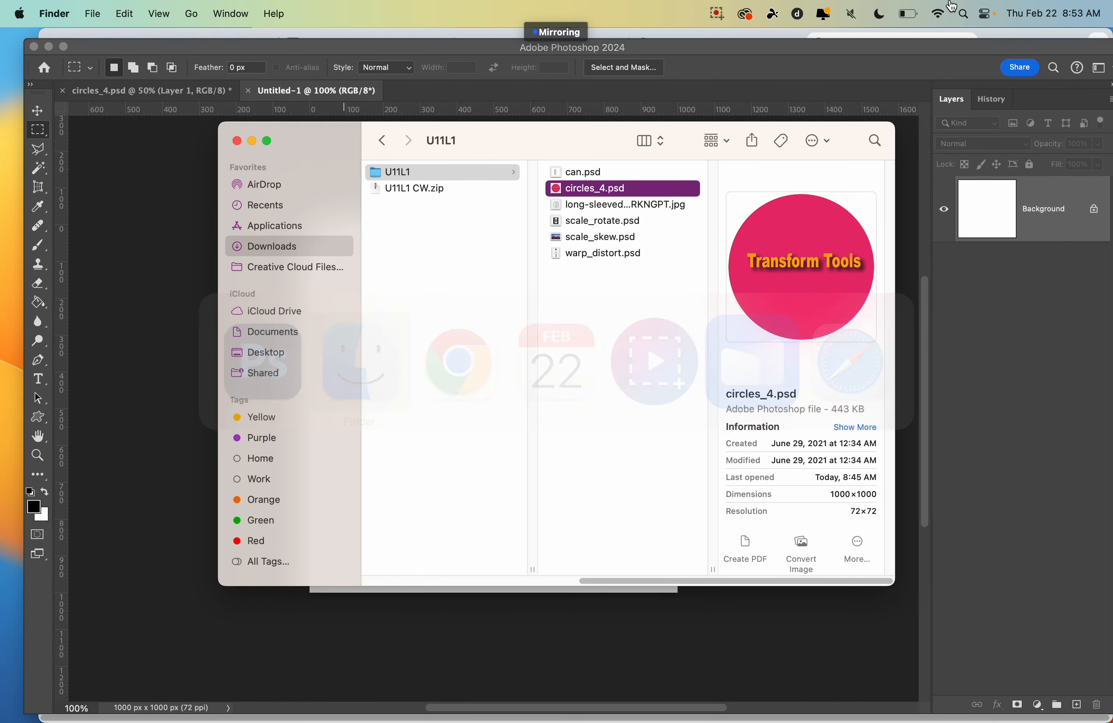
key(super+Tab)
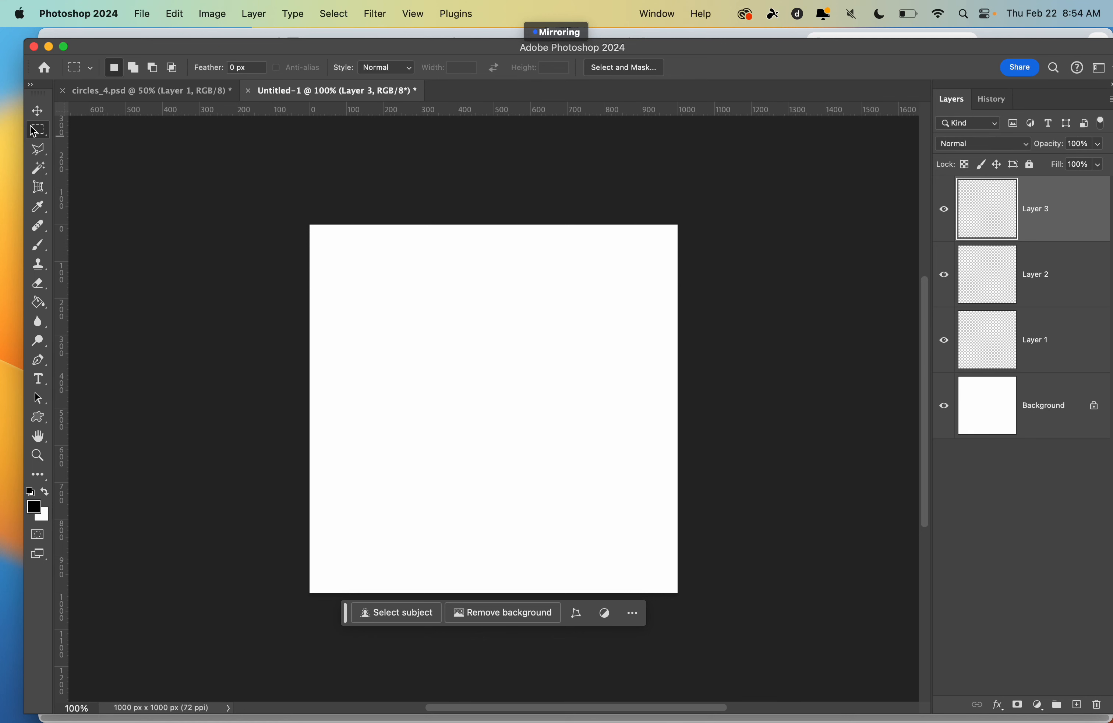
Make an elliptical selection about 400 px wide and 430 px high near the canvas's upper-left corner on Layer 3.
right_click(48, 137)
click(99, 143)
drag(318, 246, 467, 405)
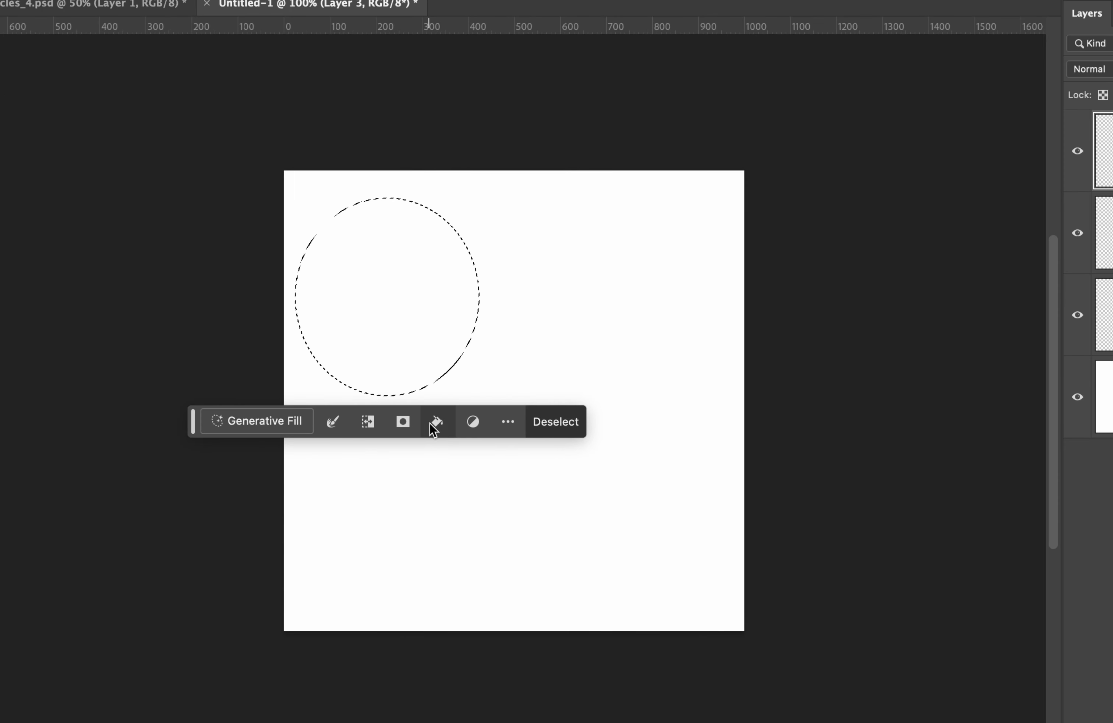
Fill the elliptical selection on Layer 3 with a violet-blue colour of hue 258°, saturation 96% and brightness 87%.
click(432, 425)
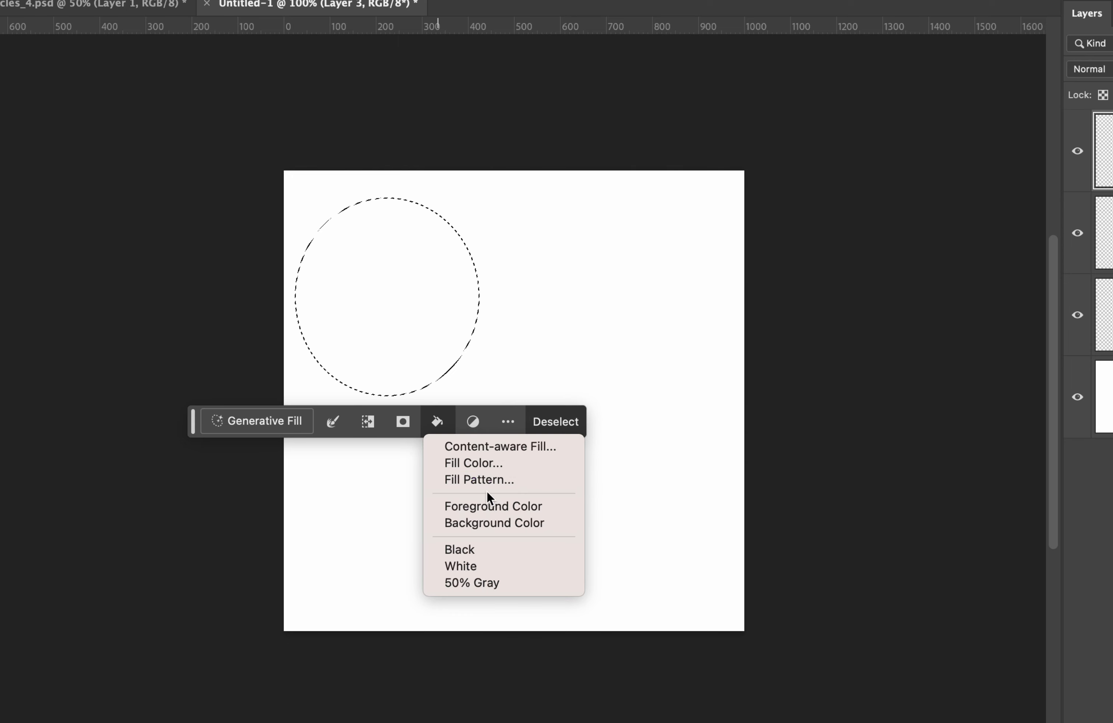
click(498, 466)
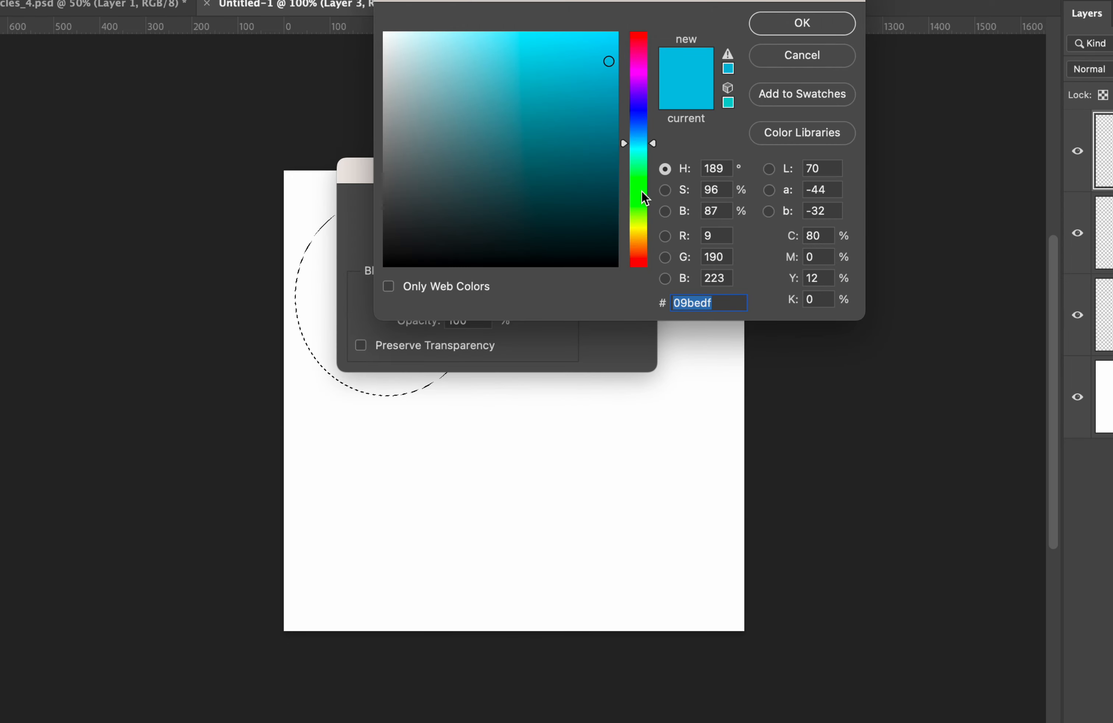
click(634, 97)
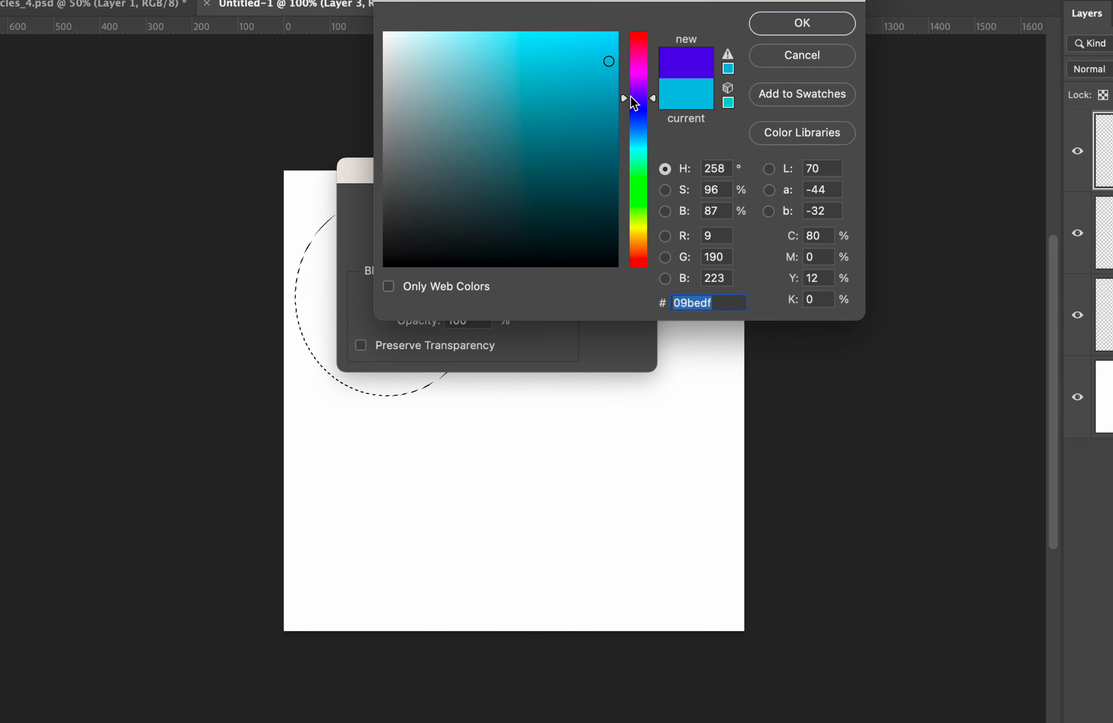
click(767, 26)
click(625, 210)
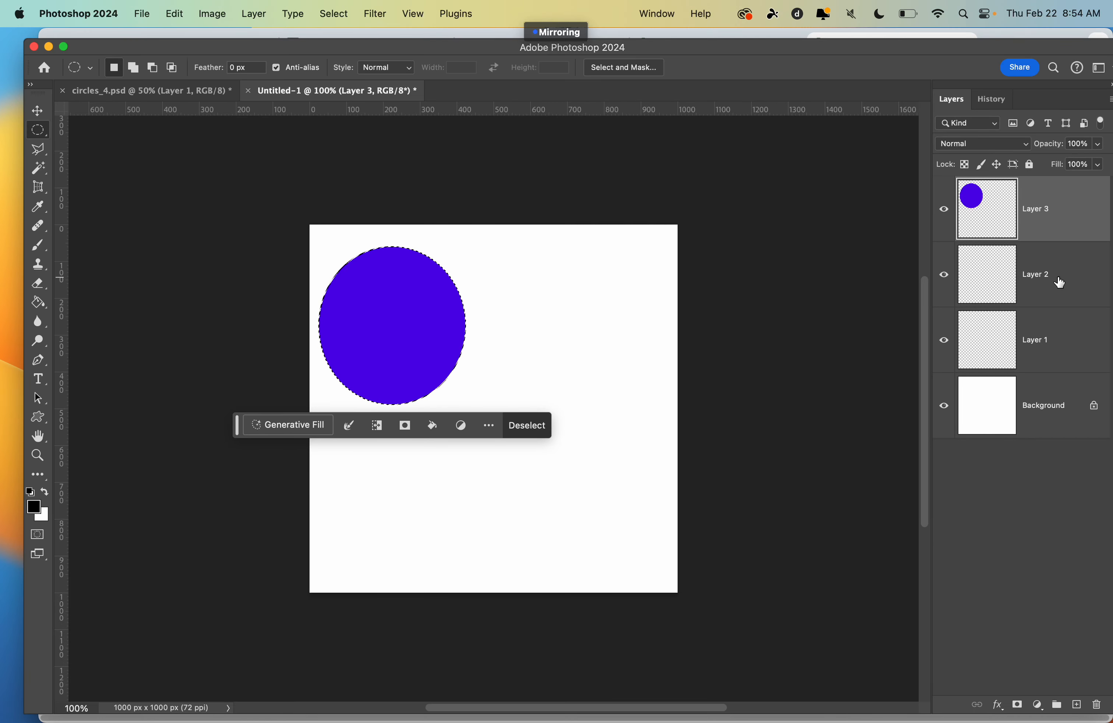
On Layer 2, move the elliptical selection to the canvas's upper-right area and fill it with red #df0954.
click(1058, 284)
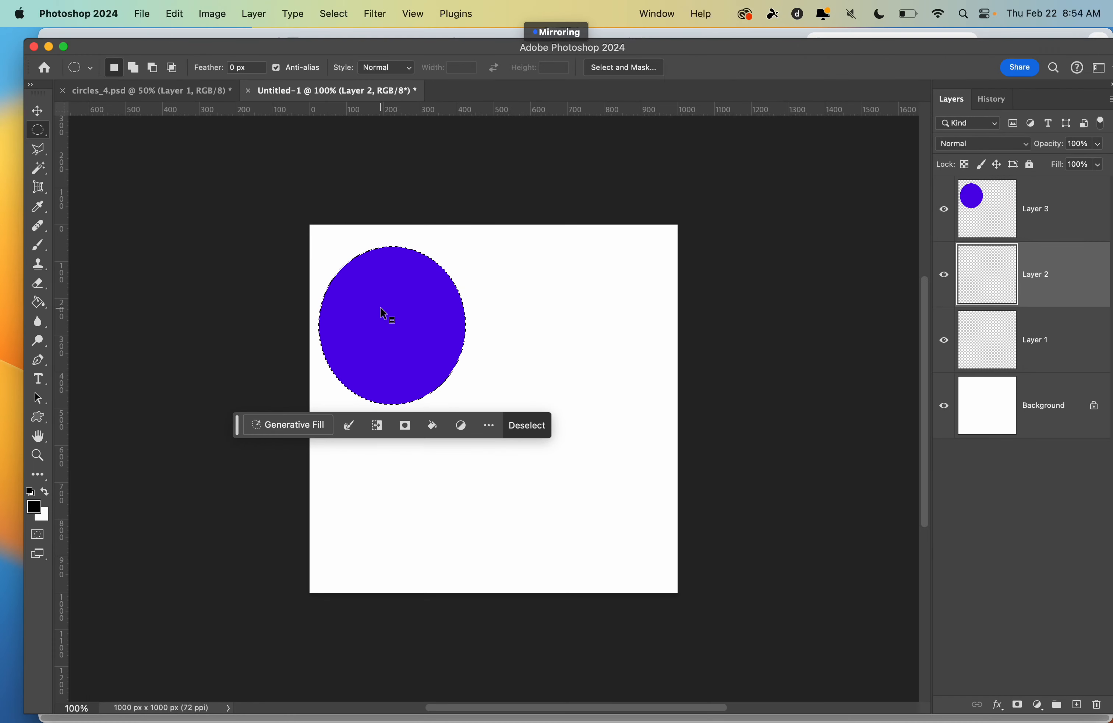
drag(384, 298, 566, 310)
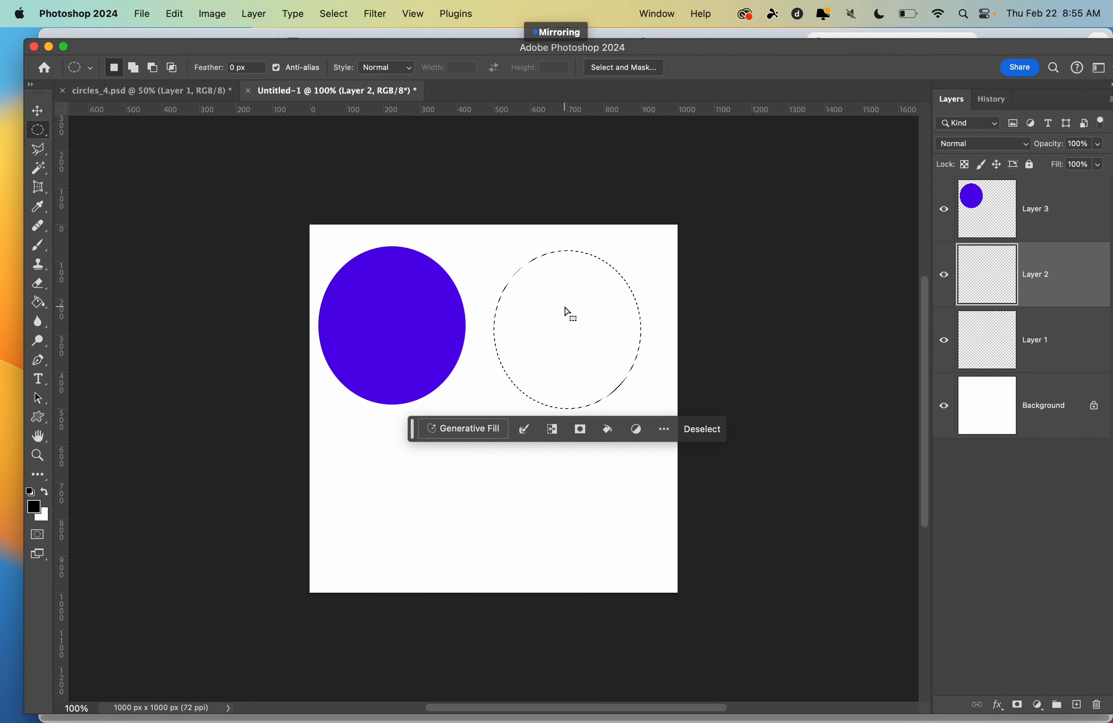
click(610, 430)
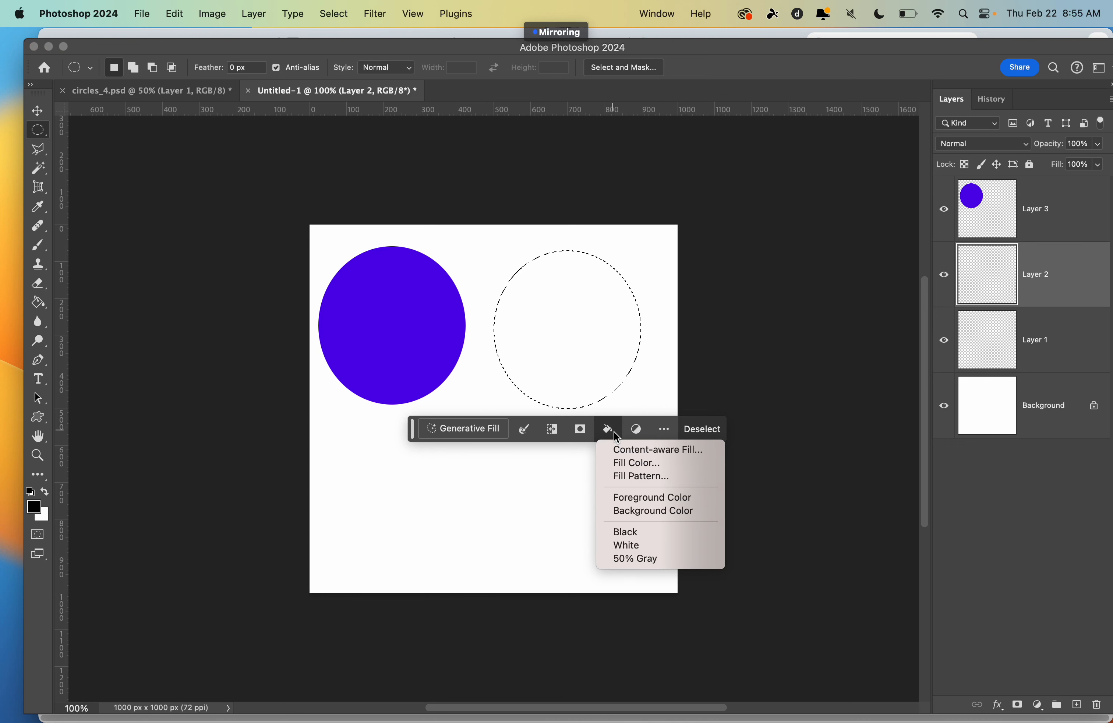
click(649, 466)
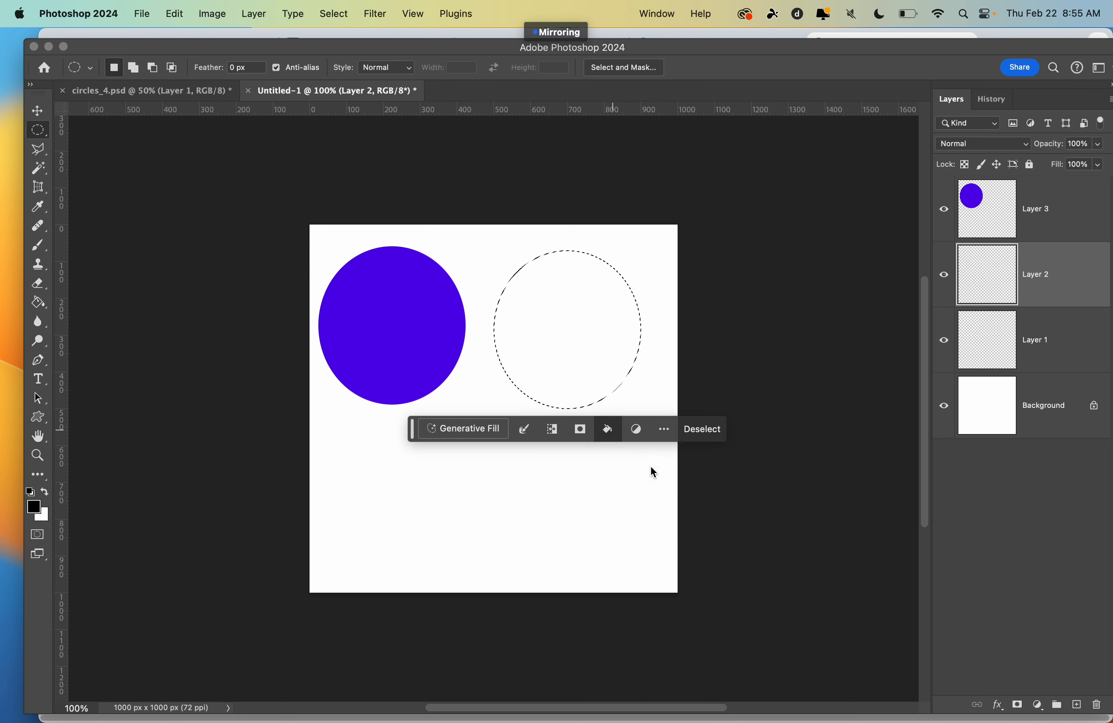
click(594, 126)
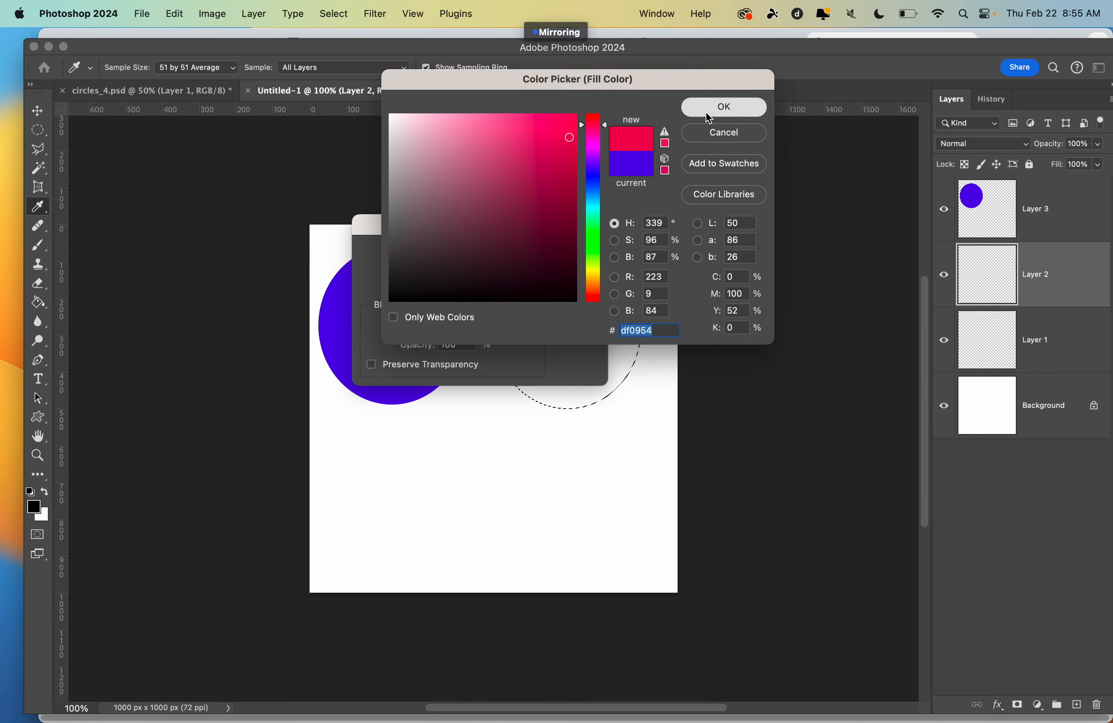
click(723, 107)
click(579, 253)
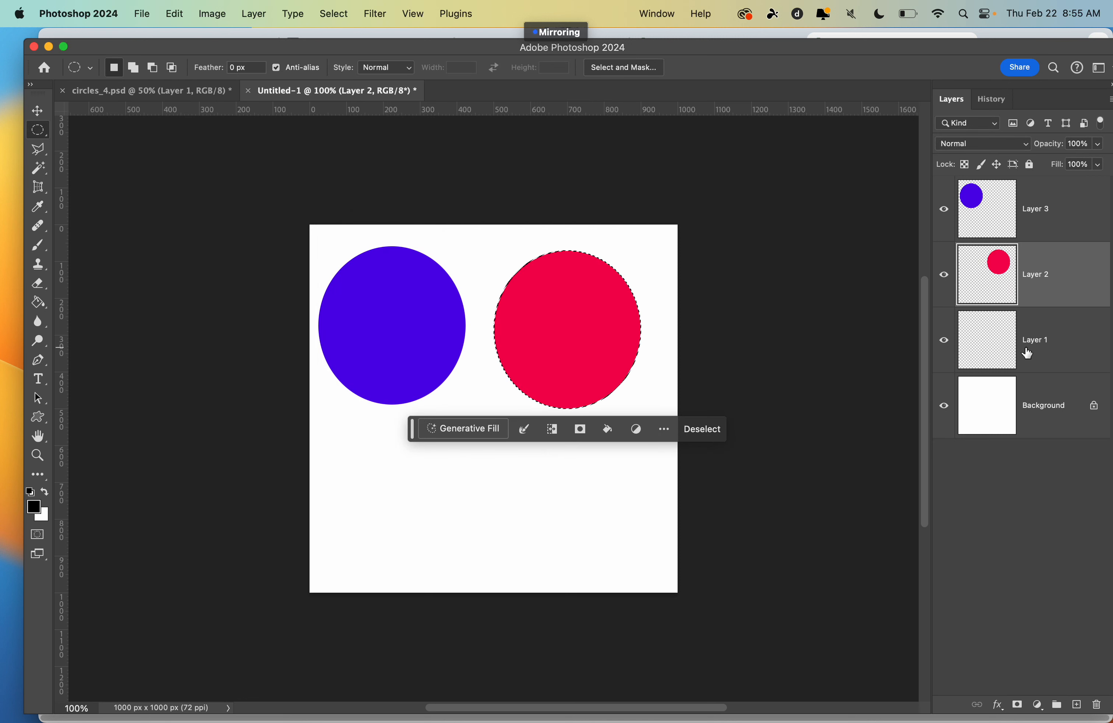
On Layer 1, move the elliptical selection to the canvas's lower centre and fill it with green #09df09.
key(alt+bracketleft)
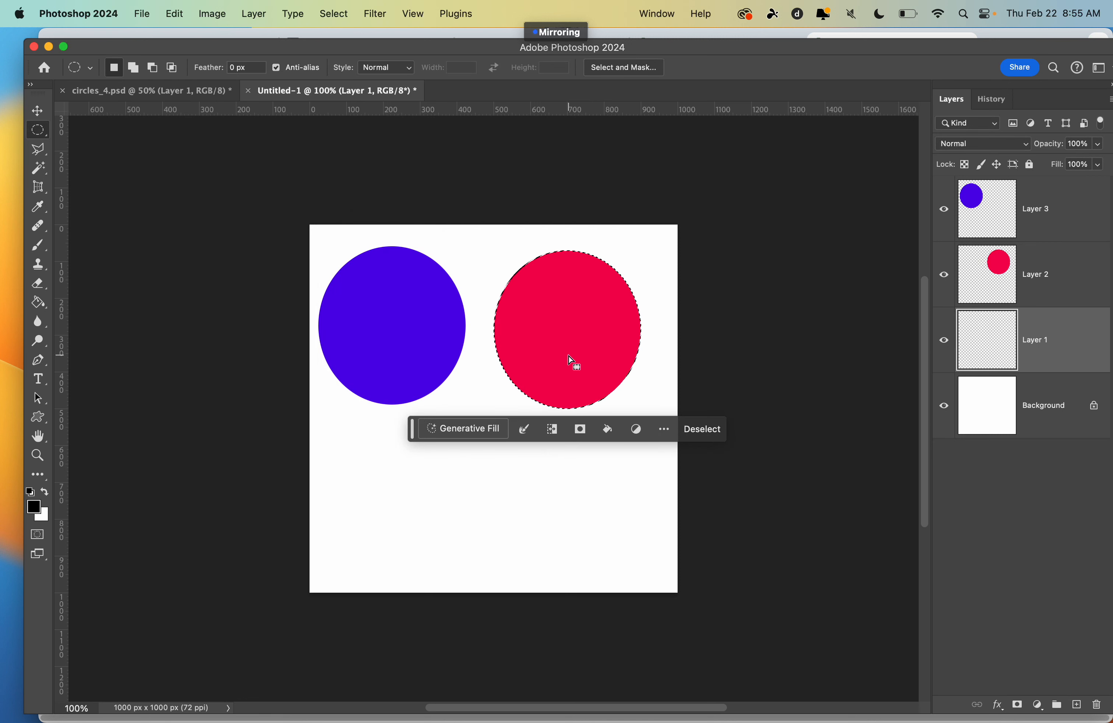
drag(566, 351, 482, 506)
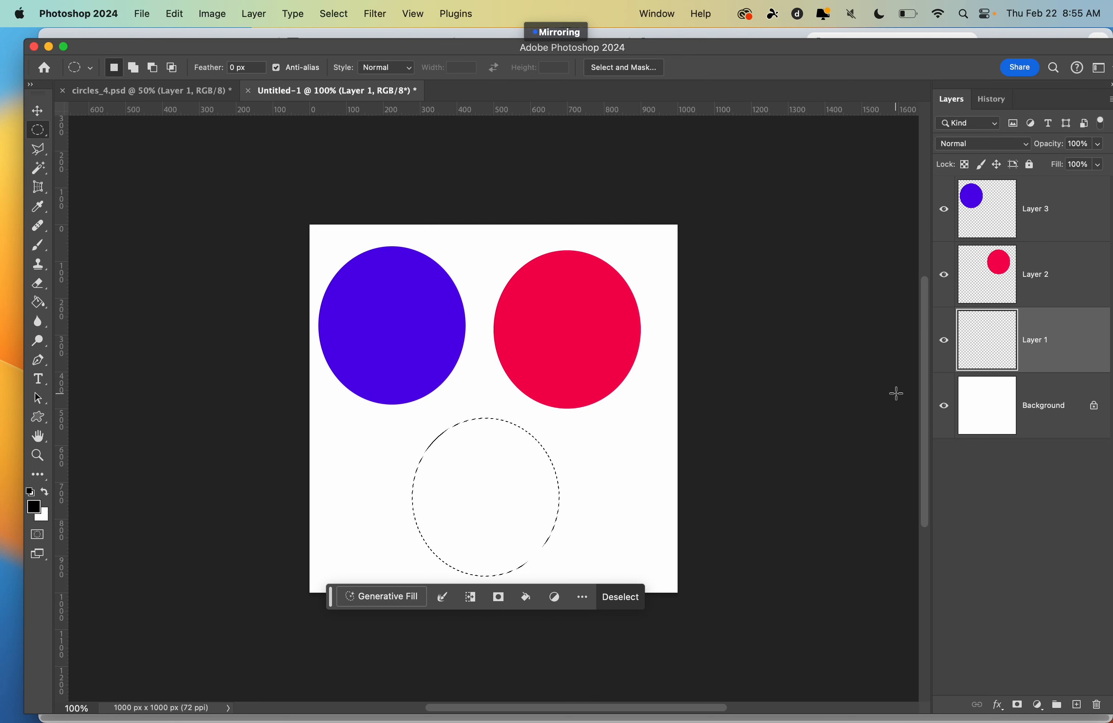
click(537, 595)
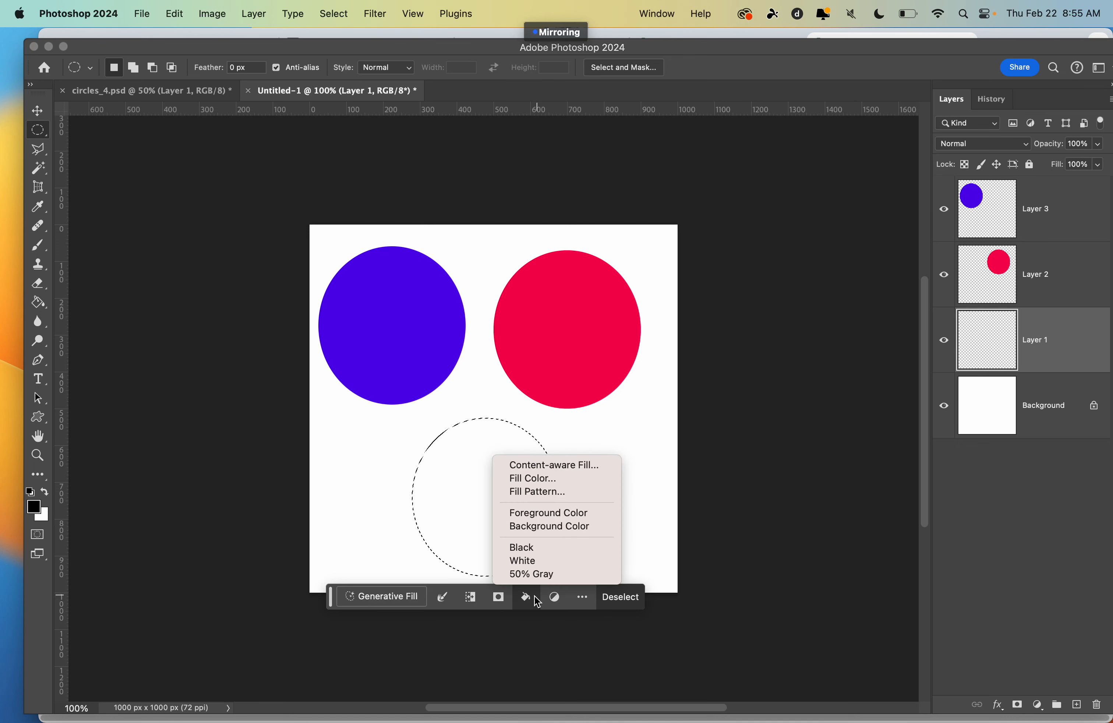
click(544, 479)
click(594, 240)
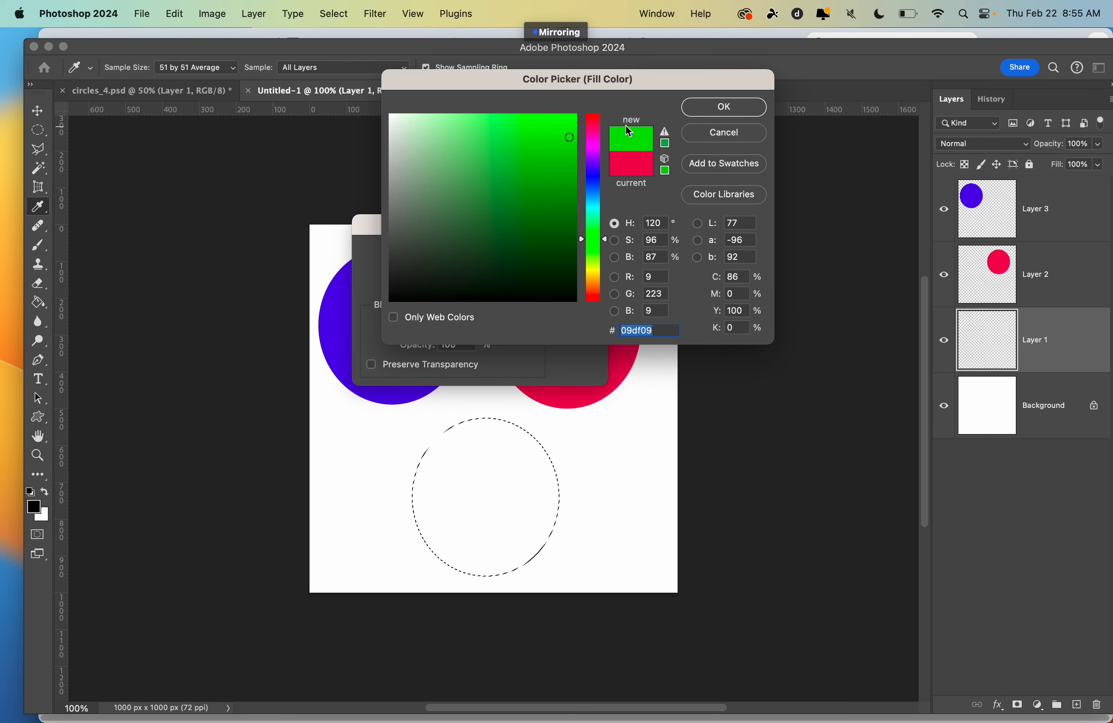
click(722, 108)
click(579, 252)
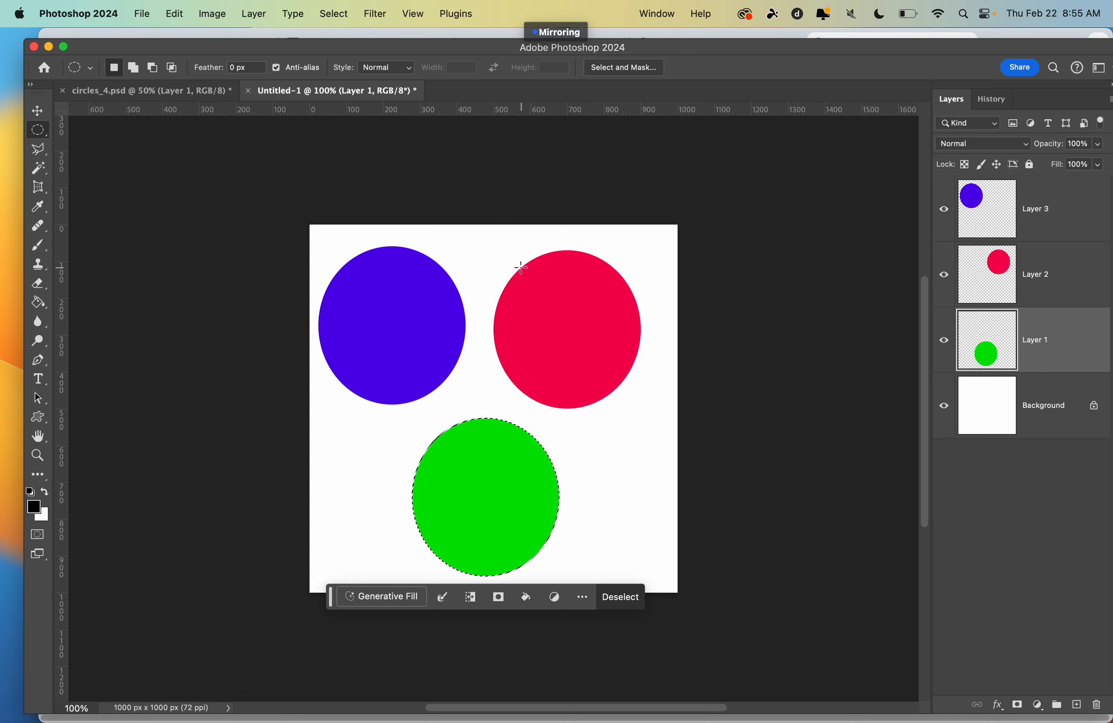
Deselect and skew the blue ellipse on Layer 3 horizontally by about -36.4°, shifting its top edge to the right.
click(1035, 223)
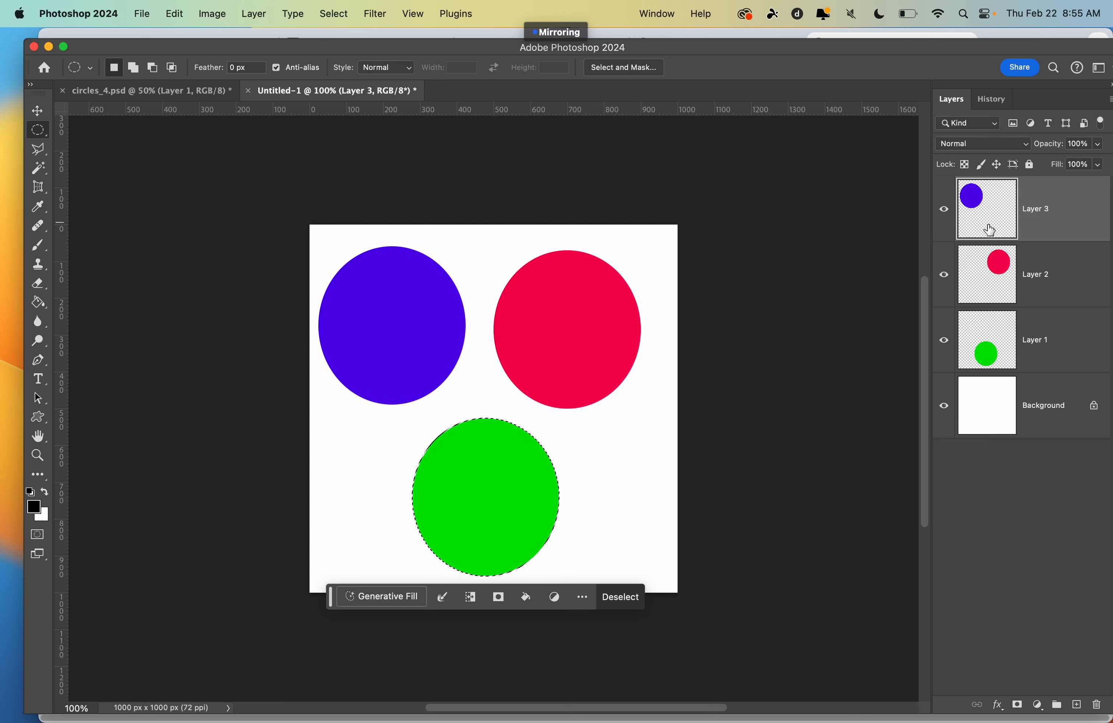
click(473, 127)
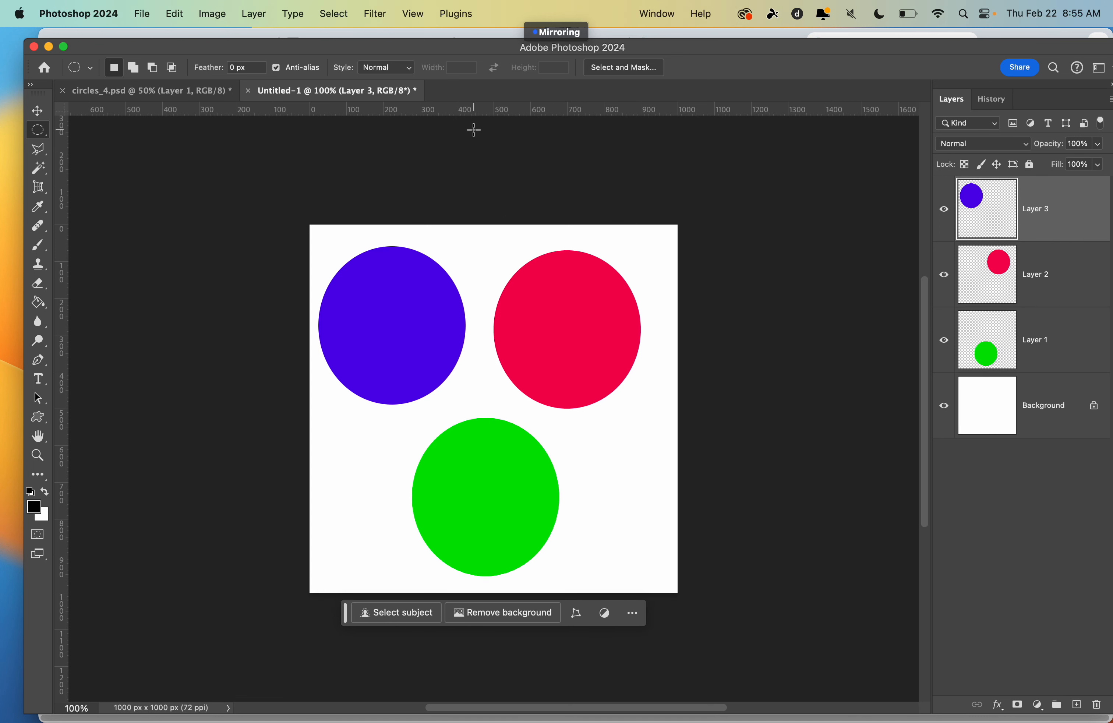
click(212, 14)
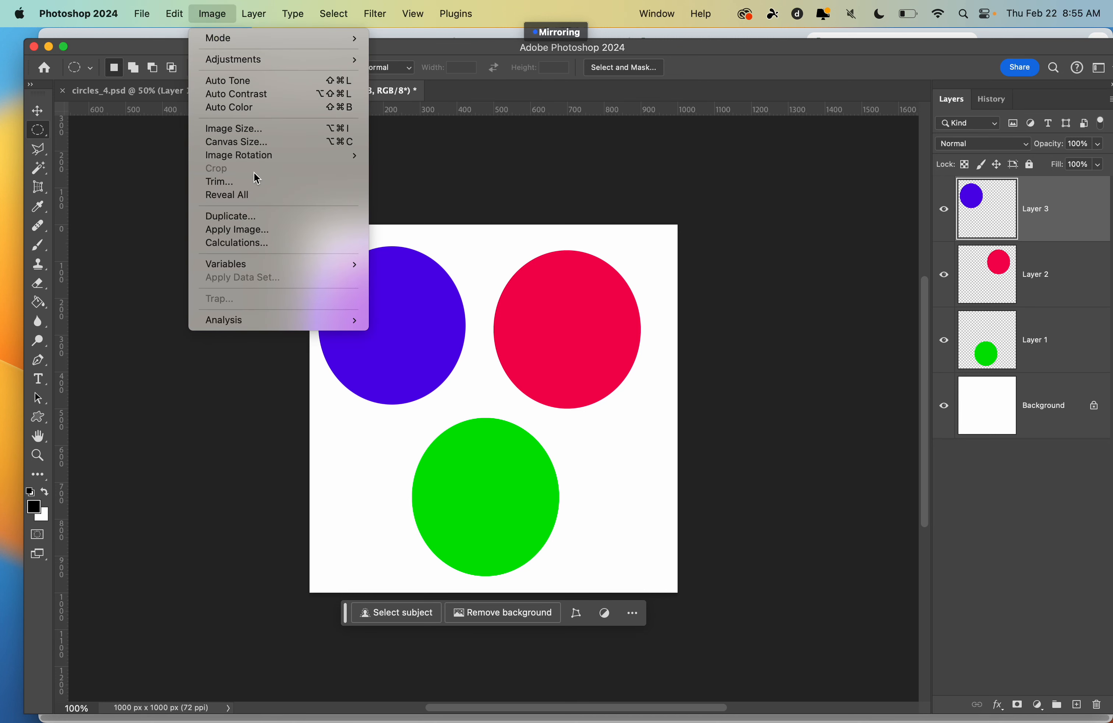
mouse_move(174, 13)
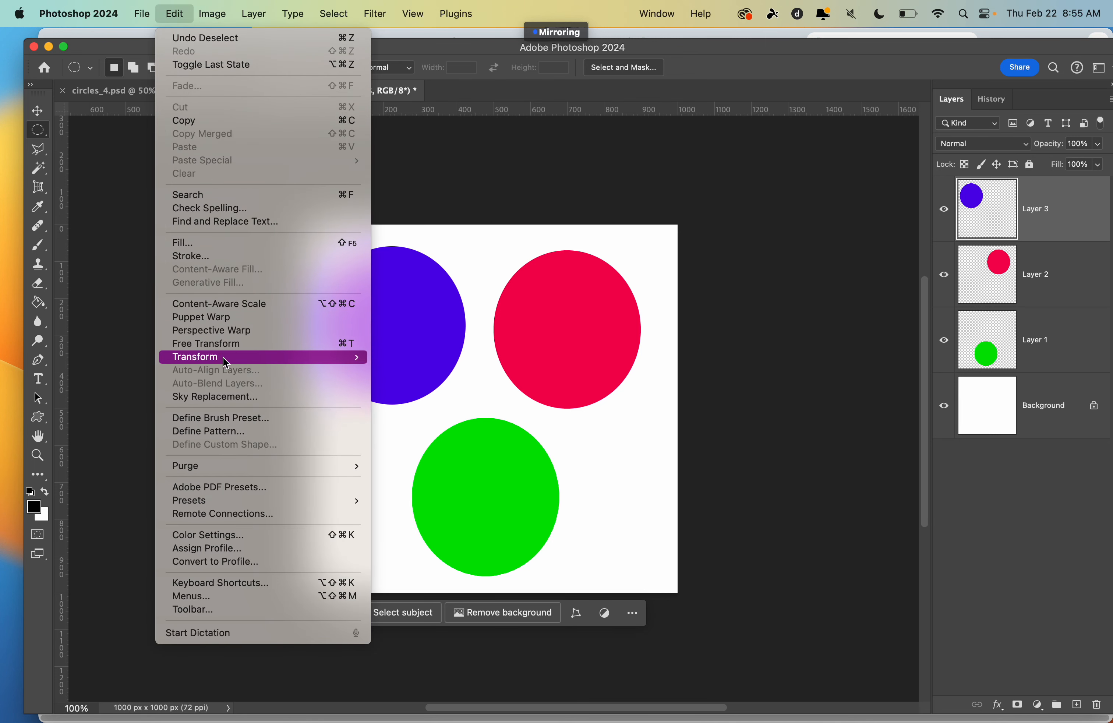
mouse_move(223, 357)
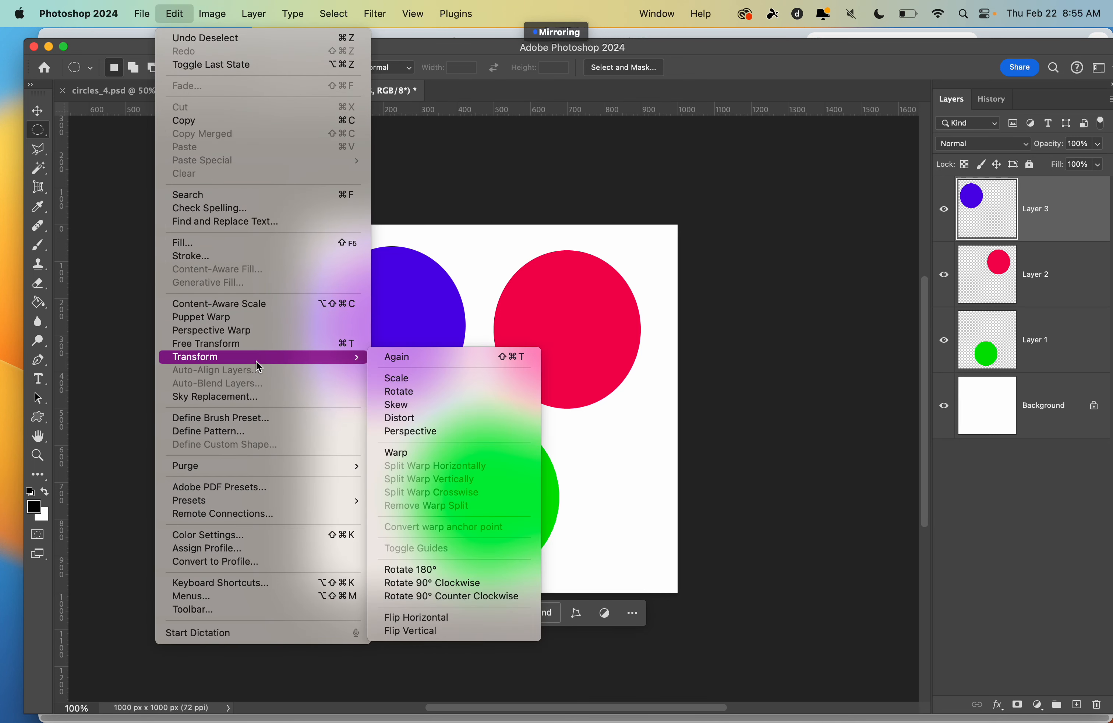
click(406, 404)
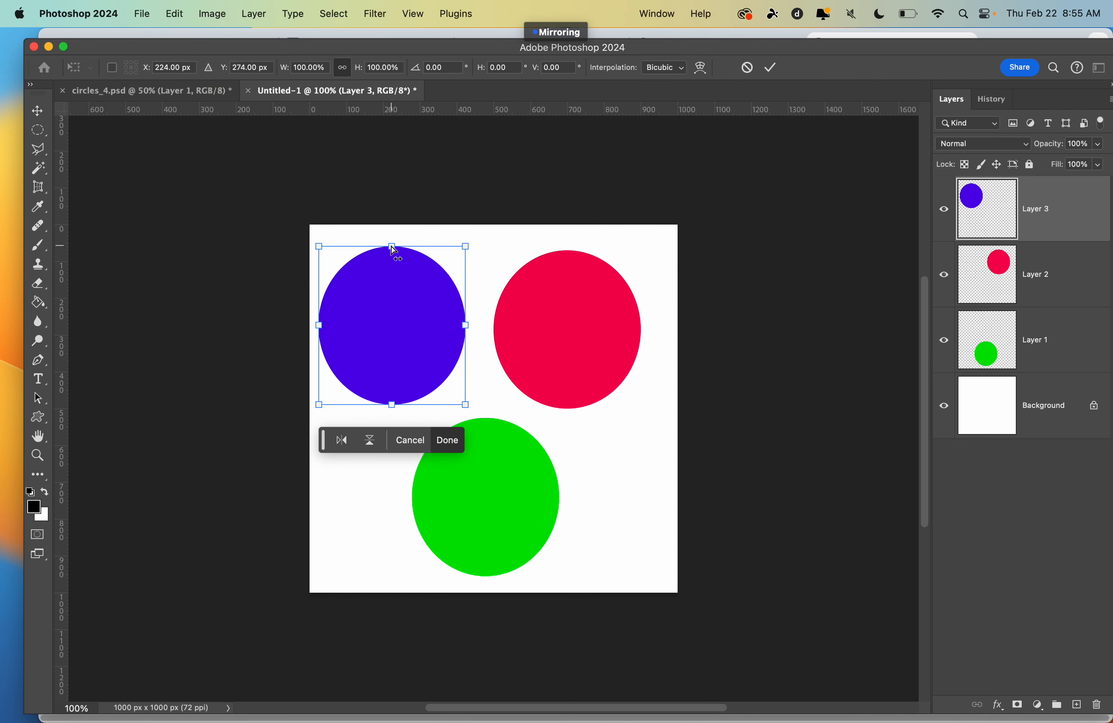
drag(392, 247, 522, 254)
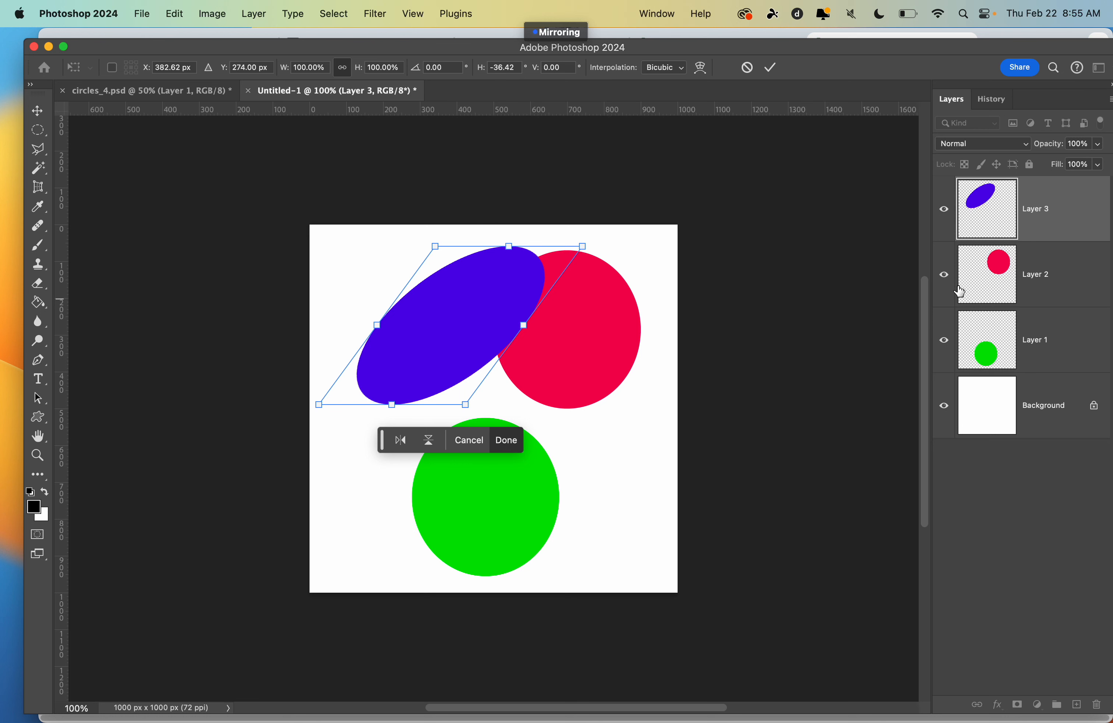
Skew the red ellipse on Layer 2 horizontally by about 51.3°, shifting its top edge to the left.
click(1078, 281)
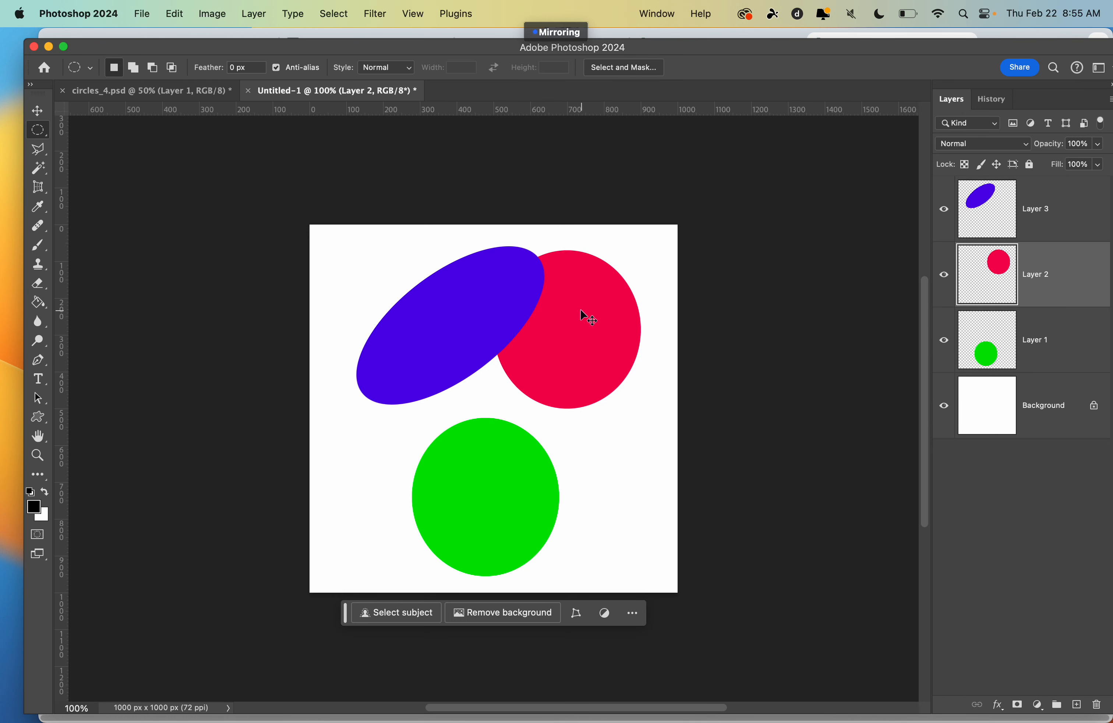
click(174, 14)
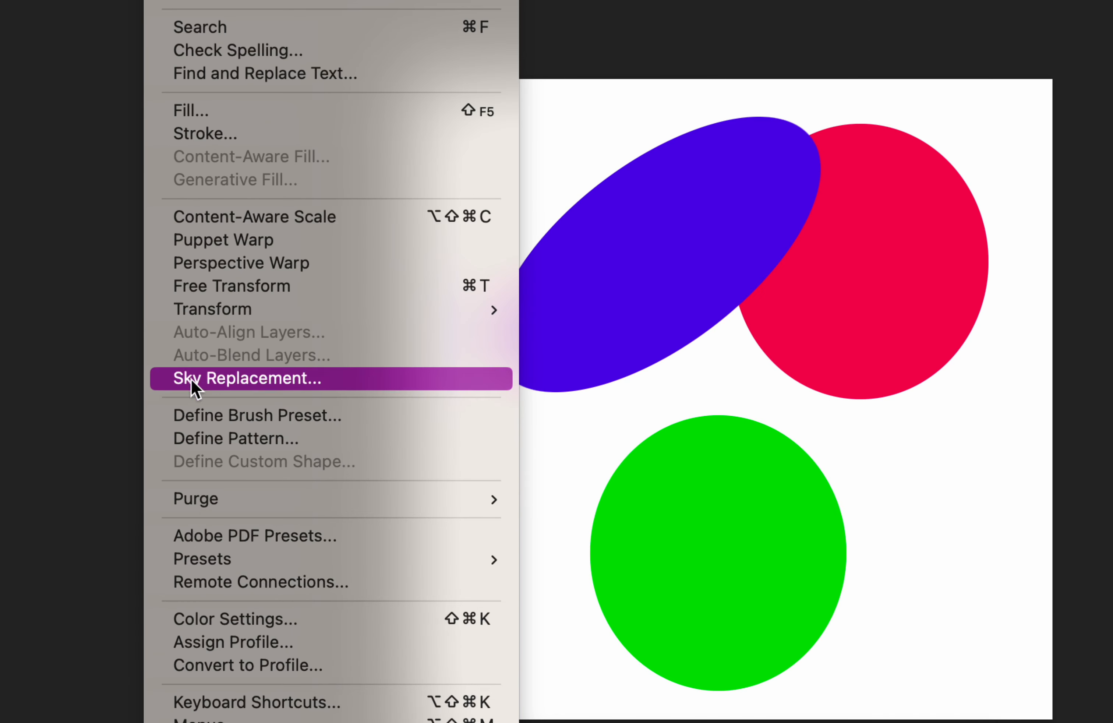
mouse_move(201, 356)
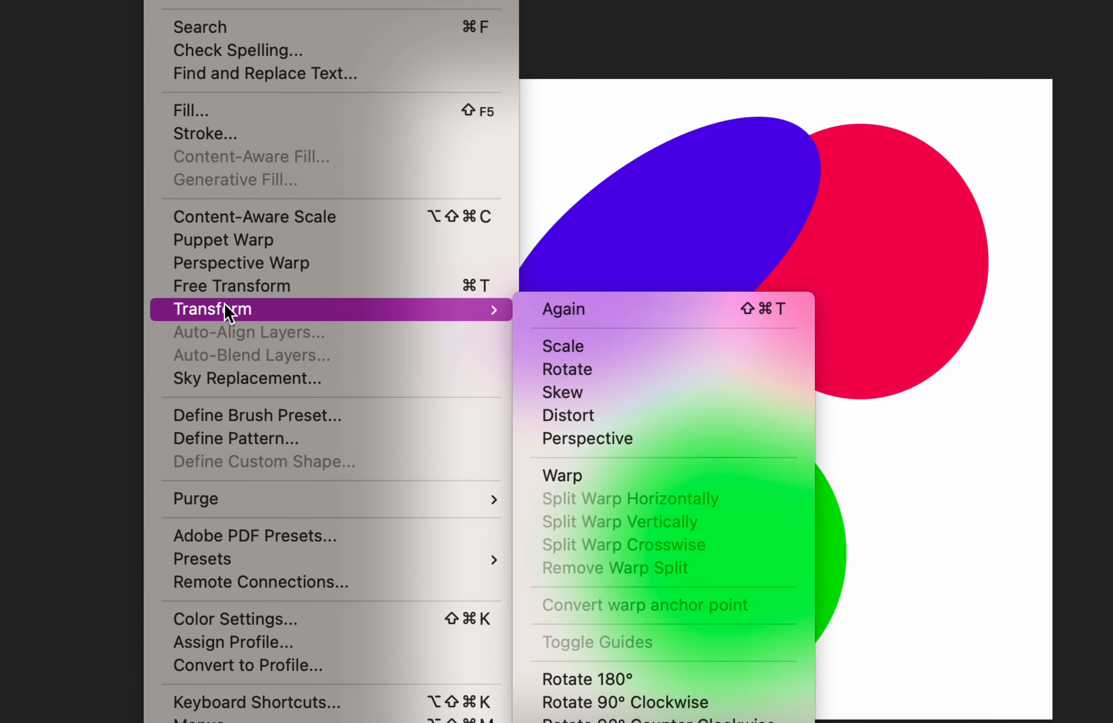
click(573, 395)
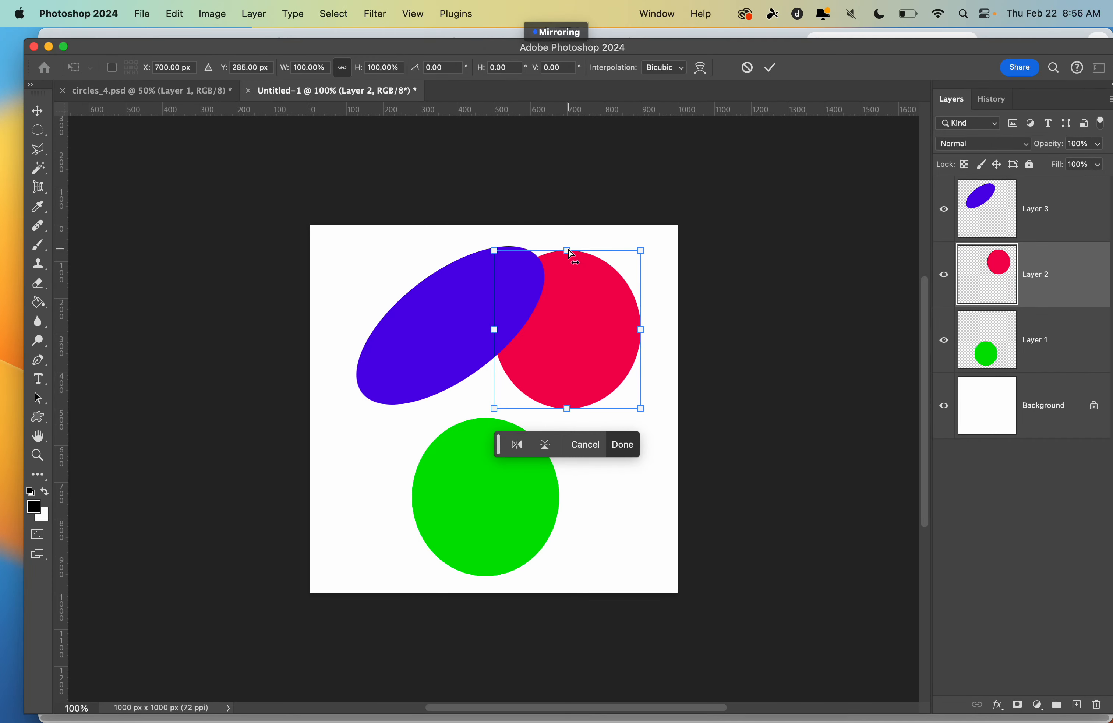
drag(567, 251, 369, 225)
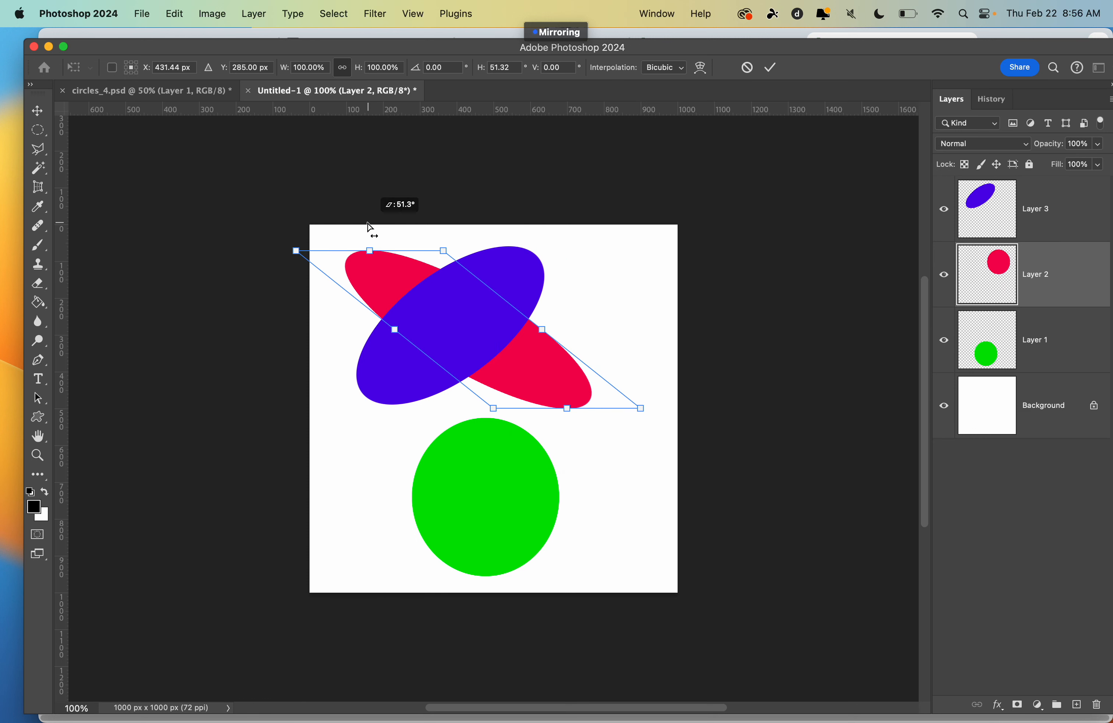
Use Skew on Layer 3's blue ellipse to pull both right-hand corners outward, widening it to about 136%.
click(1063, 231)
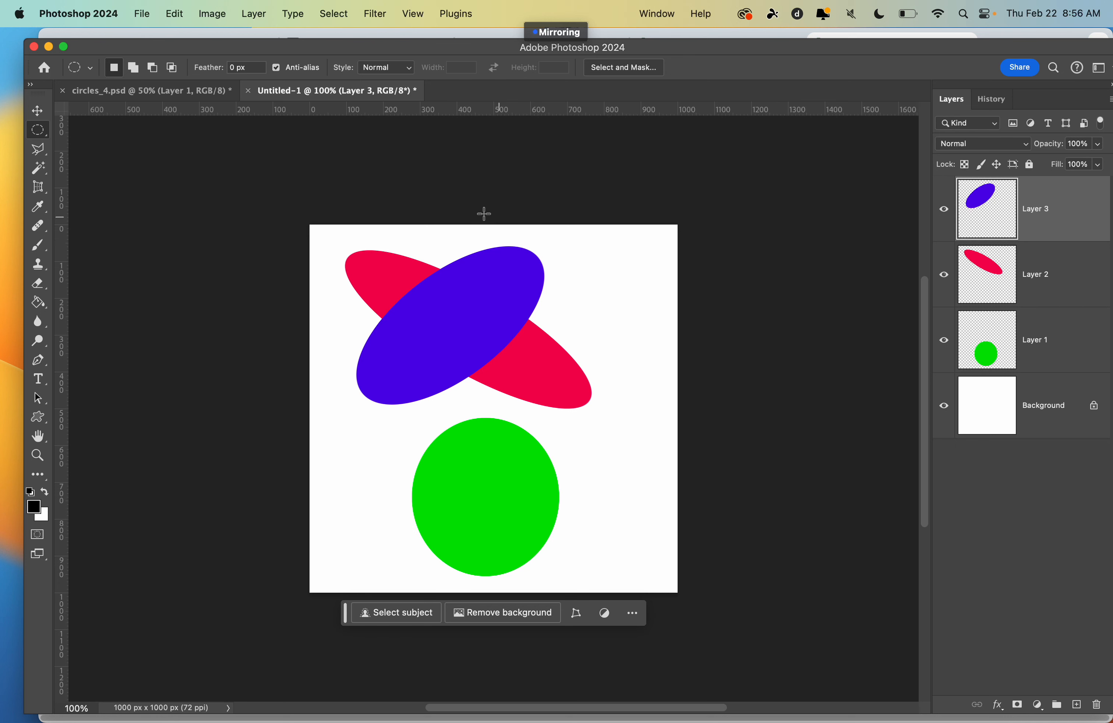
click(176, 14)
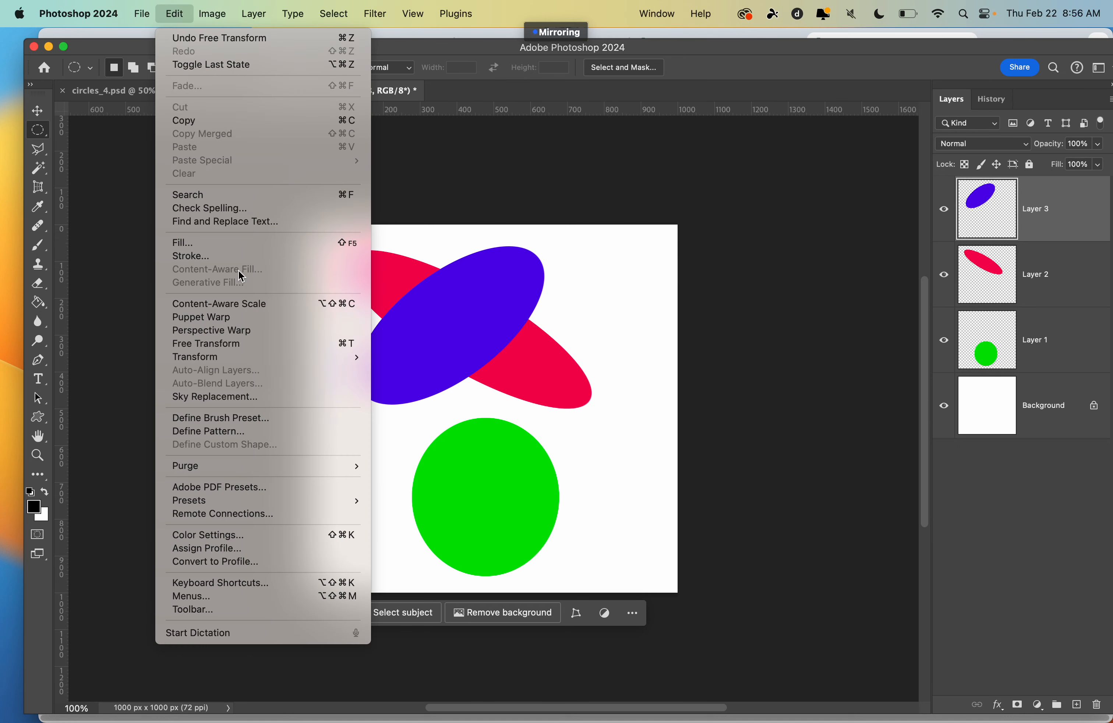
mouse_move(246, 356)
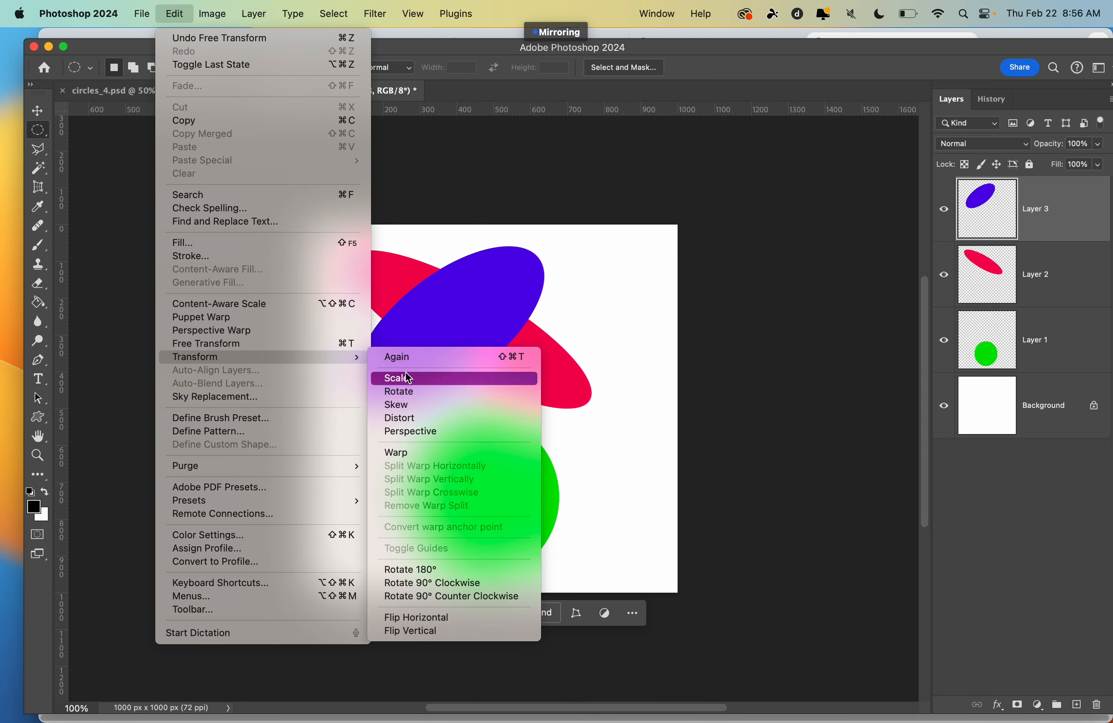
click(410, 406)
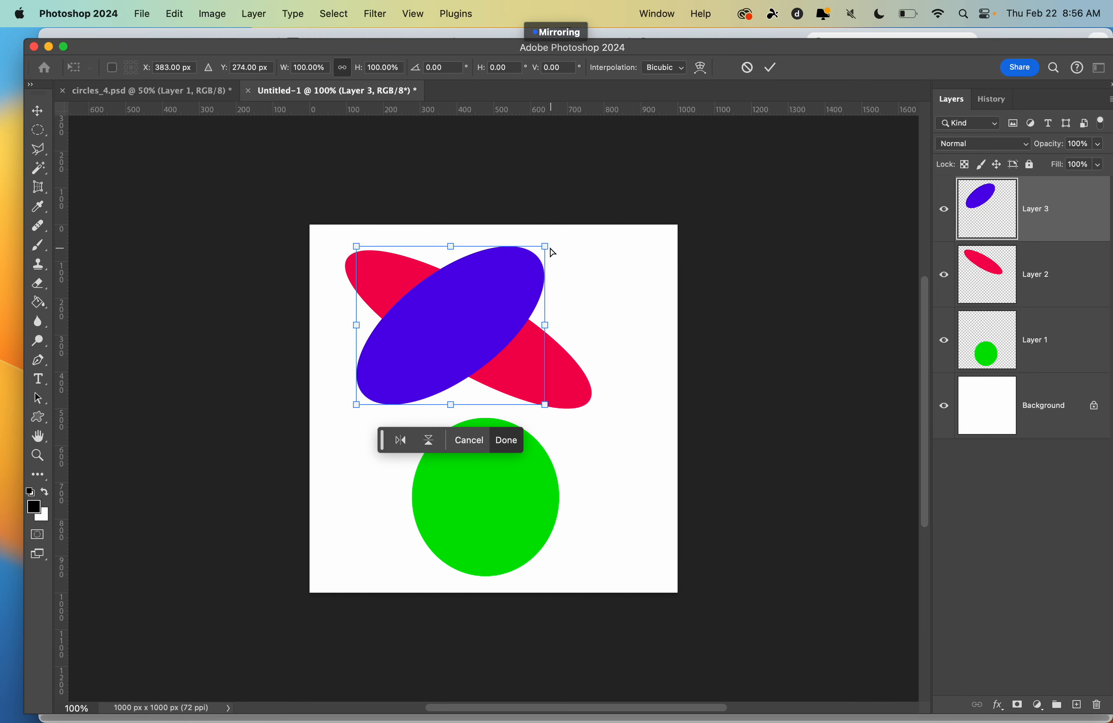
drag(553, 252, 606, 251)
drag(546, 407, 604, 462)
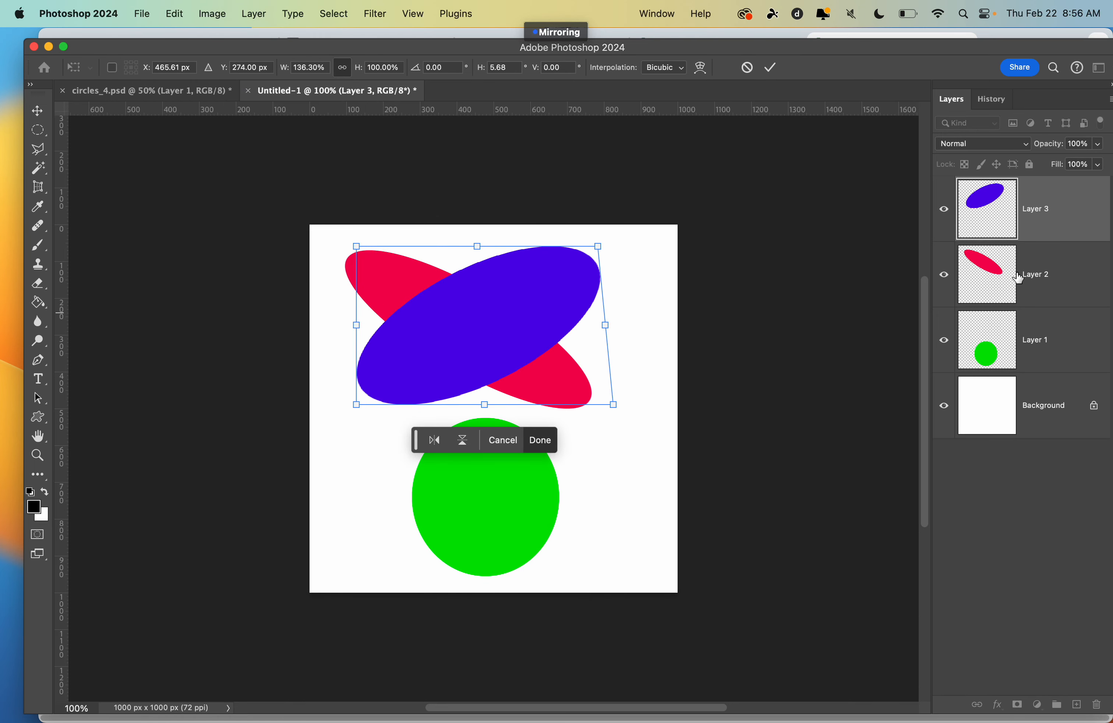
Use Skew on Layer 2's red ellipse to pull both lower corners outward, widening it to about 131%.
click(1032, 276)
click(209, 15)
mouse_move(165, 12)
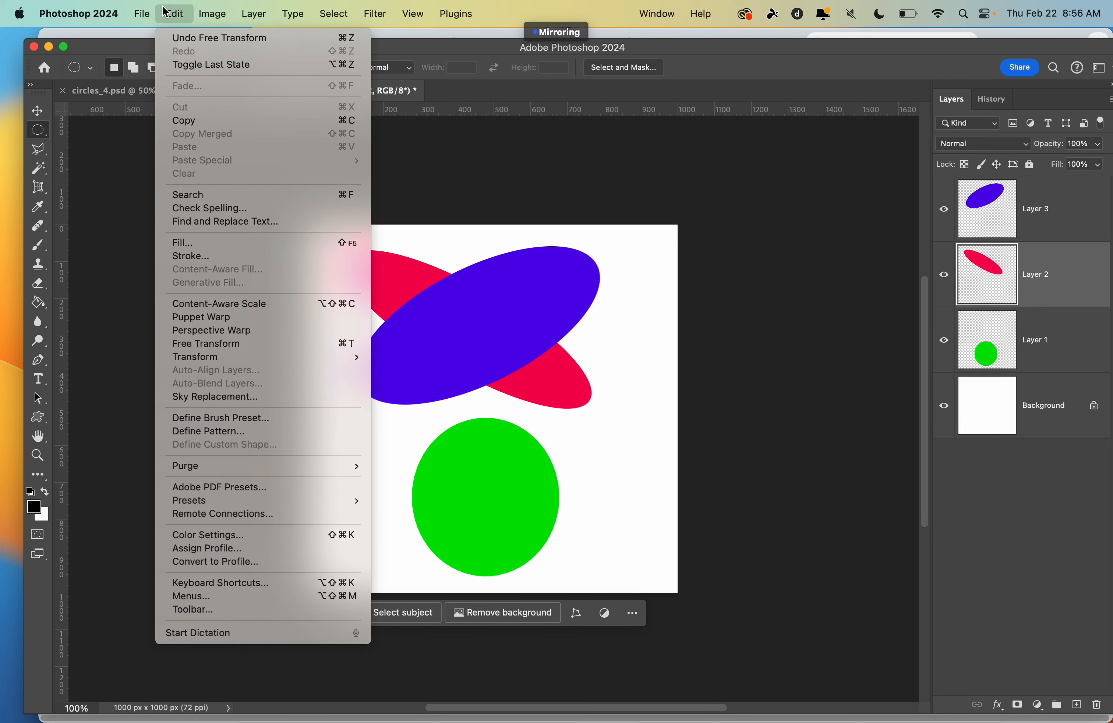
mouse_move(240, 359)
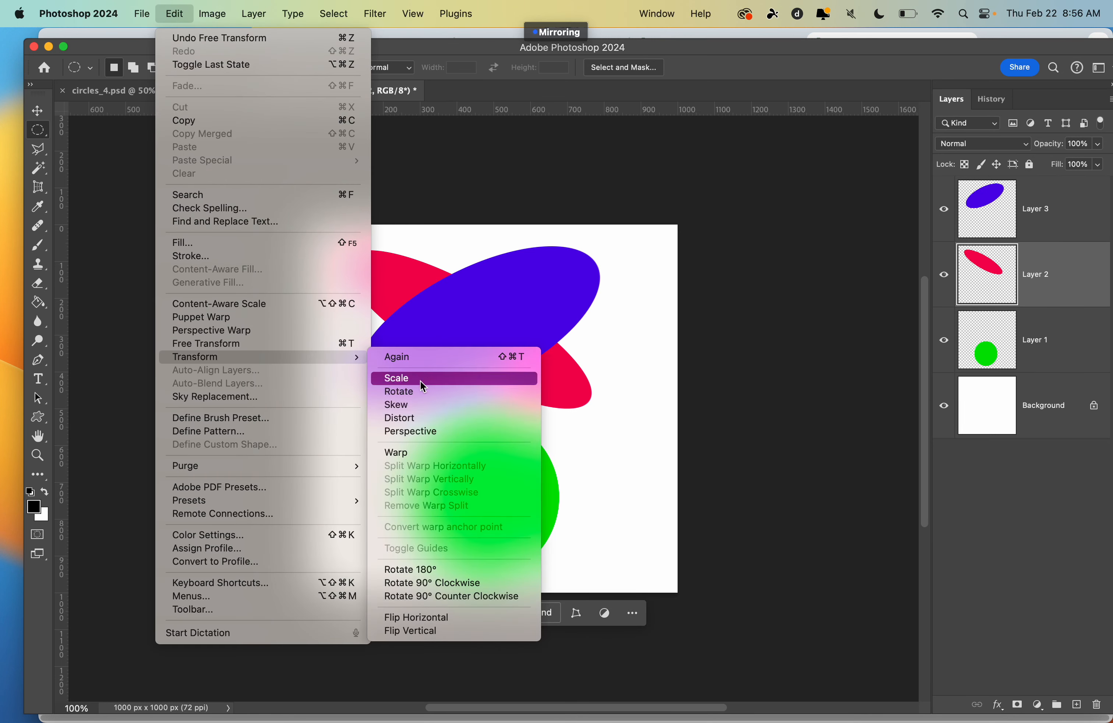
click(423, 406)
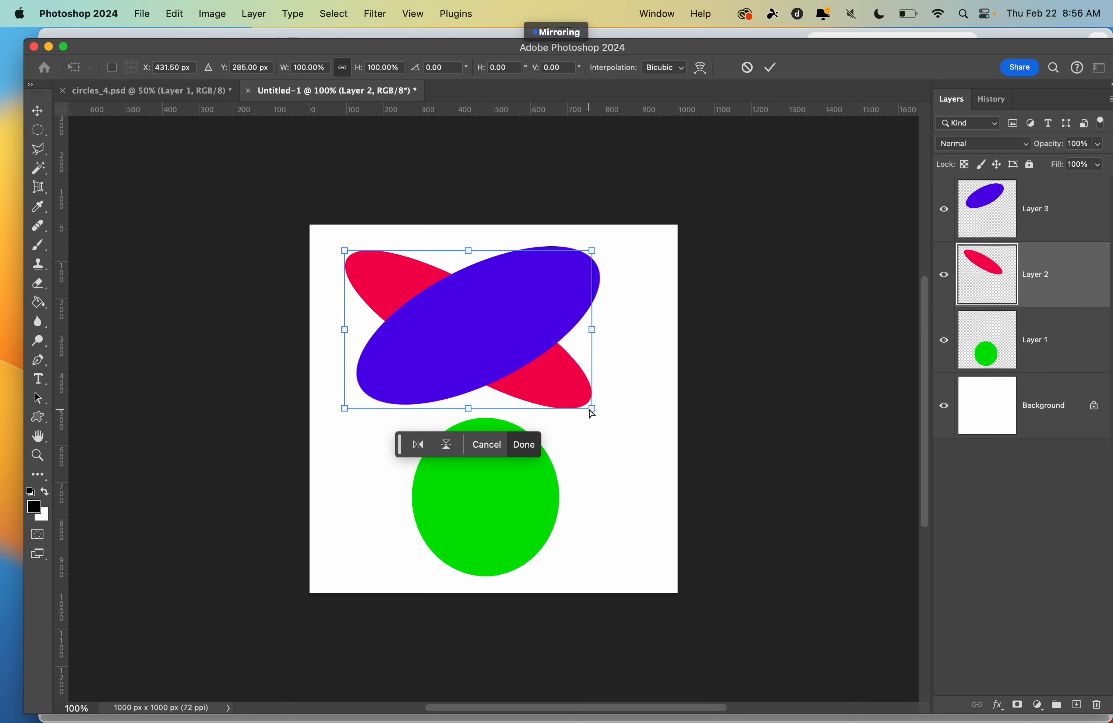
drag(471, 412, 493, 458)
drag(374, 405, 292, 472)
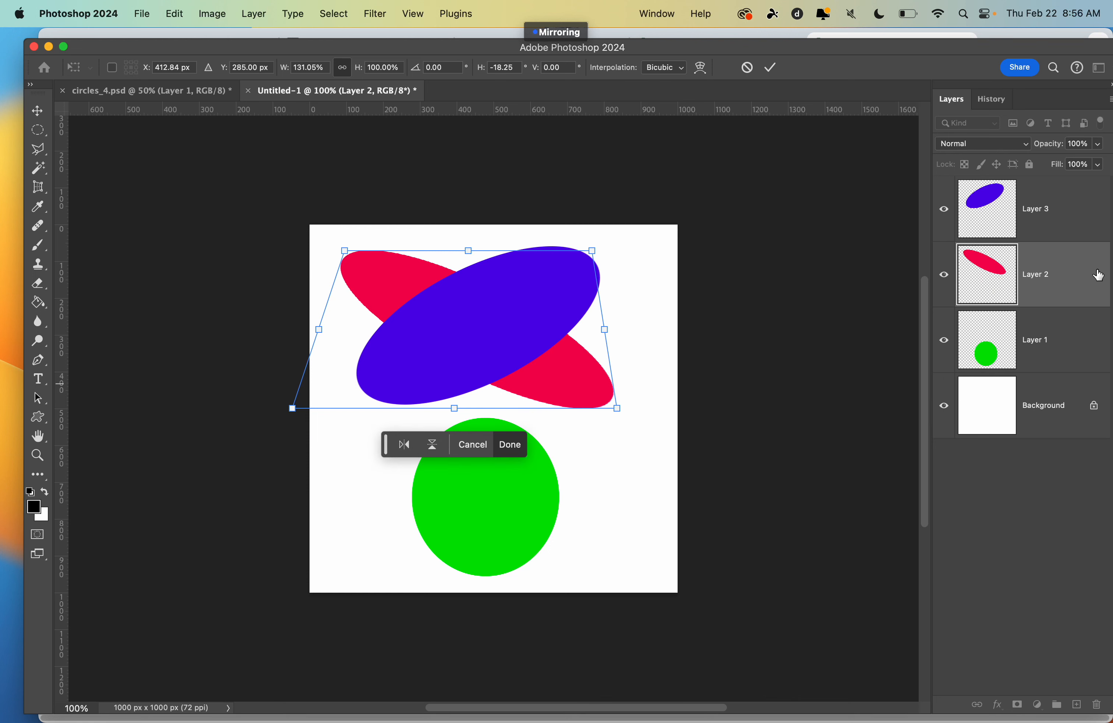
Set the opacity of Layer 3, the blue ellipse, to 60%.
click(1064, 225)
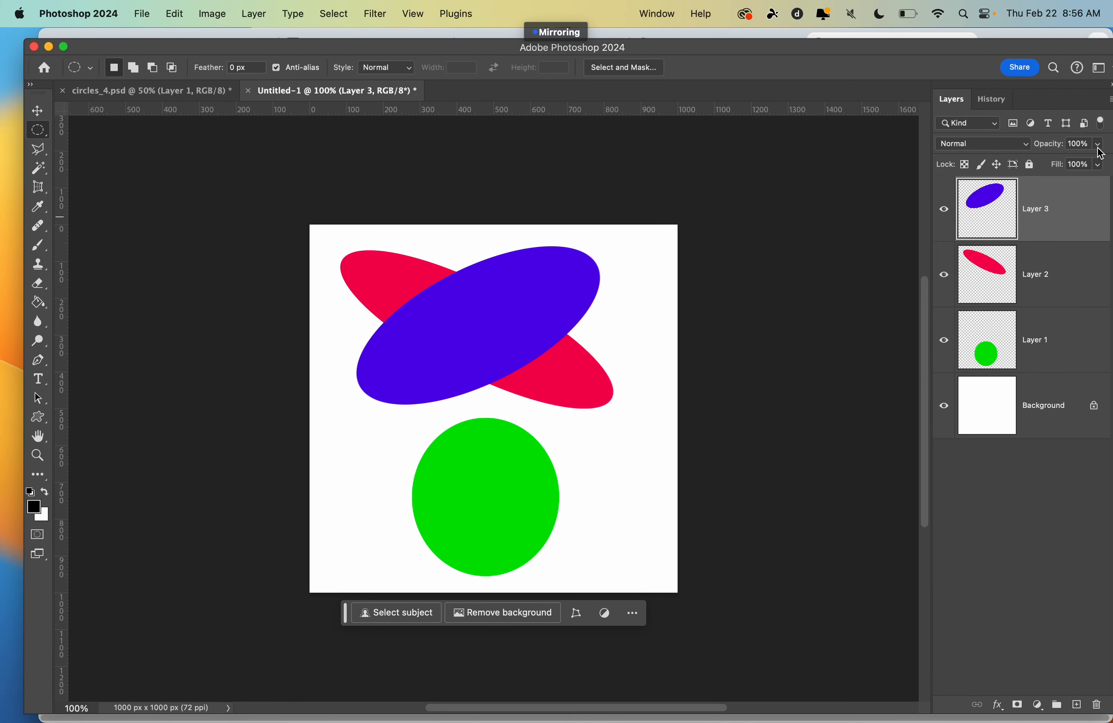
click(1098, 144)
drag(1101, 161, 1075, 162)
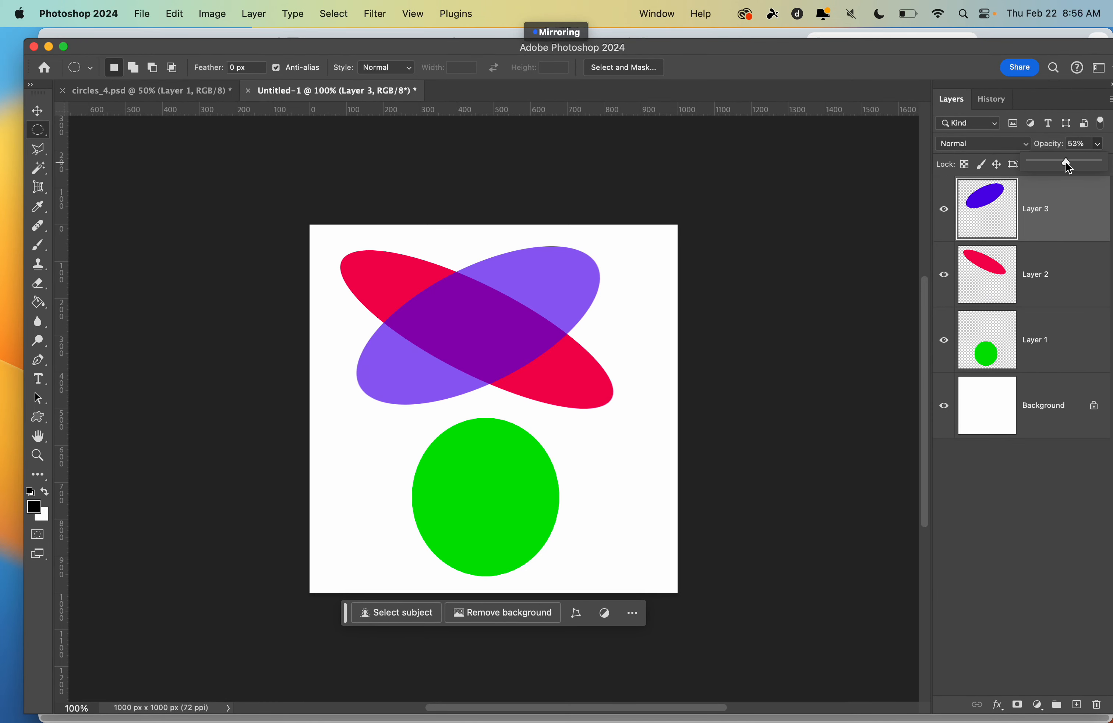
drag(1060, 161, 1073, 167)
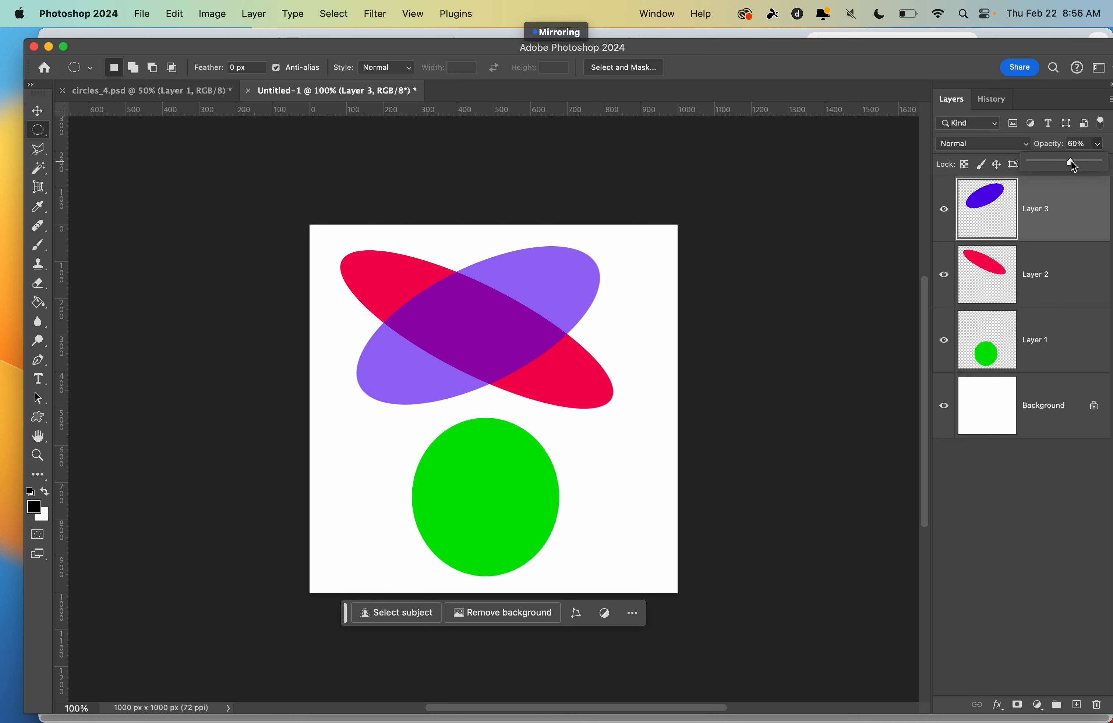
Skew Layer 1's green ellipse by pulling its upper-right corner down about 42.6° and its upper-left corner outward and up.
click(1040, 349)
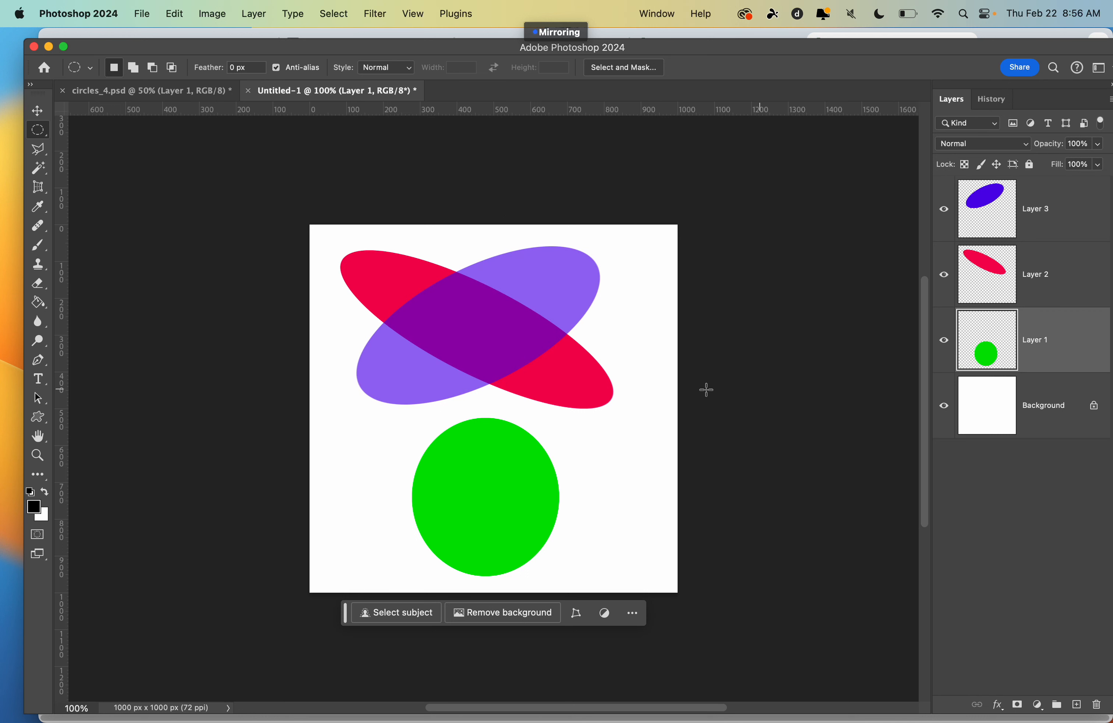
click(38, 111)
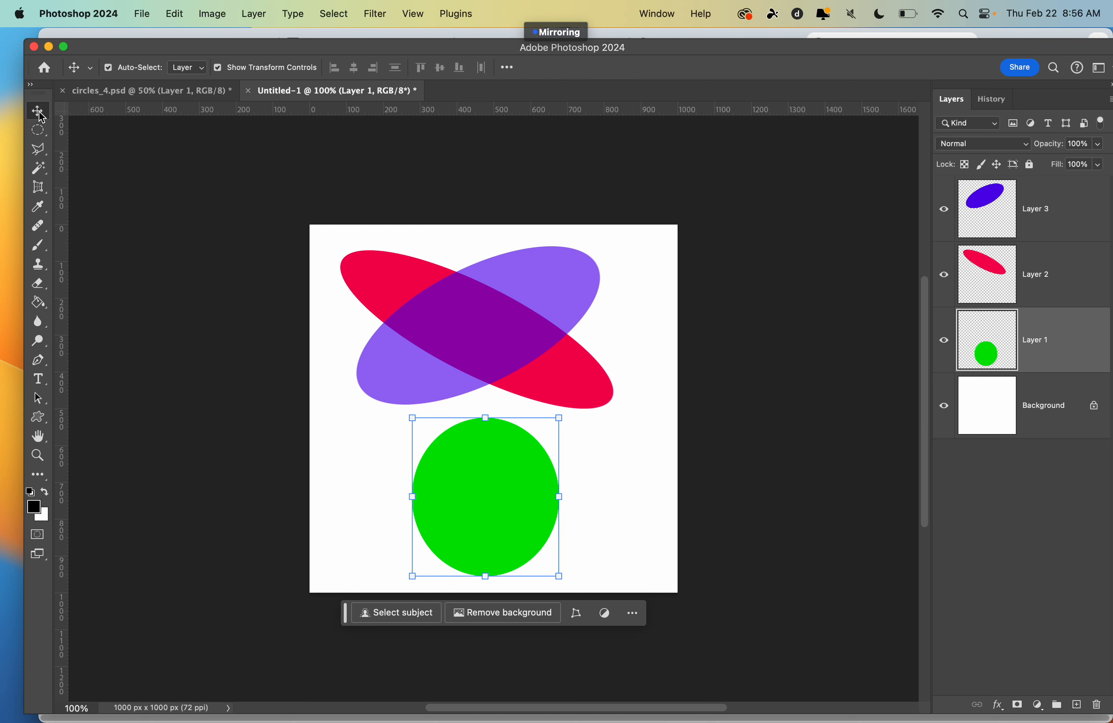
click(229, 17)
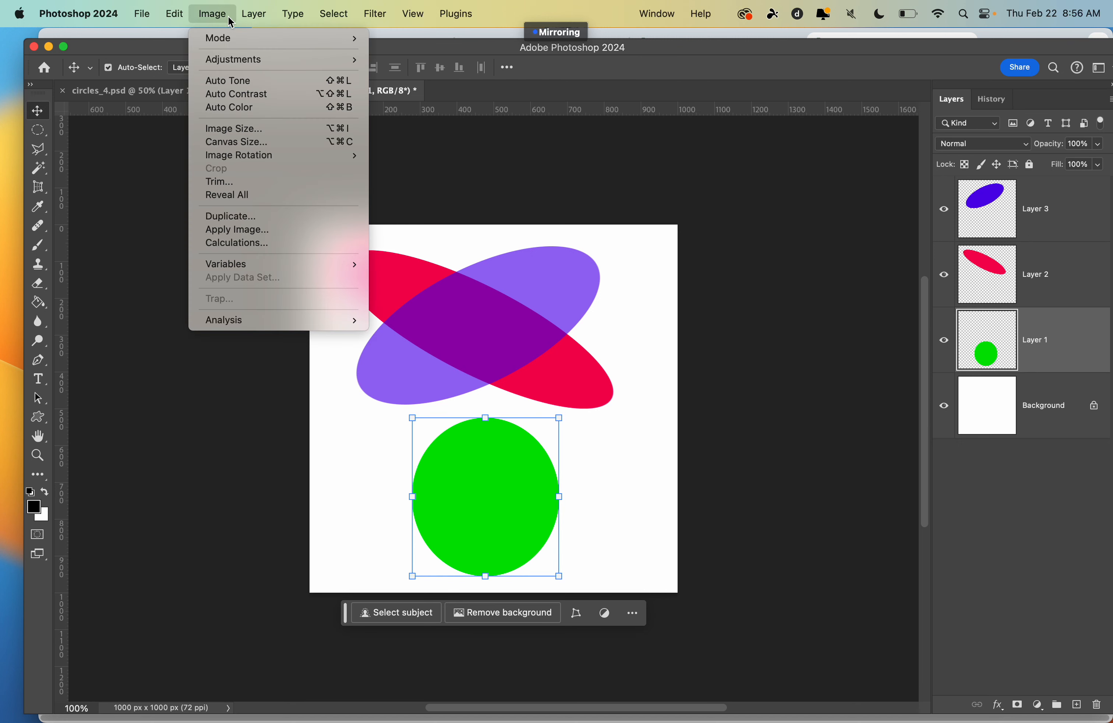
mouse_move(178, 17)
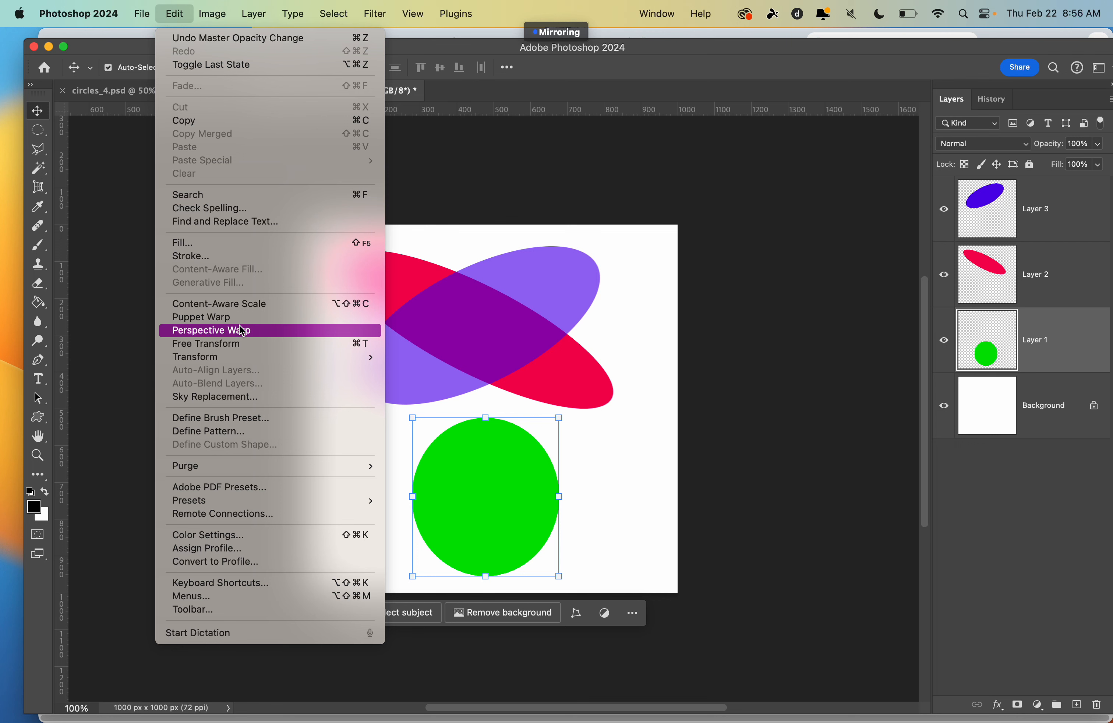
mouse_move(215, 11)
mouse_move(228, 162)
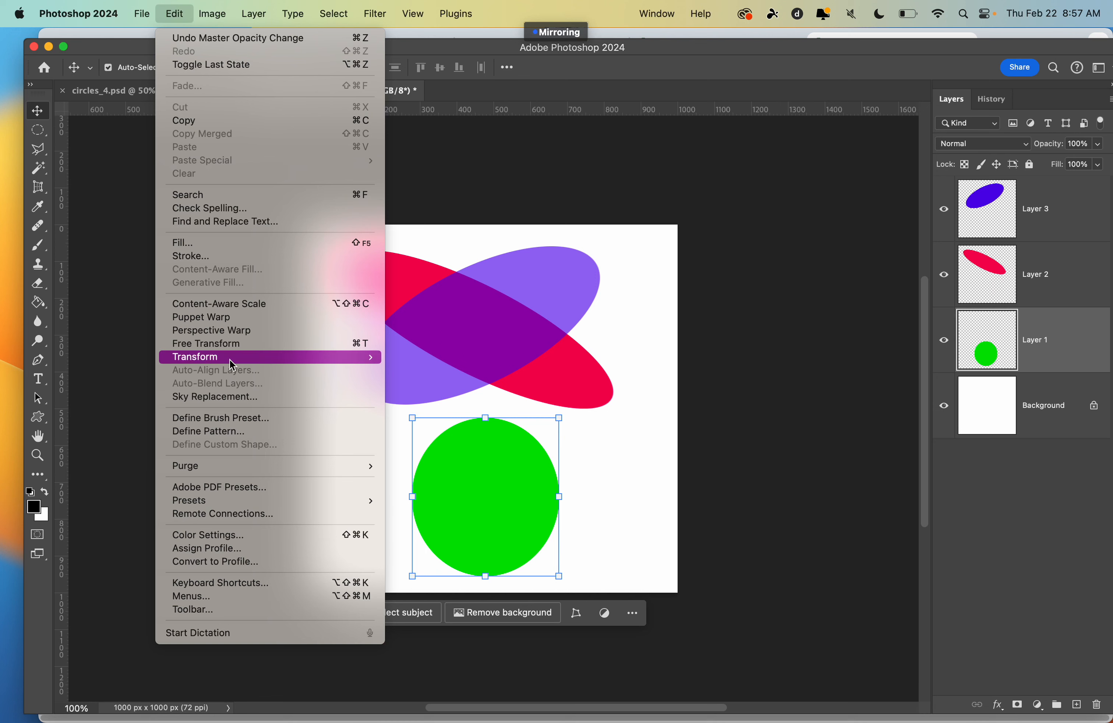
mouse_move(232, 365)
click(407, 406)
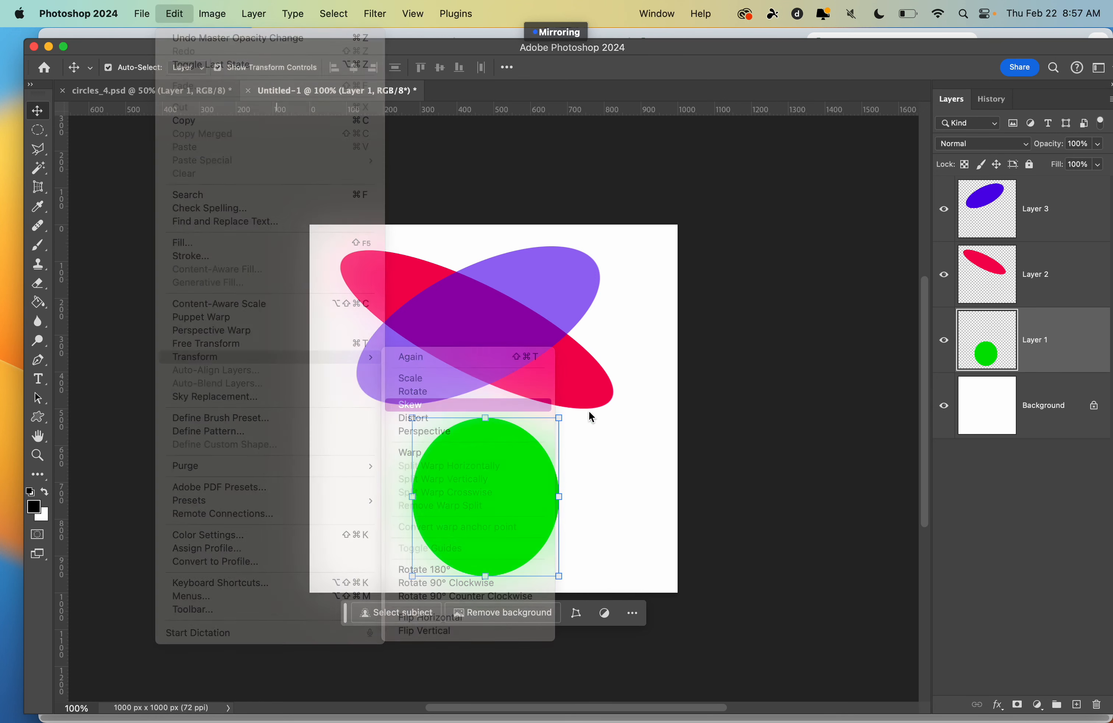
drag(487, 419, 480, 314)
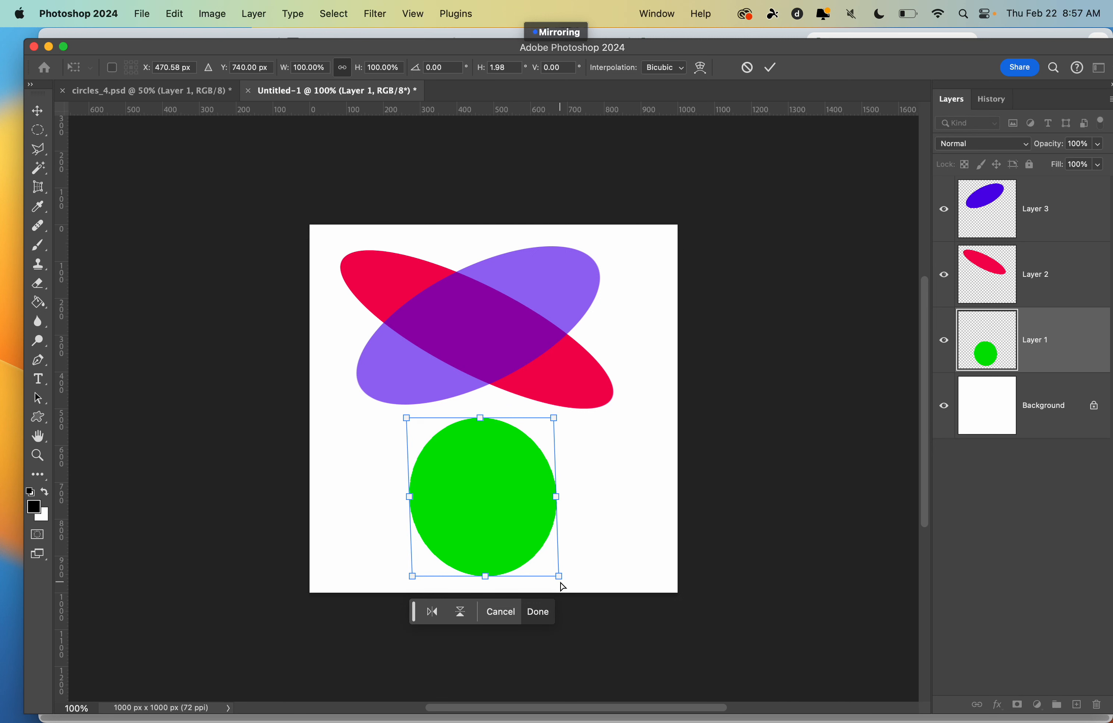
key(super+z)
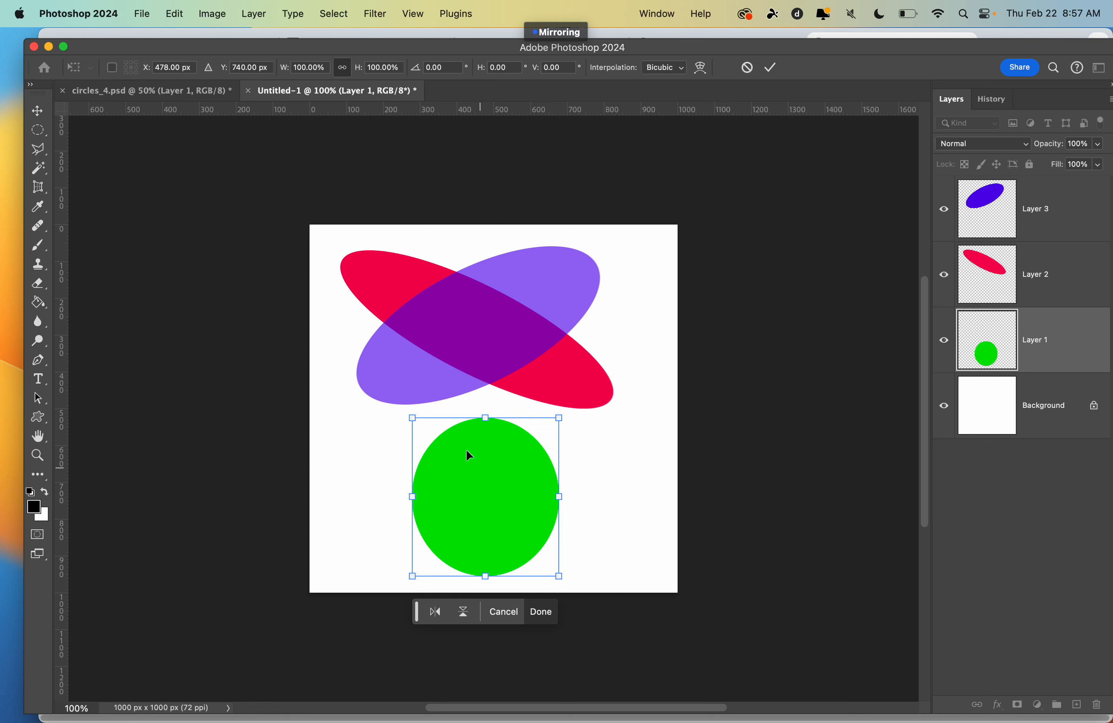
drag(560, 422, 514, 554)
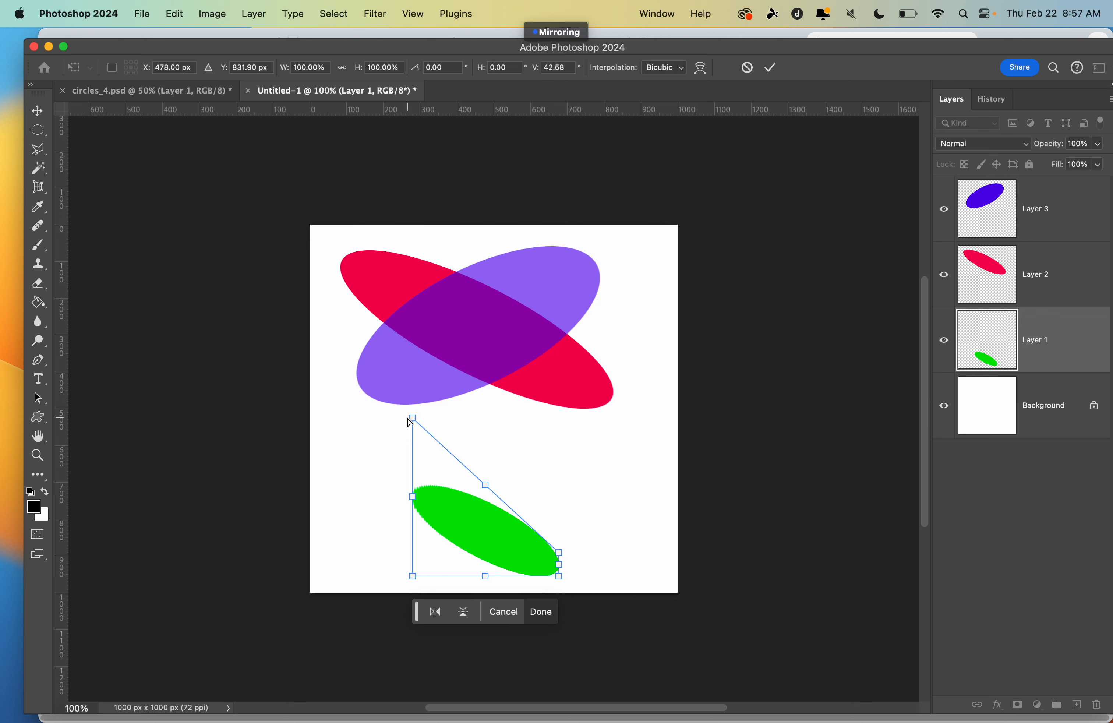
drag(413, 422, 261, 386)
click(38, 111)
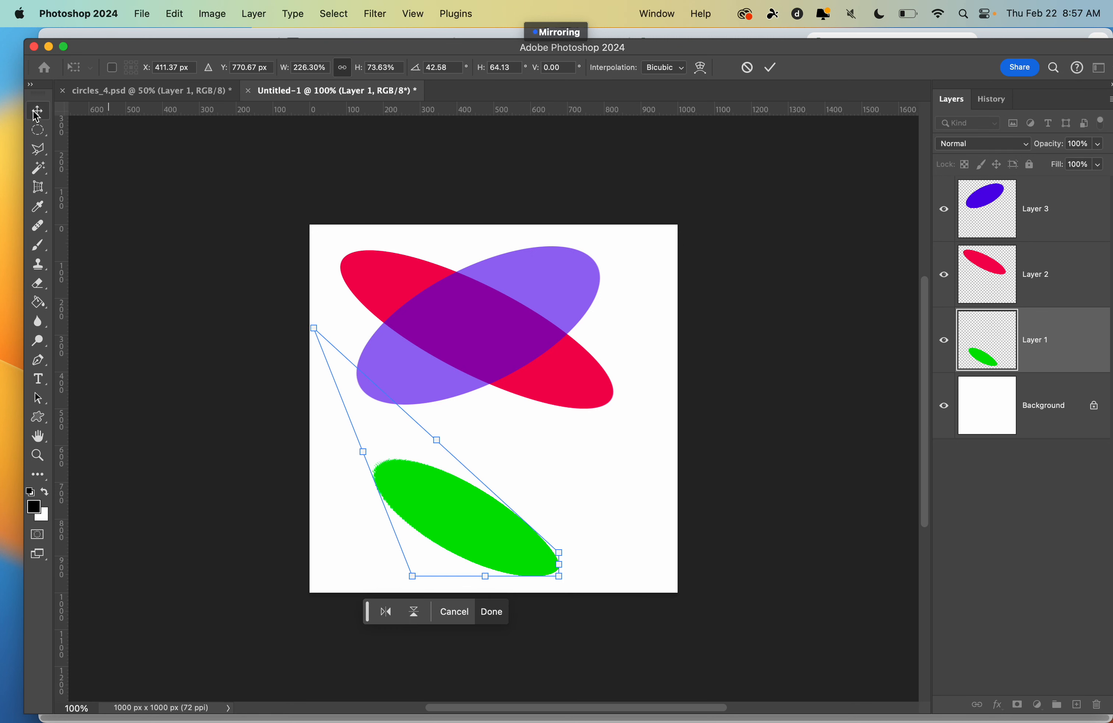
Bring Layer 1 to the top of the layer stack and move its green ellipse over the red and blue ellipses.
drag(465, 513, 482, 447)
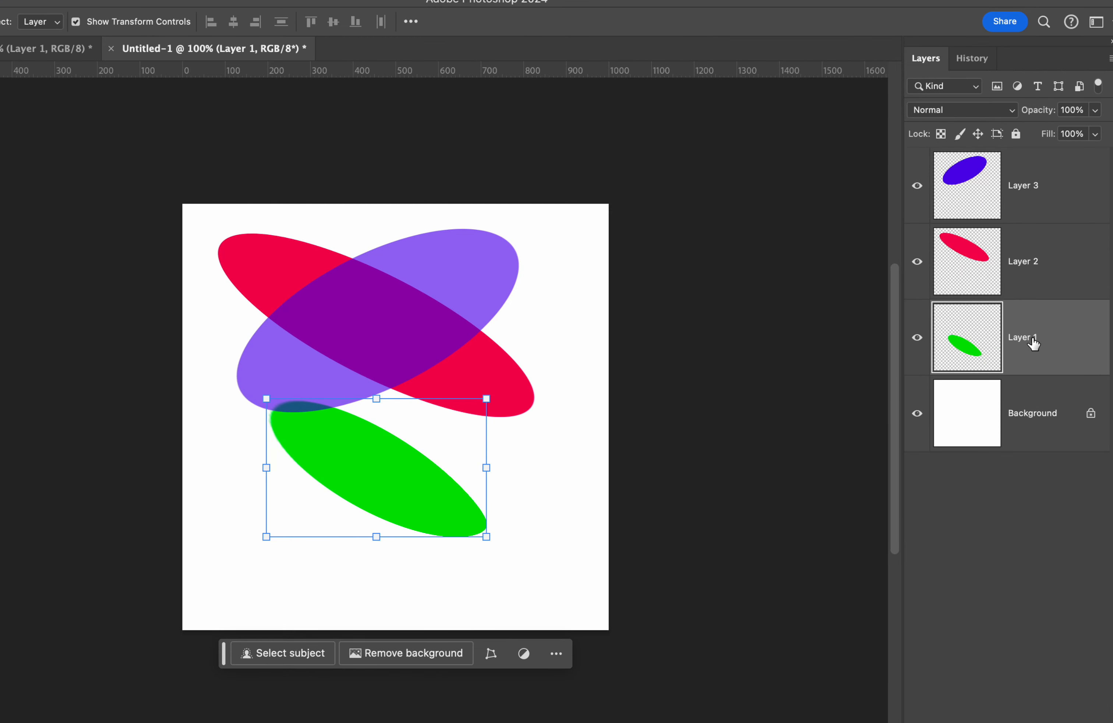
drag(1034, 348, 1013, 169)
drag(382, 467, 405, 323)
Rotate the green ellipse by about 61.7° so it stands upright, and set Layer 1's opacity to 43%.
drag(526, 246, 557, 399)
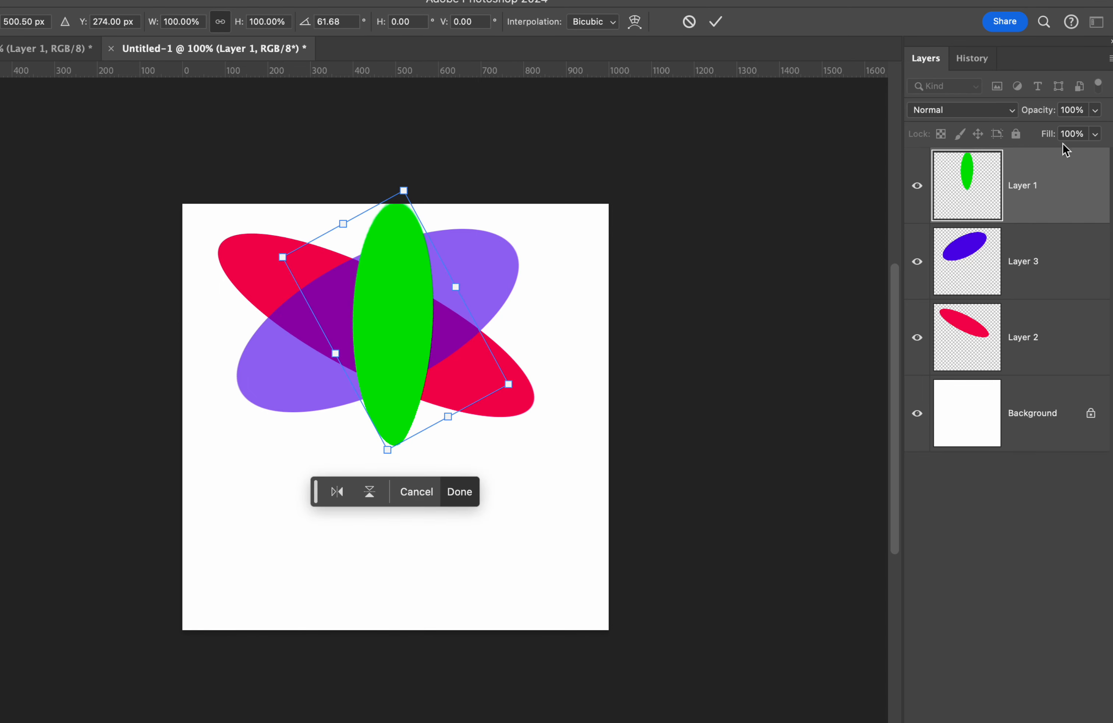
click(1101, 112)
drag(1098, 129, 1053, 134)
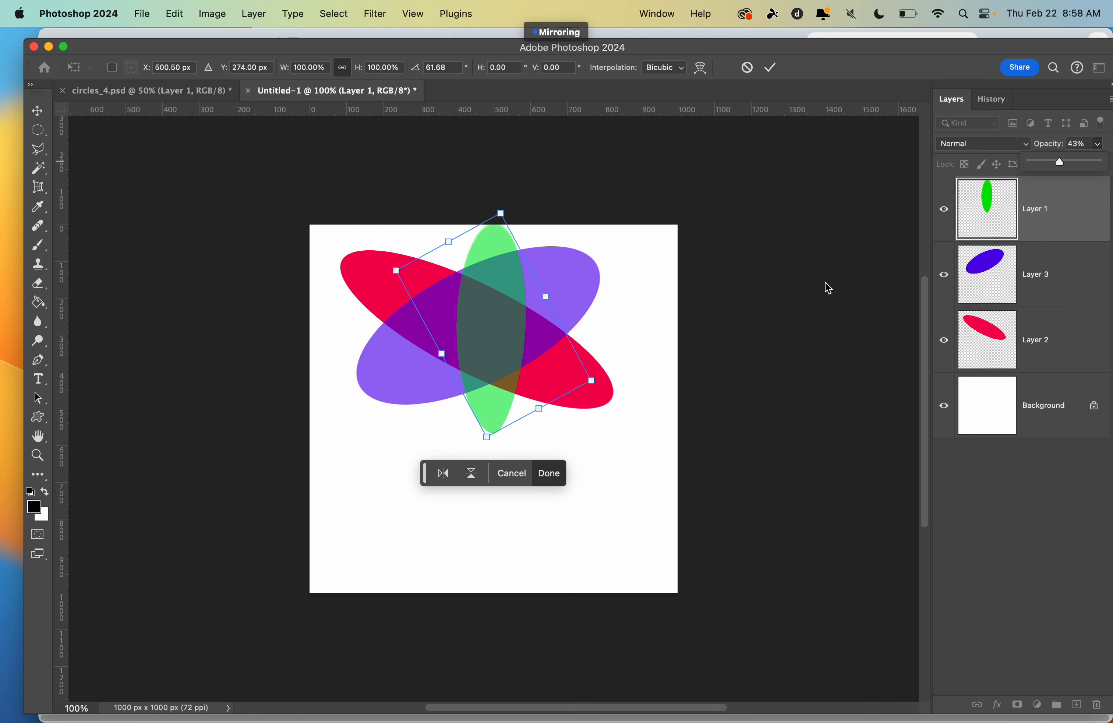
Try to capture a screenshot of the overlapping ellipses in Photoshop.
key(super+Tab)
key(super+Tab)
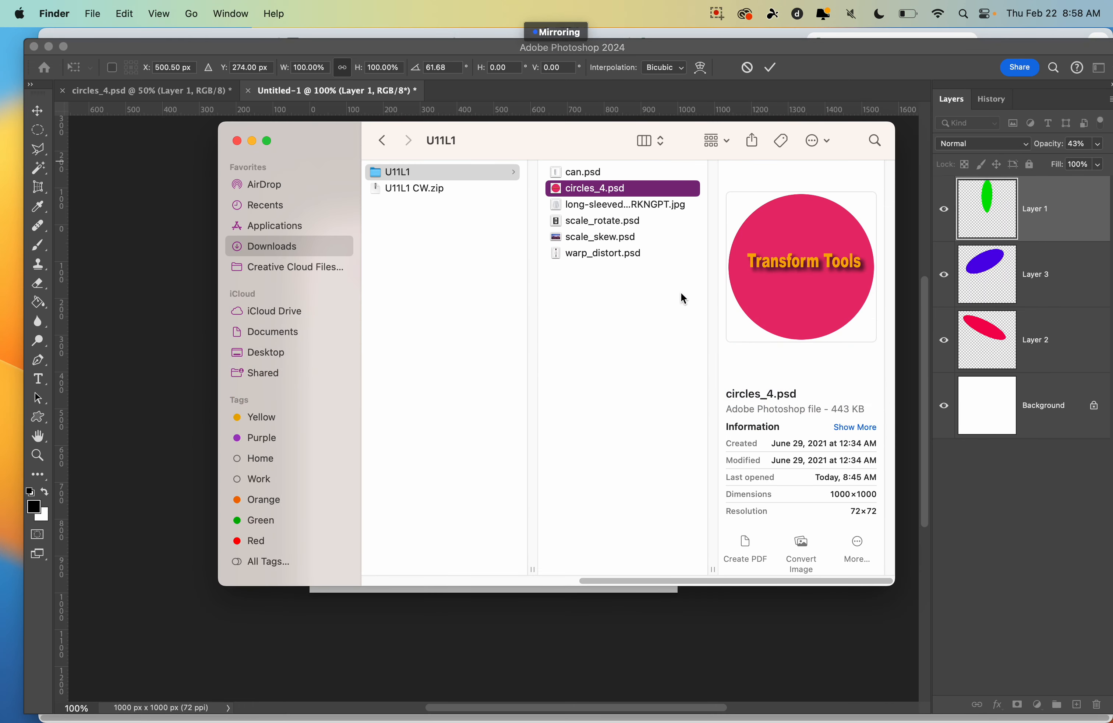
key(super+Tab)
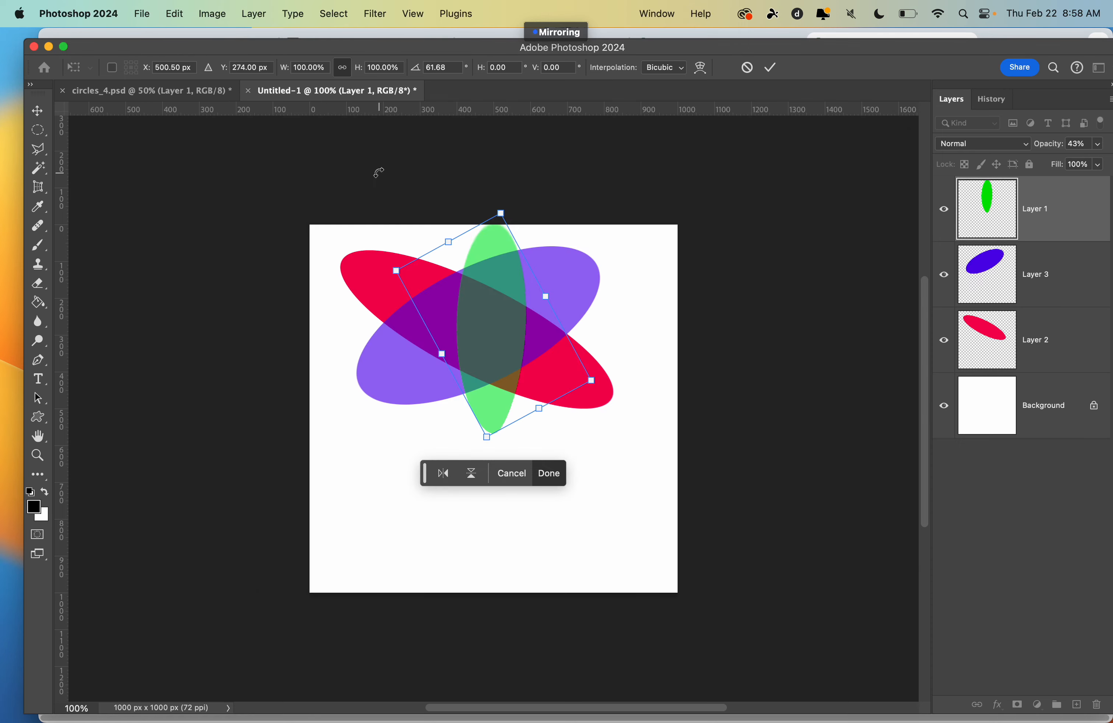
key(super+shift+4)
key(super+Tab)
key(super+Tab)
key(super+Tab)
key(super+Tab)
key(super+Tab)
key(super+Tab)
key(super+Tab)
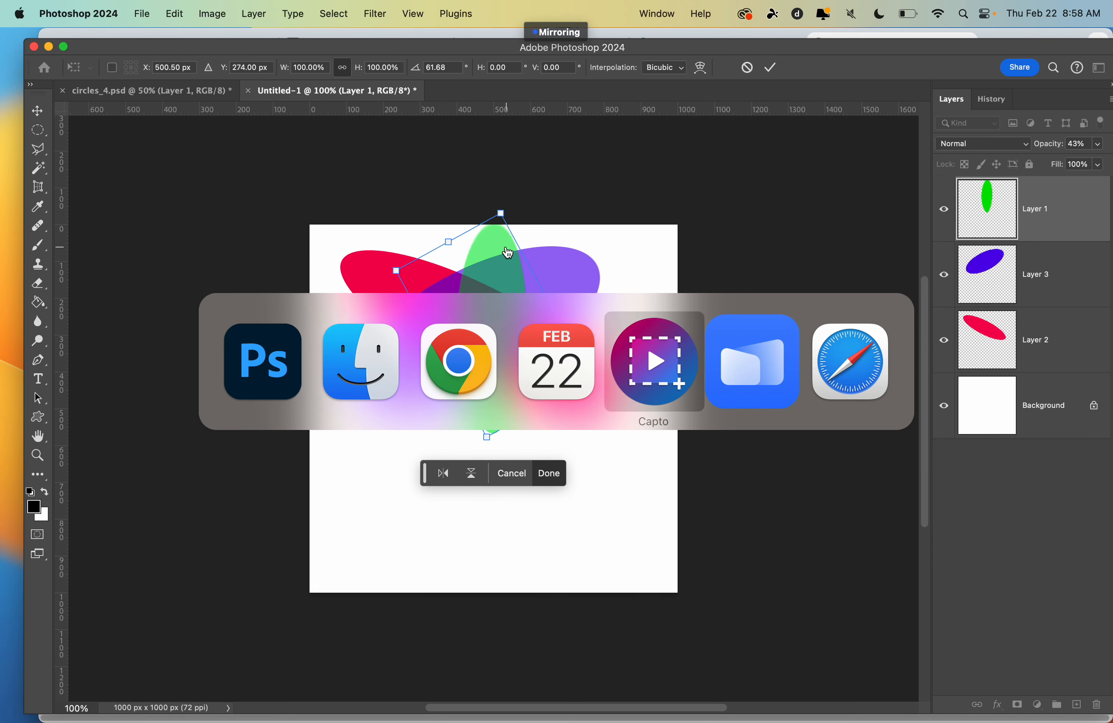
key(super+Tab)
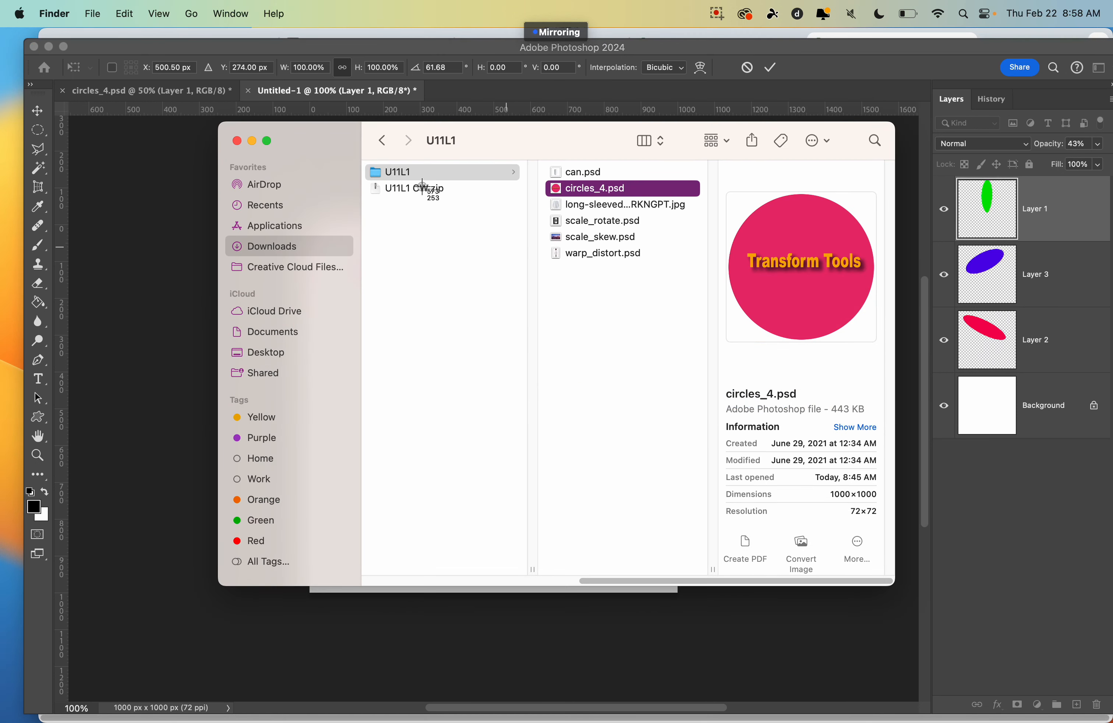
click(400, 174)
click(169, 200)
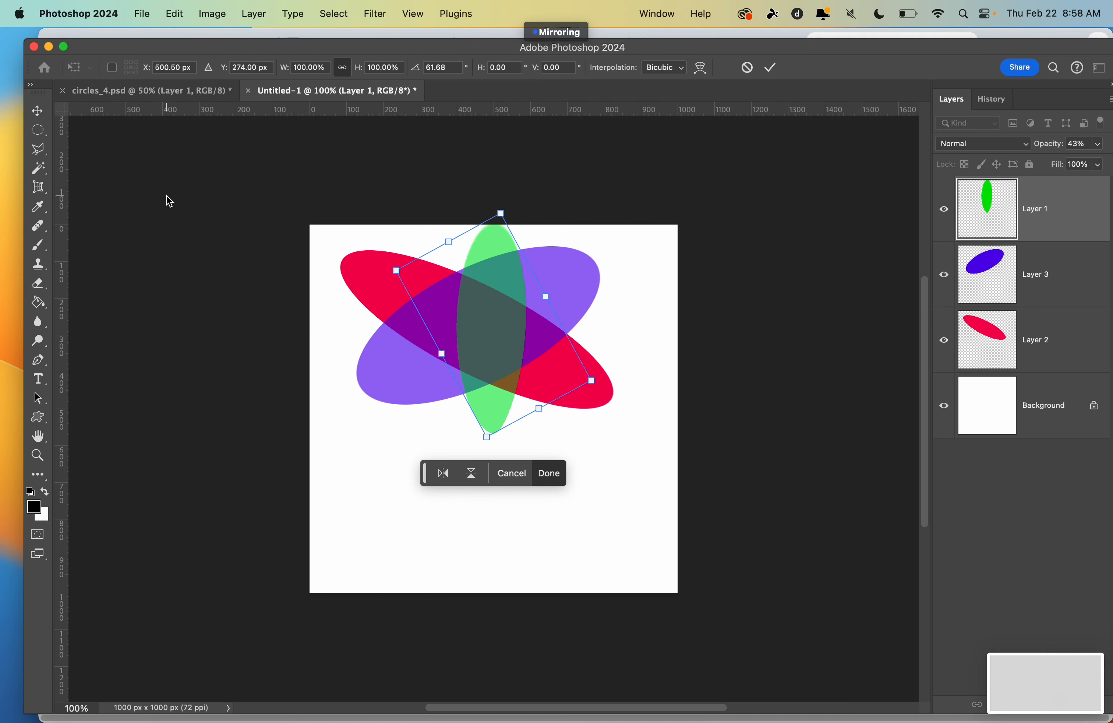
Capture a screenshot of the whole Photoshop screen, switch to Finder and store it in 1 Intro Graphics' U11L1 folder.
key(super+shift+4)
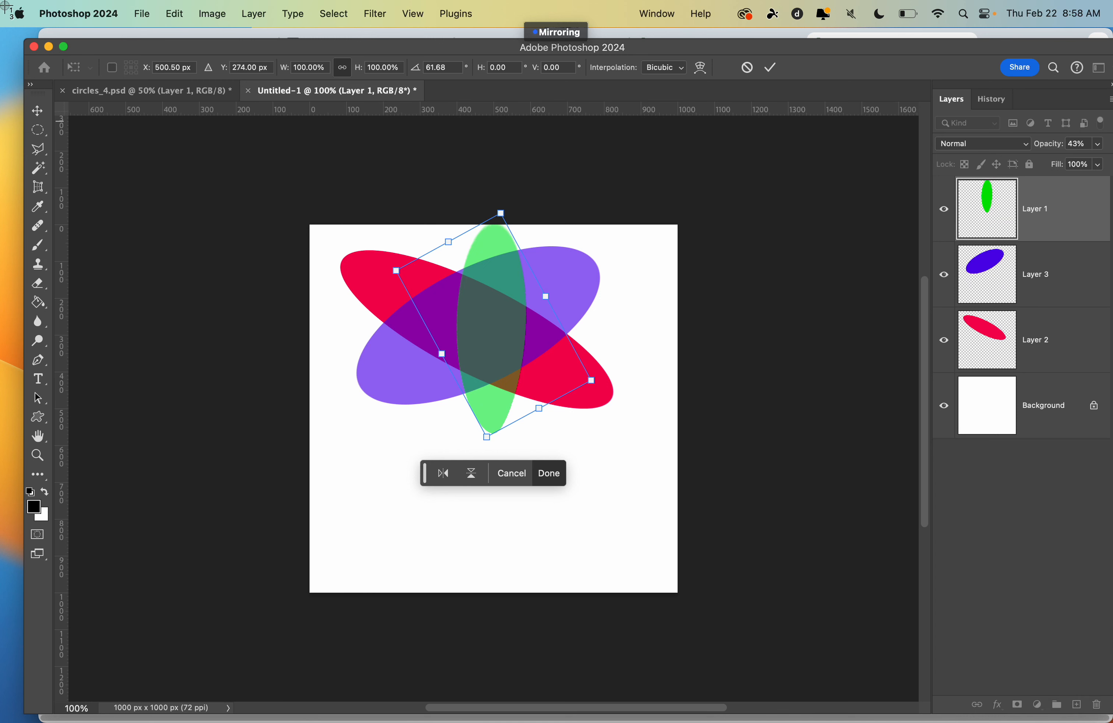
drag(1, 1, 1111, 721)
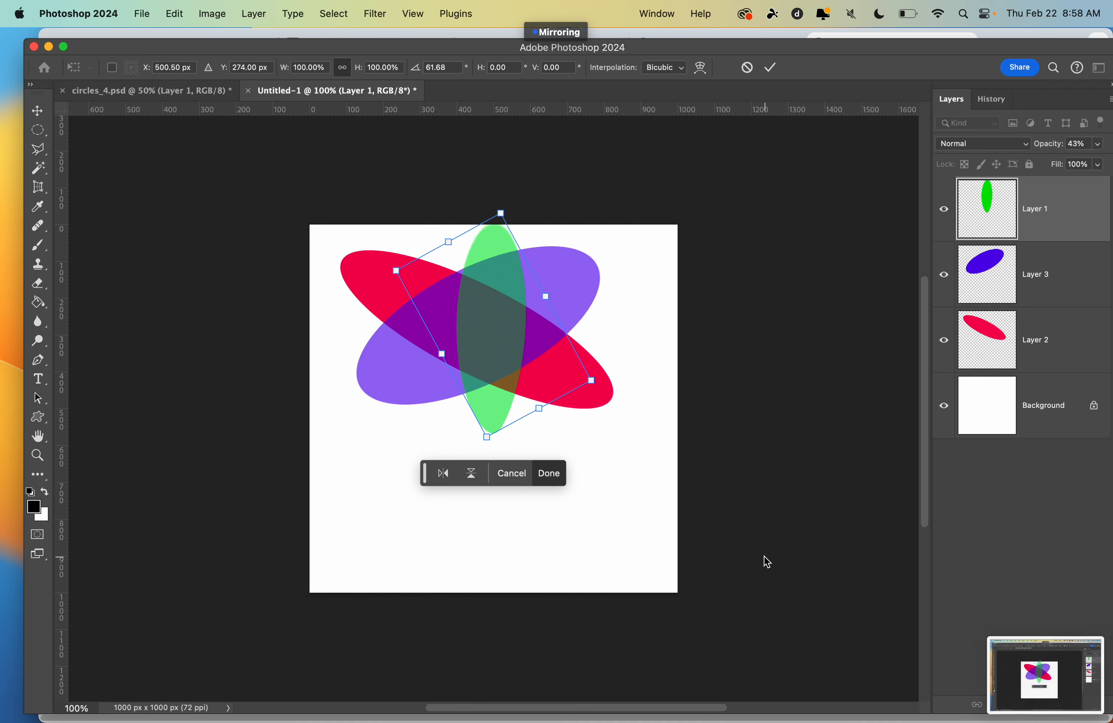
key(super+Tab)
key(super+Tab)
key(super+Tab)
key(super+Tab)
key(super+Tab)
key(super+Tab)
key(super+Tab)
key(super+Tab)
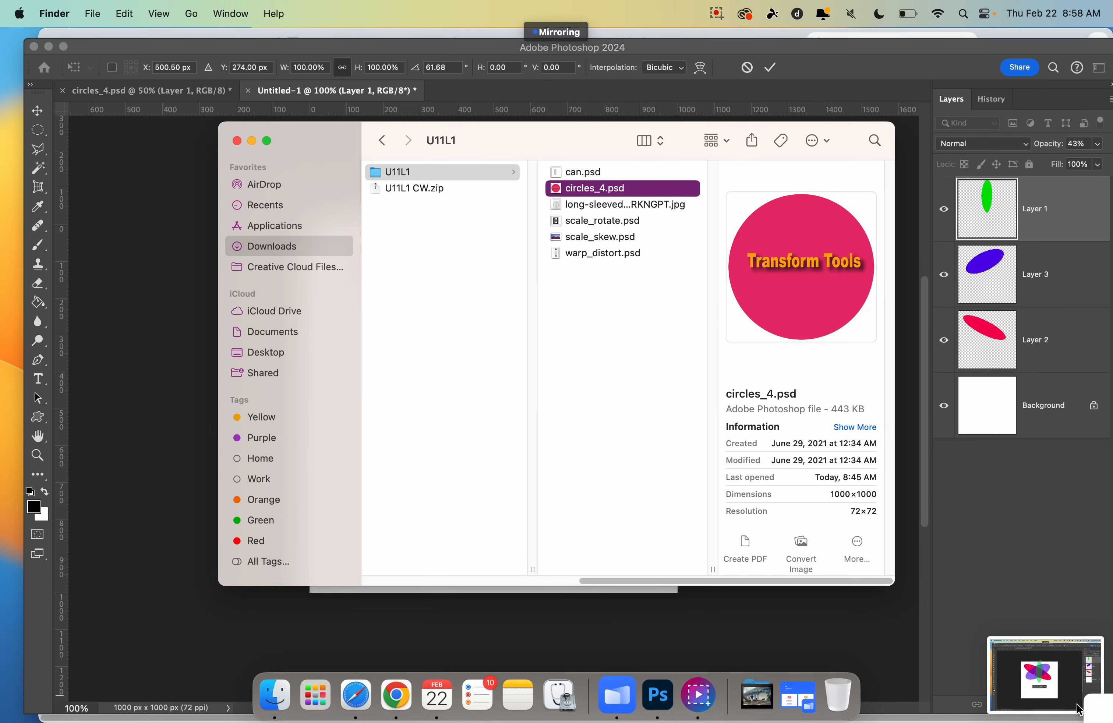
drag(1014, 679, 445, 263)
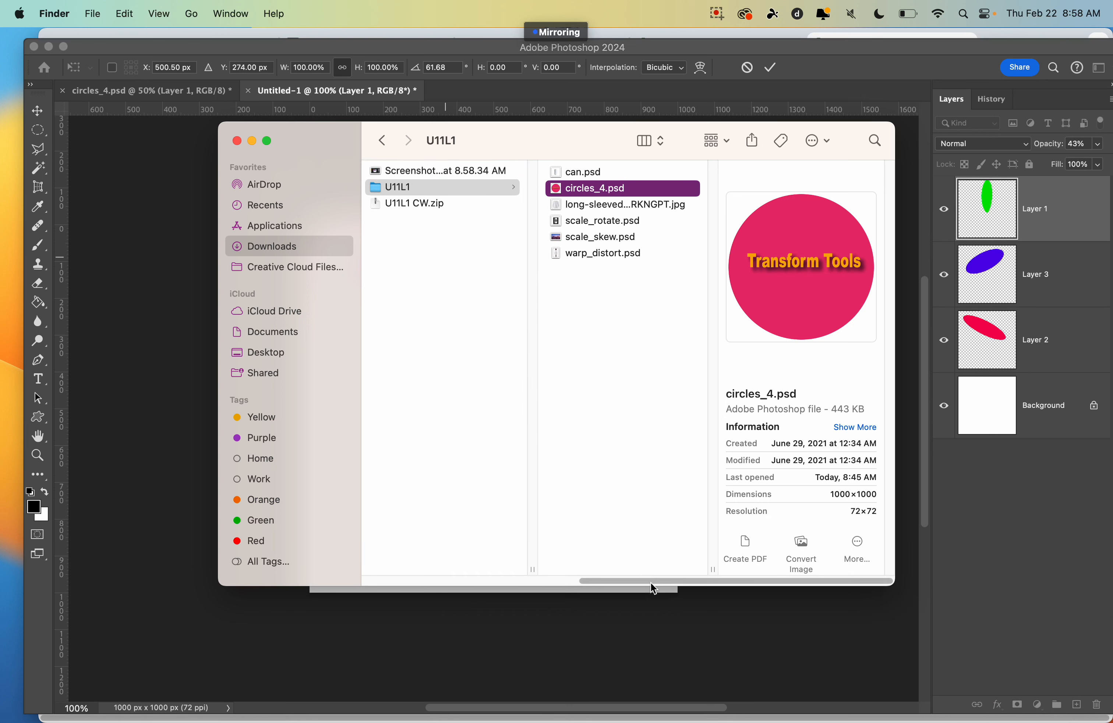
Move the stray 8.58.26 AM screenshot from the Desktop folder to Downloads and send it to the Trash.
drag(652, 576, 481, 573)
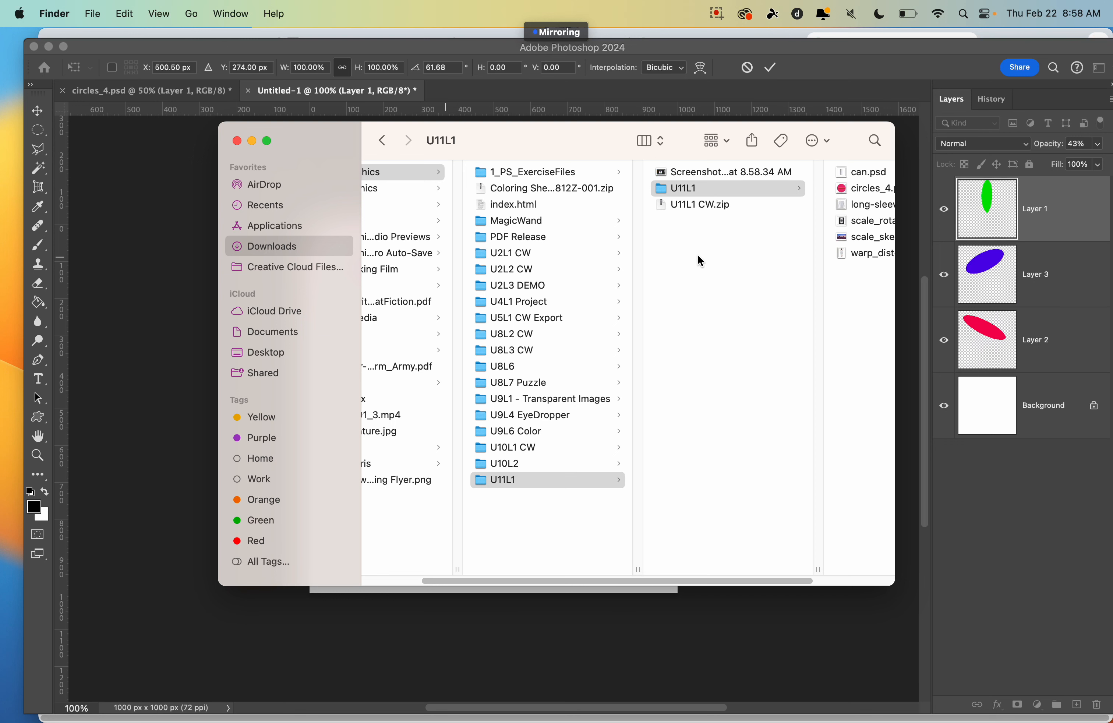
click(260, 346)
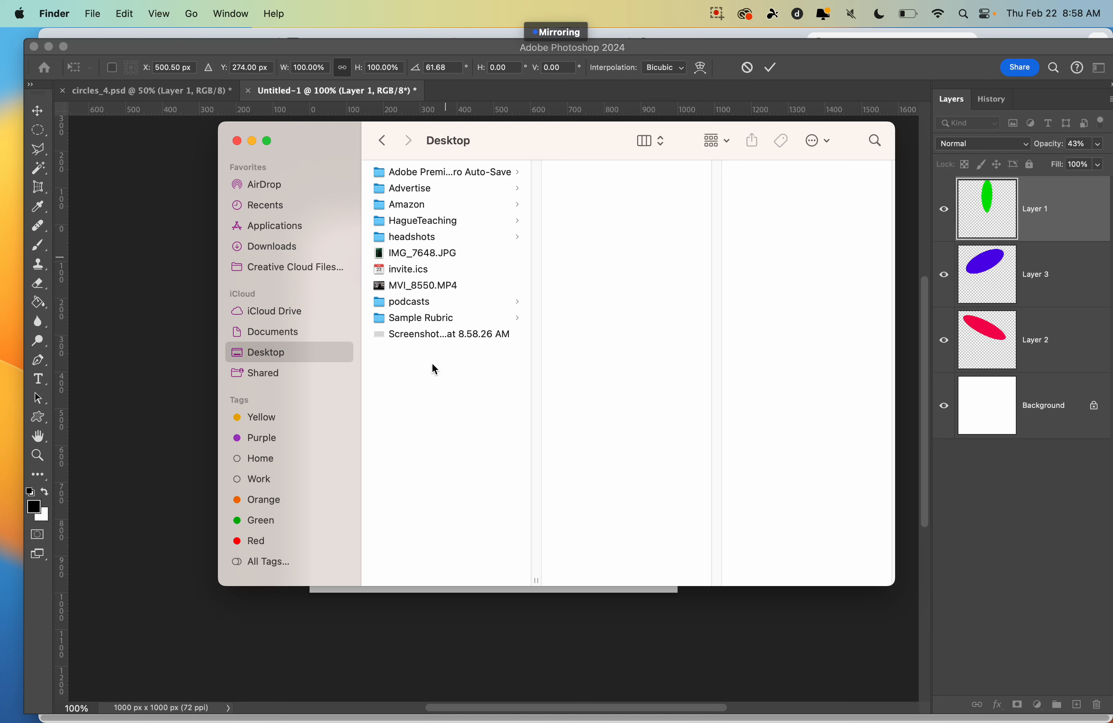
click(435, 335)
drag(424, 335, 273, 252)
click(569, 327)
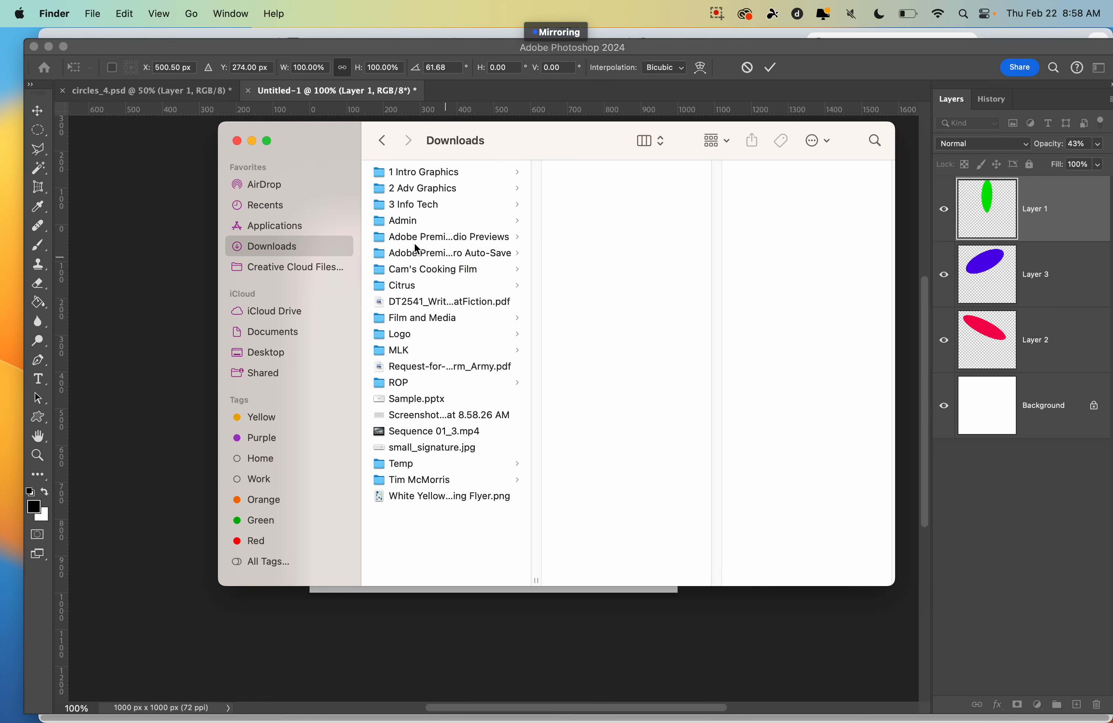
click(418, 171)
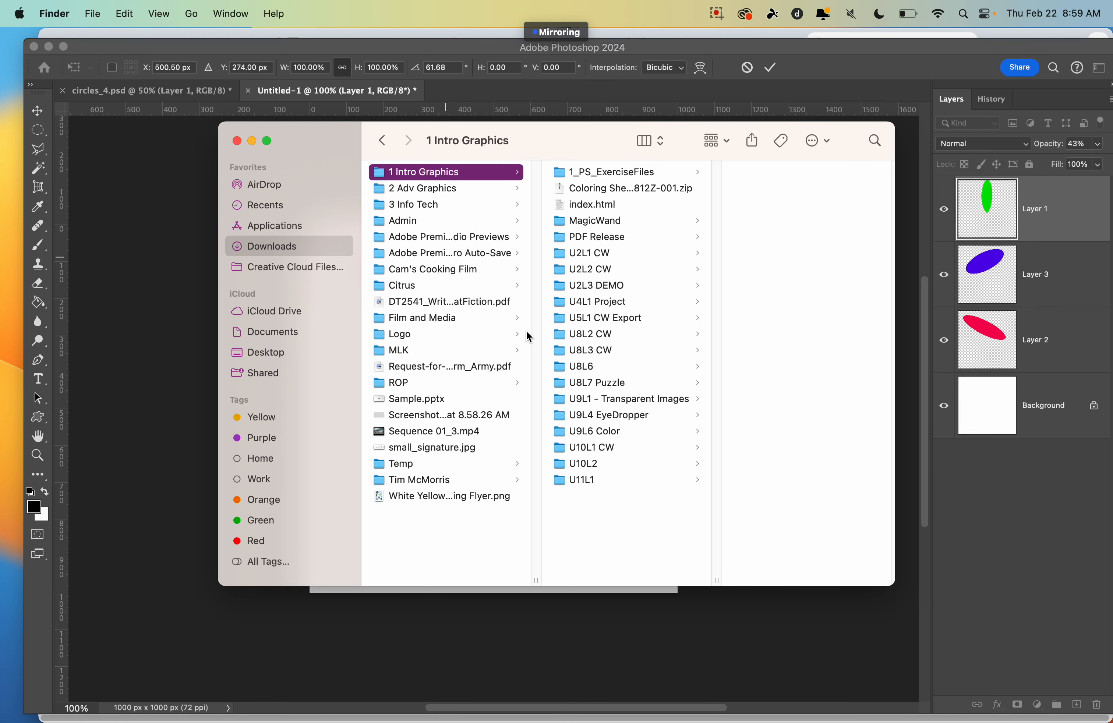
click(422, 415)
right_click(419, 417)
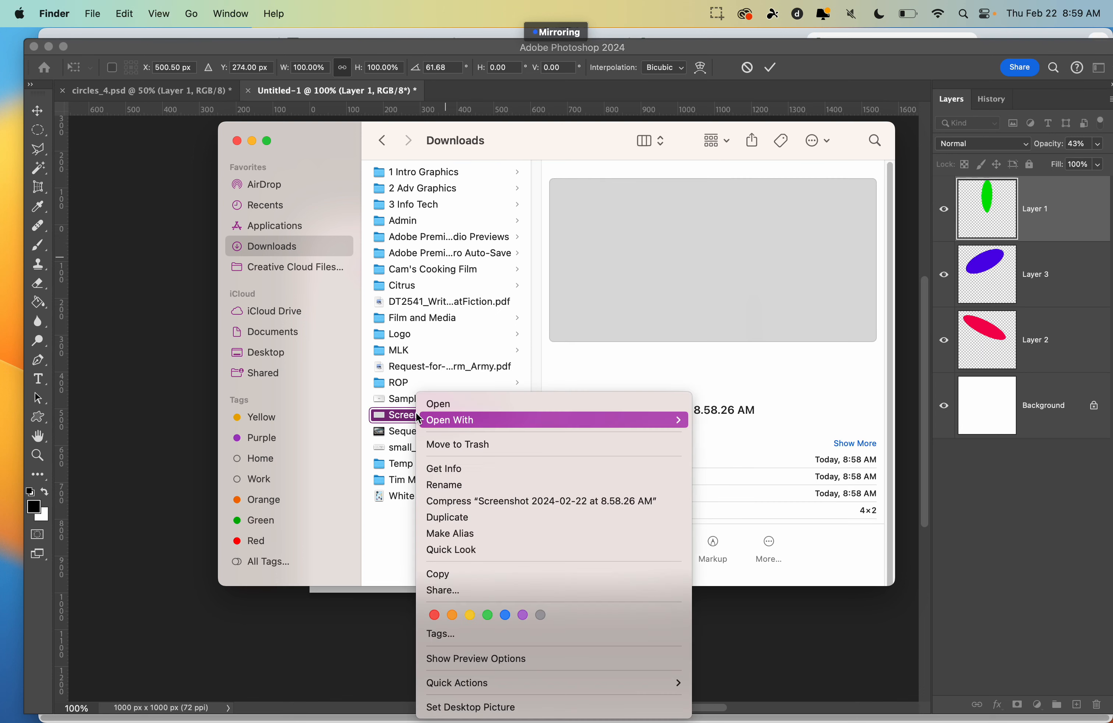
click(458, 444)
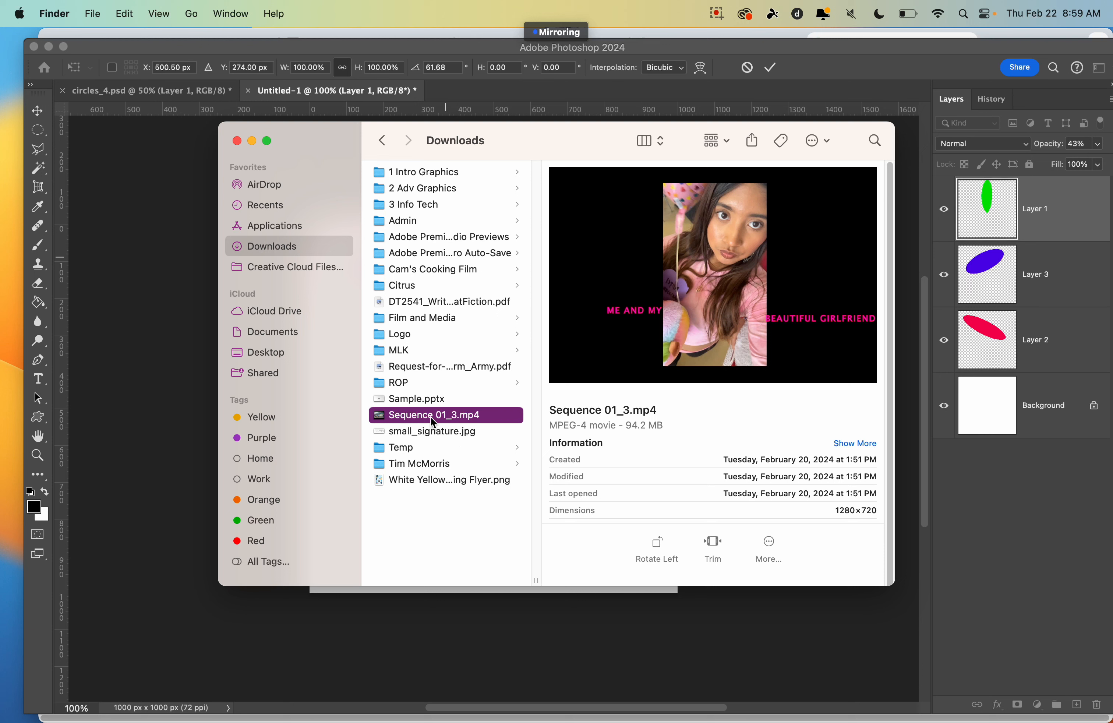
Switch back to Photoshop and show the circles_4.psd document at 100% zoom.
click(422, 399)
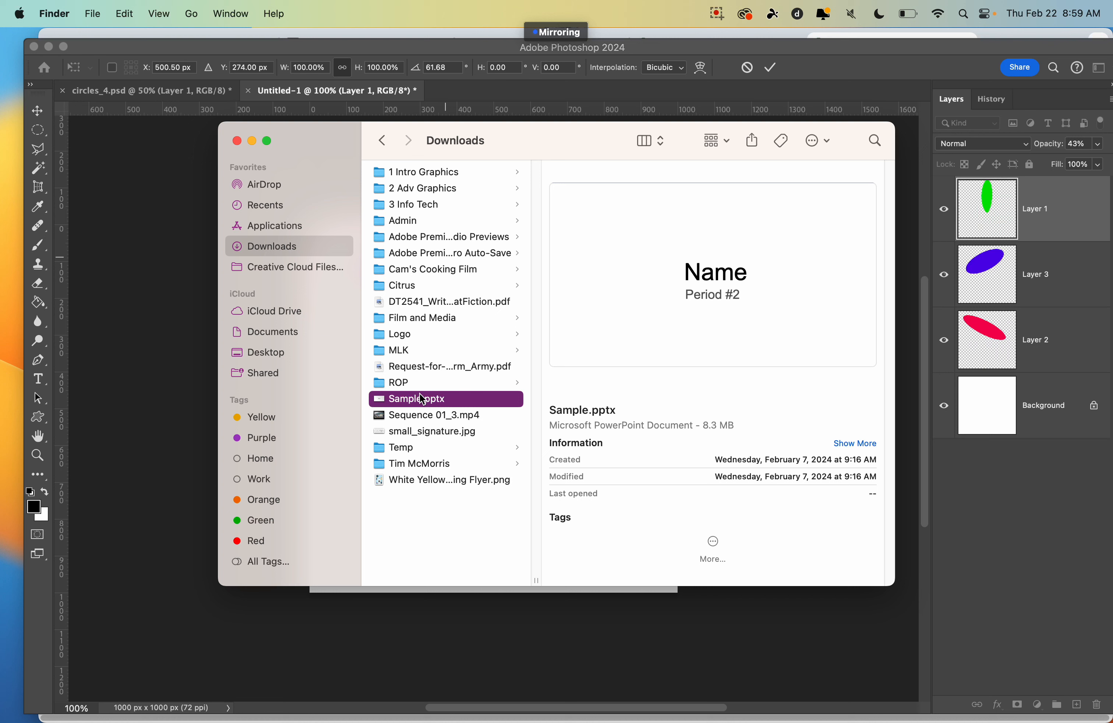
key(super+Tab)
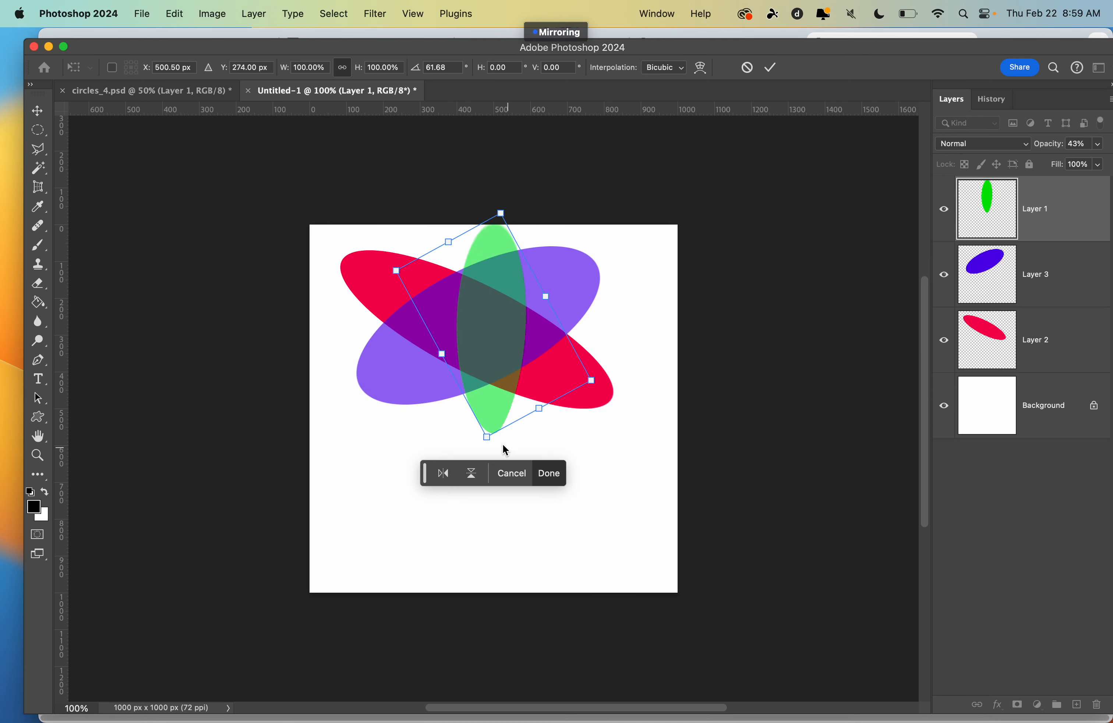
click(130, 96)
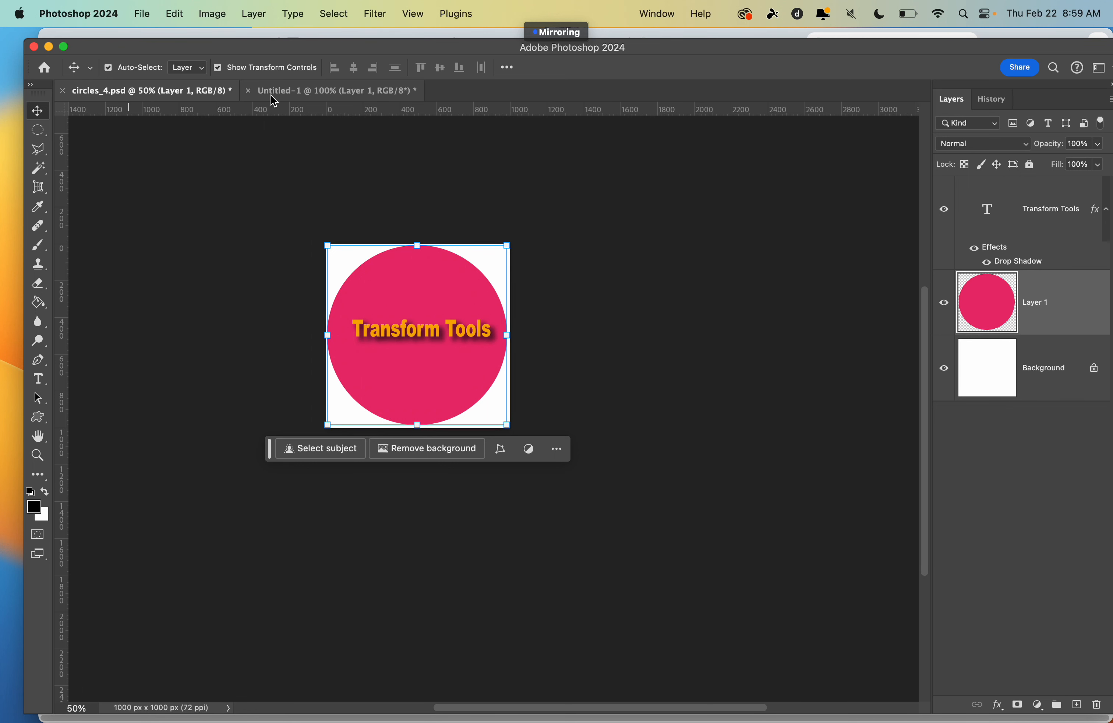
click(37, 455)
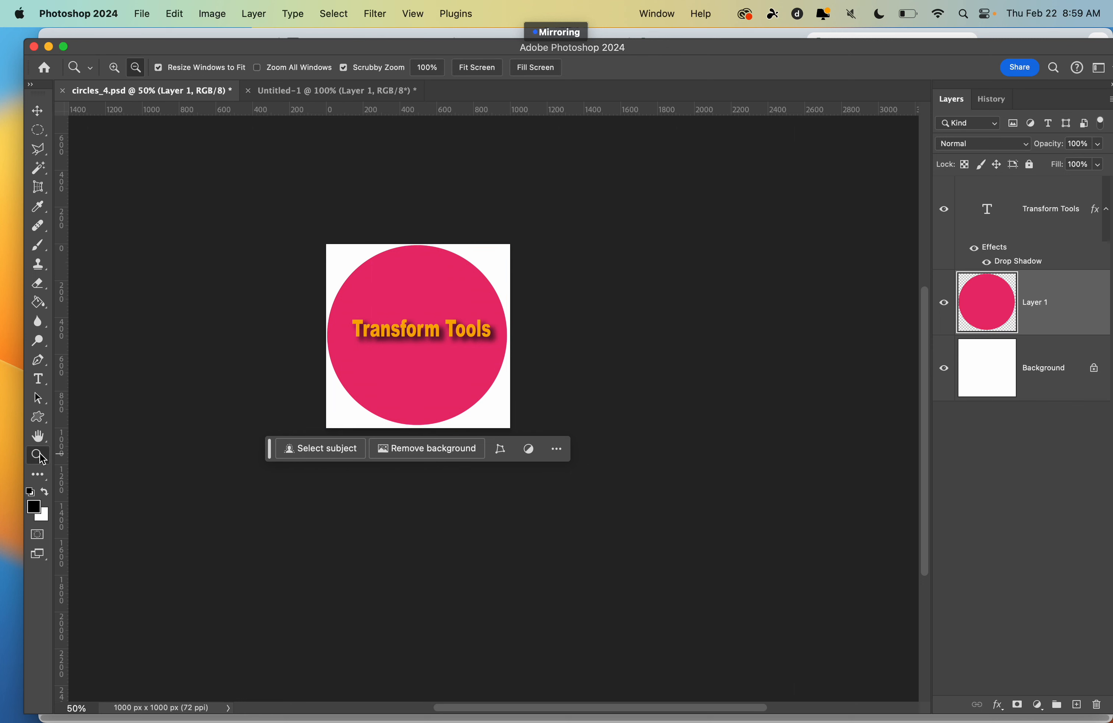
alt+click(324, 331)
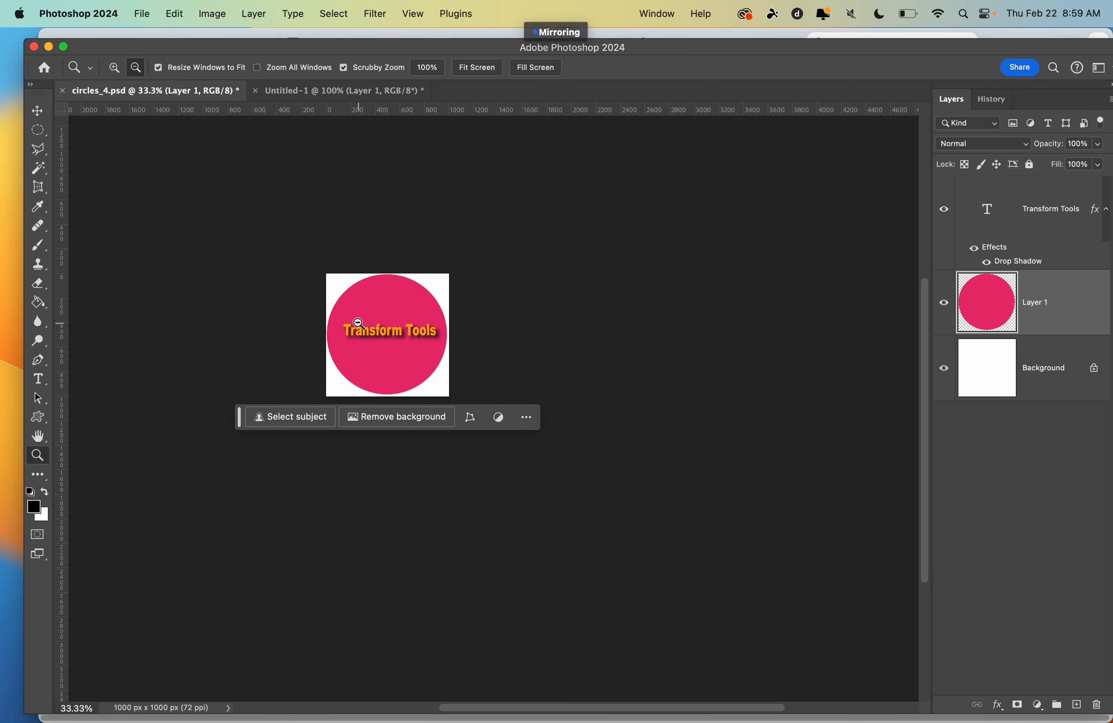
click(115, 67)
click(382, 317)
click(309, 304)
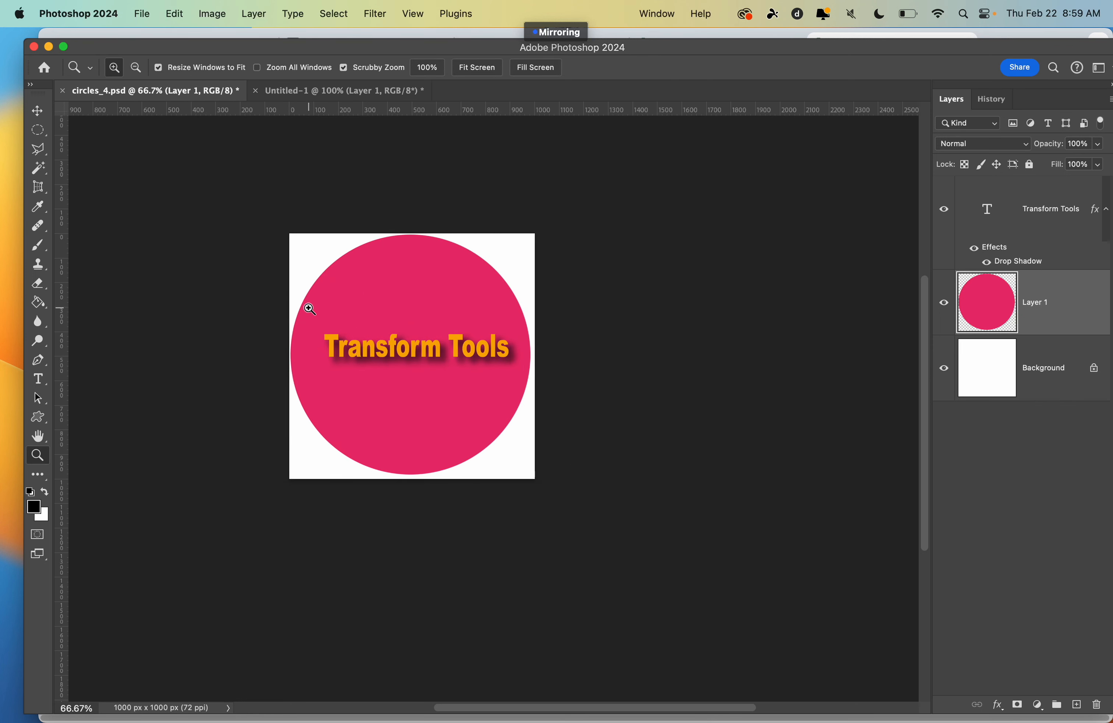
click(310, 308)
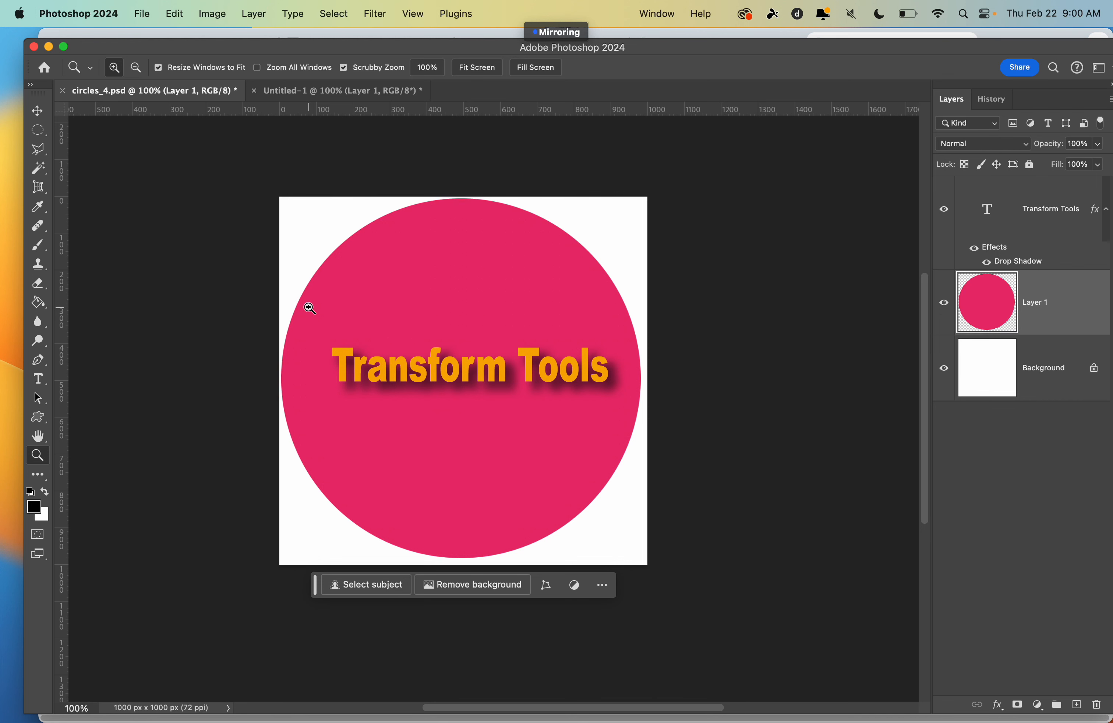
key(super+Tab)
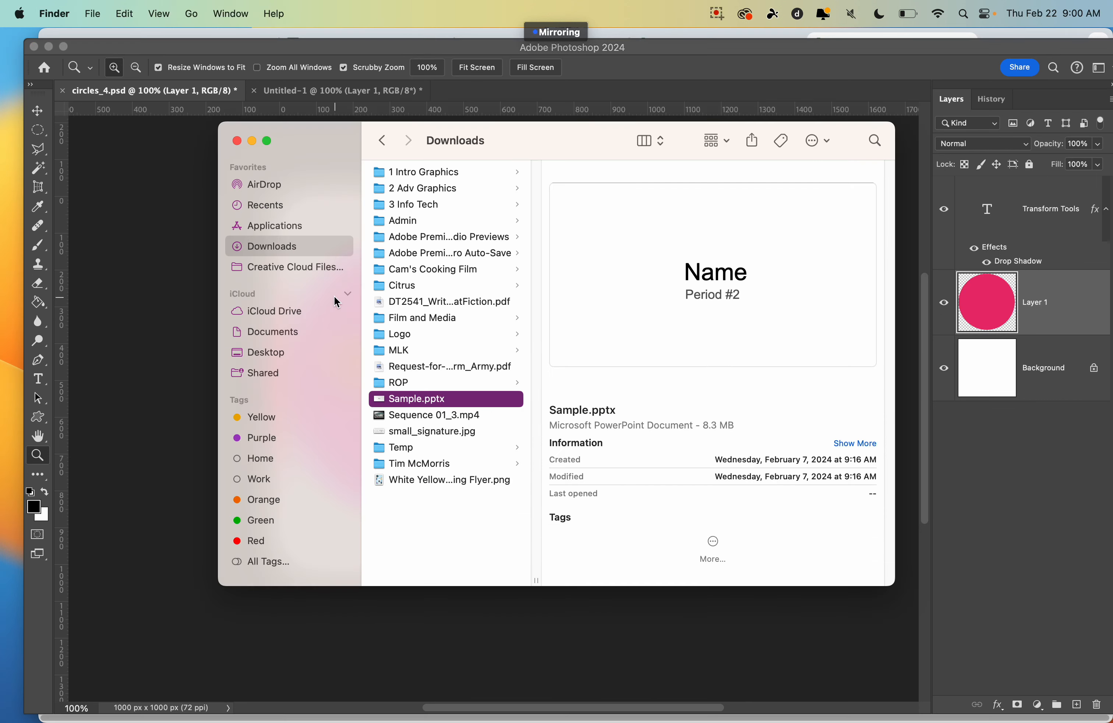
click(717, 14)
click(731, 56)
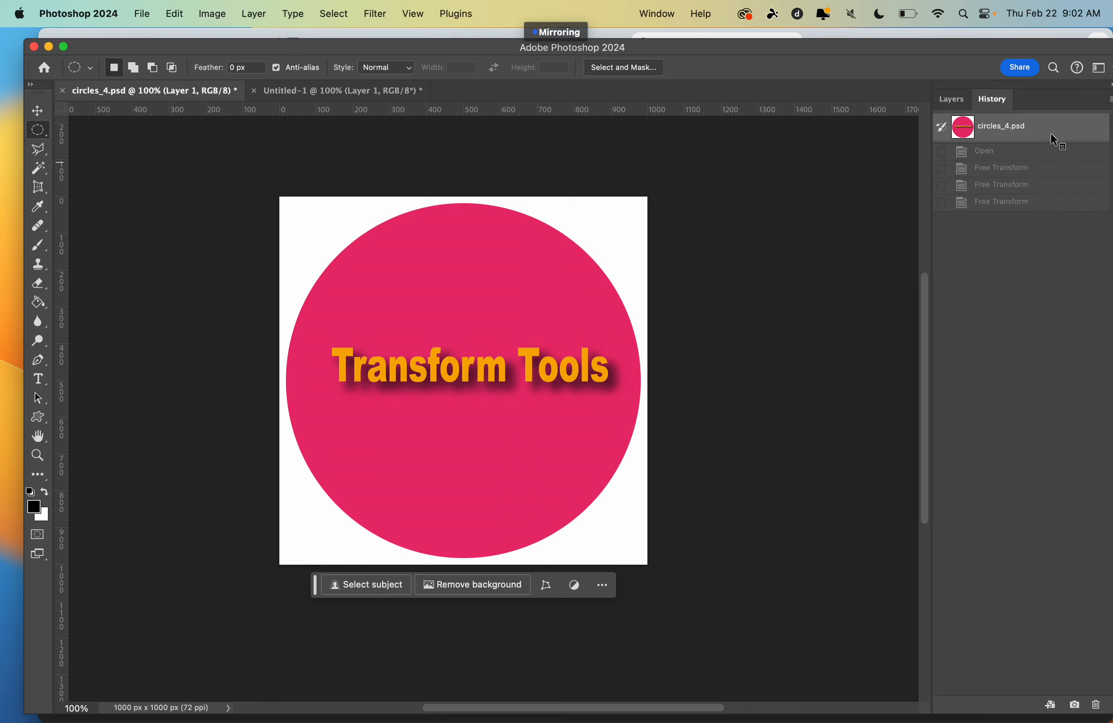
Revert circles_4.psd to its opening snapshot in the history and return to the layer list.
click(1017, 206)
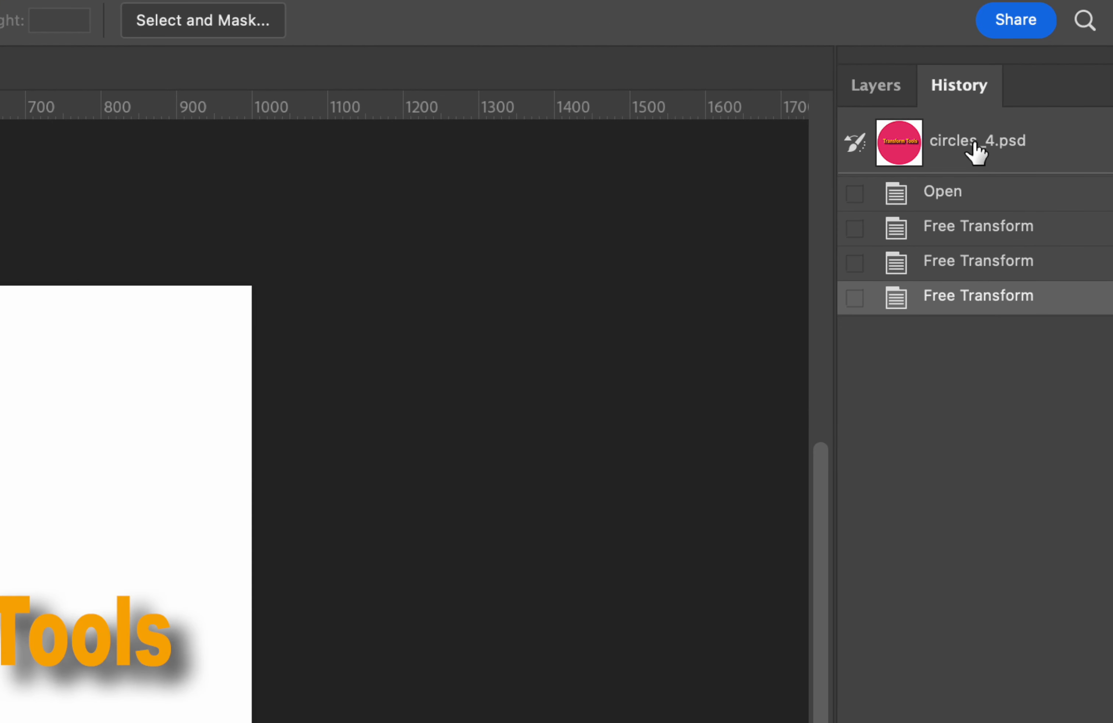
click(976, 150)
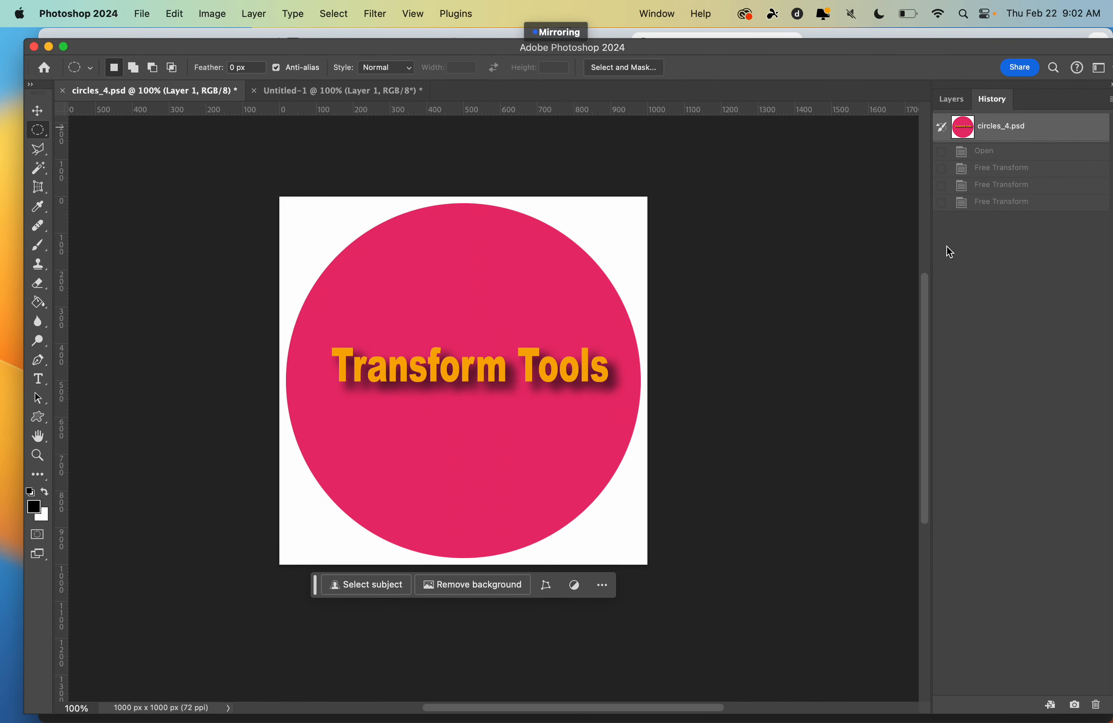
click(947, 97)
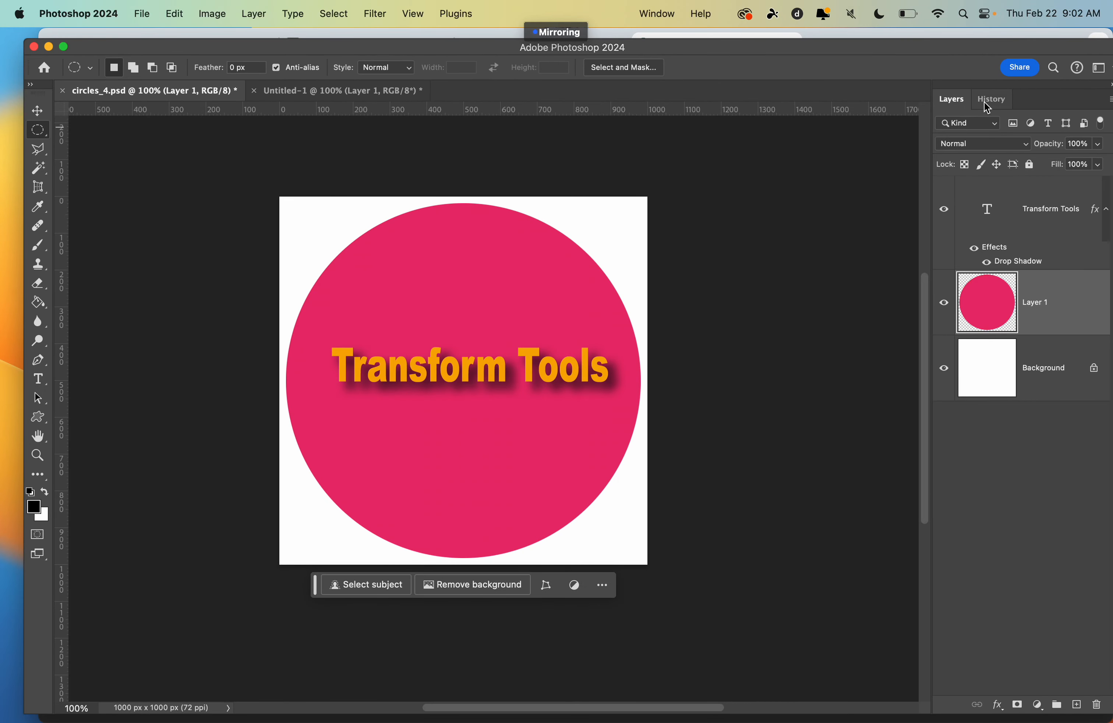
click(1035, 210)
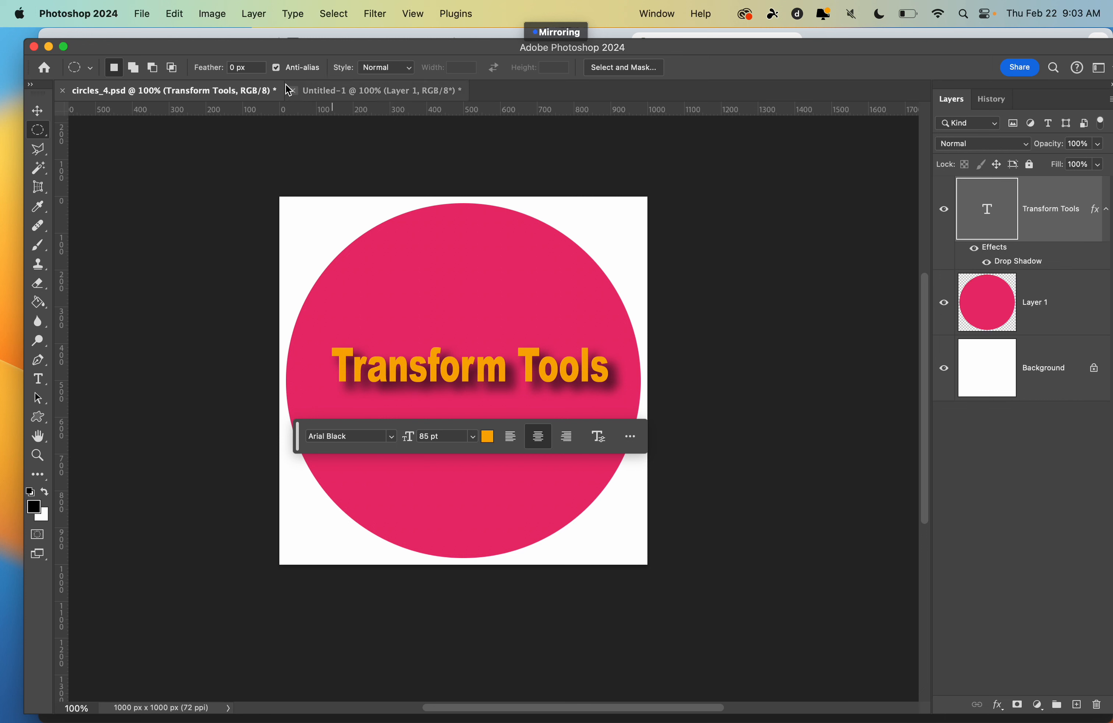
click(175, 15)
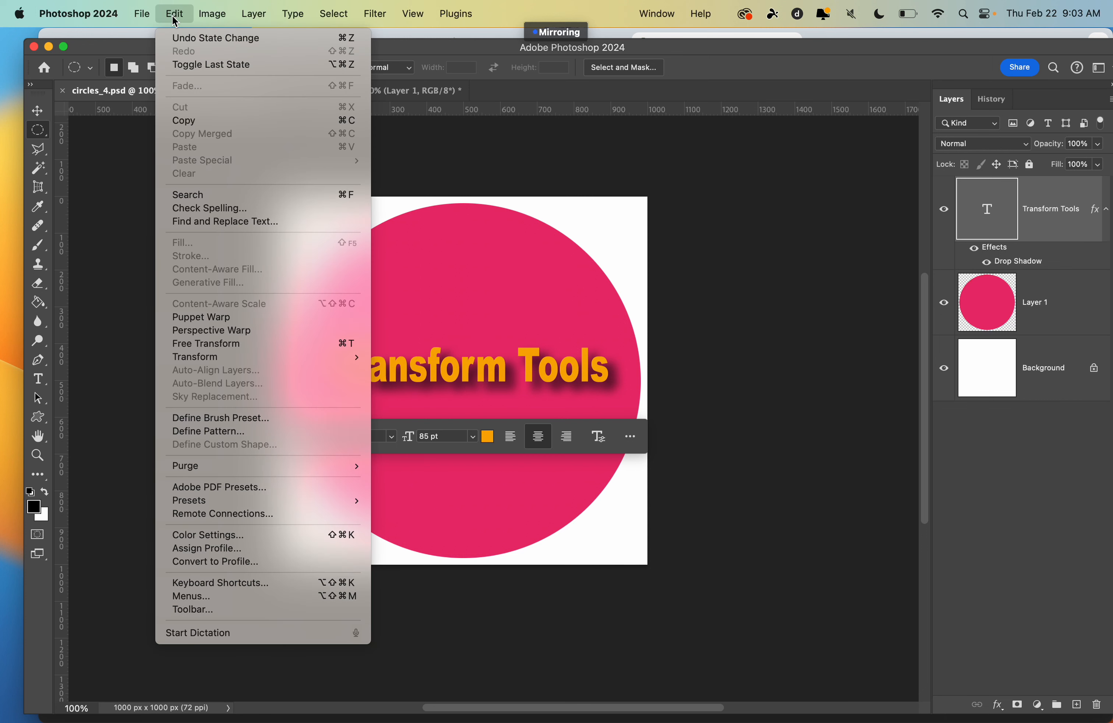
mouse_move(235, 358)
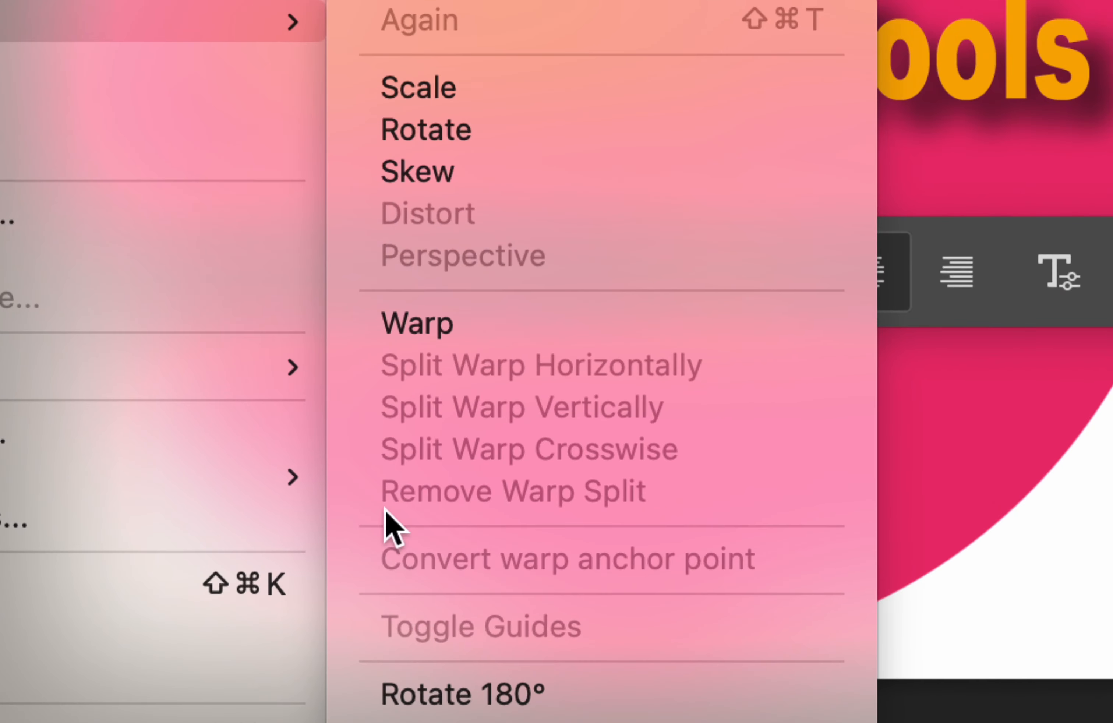
click(424, 325)
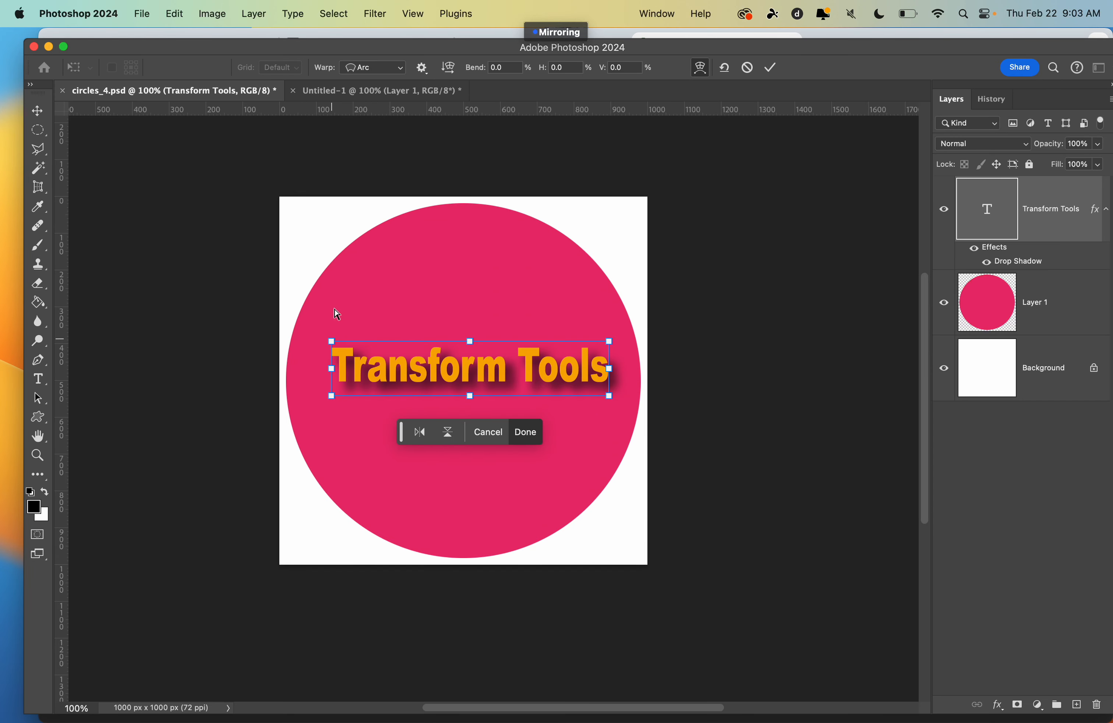
click(524, 433)
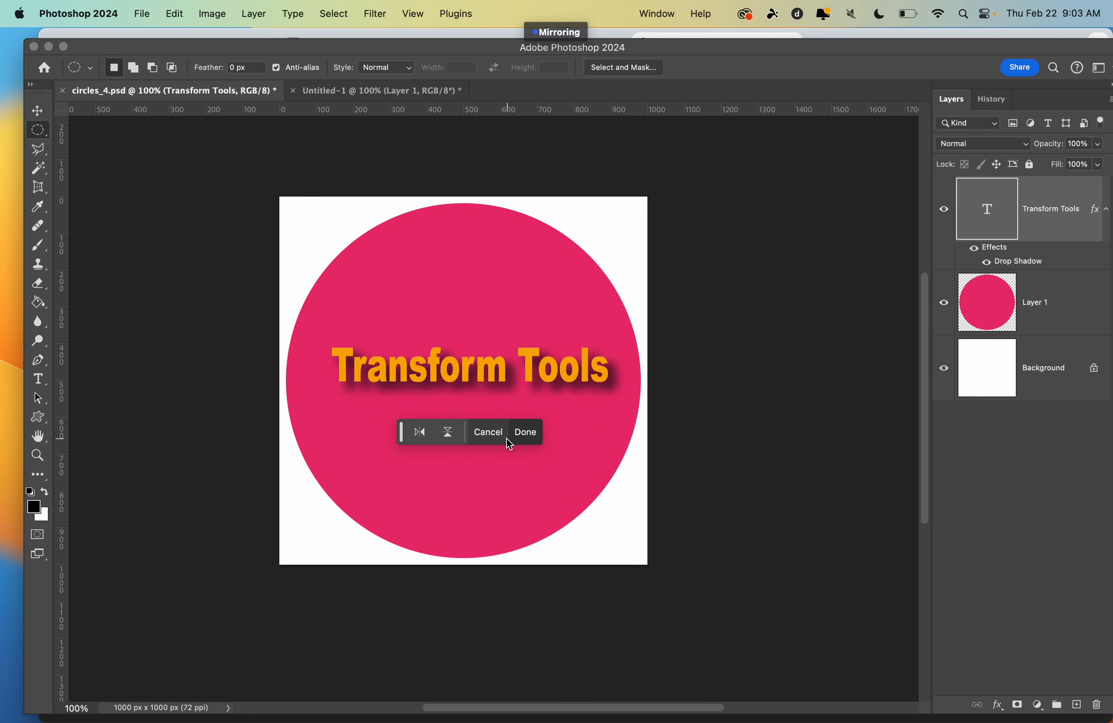
click(180, 15)
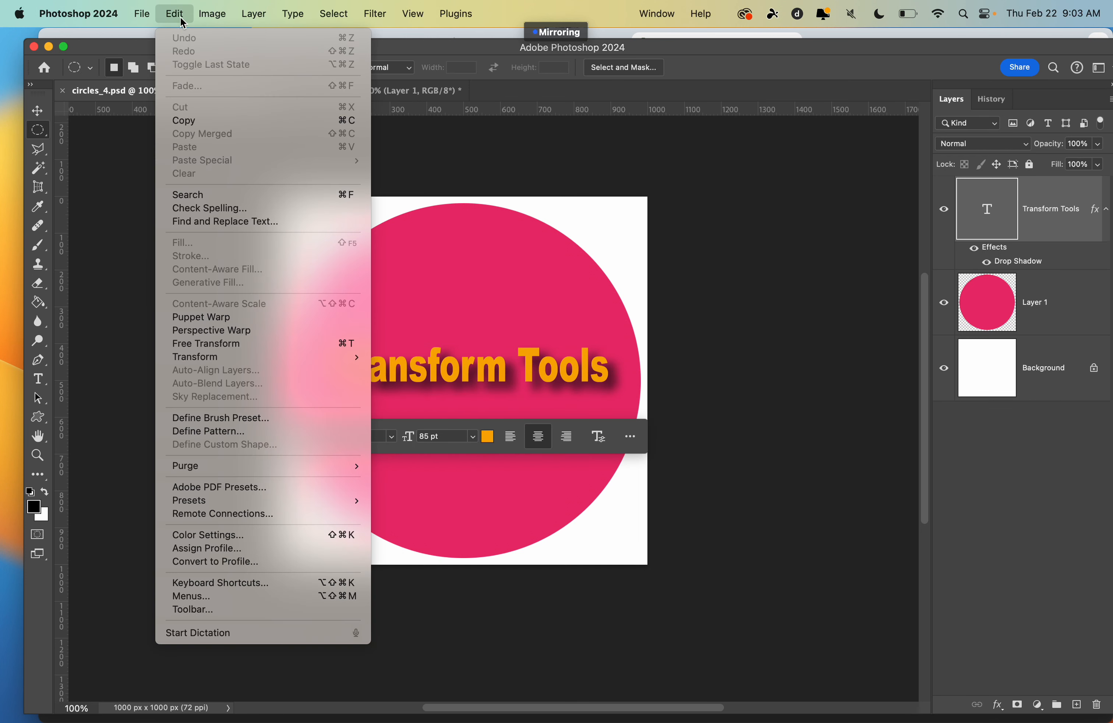
mouse_move(216, 360)
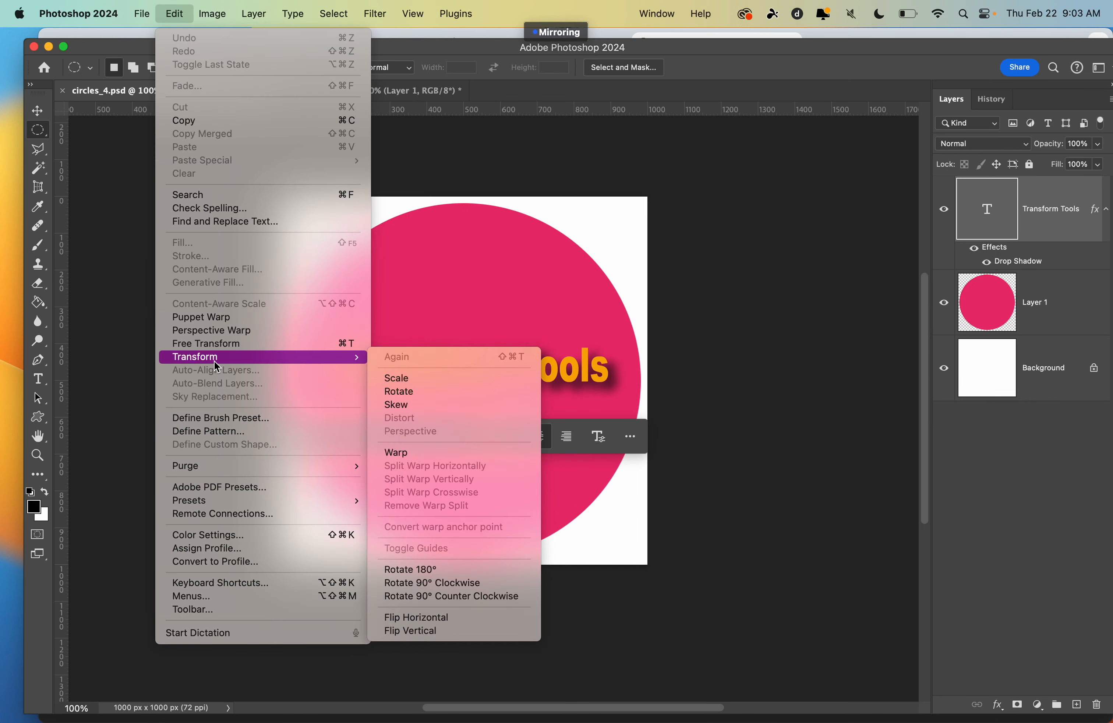
click(444, 454)
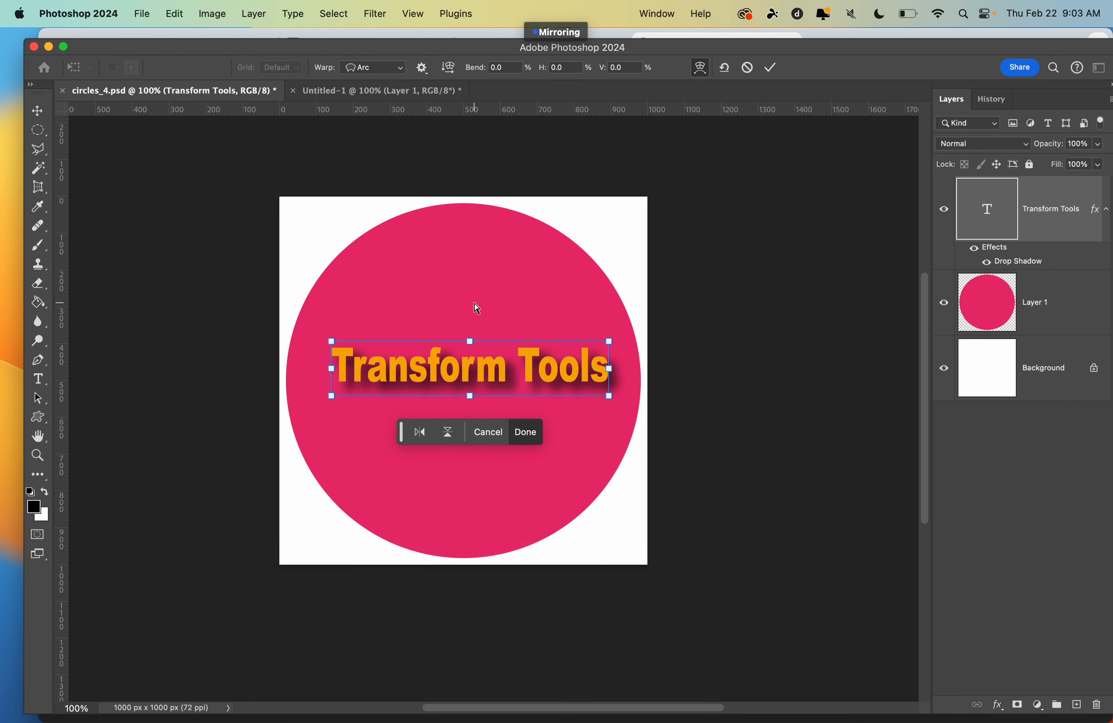
key(m)
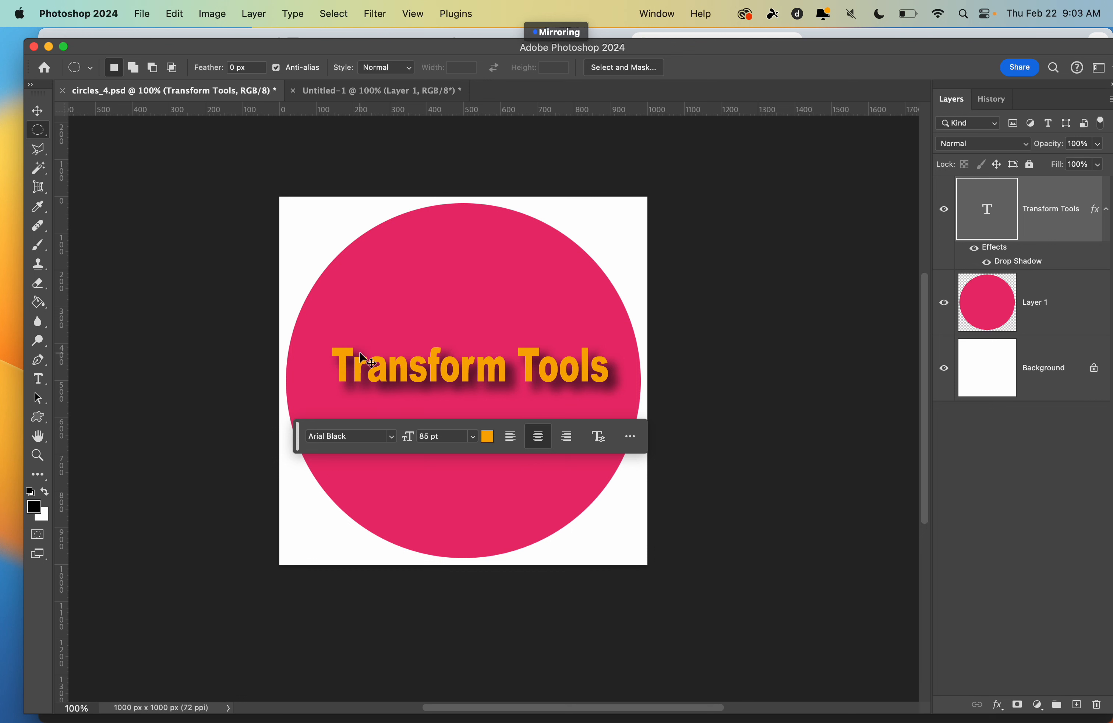
drag(327, 346, 575, 396)
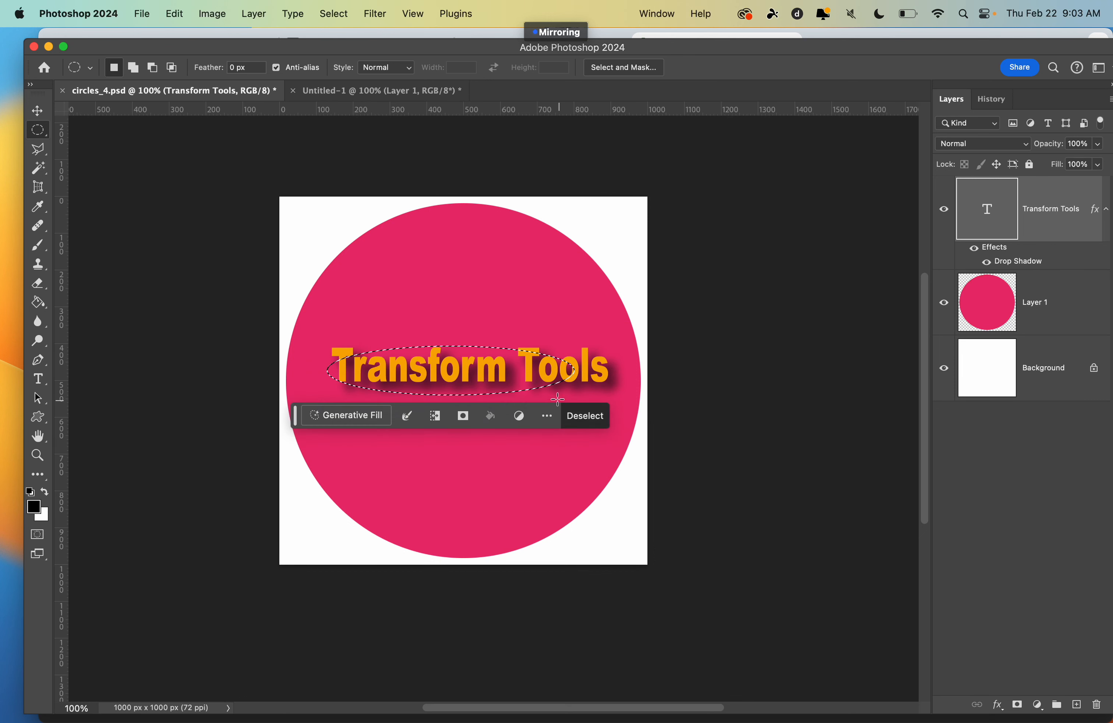
click(491, 364)
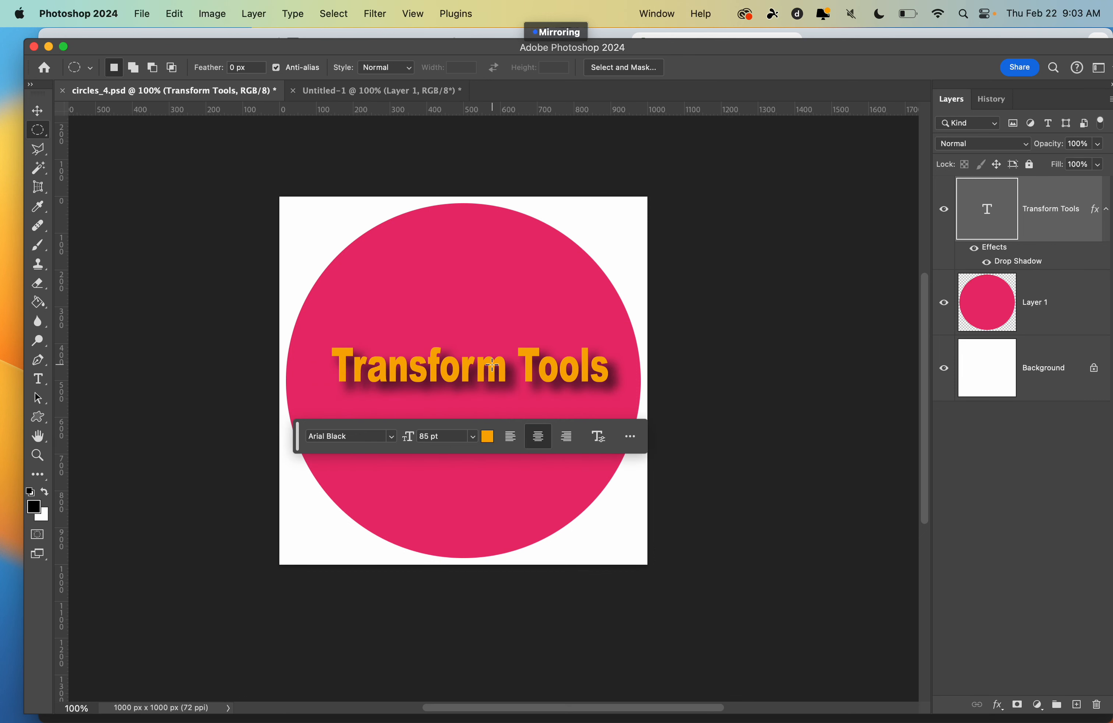
Warp the Transform Tools text layer with the Arc style and set its bend to 54.4%.
click(1036, 325)
click(1006, 222)
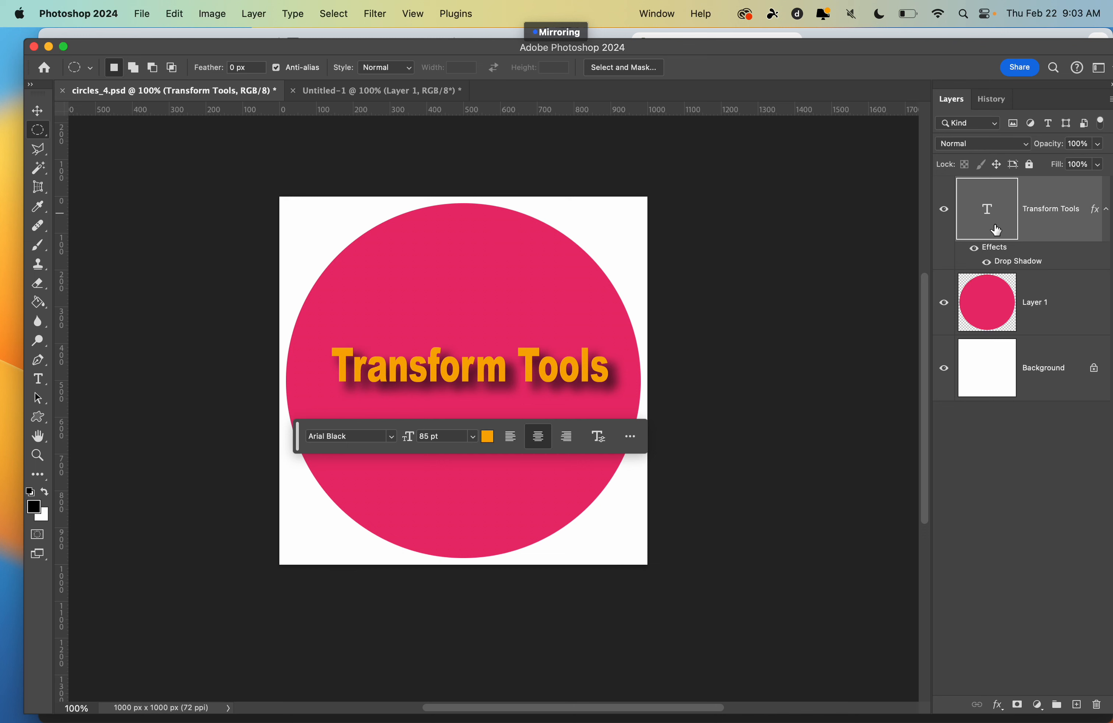
click(174, 14)
mouse_move(215, 357)
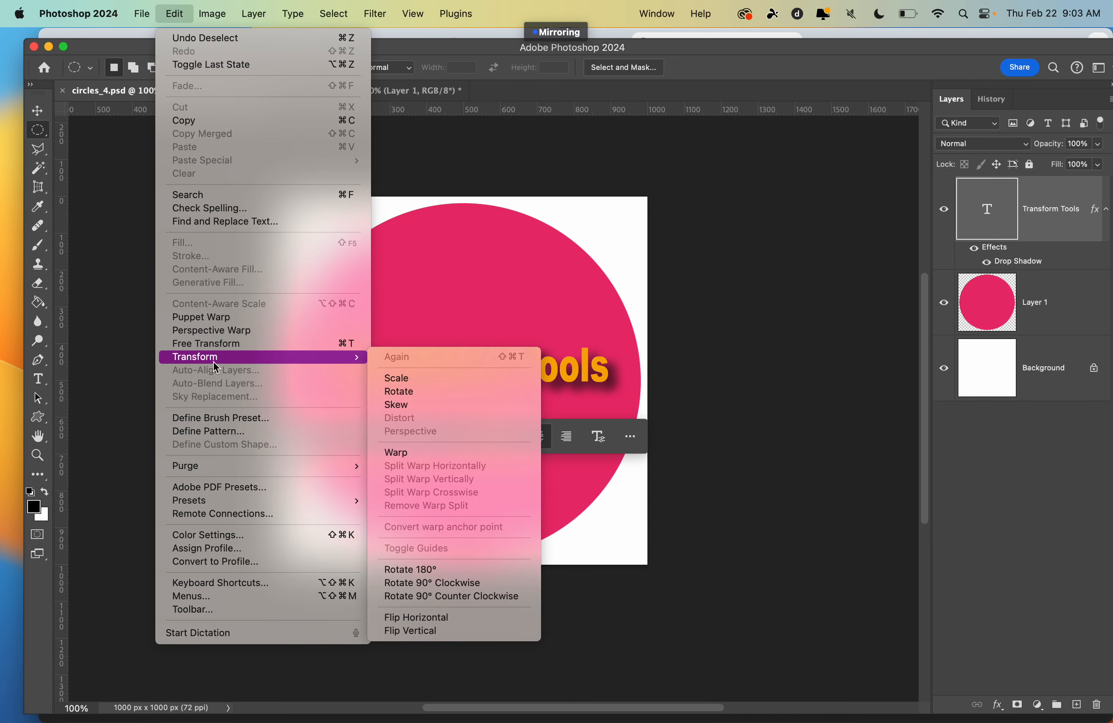
click(398, 453)
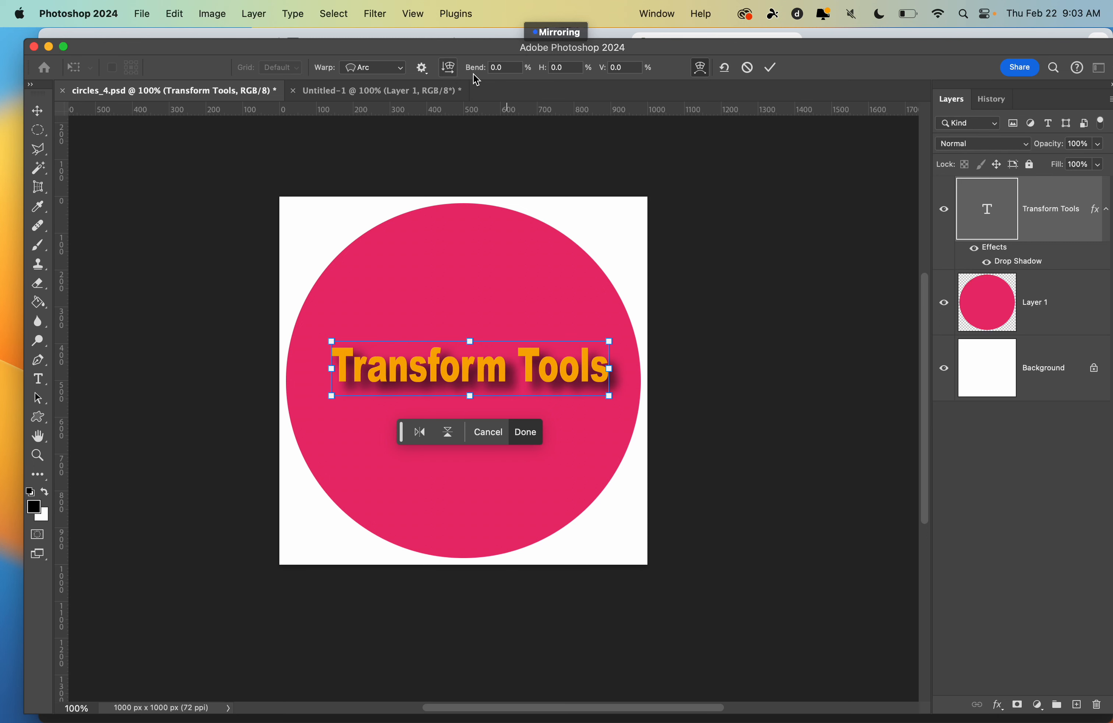
mouse_move(475, 70)
mouse_down()
mouse_move(559, 81)
mouse_move(492, 72)
mouse_up()
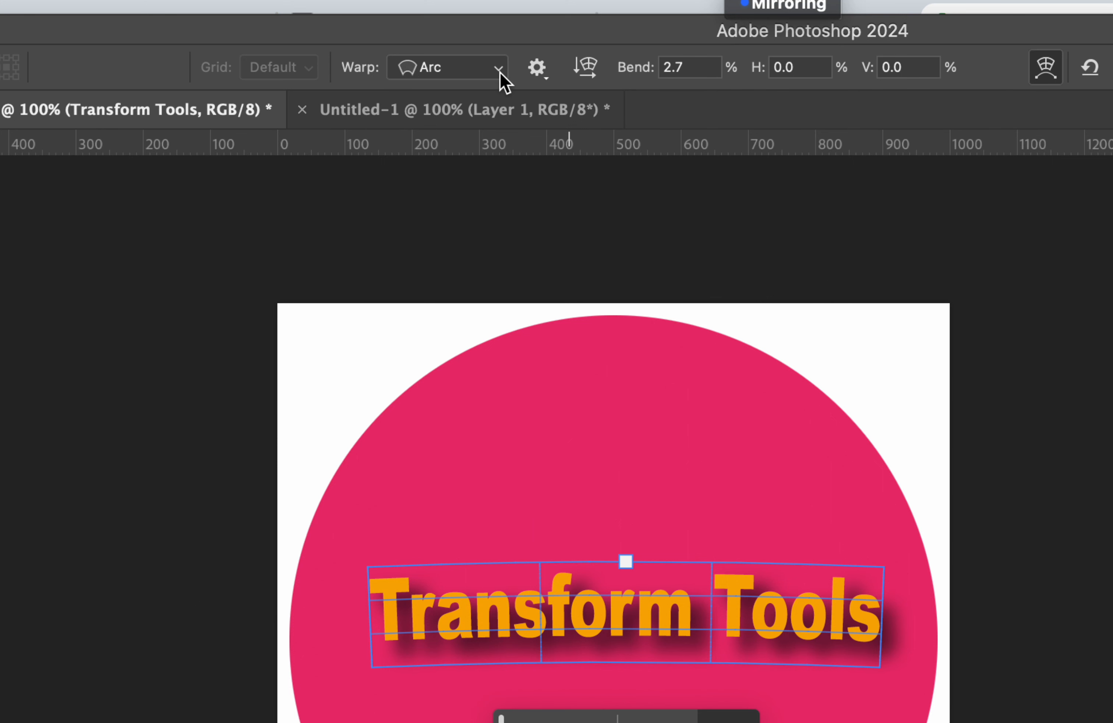
click(501, 71)
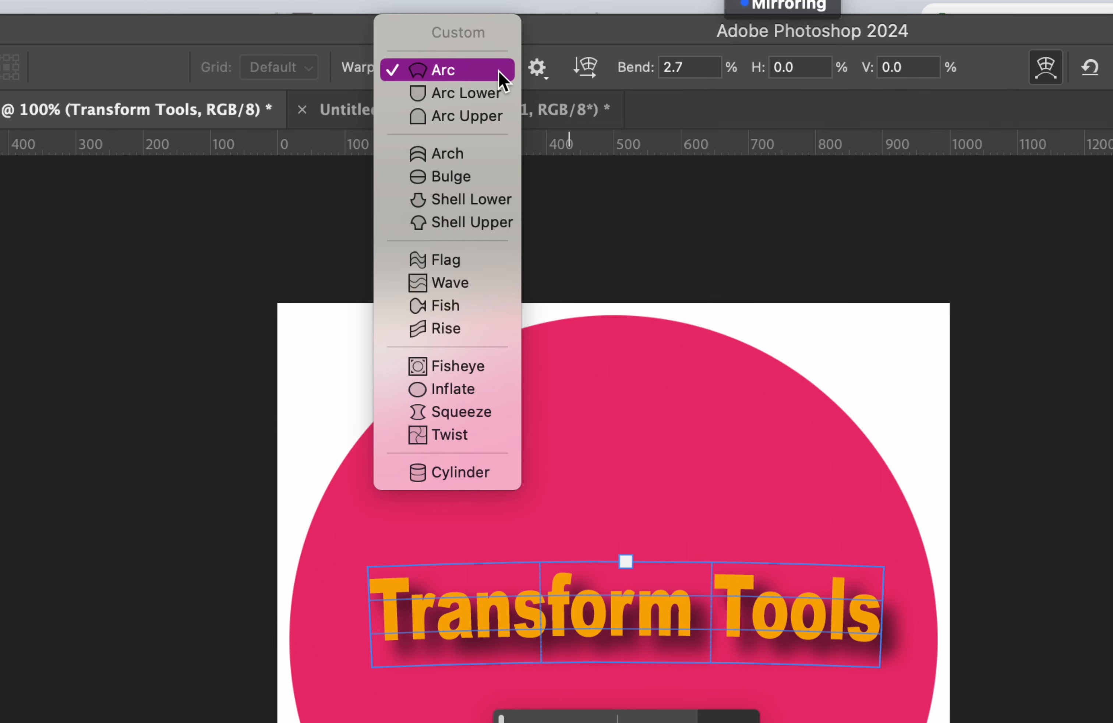
click(489, 68)
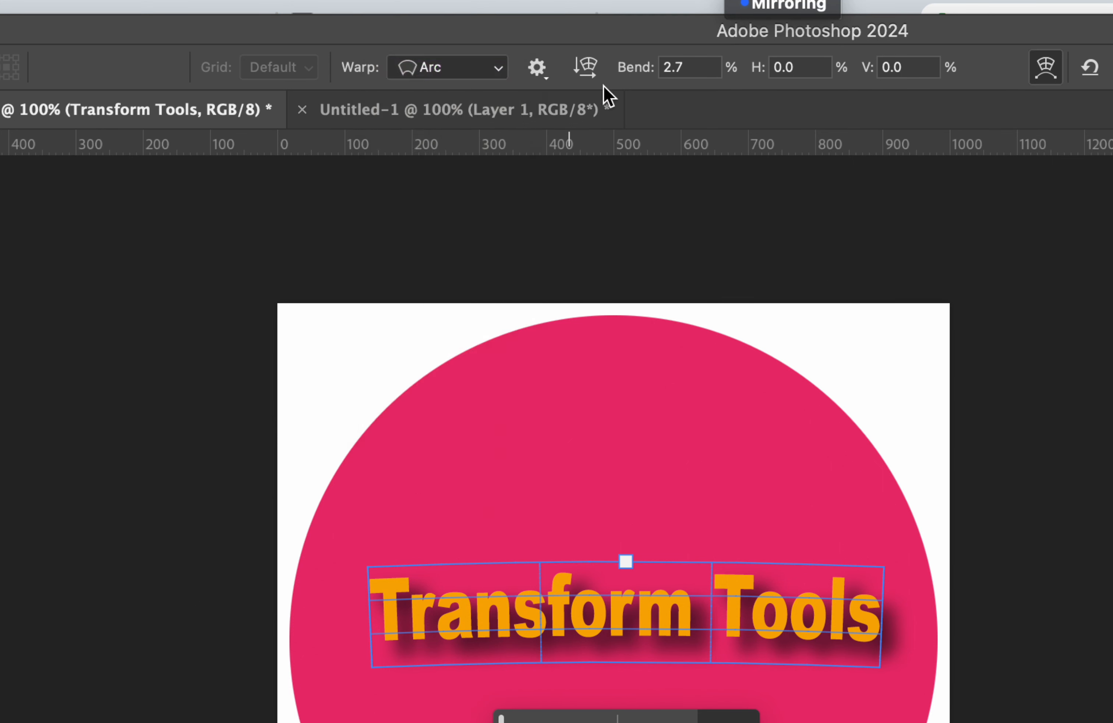
drag(644, 80, 747, 105)
drag(523, 77, 964, 141)
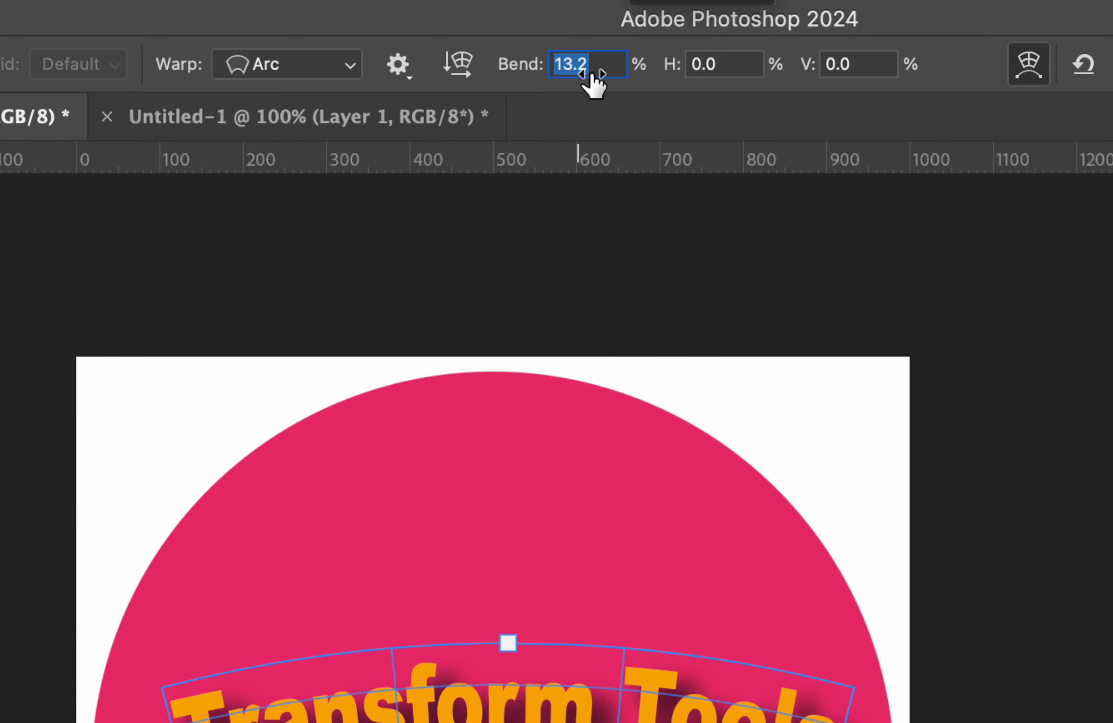
drag(1069, 157, 1112, 168)
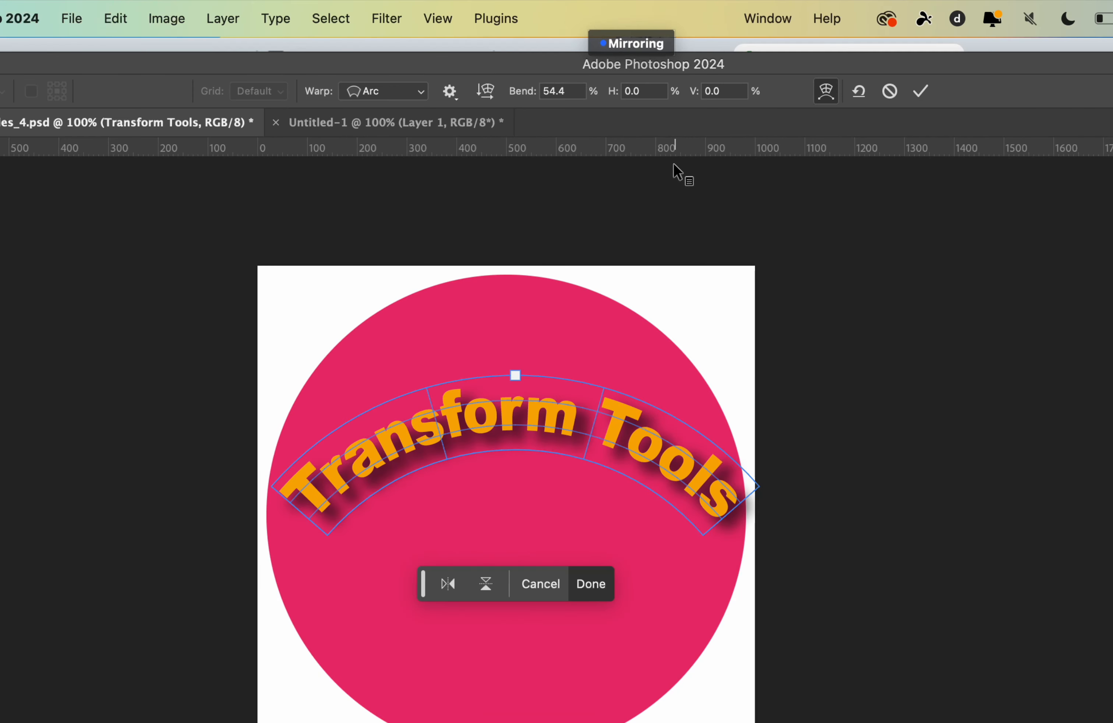
Set the text warp's horizontal distortion to -8.5% and its vertical distortion to -20.5%.
drag(620, 85, 562, 94)
drag(123, 81, 526, 81)
drag(678, 91, 490, 99)
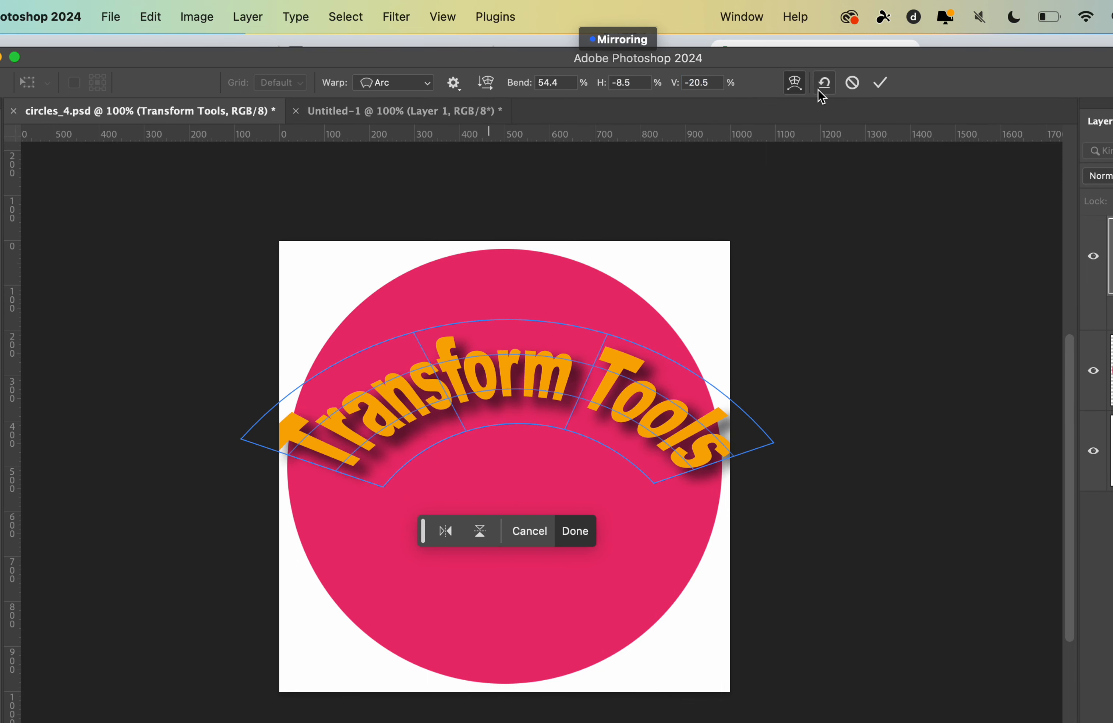
Change the text warp to Arc Lower with a 100% bend, and move the warped text slightly up within the circle.
click(426, 83)
click(419, 101)
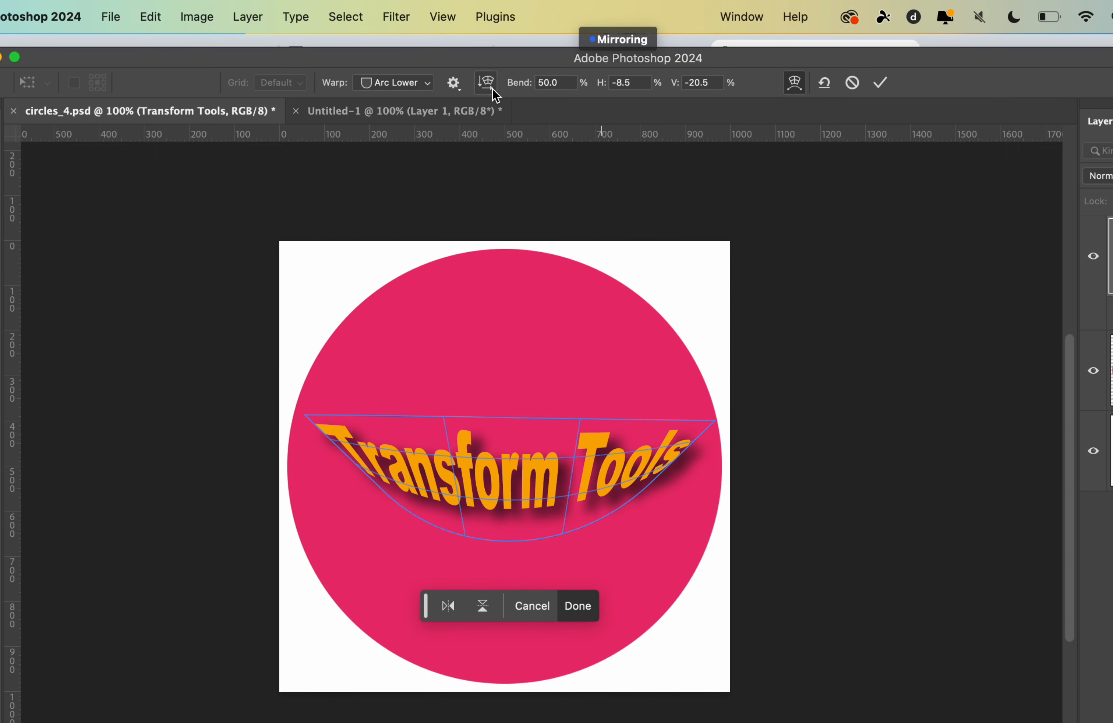
drag(520, 84, 1098, 136)
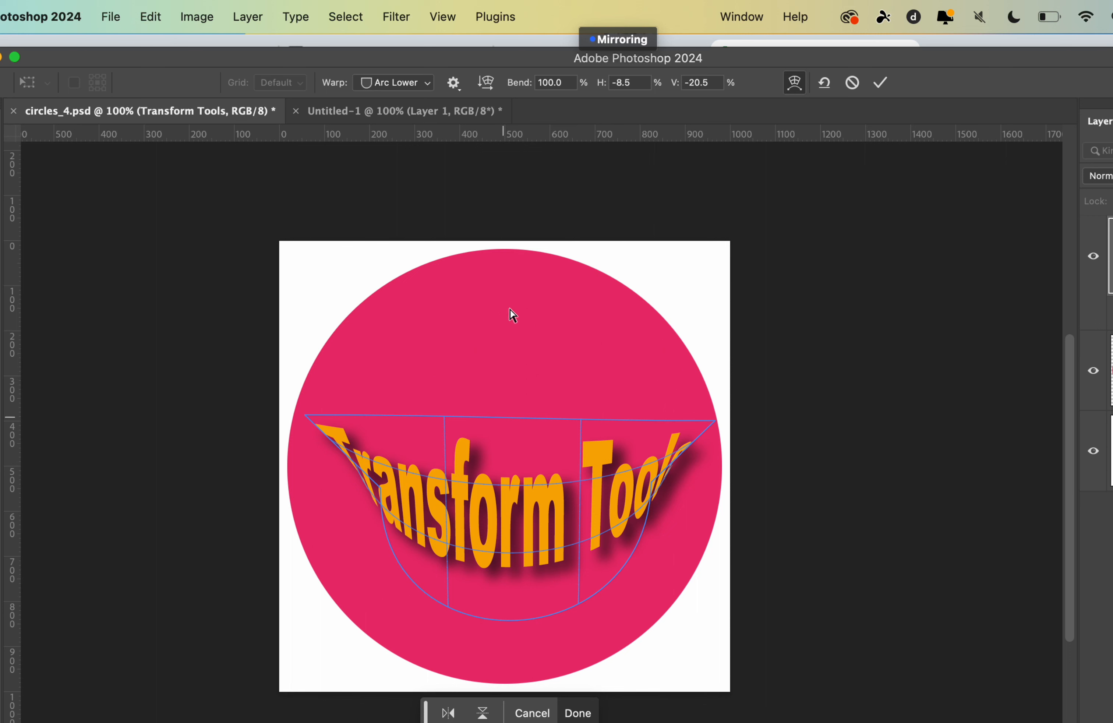
drag(526, 619, 509, 500)
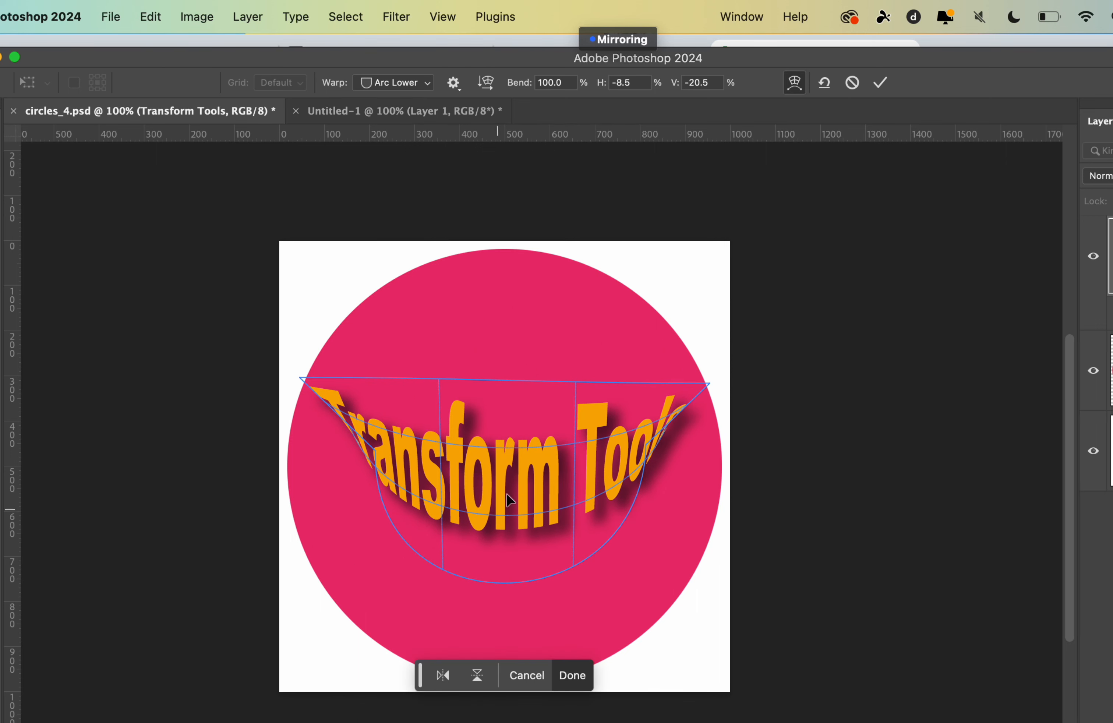
Switch the Transform Tools text warp to Arc with a 91% bend, shift the text slightly down, and apply the warp.
click(386, 87)
click(392, 68)
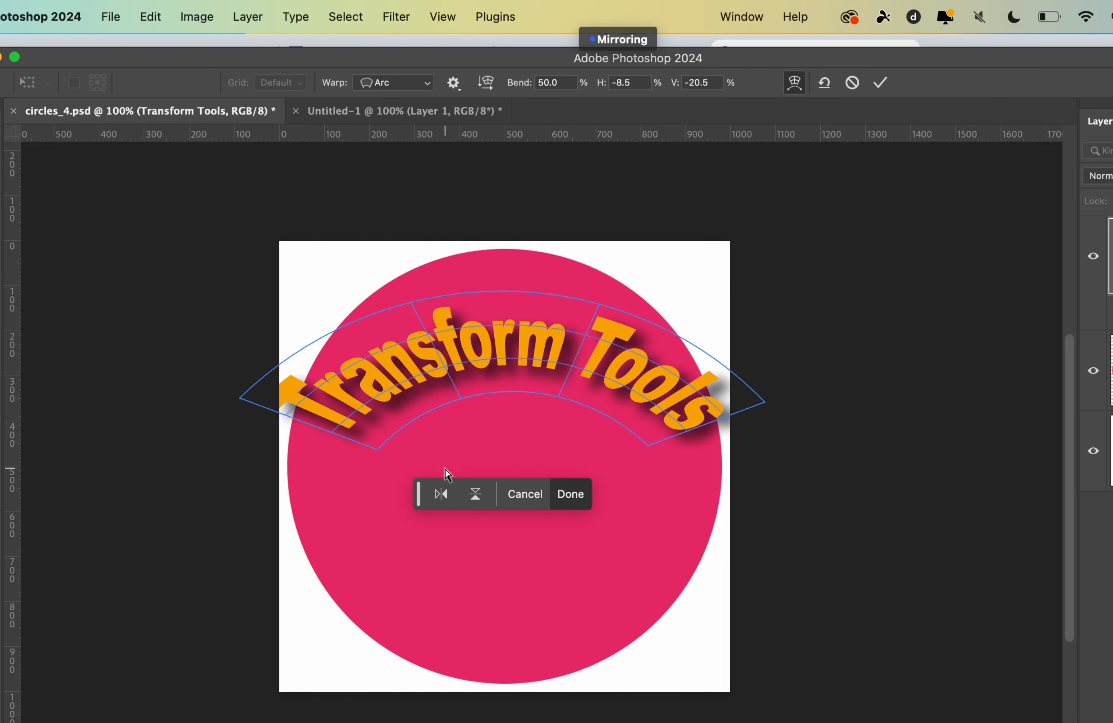
drag(454, 362, 482, 401)
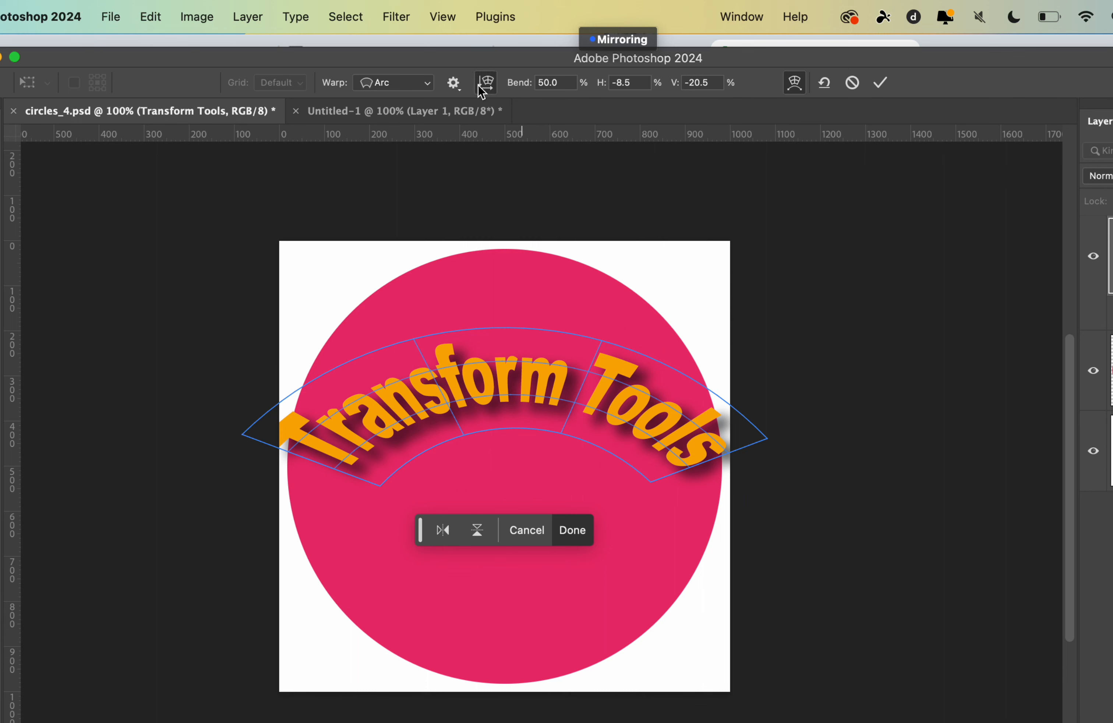
drag(512, 86, 893, 146)
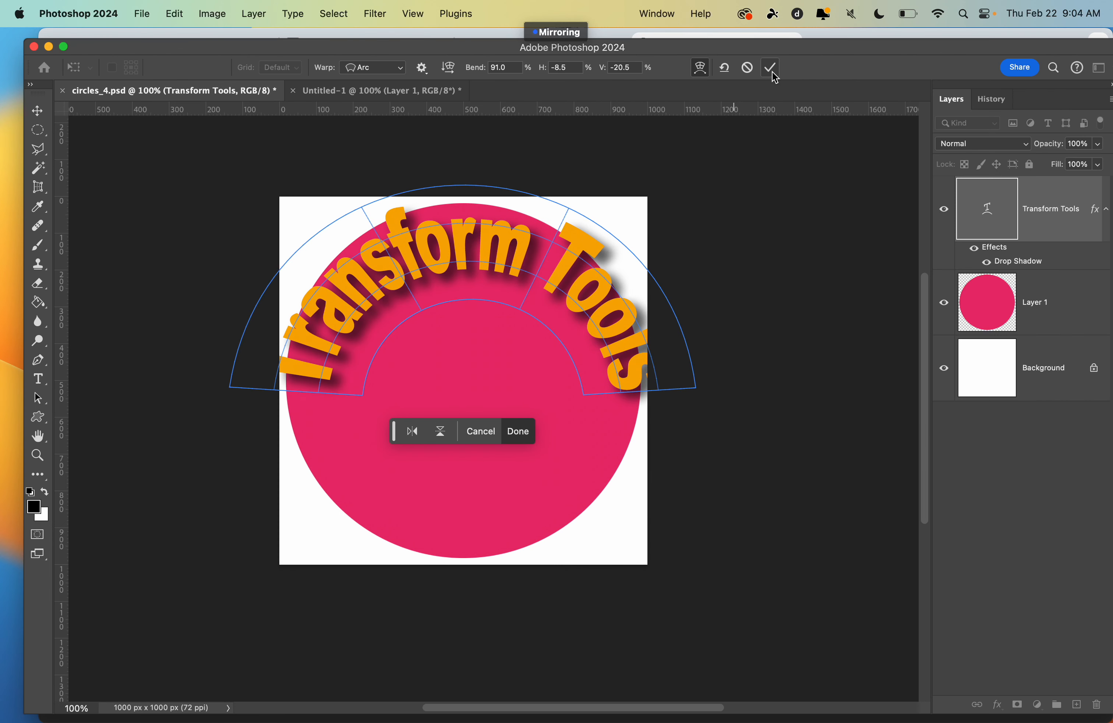
click(771, 69)
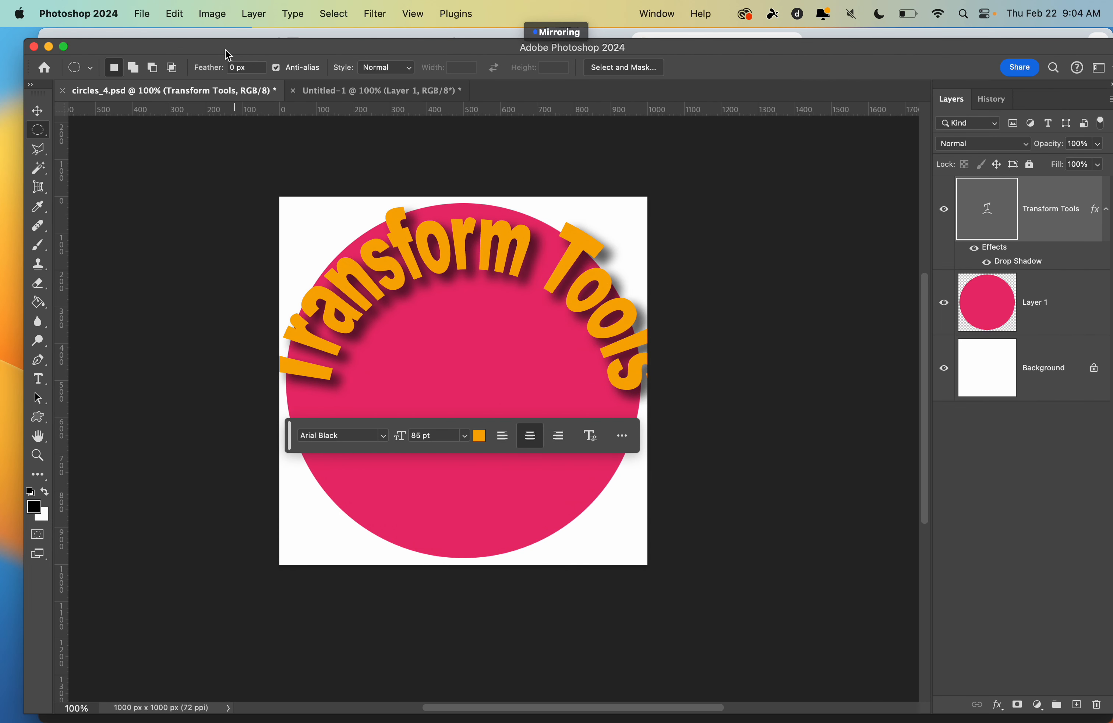
Warp the pink circle on Layer 1 by pulling its upper edge slightly up and left near the first third, and apply the warp.
click(174, 14)
mouse_move(217, 358)
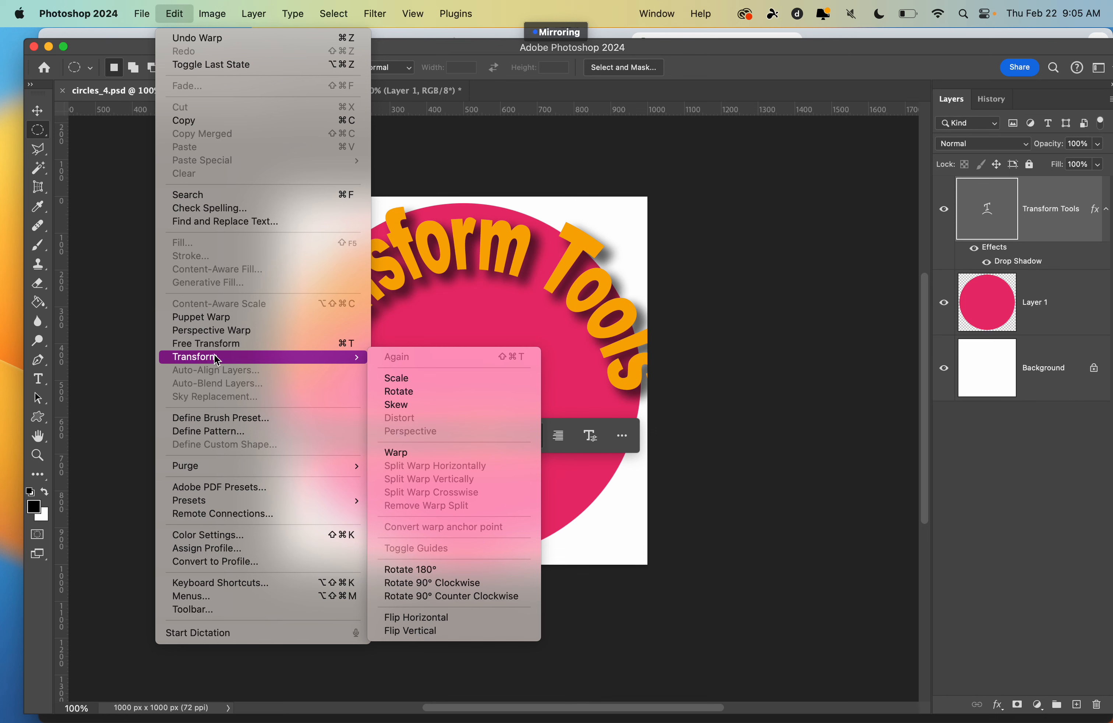
click(1053, 317)
click(1029, 314)
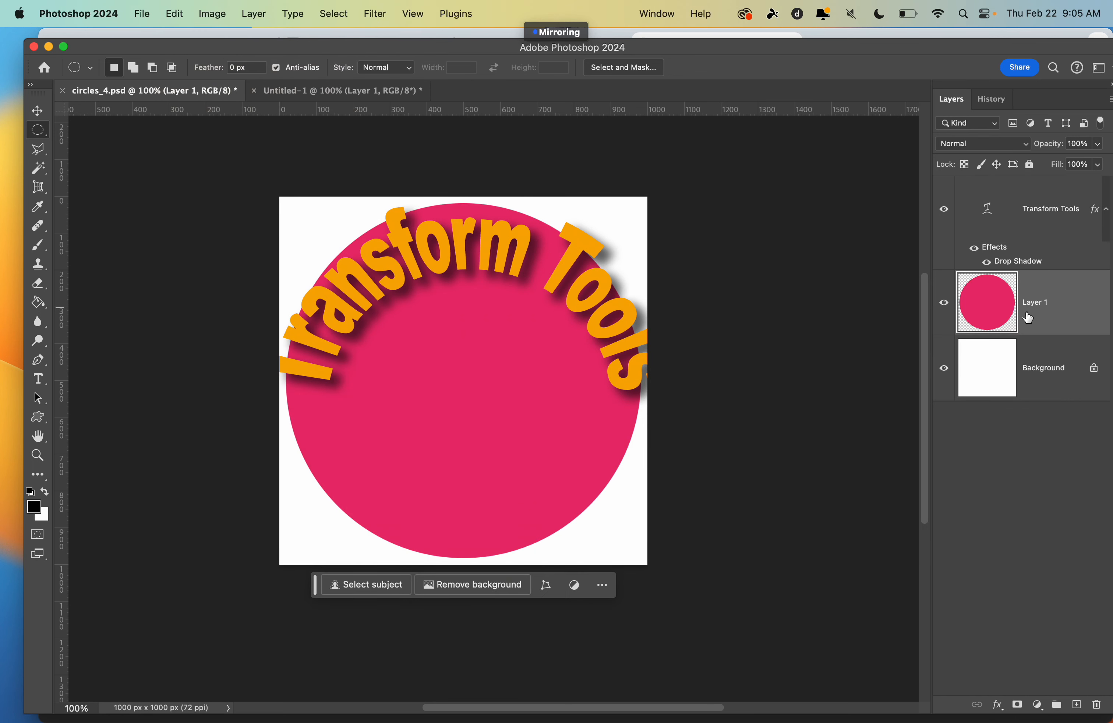
click(176, 14)
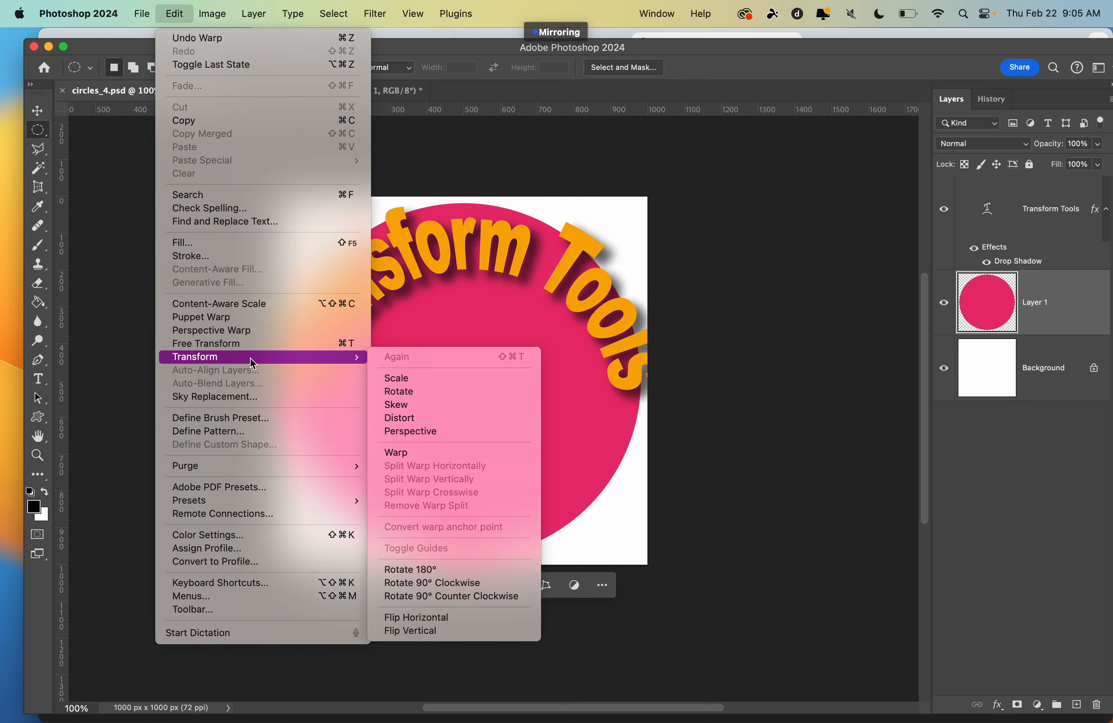
click(424, 452)
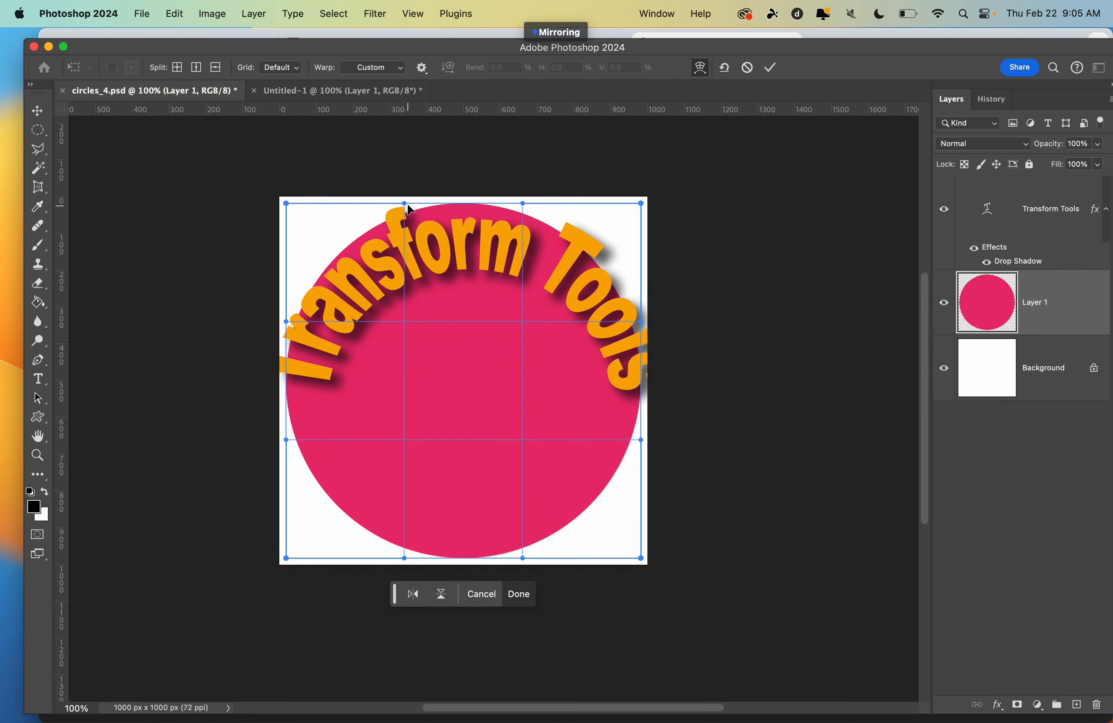
drag(404, 204, 391, 193)
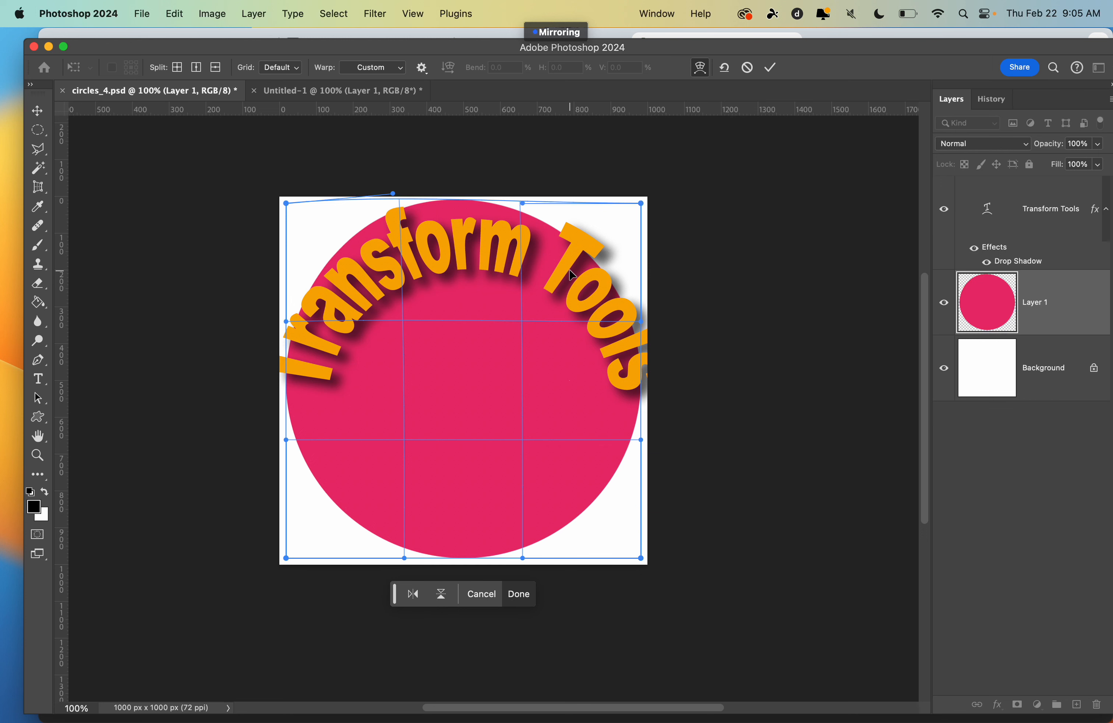
key(Return)
key(m)
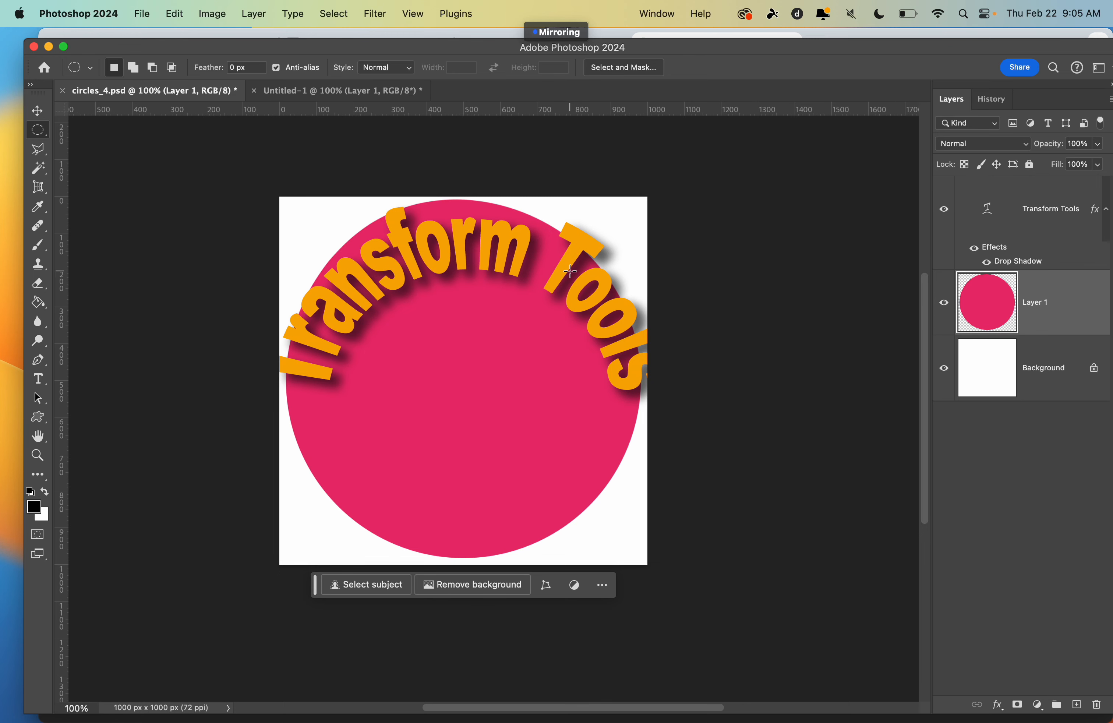
Switch to Finder and open the inner U11L1 folder inside Downloads > 1 Intro Graphics > U11L1.
key(super+Tab)
key(super+Tab)
key(super+Tab)
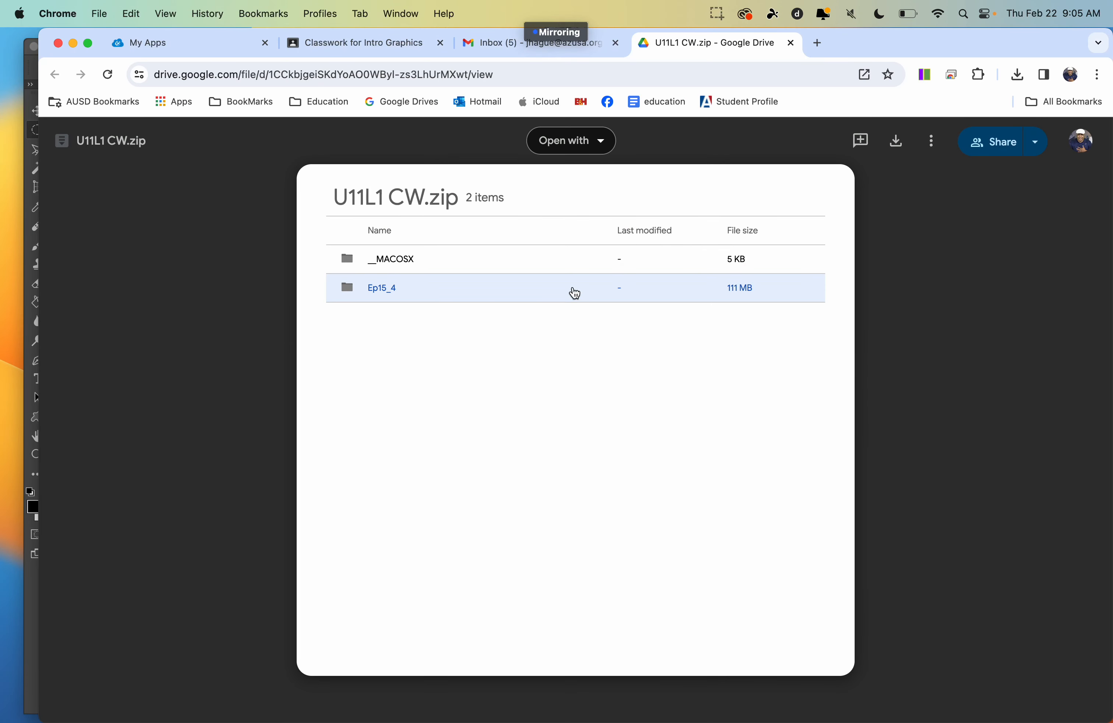
key(super+Tab)
key(super+Tab)
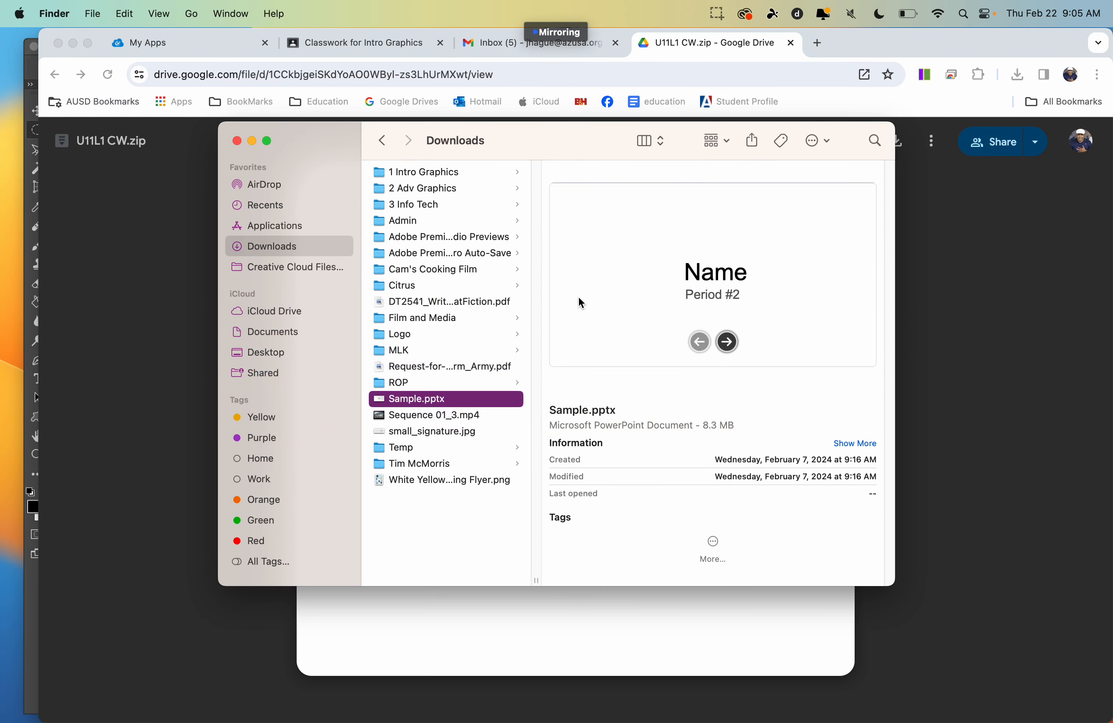
click(422, 173)
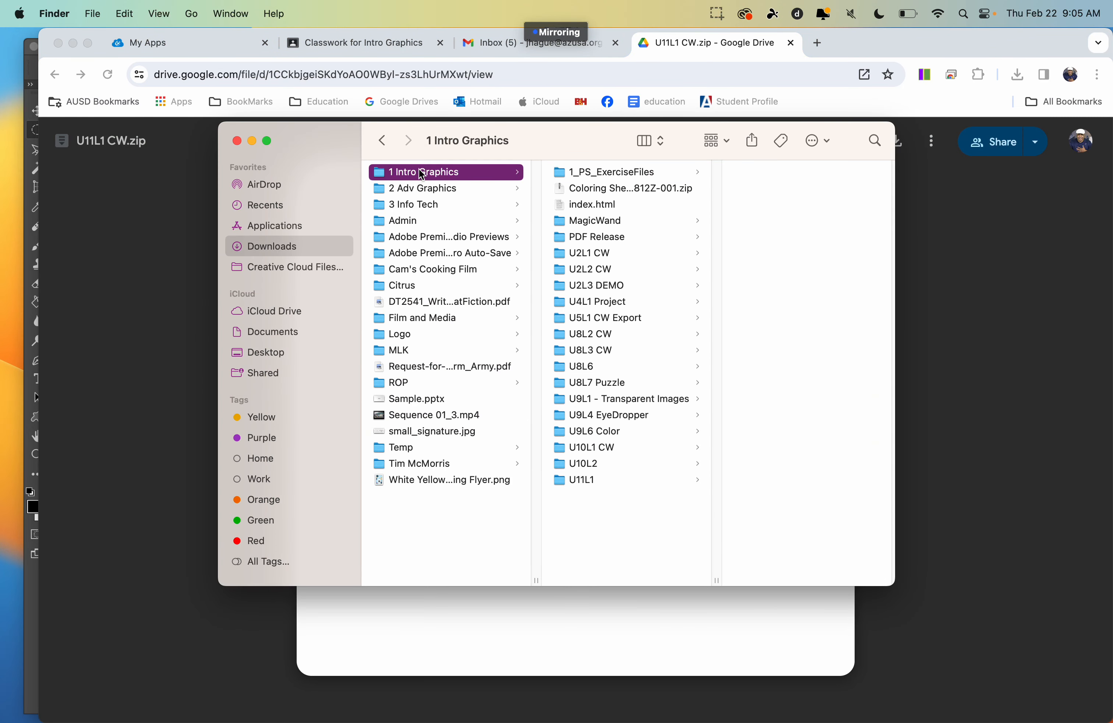
click(586, 480)
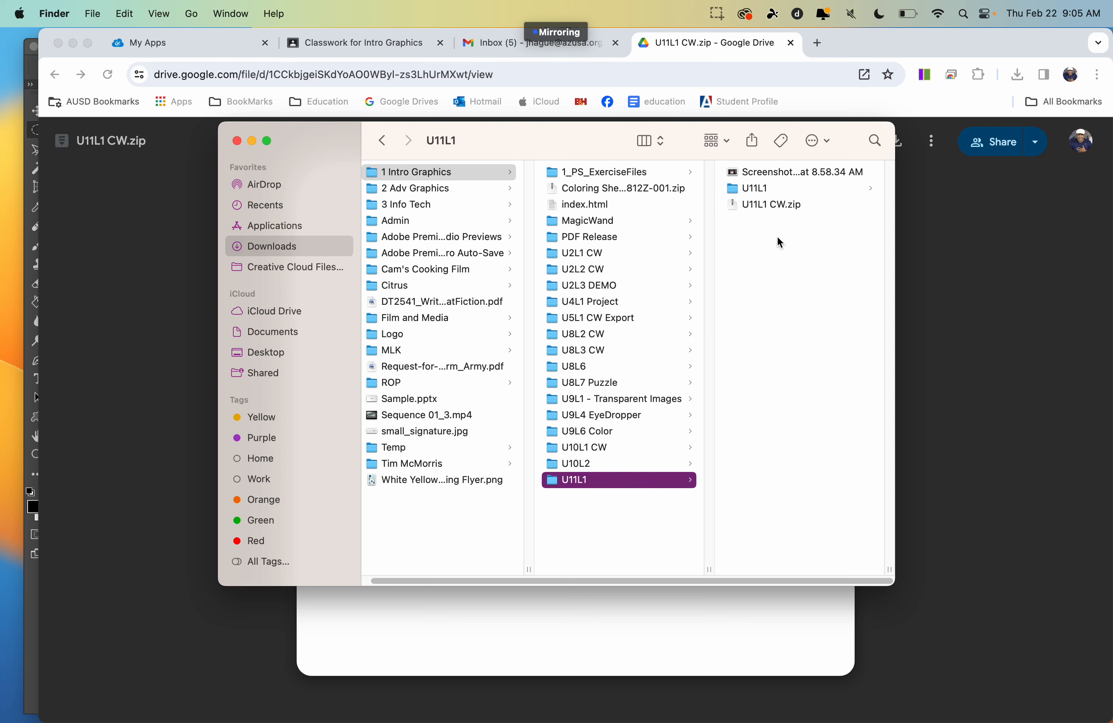
click(764, 189)
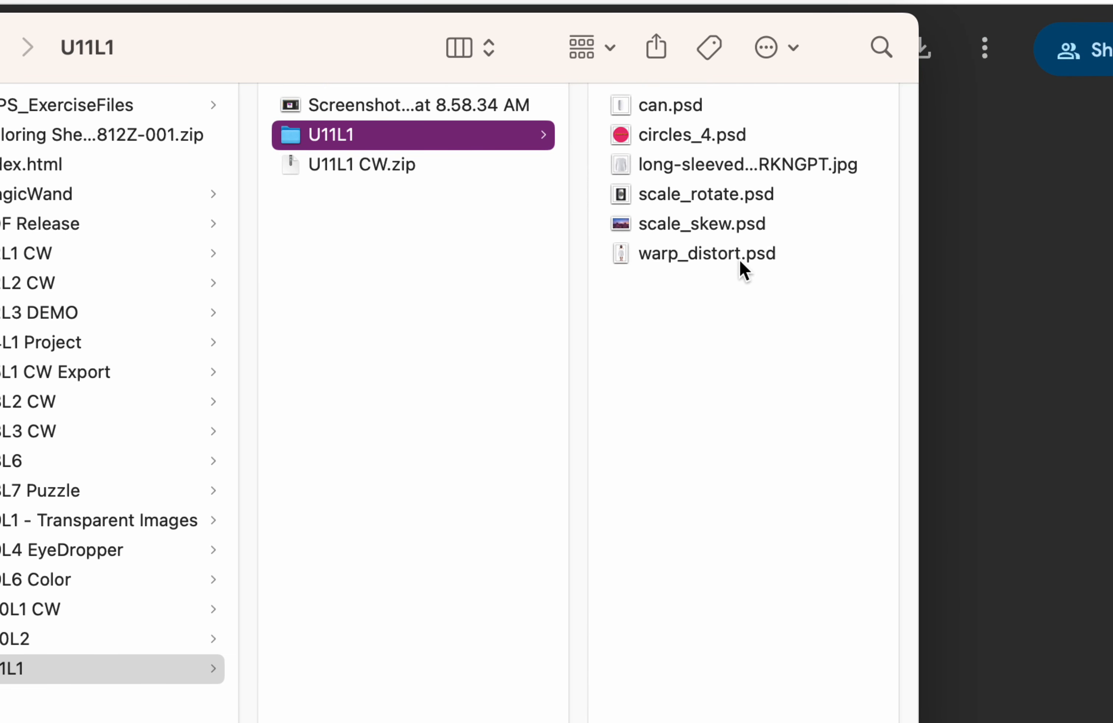
Preview the long-sleeved T-shirt image and open warp_distort.psd in Adobe Photoshop 2024.
click(714, 254)
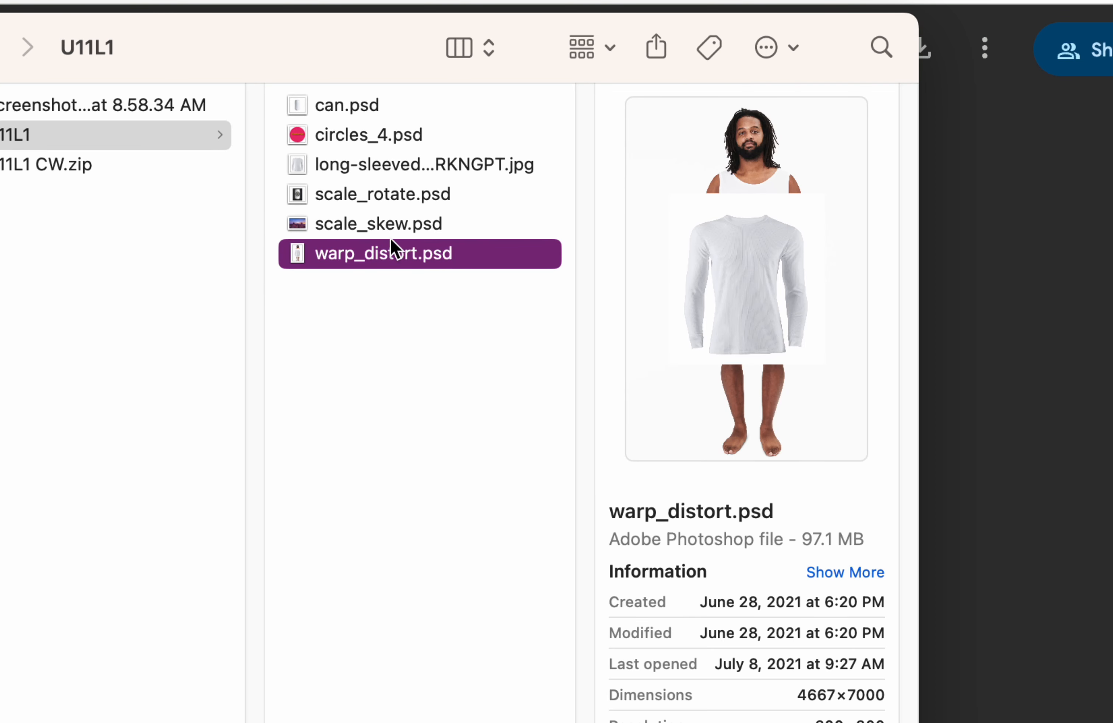
click(368, 167)
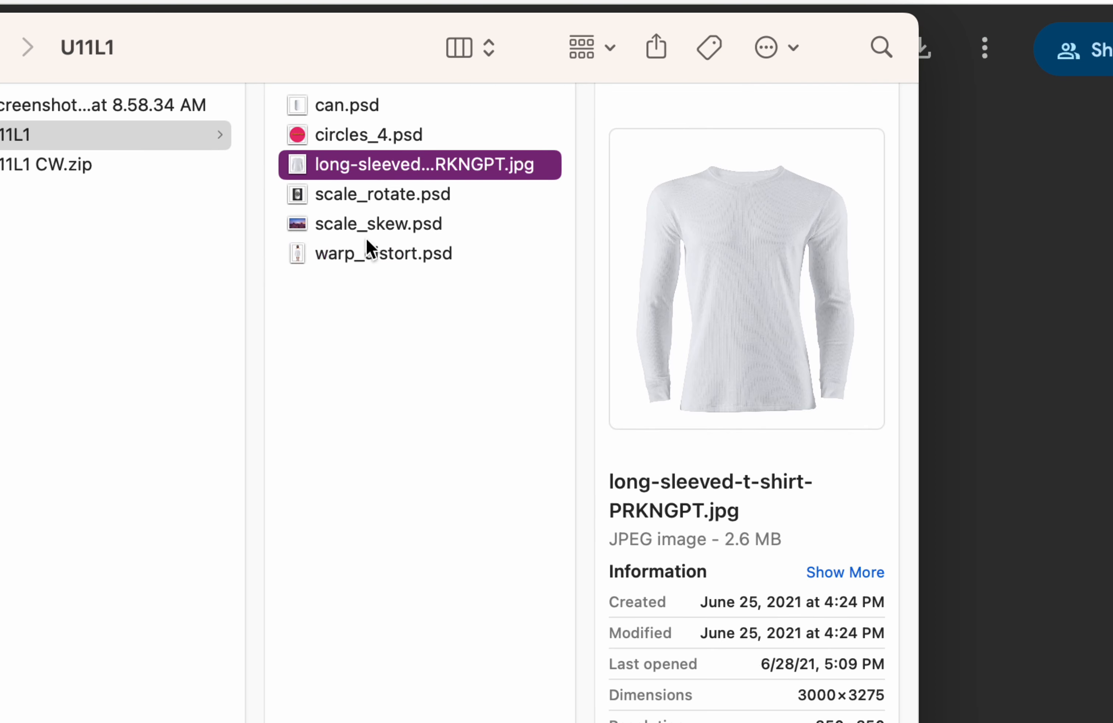
click(369, 258)
right_click(366, 256)
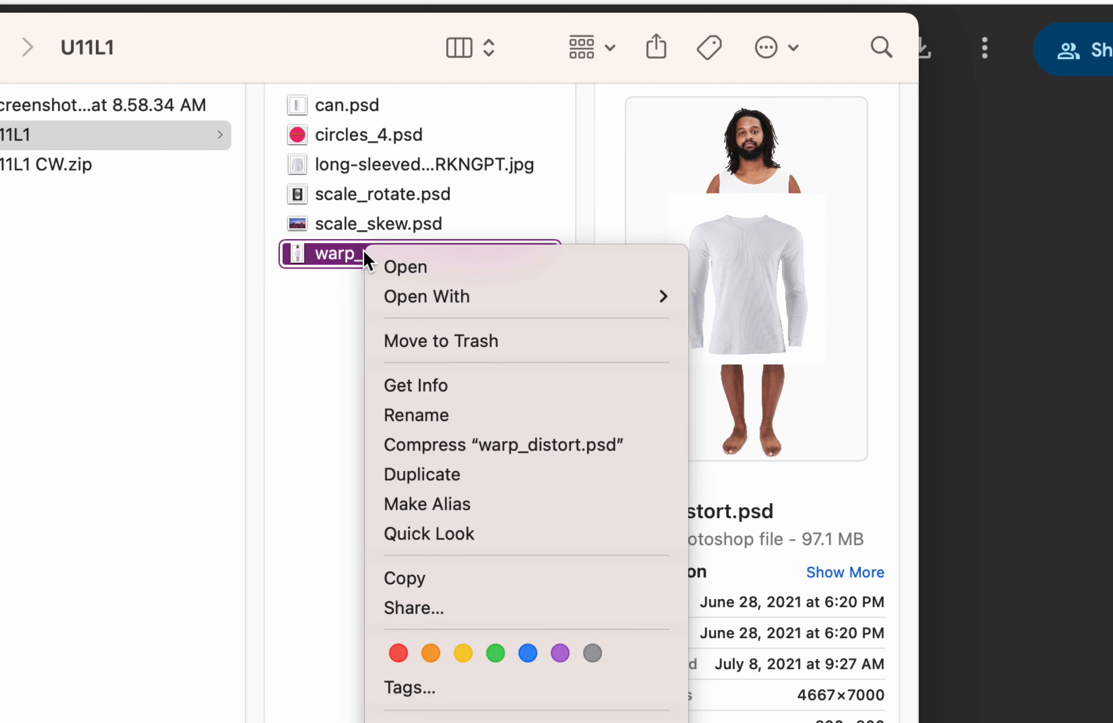
mouse_move(396, 296)
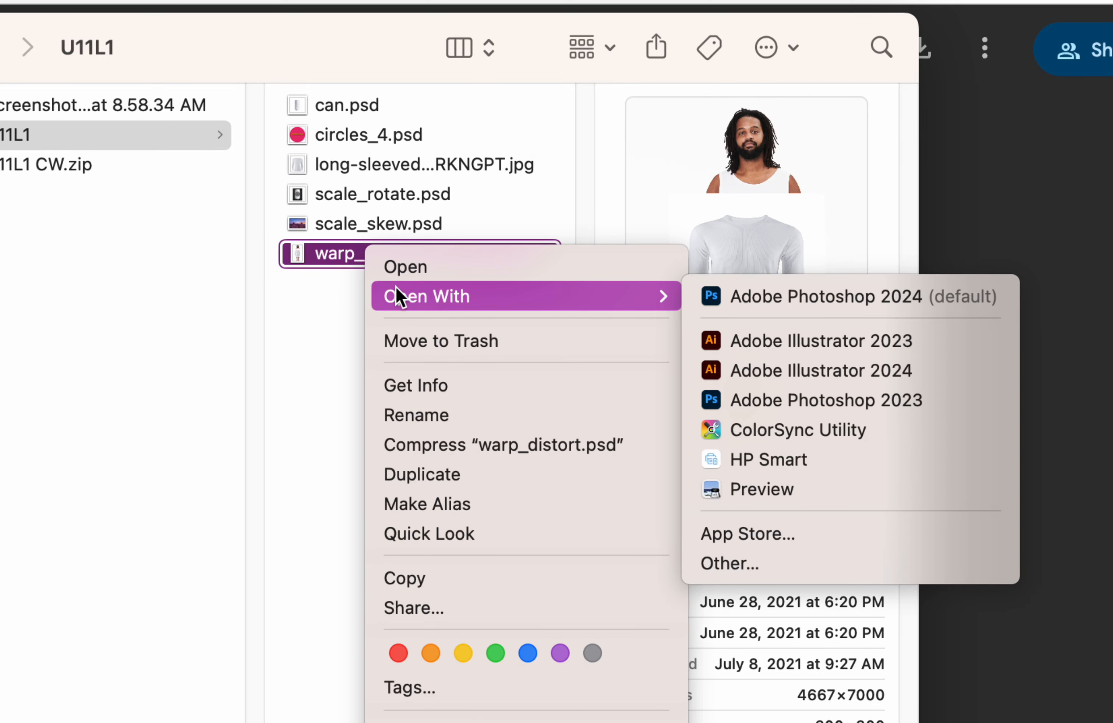
click(749, 299)
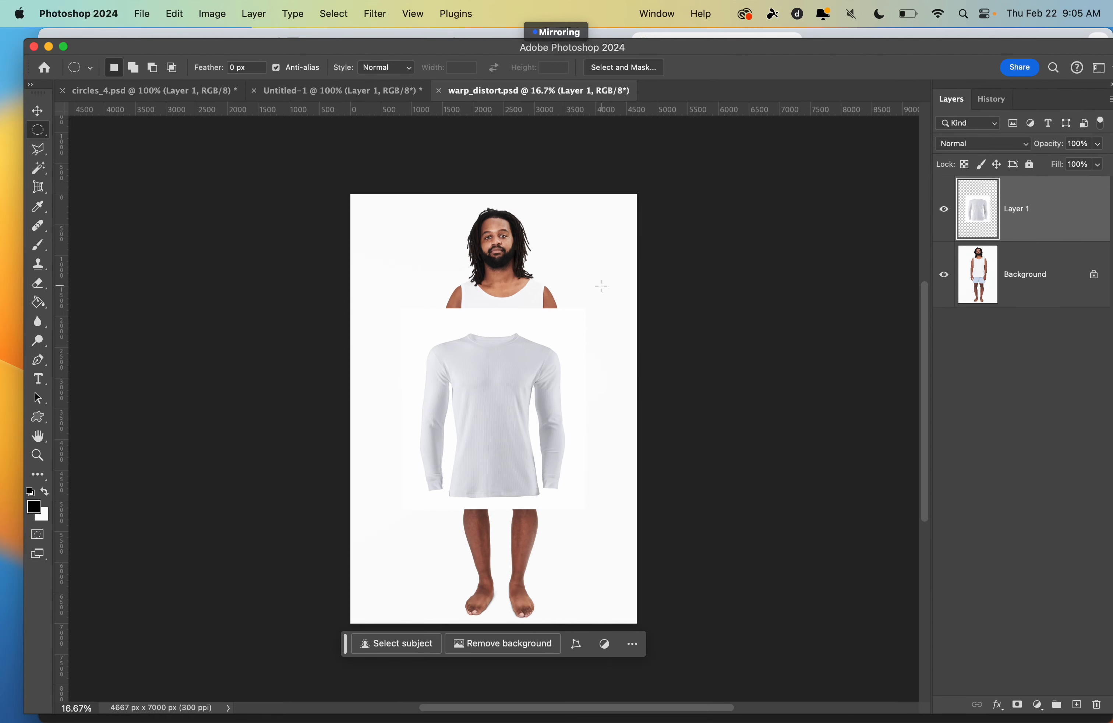
Move the shirt on Layer 1 slightly upward with the Move tool.
click(31, 113)
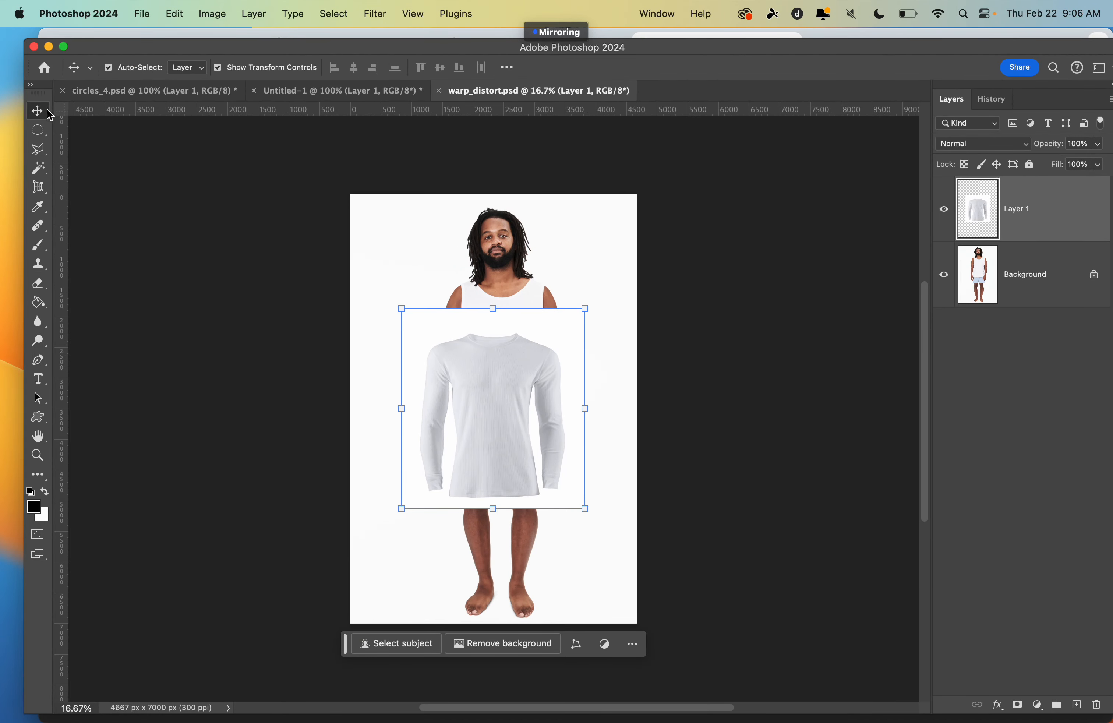
click(688, 311)
mouse_move(526, 378)
mouse_down()
mouse_move(550, 331)
mouse_move(530, 339)
mouse_move(568, 418)
mouse_move(760, 390)
mouse_move(545, 391)
mouse_move(501, 379)
mouse_move(524, 355)
mouse_move(531, 390)
mouse_move(535, 355)
mouse_up()
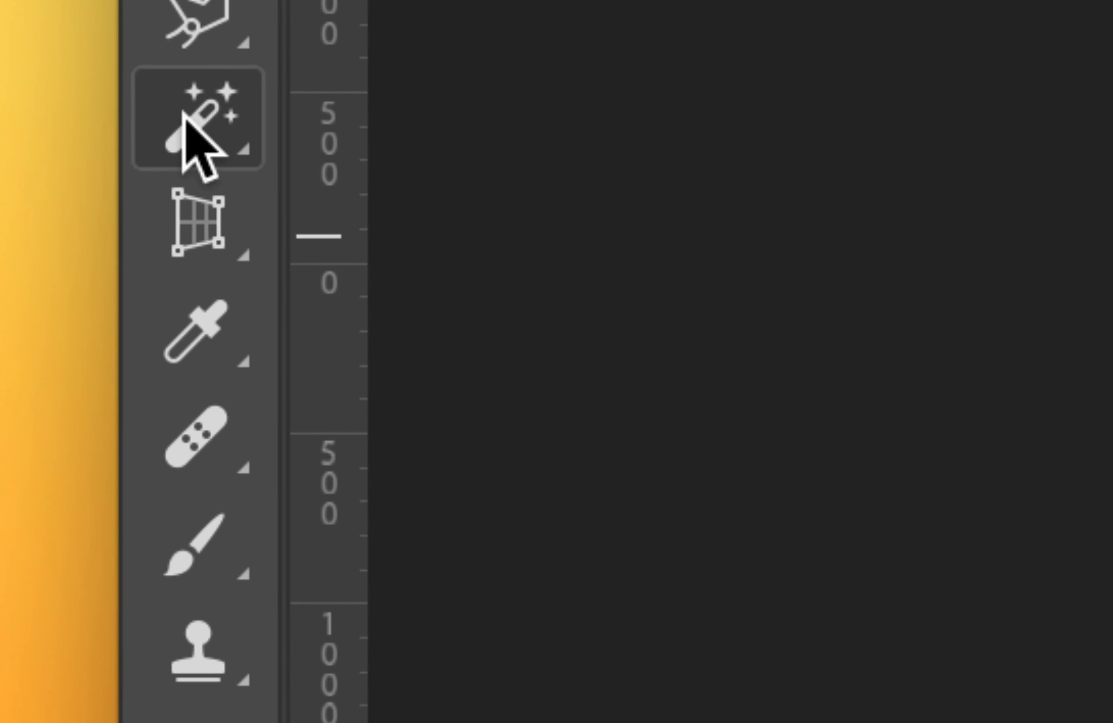
Try a Magic Wand selection of the shirt's white background, set the tolerance to 10, and clear the selection.
click(188, 123)
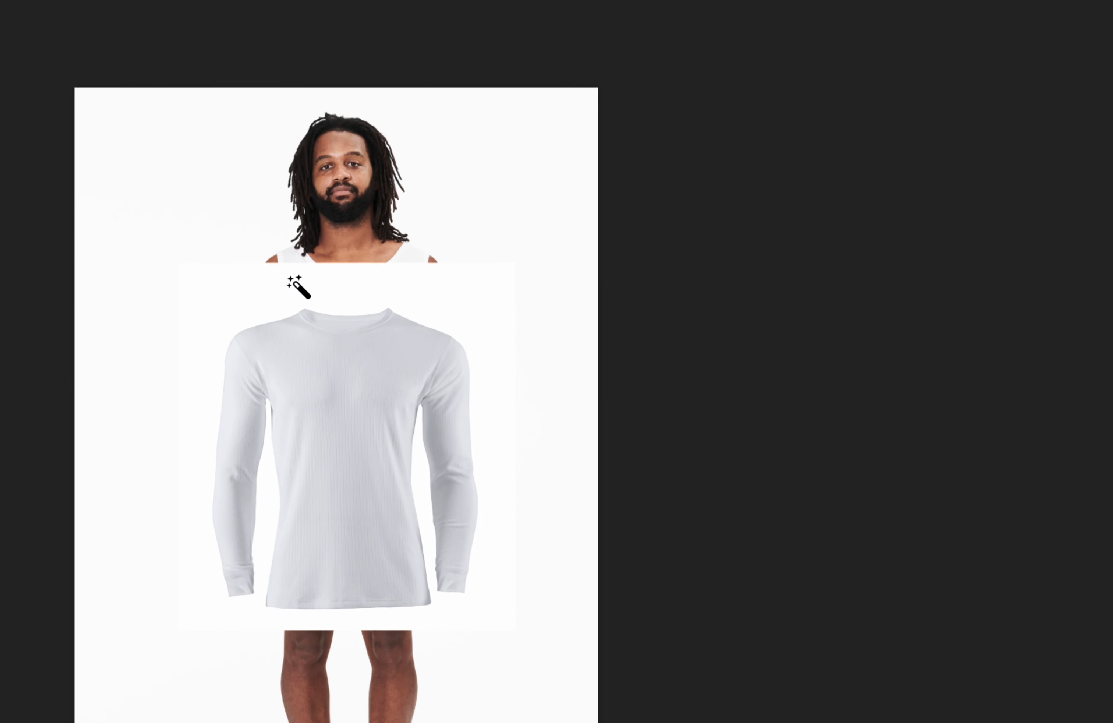
click(298, 285)
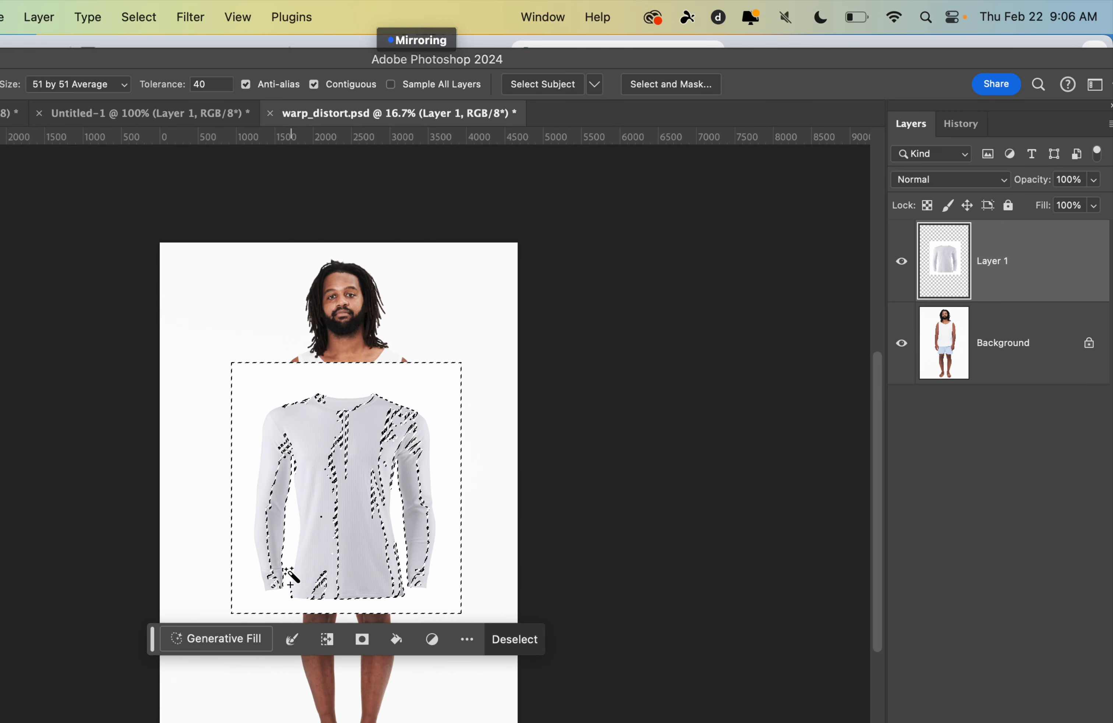
click(165, 85)
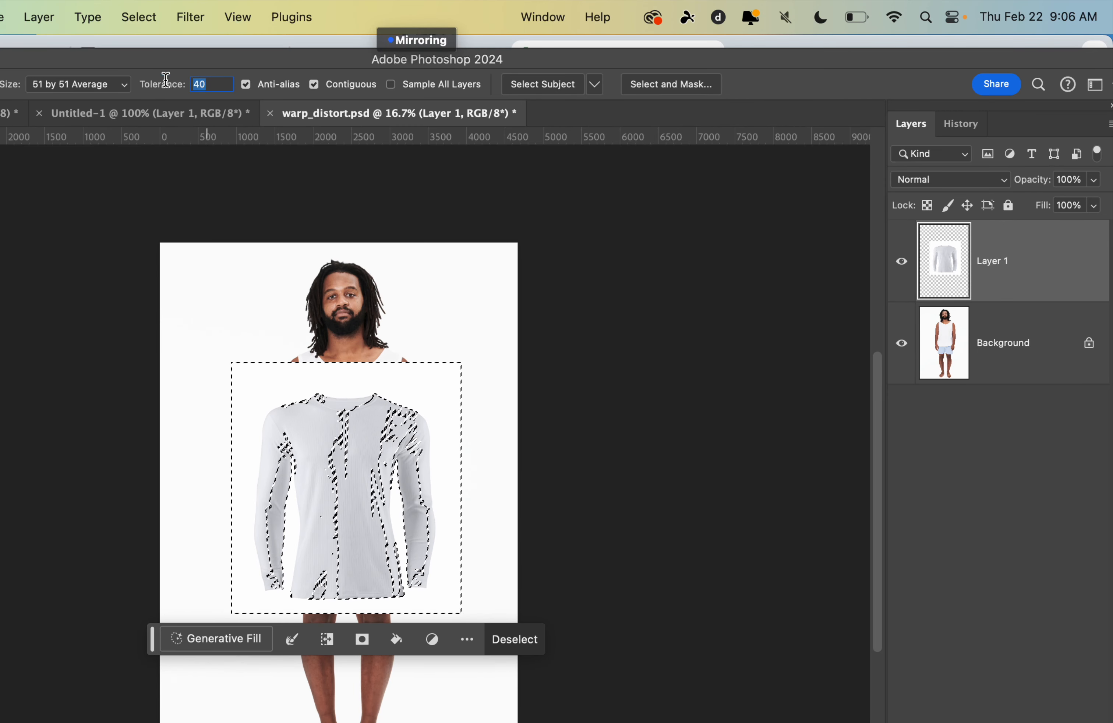
text(10)
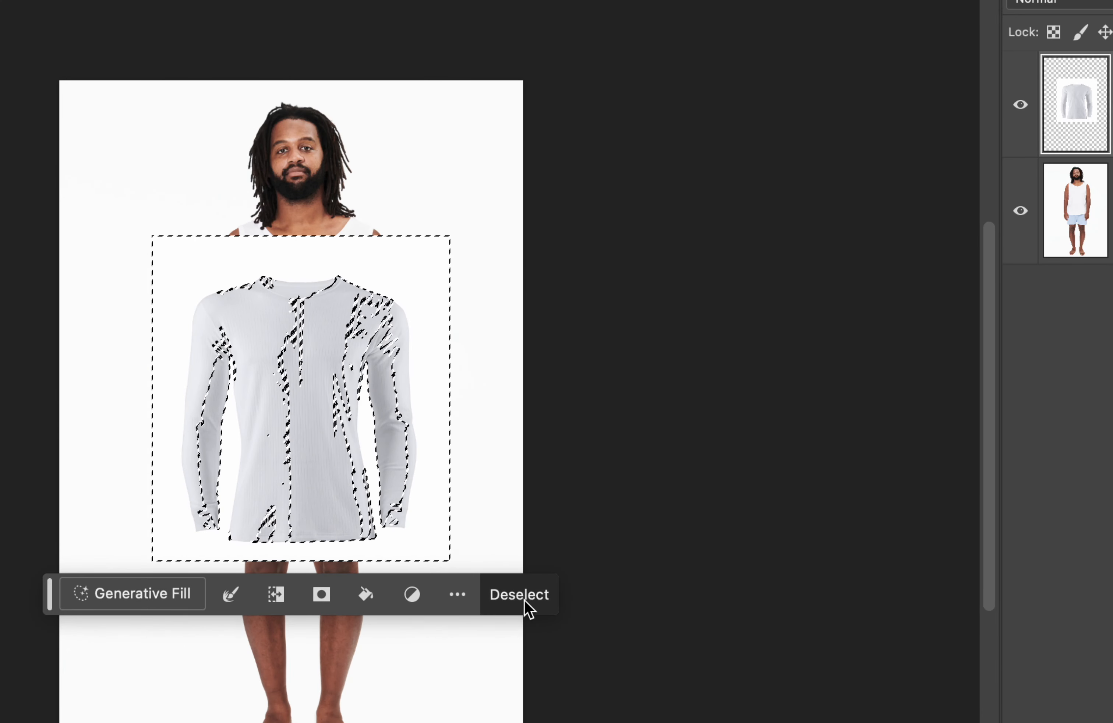
click(540, 564)
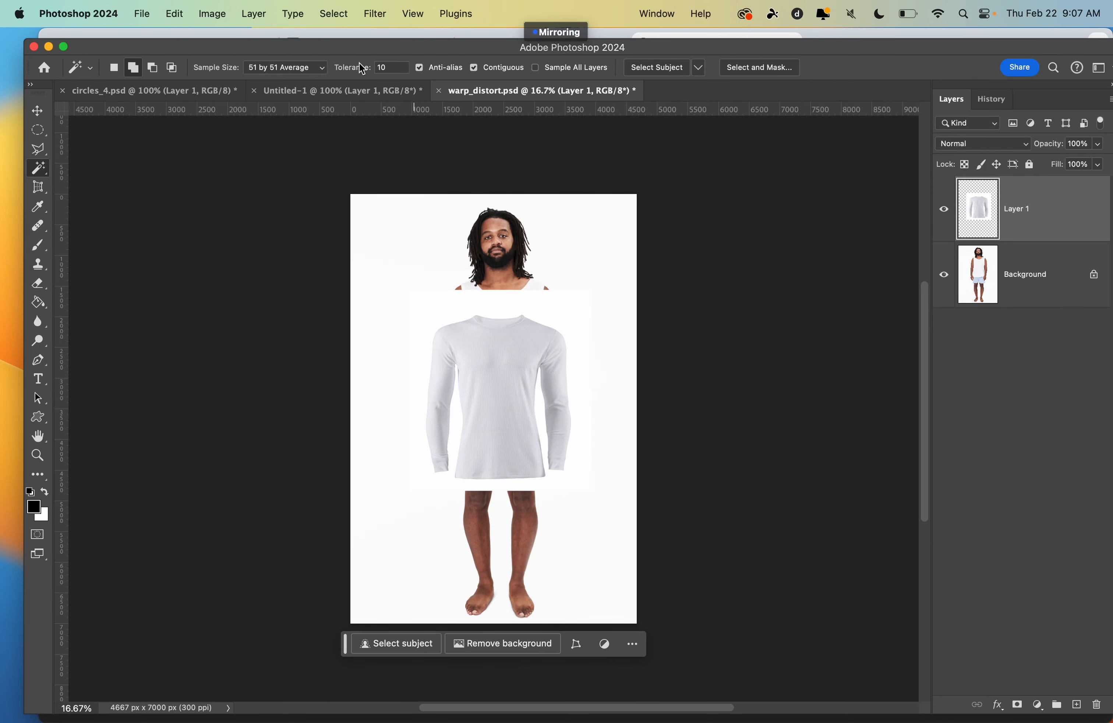
Select the white background around the shirt with the Magic Wand, delete it, and deselect.
click(444, 290)
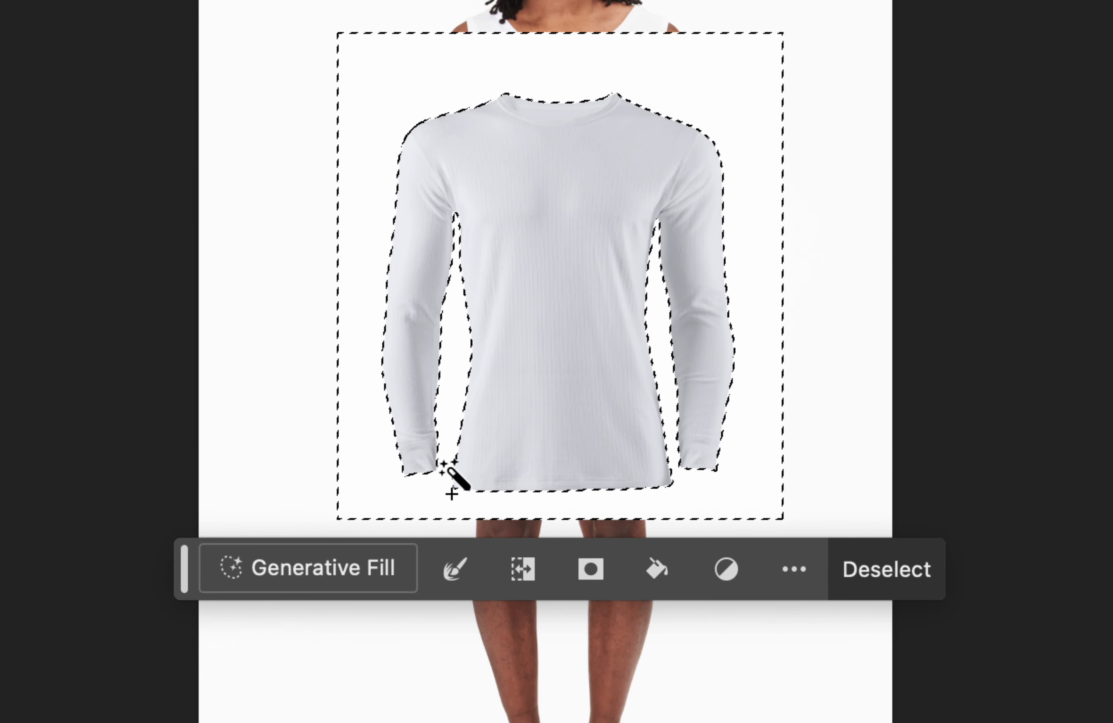
key(Delete)
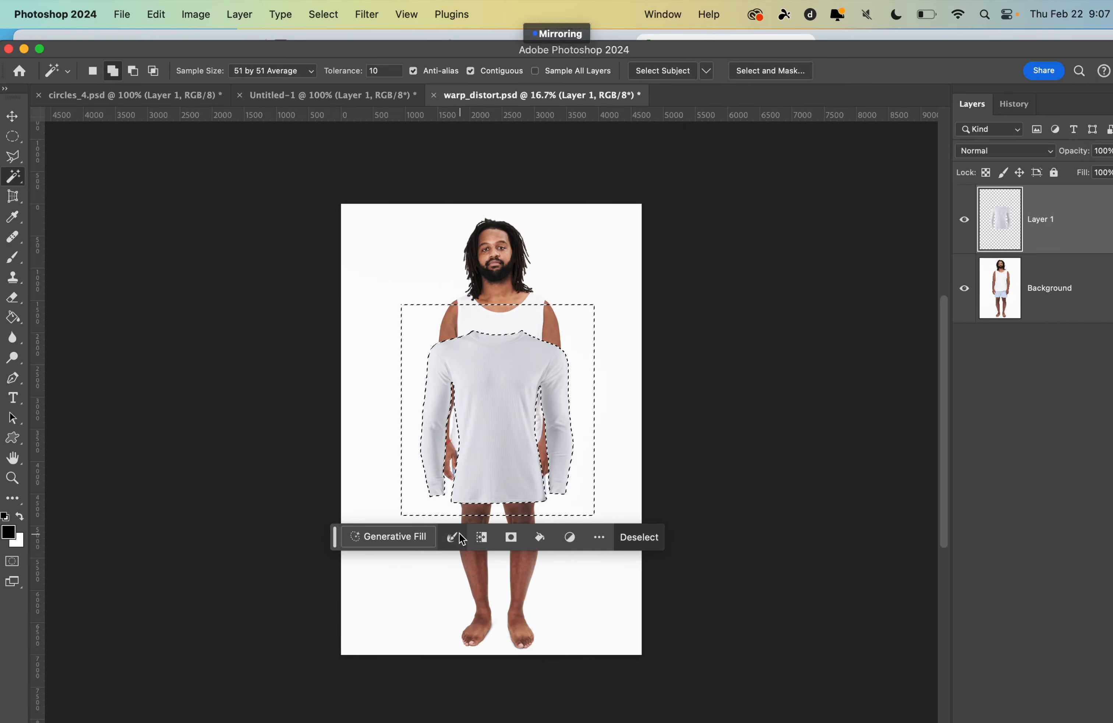
click(650, 543)
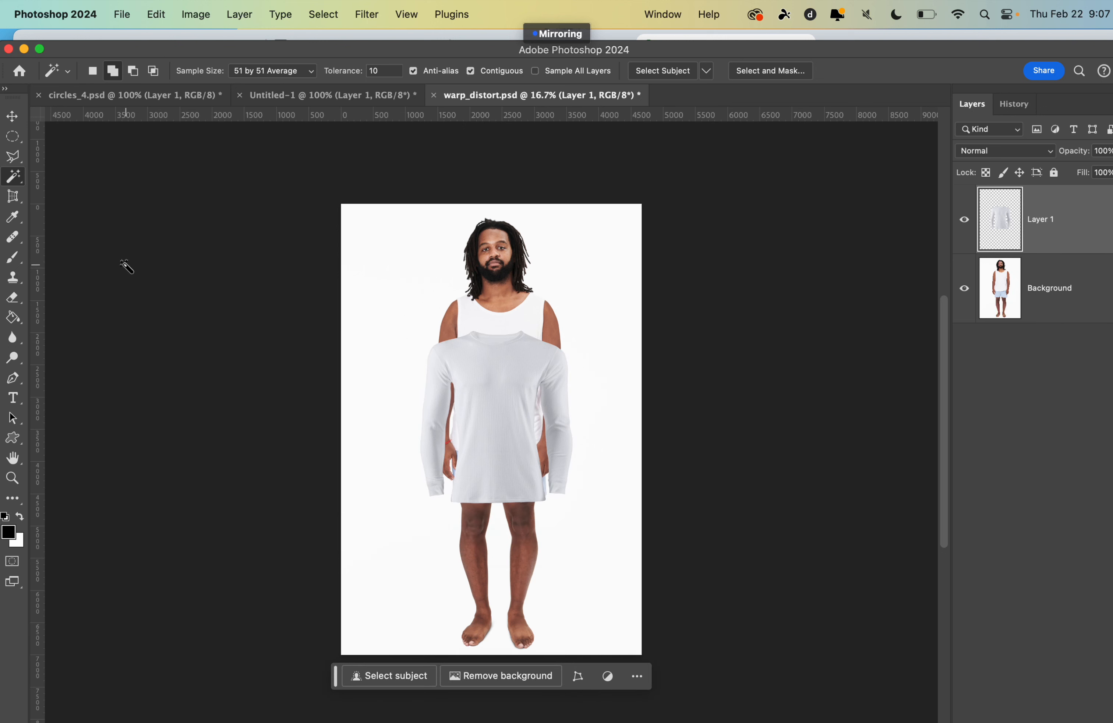
Move the cut-out shirt up over the man's torso so its collar sits at the base of his neck.
click(13, 116)
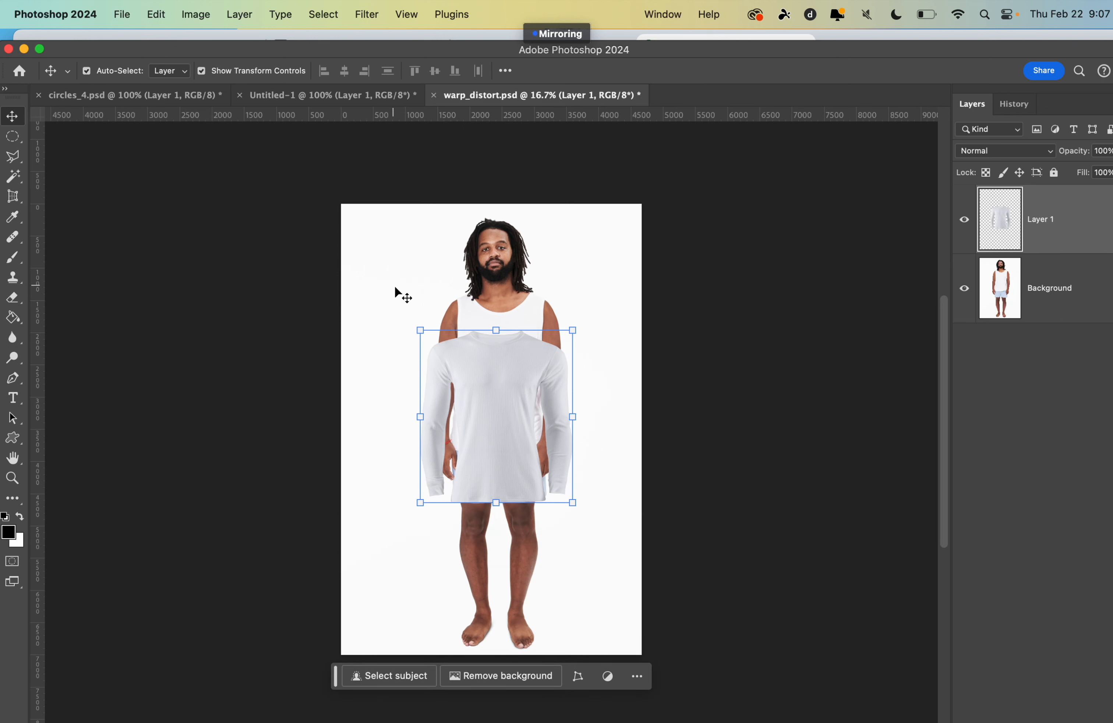
drag(484, 379, 488, 341)
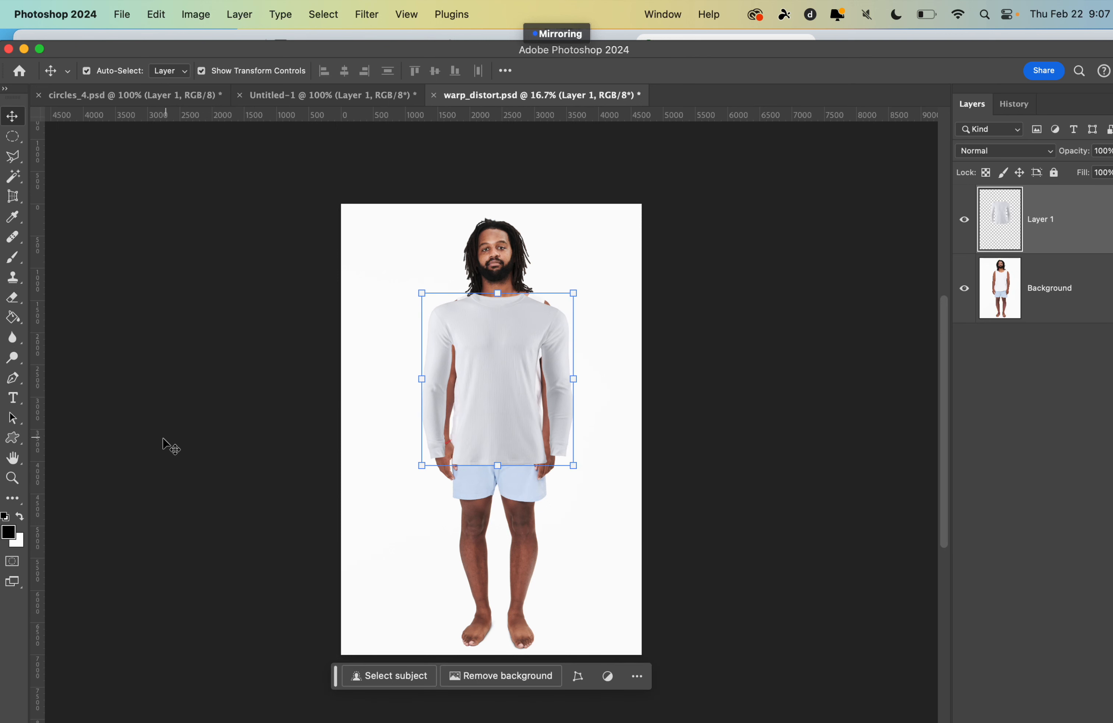
click(13, 478)
click(459, 337)
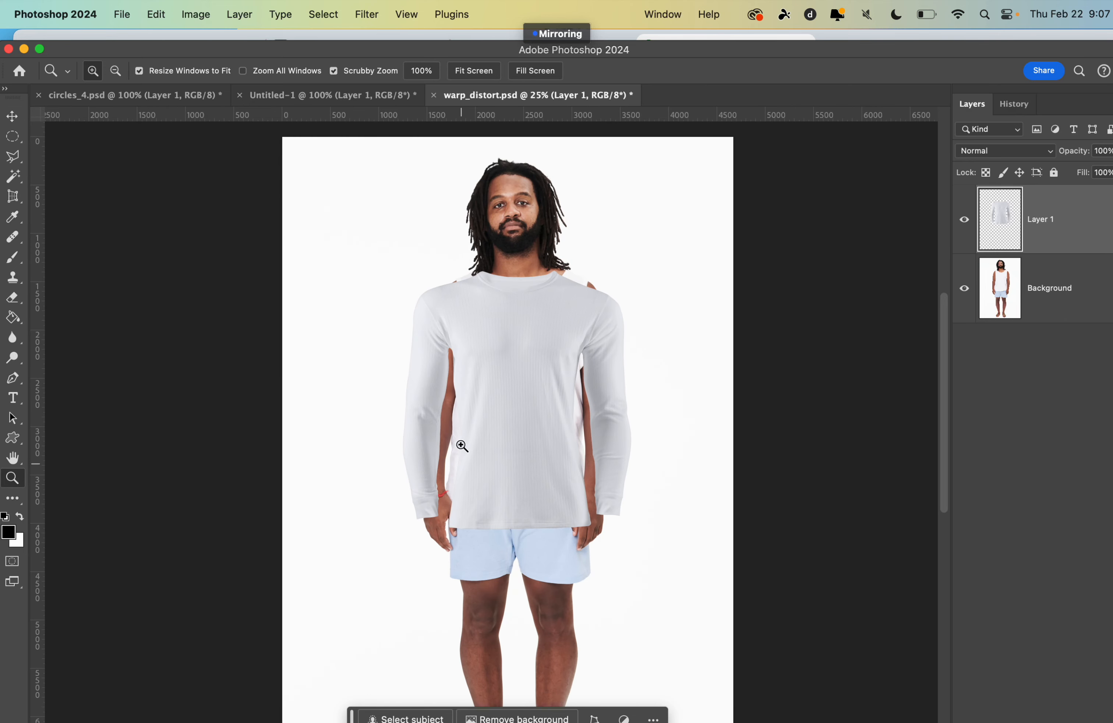
click(12, 117)
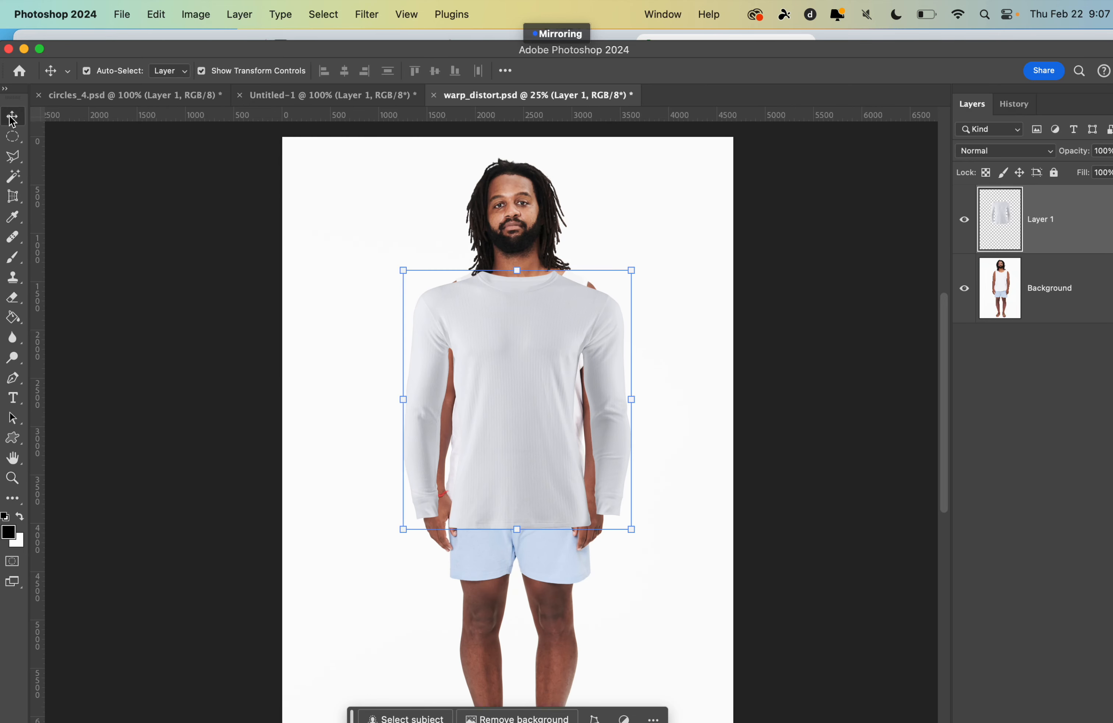
drag(490, 335, 698, 297)
drag(698, 299, 505, 339)
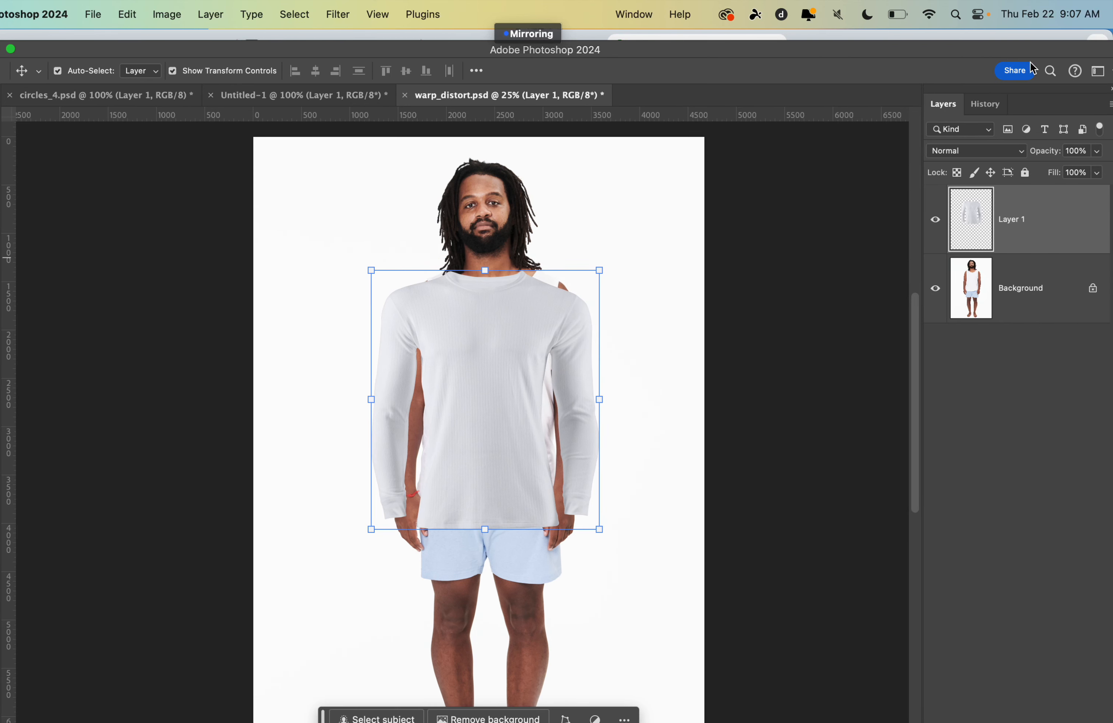
Lower the opacity of Layer 1 to 87% so the man's body shows through the shirt.
drag(1016, 48, 950, 37)
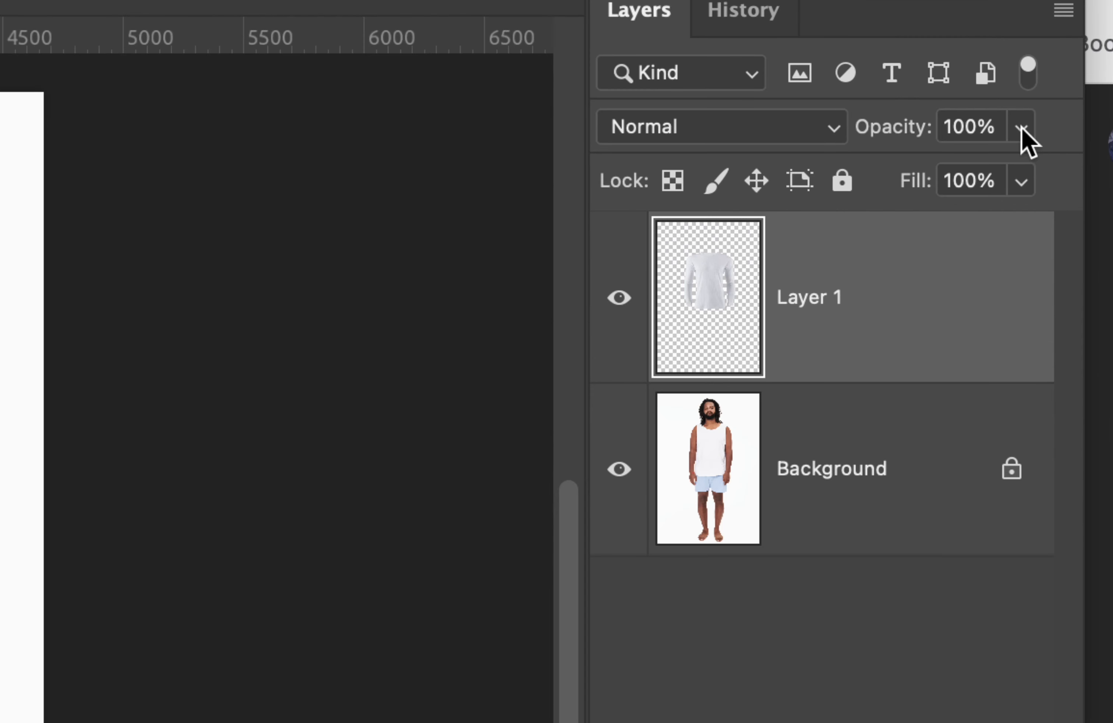
click(1032, 140)
drag(1021, 174, 927, 182)
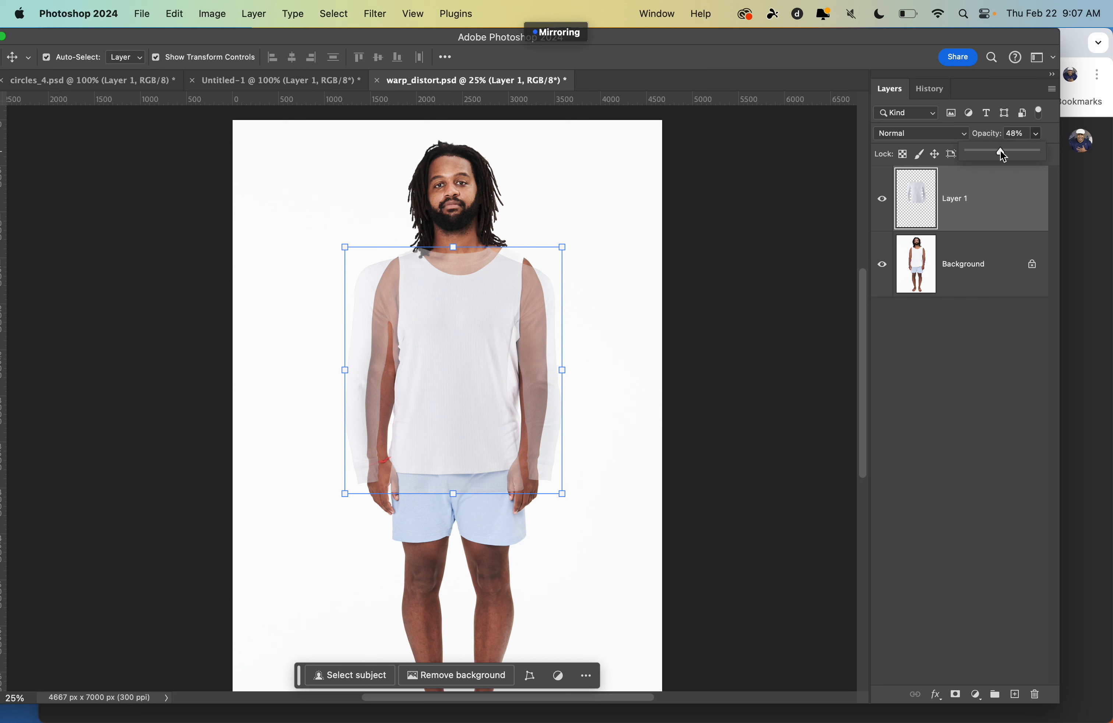
drag(1001, 151, 1026, 147)
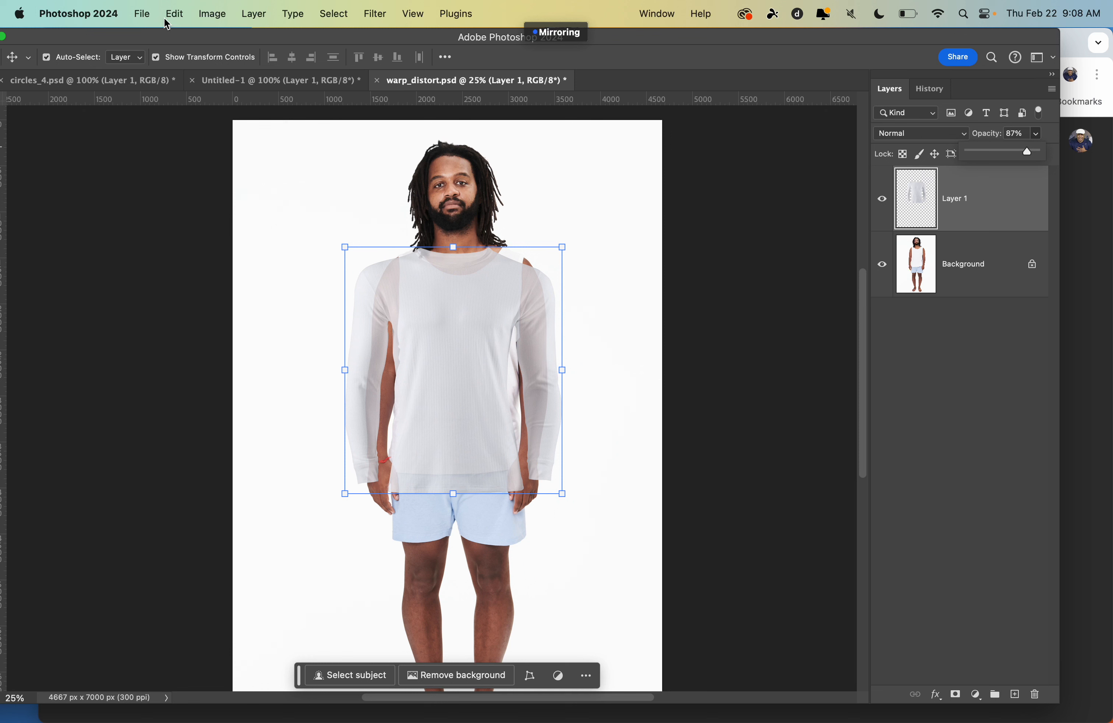
Start a Warp on the shirt layer, move the upper-left corner of its grid inward, and spread the two neckline handles apart.
click(212, 17)
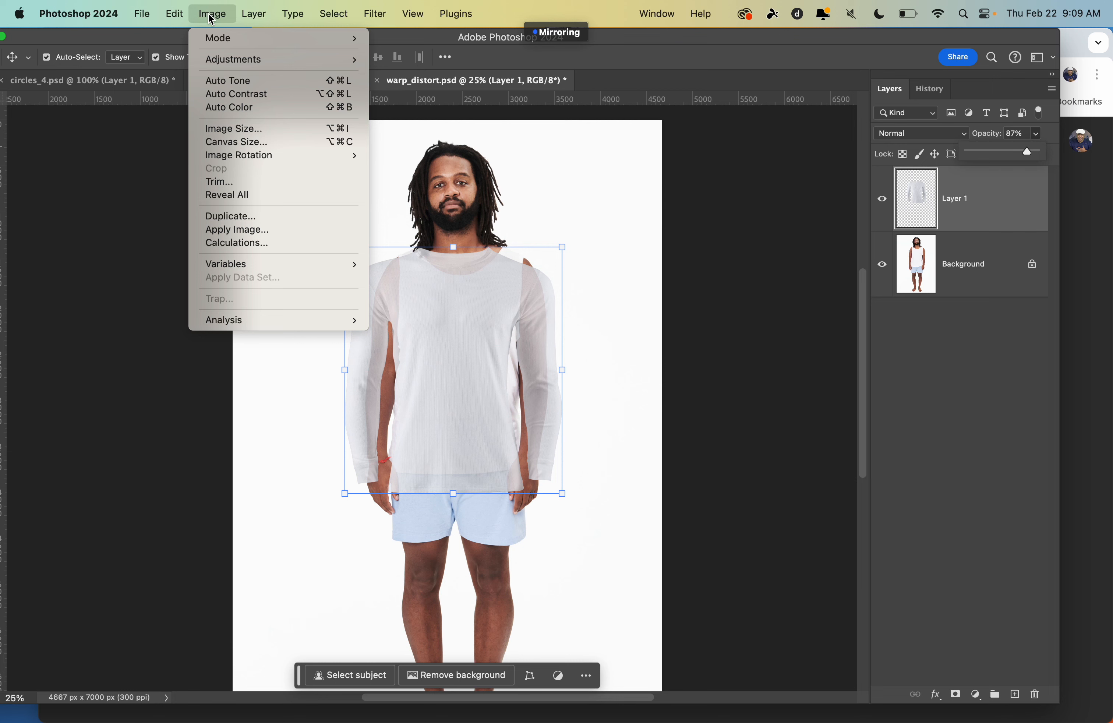
click(670, 47)
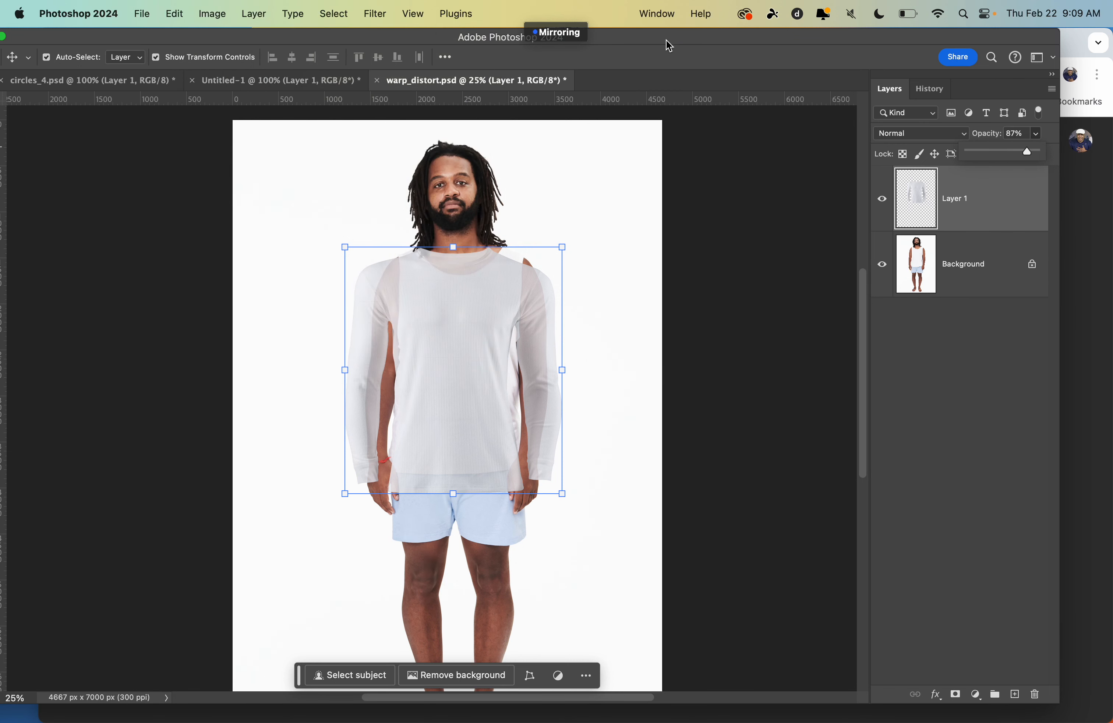
click(176, 15)
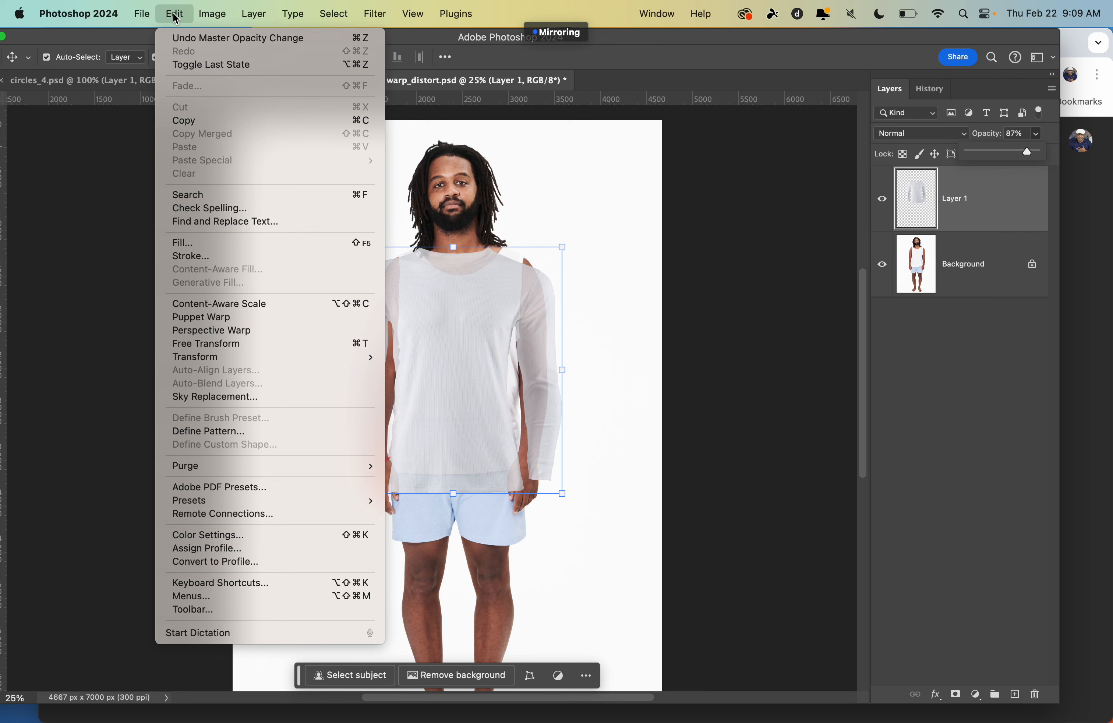
mouse_move(334, 358)
mouse_move(198, 360)
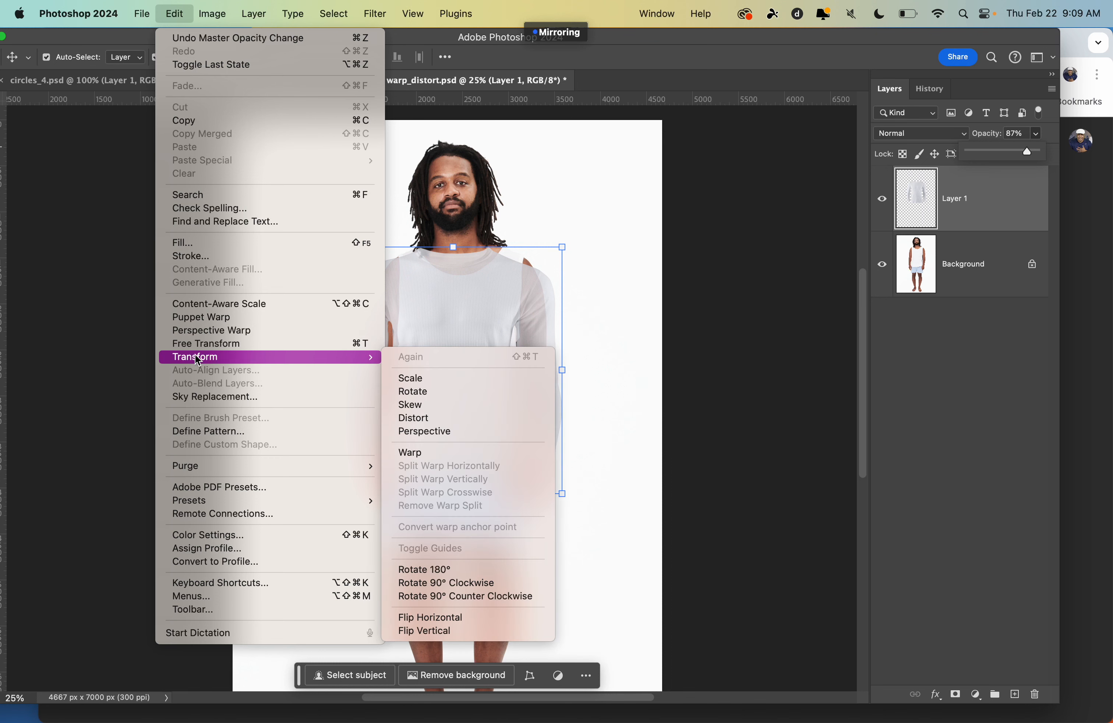
click(443, 452)
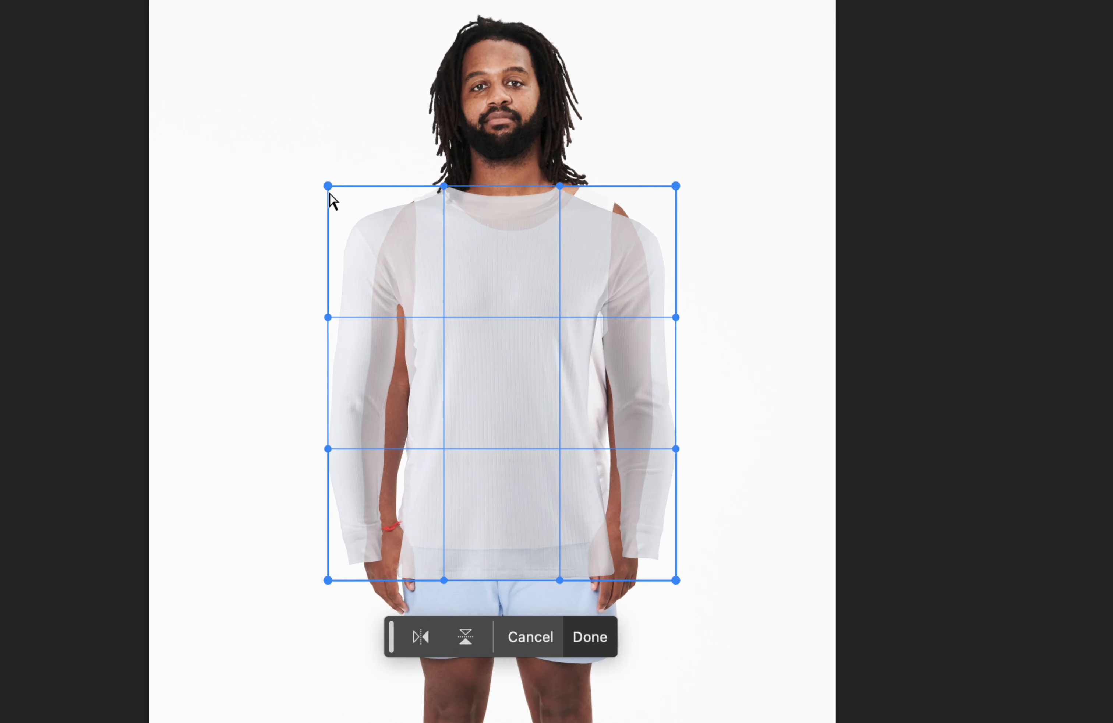
drag(328, 185, 368, 182)
drag(444, 184, 420, 184)
drag(561, 187, 609, 188)
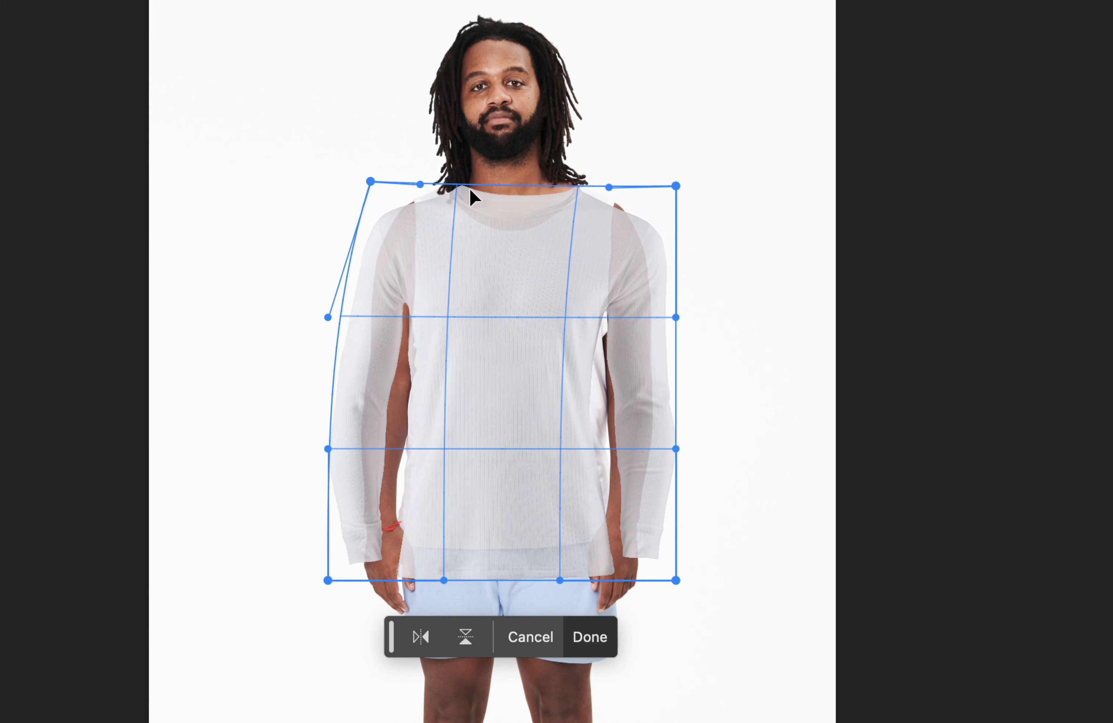
Warp the shirt's left sleeve edge and lower-left corner inward so the sleeve follows the arm down to the wrist.
drag(420, 186, 395, 182)
drag(328, 317, 368, 331)
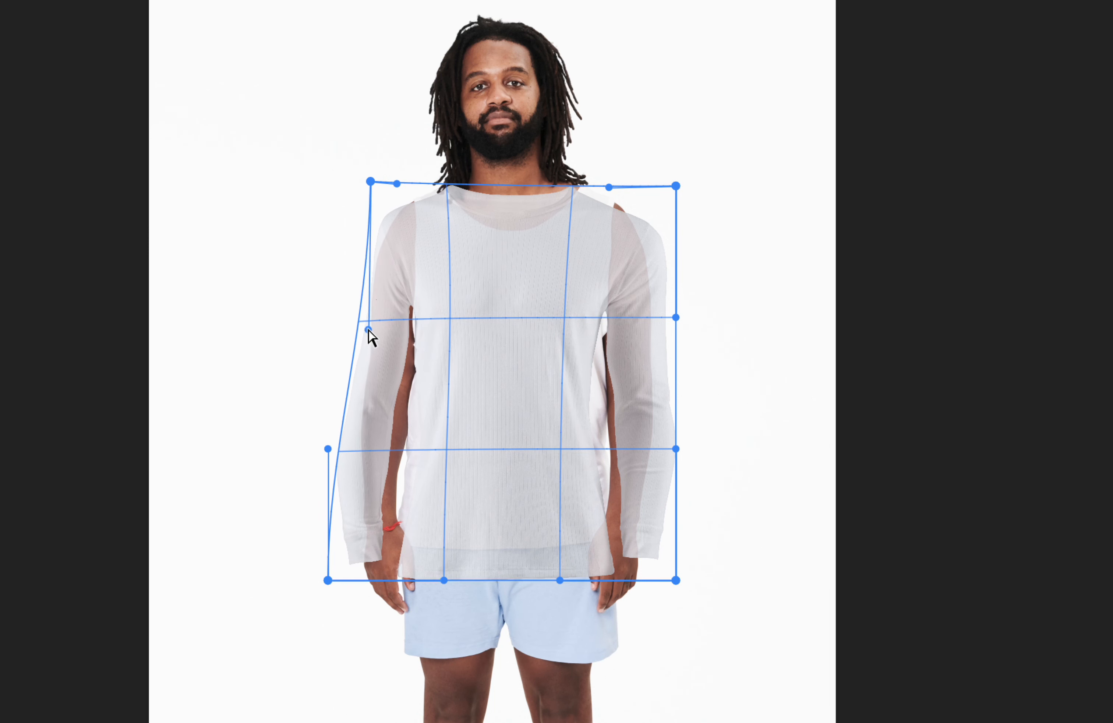
drag(324, 448, 365, 455)
mouse_move(327, 581)
mouse_down()
mouse_move(359, 572)
mouse_move(347, 581)
mouse_up()
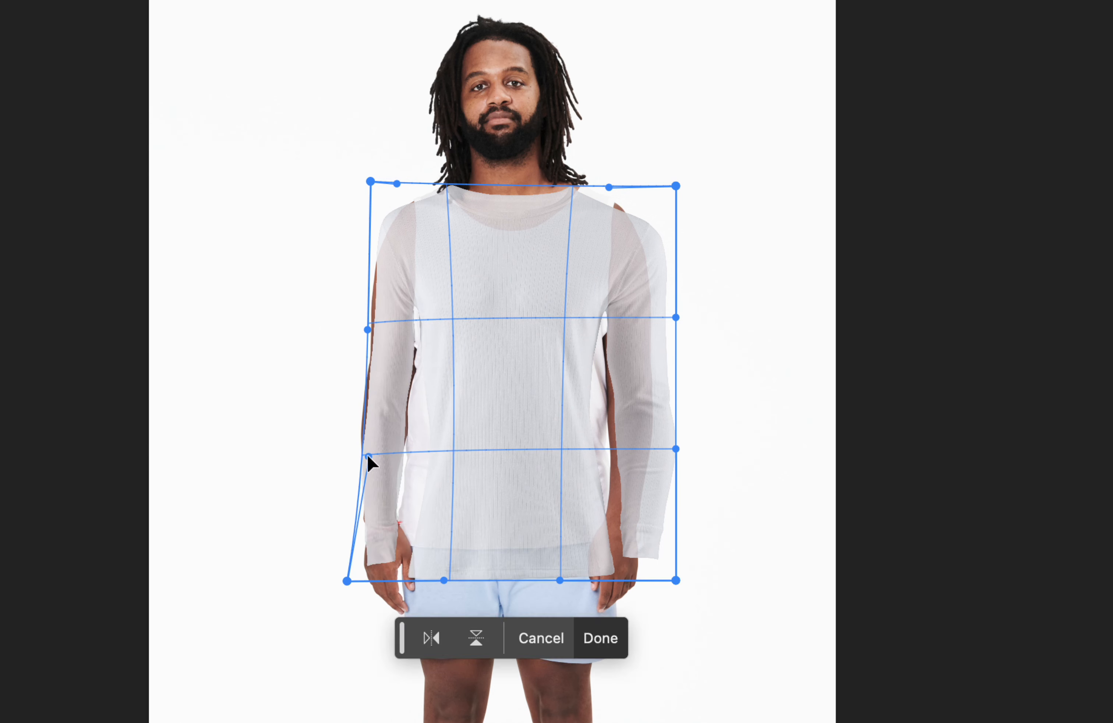
drag(368, 455, 355, 452)
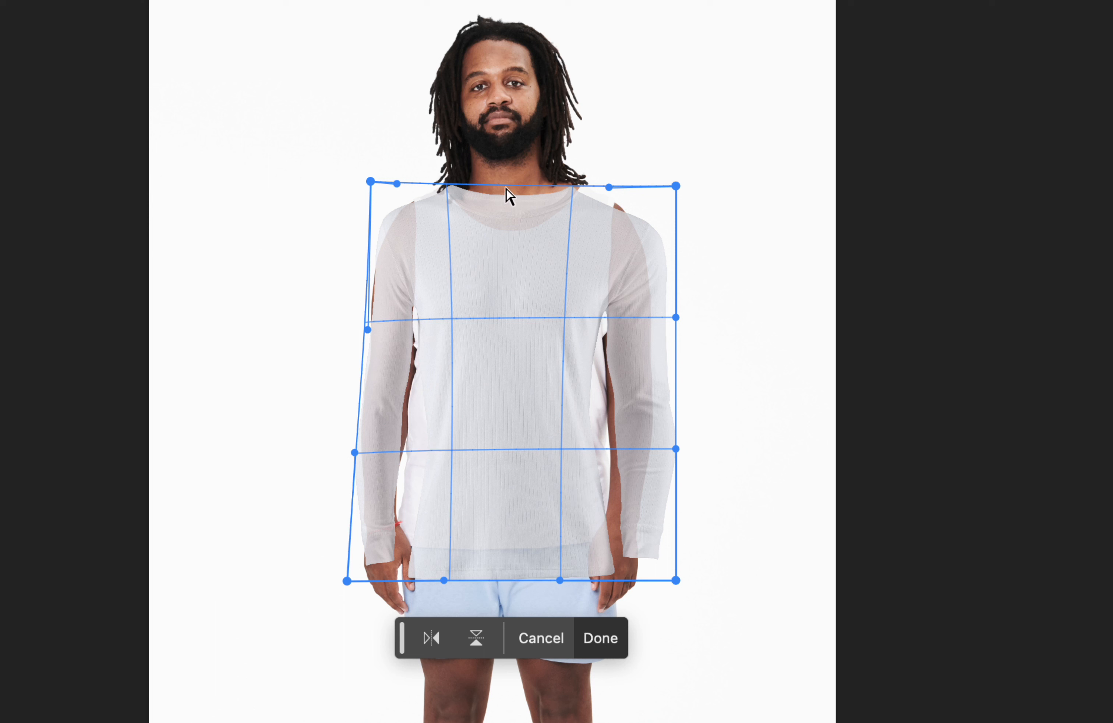
Reshape the neckline and left shoulder of the warp so the collar meets the neck and the sleeve covers the upper arm.
drag(506, 187, 497, 209)
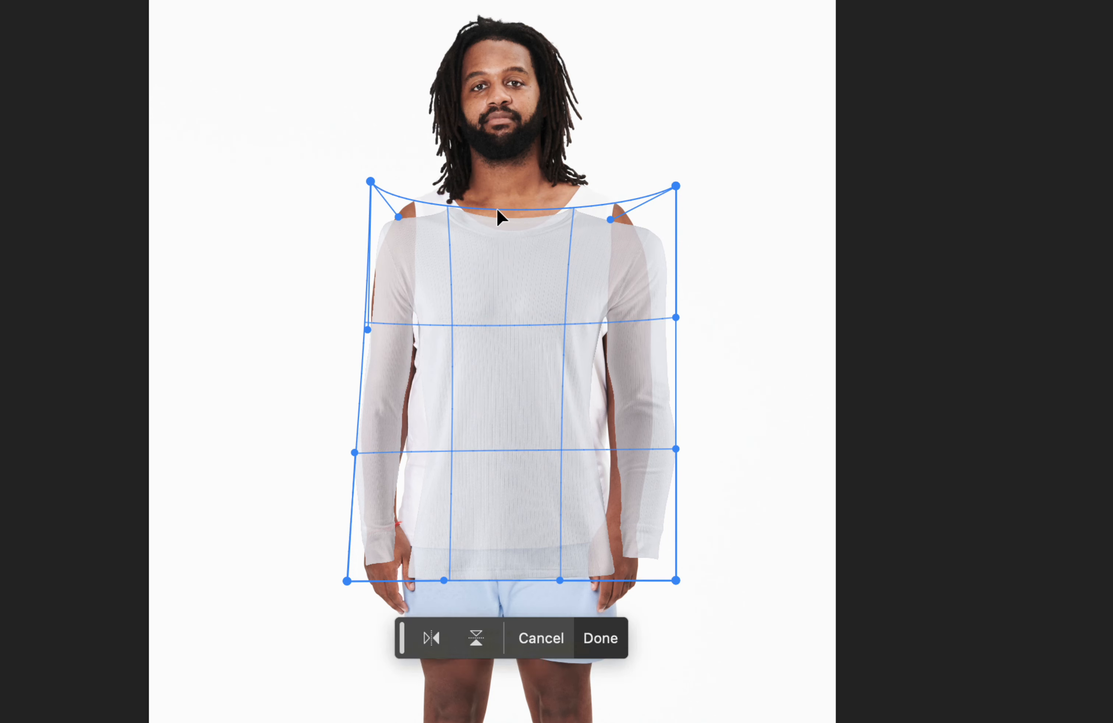
drag(398, 216, 382, 181)
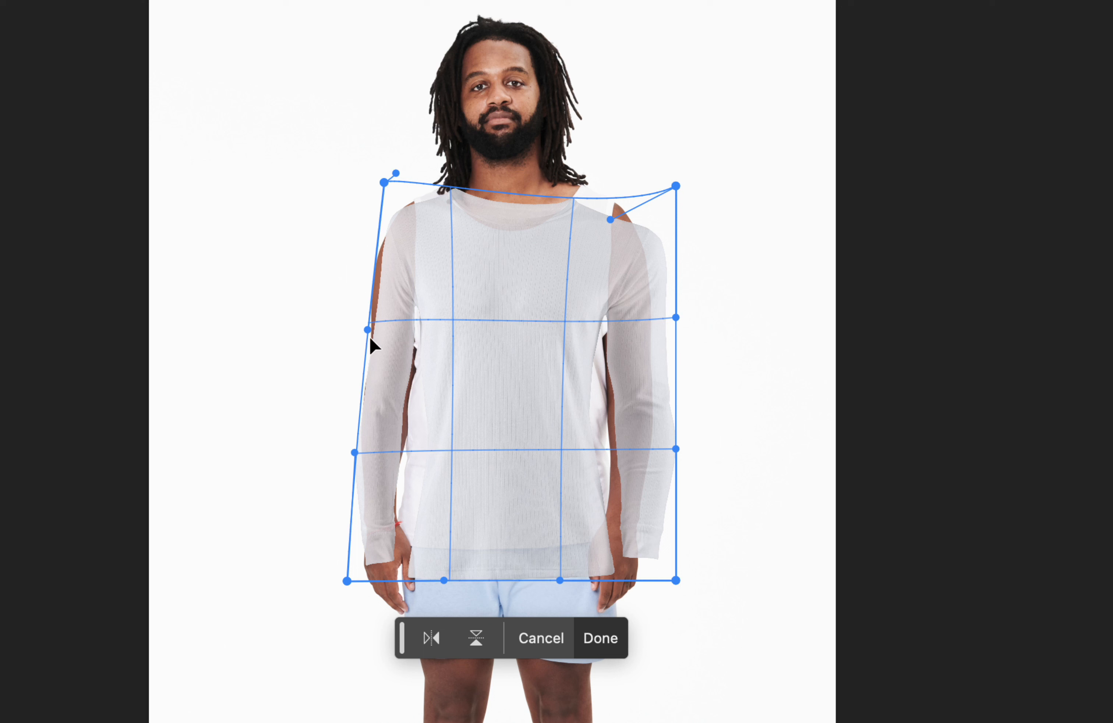
drag(368, 330, 346, 328)
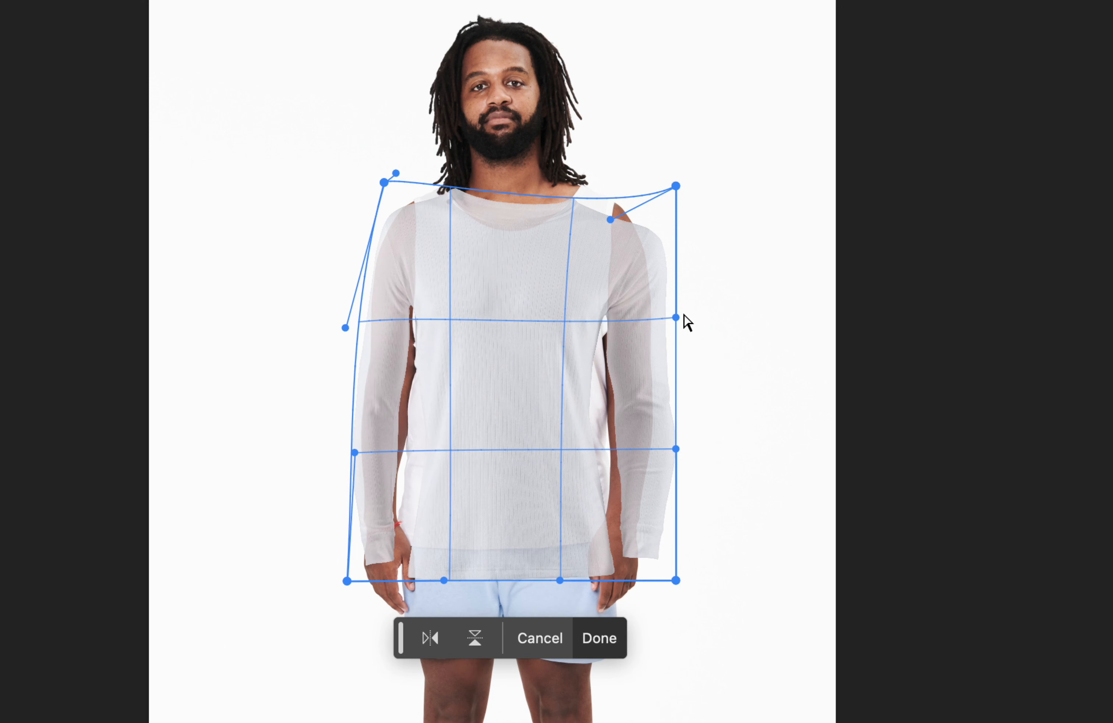
Bring the warp grid's upper-right corner and its handles inward so the shirt's right shoulder and upper sleeve match the body.
drag(676, 317, 652, 322)
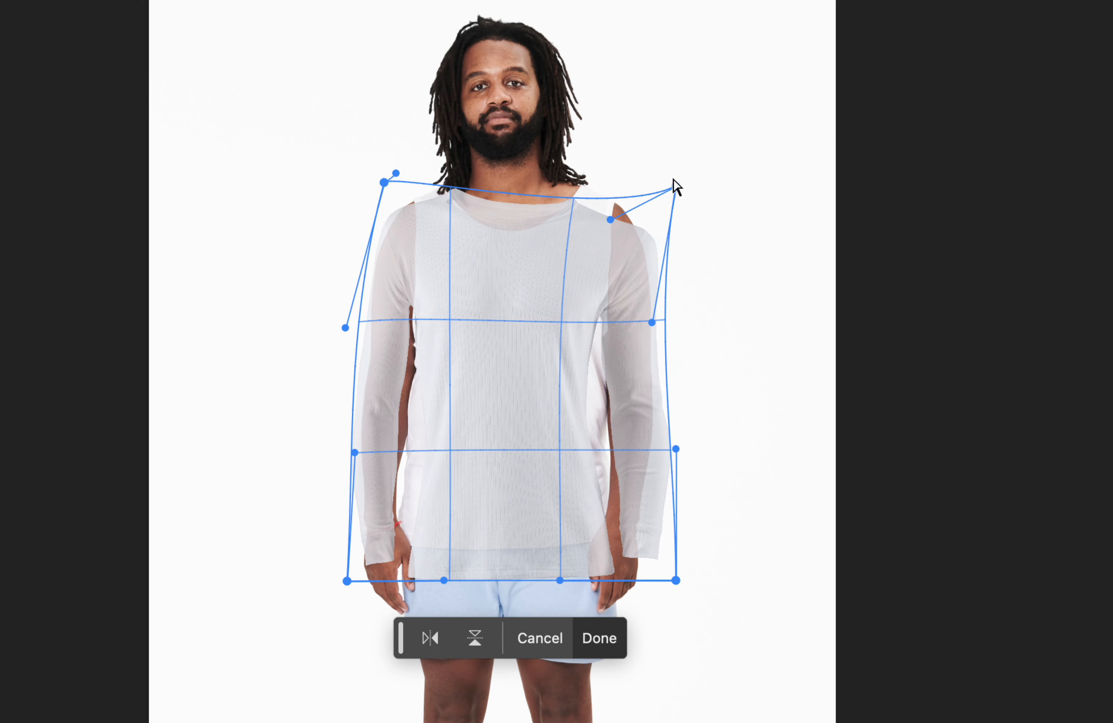
drag(674, 189, 647, 158)
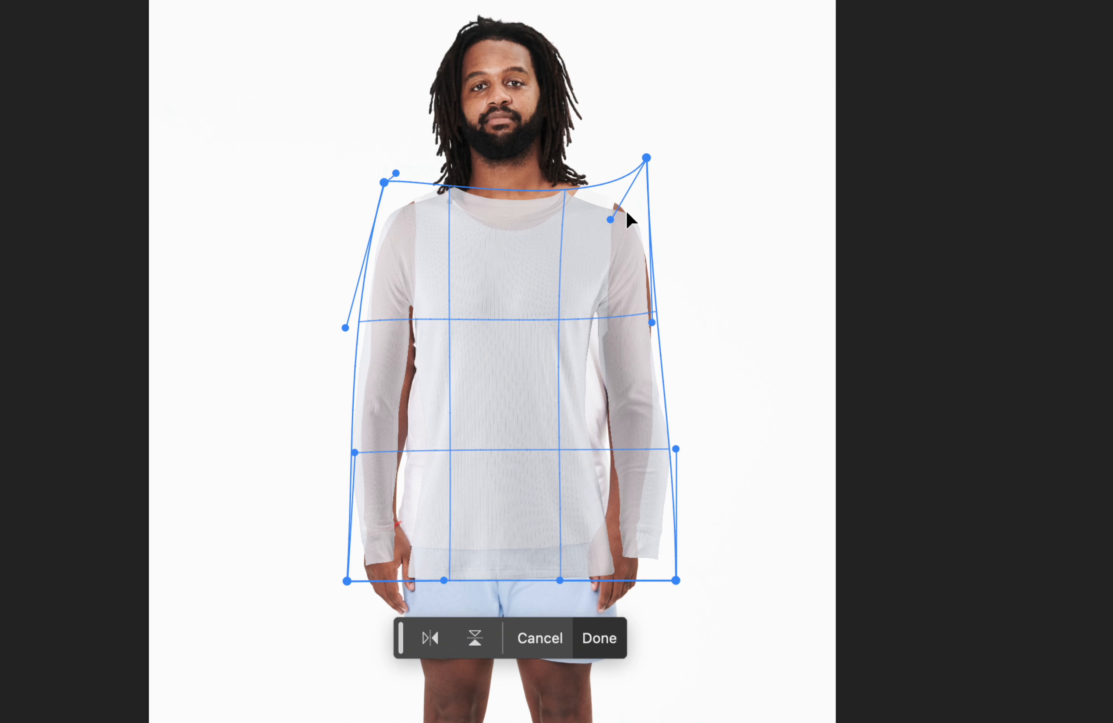
drag(611, 217, 641, 200)
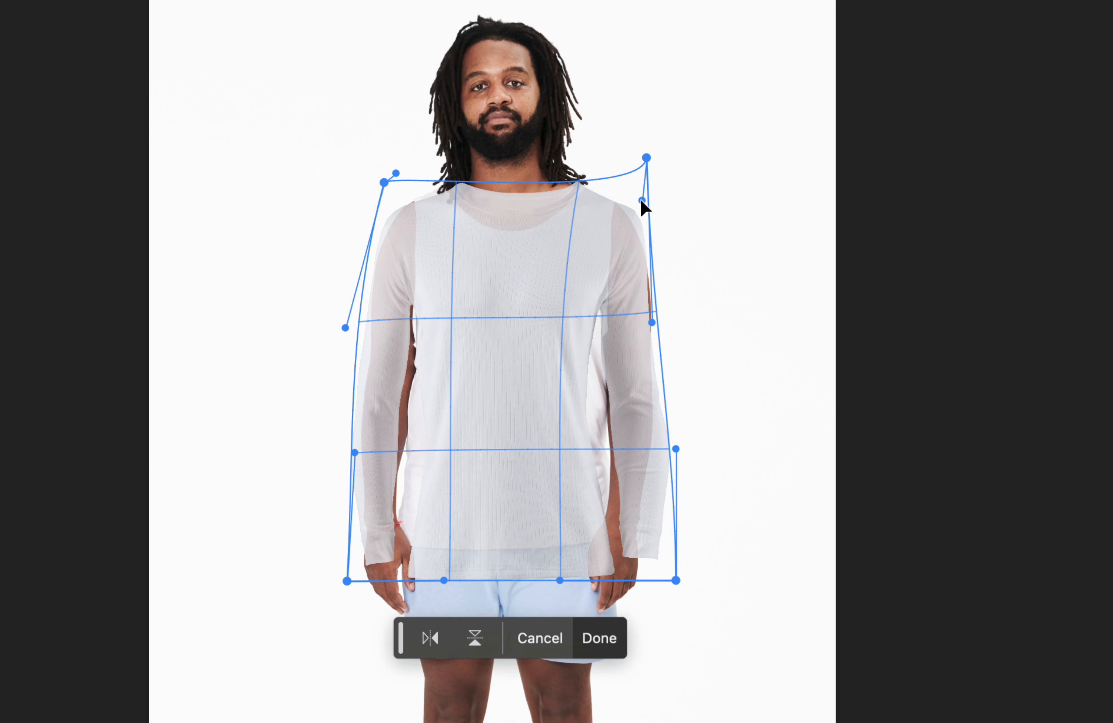
mouse_move(676, 448)
mouse_down()
mouse_move(644, 469)
mouse_move(672, 467)
mouse_up()
Raise both lower corners and the hem handles of the warp so the hem and cuffs end level at the wrists.
drag(676, 581, 632, 549)
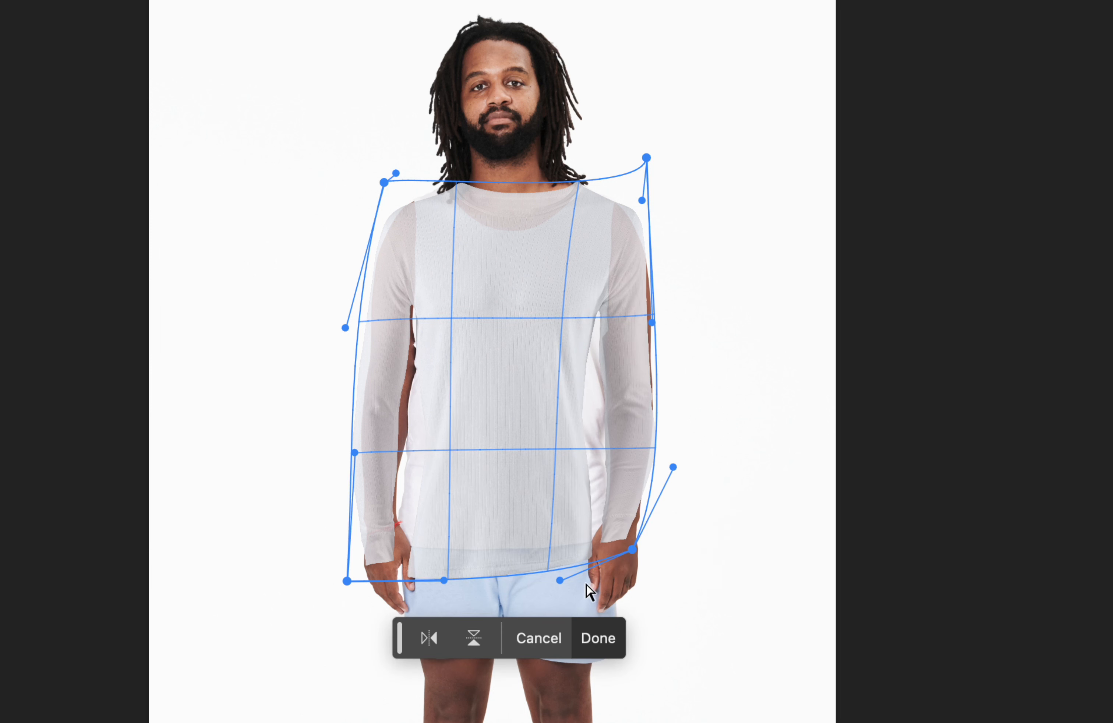
drag(560, 580, 555, 553)
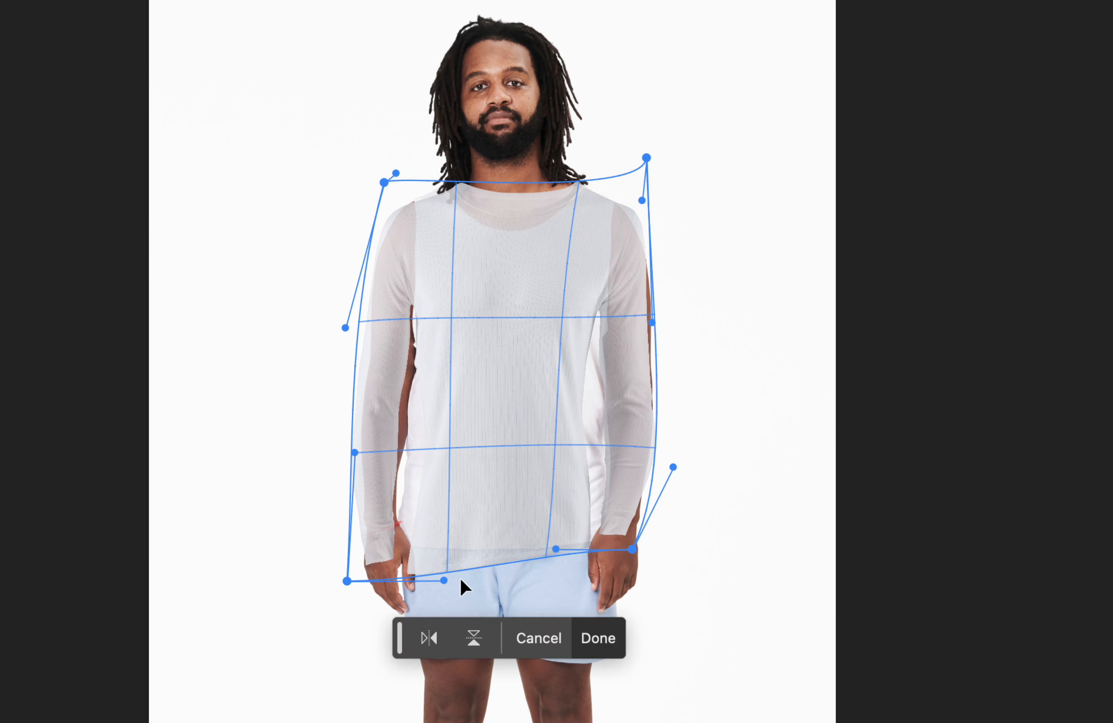
drag(444, 581, 451, 550)
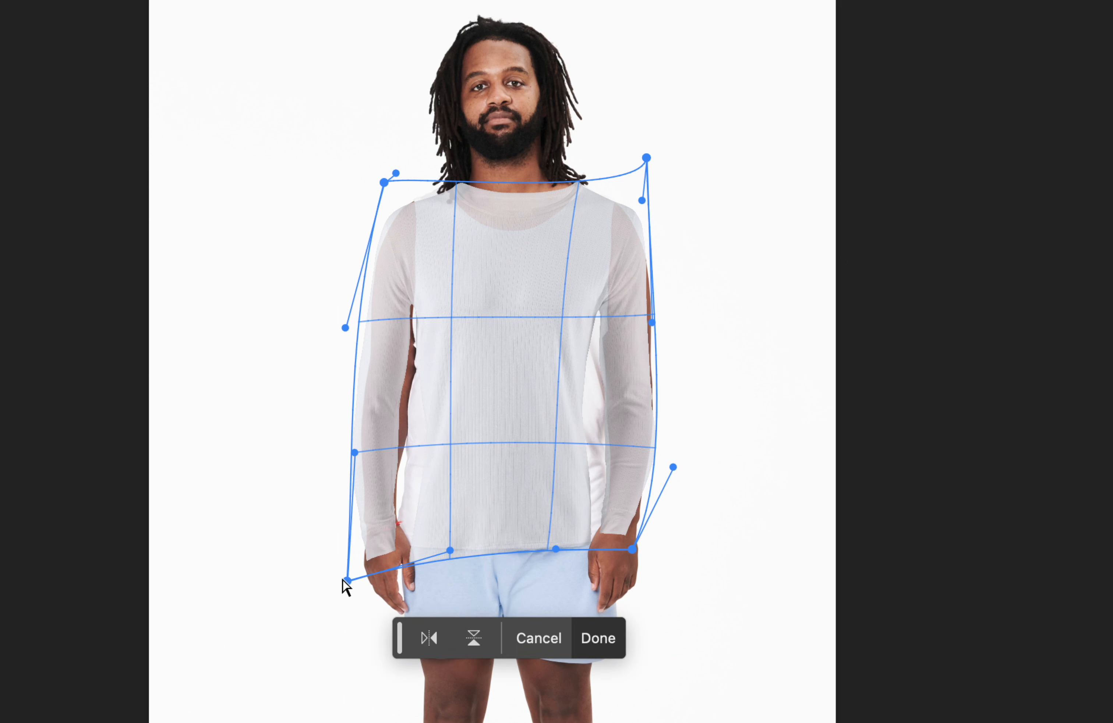
drag(347, 581, 346, 547)
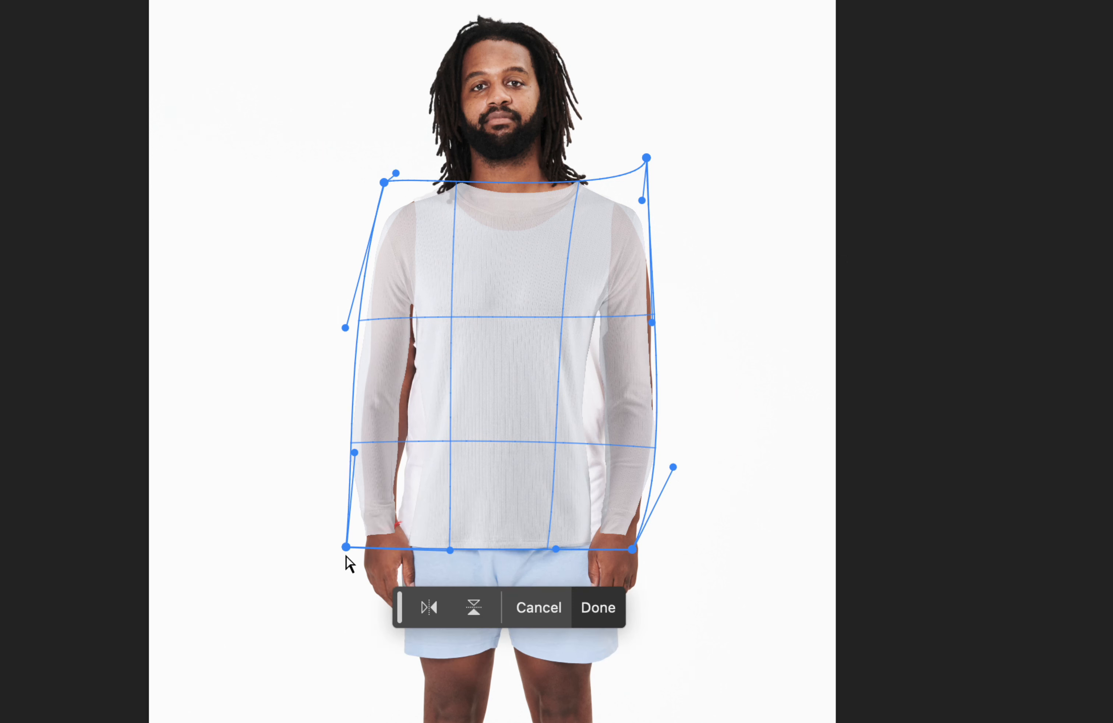
Warp the left sleeve's inner edge and the shirt's torso toward the right to cover the gap beside the left arm.
drag(400, 388, 419, 406)
drag(352, 329, 344, 329)
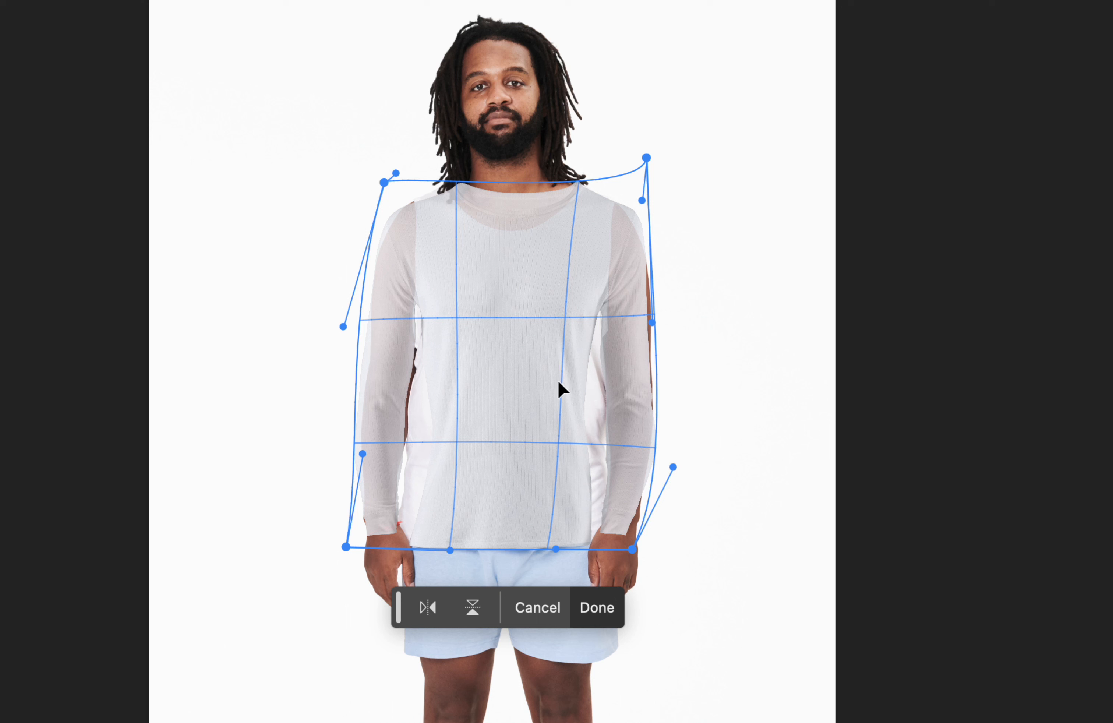
drag(558, 382, 582, 400)
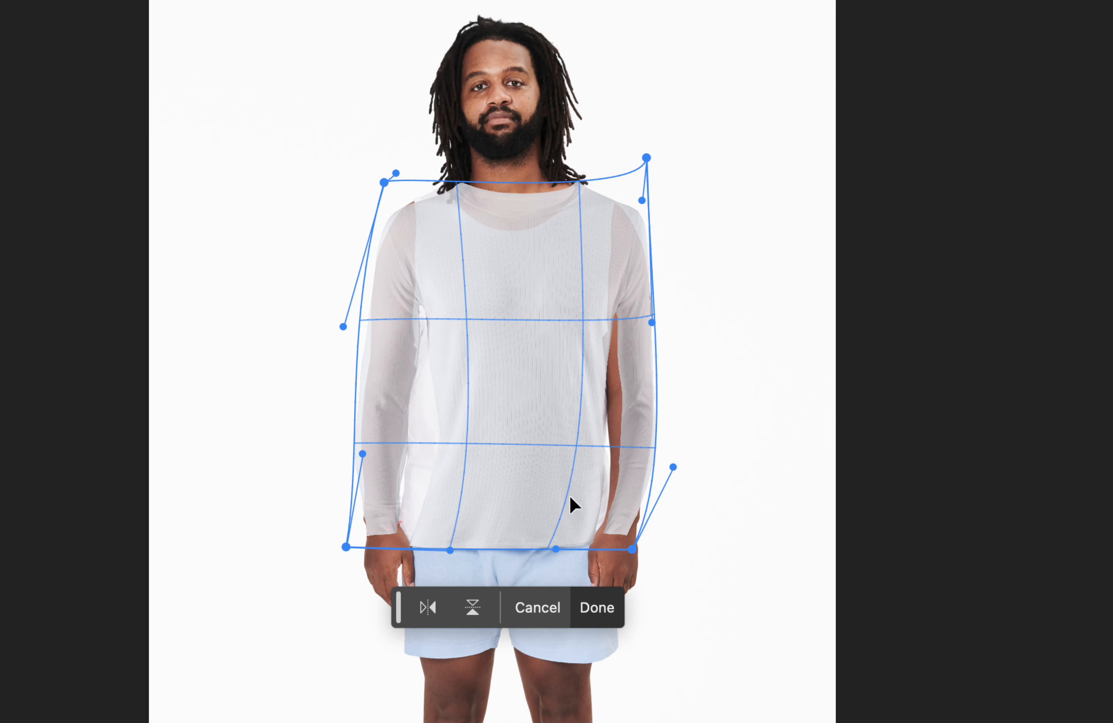
drag(569, 496, 579, 503)
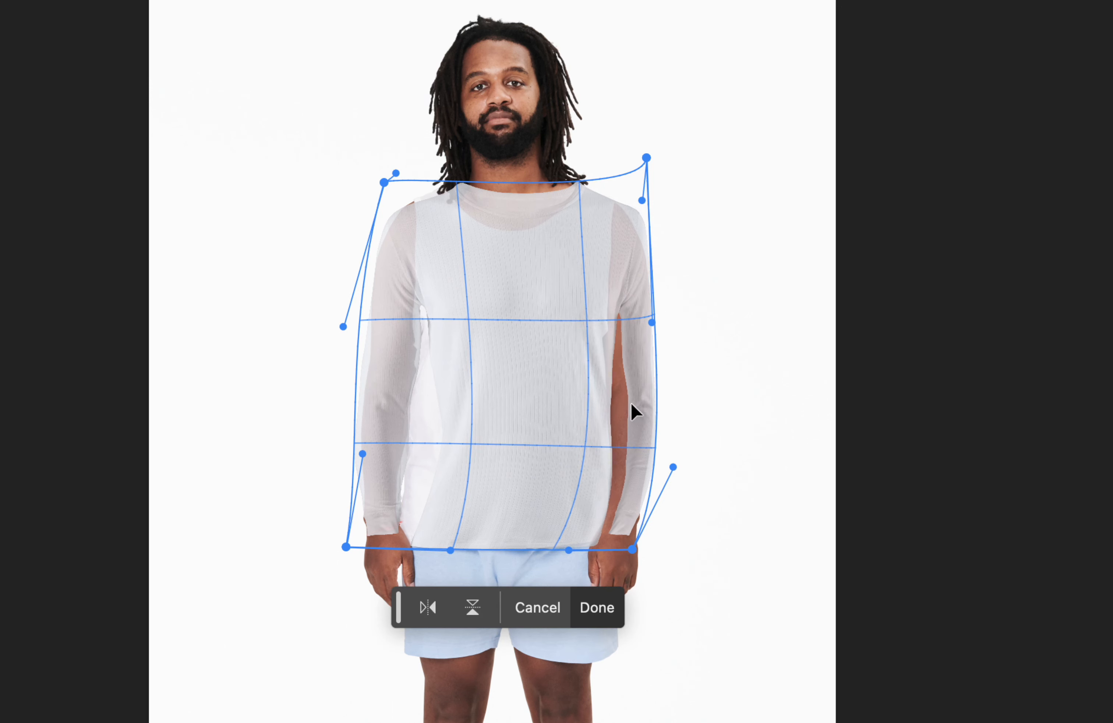
Bend the right sleeve's warp handles outward so the sleeve covers the right arm from the shoulder to the wrist.
drag(631, 403, 624, 405)
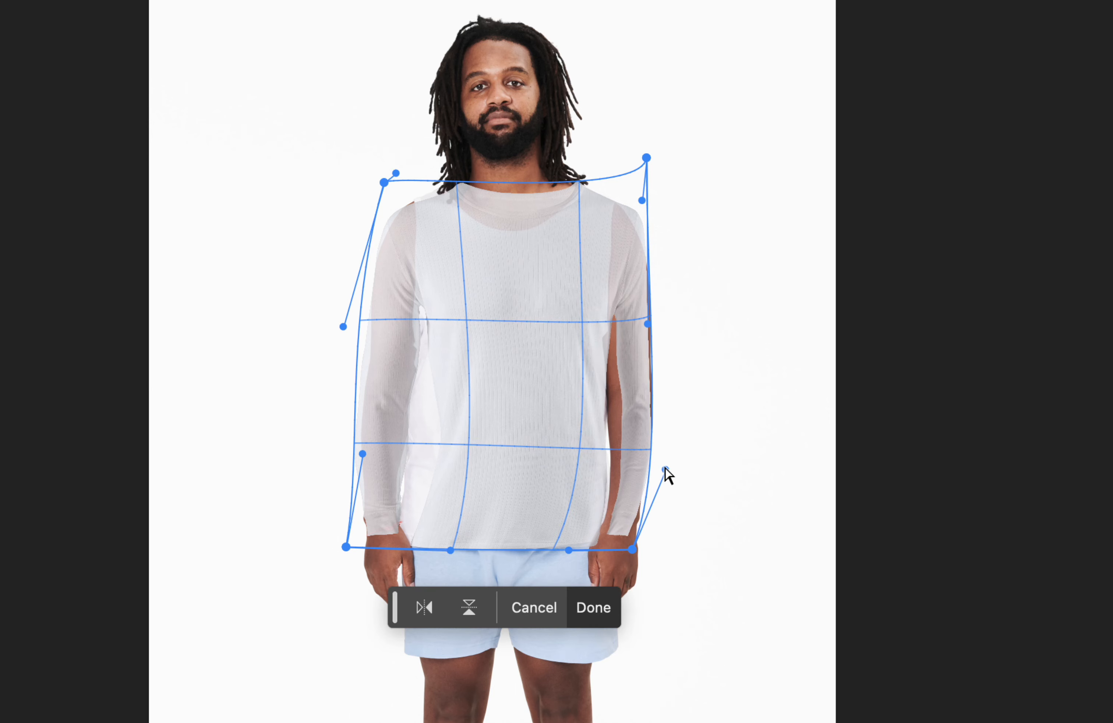
mouse_move(665, 468)
mouse_down()
mouse_move(691, 482)
mouse_move(652, 476)
mouse_up()
drag(626, 474, 773, 514)
drag(652, 438, 610, 428)
drag(710, 498, 697, 521)
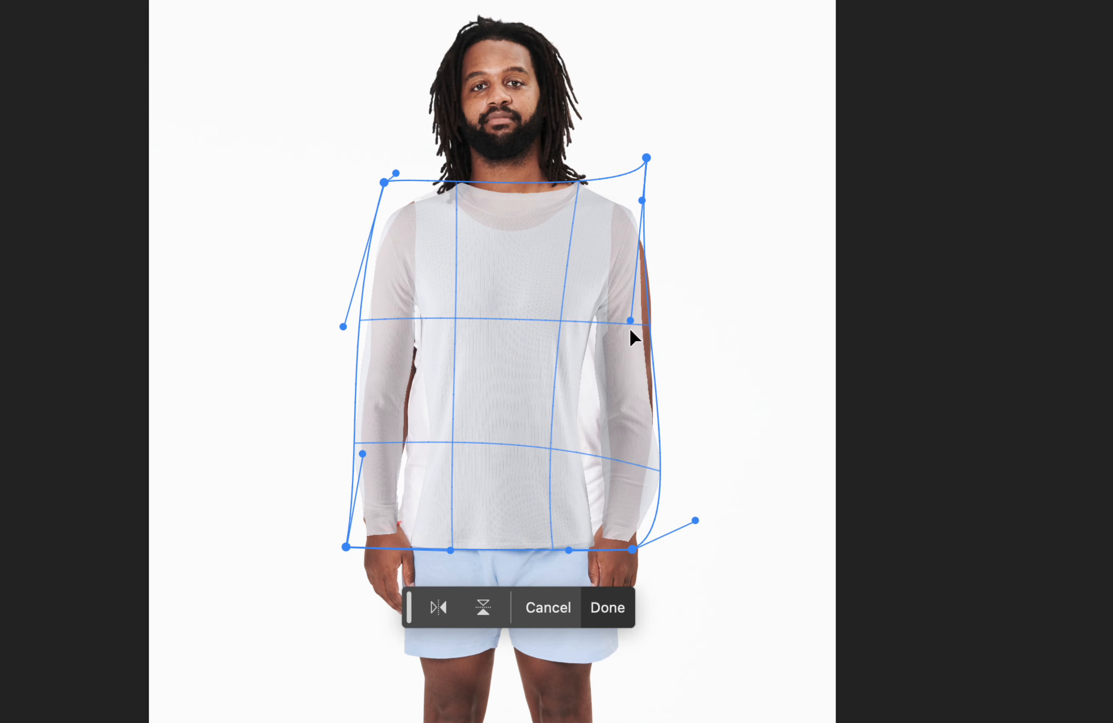
drag(635, 324, 656, 326)
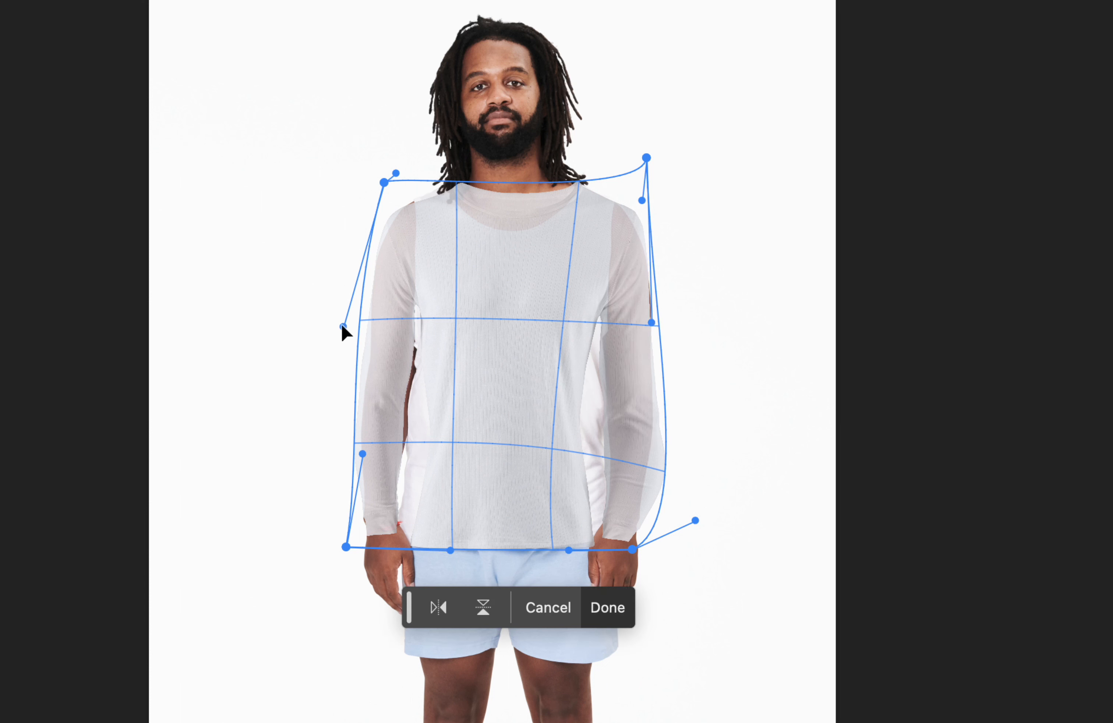
Curve the left sleeve's outer edge outward, nudge the torso slightly to the right, and apply the warp.
drag(343, 326, 319, 322)
drag(443, 369, 460, 372)
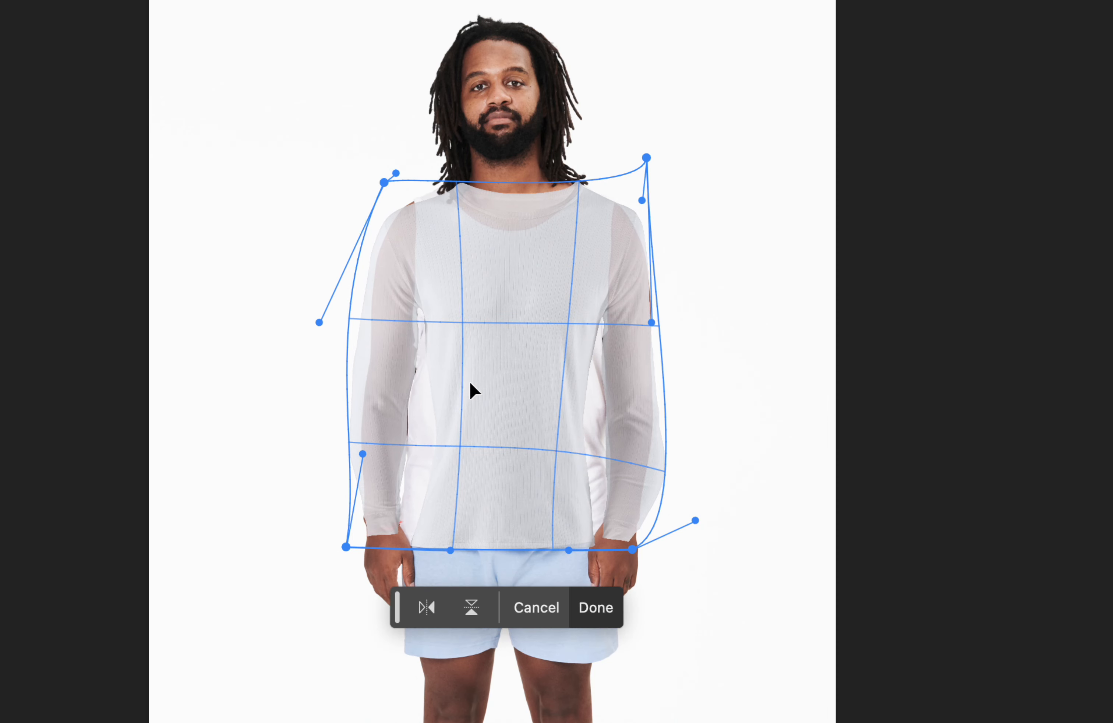
key(Return)
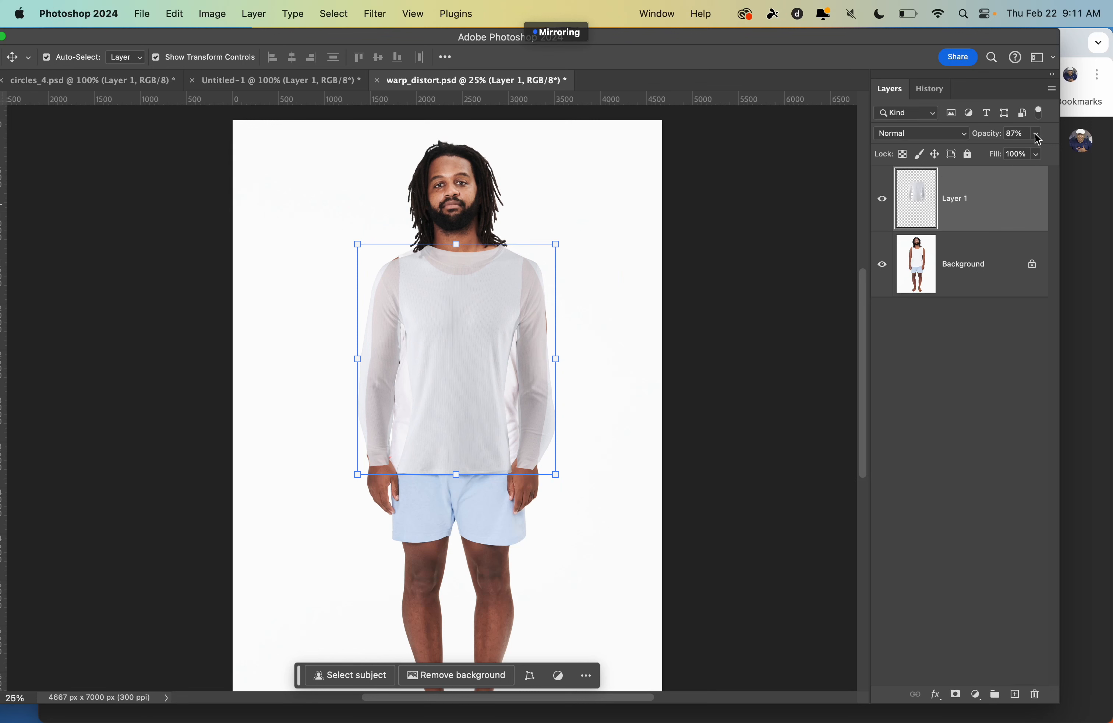
Restore the opacity of Layer 1 to 100% and deselect the layer.
click(1037, 154)
drag(1038, 153, 1048, 153)
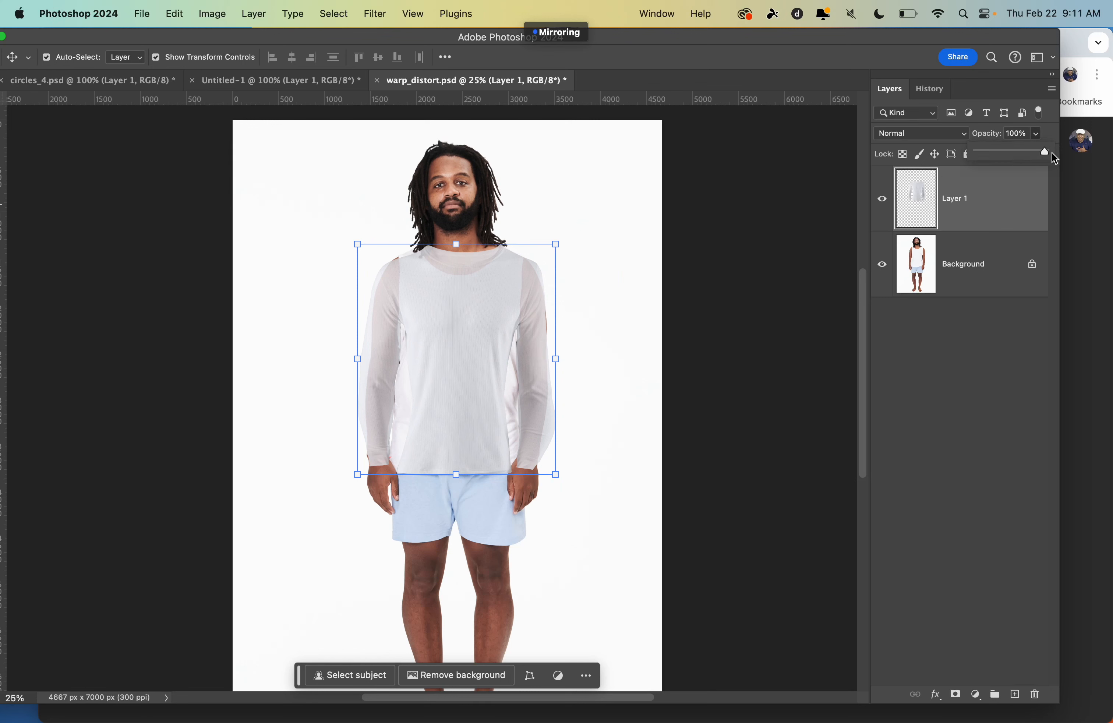
click(646, 310)
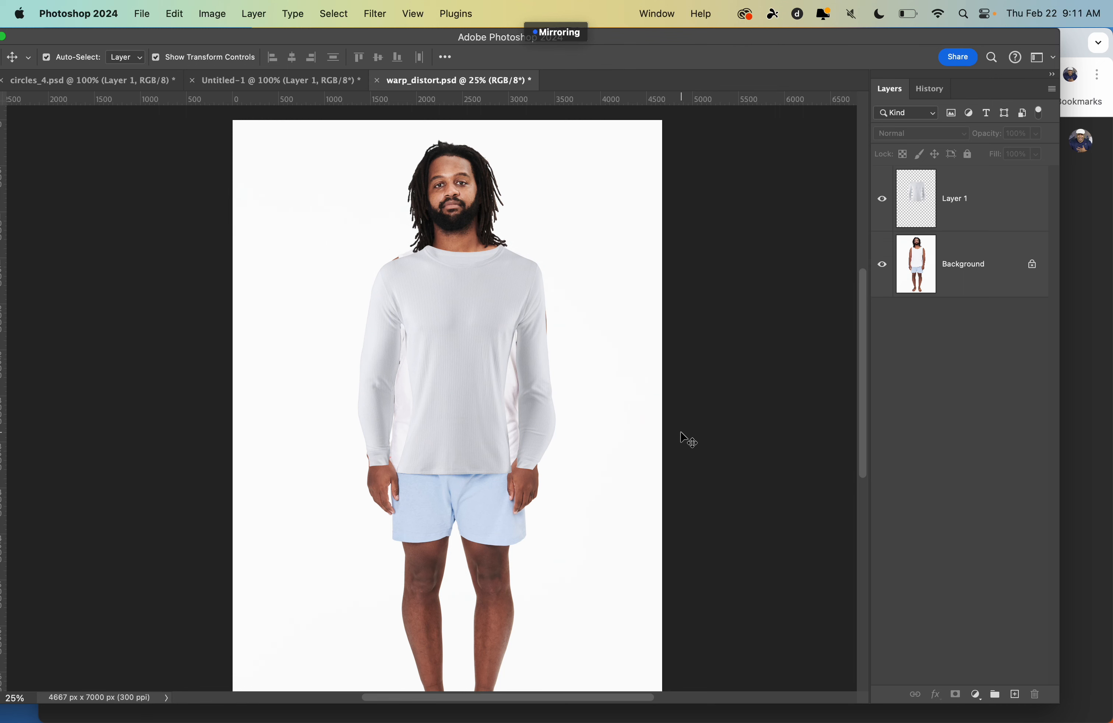
Switch to Chrome and open the U11L1 CW Work slides from the U11L1 CW - Transform Tools assignment in the Intro Graphics classwork.
key(super+Tab)
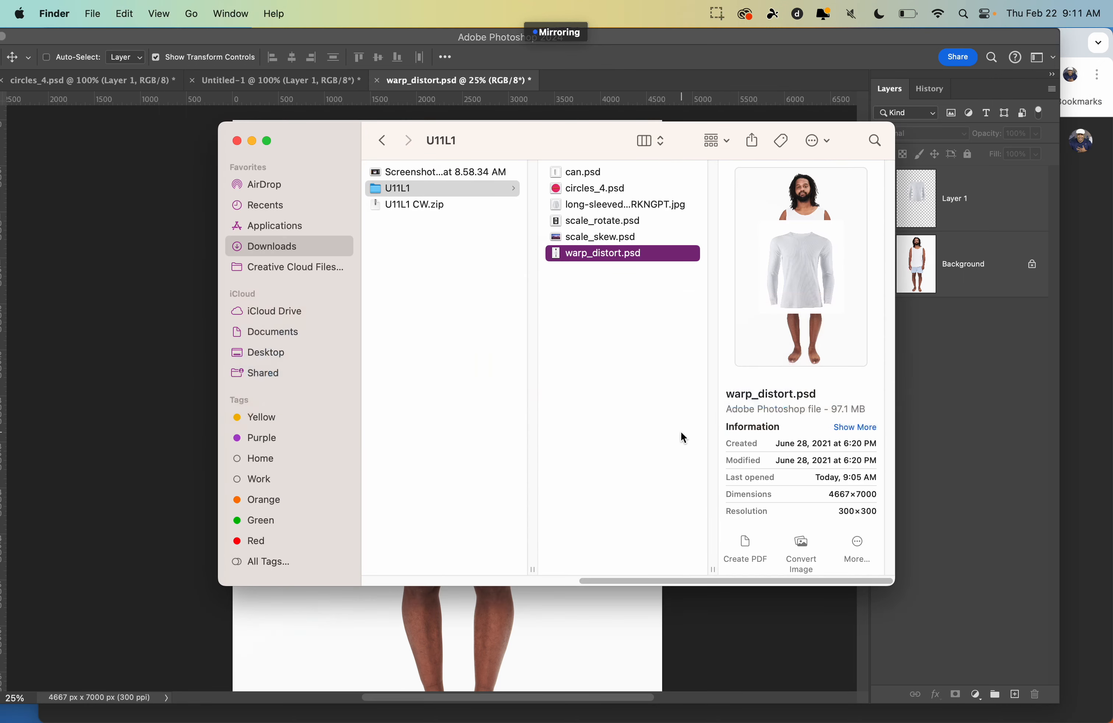
key(super+Tab)
key(Tab)
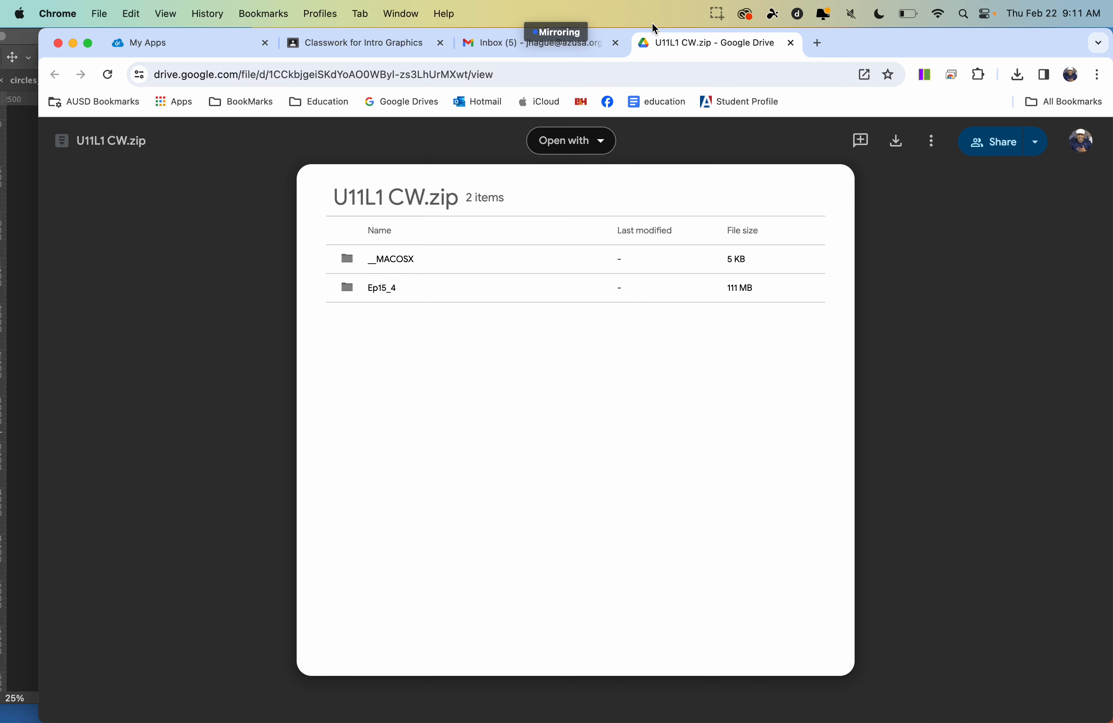
click(559, 32)
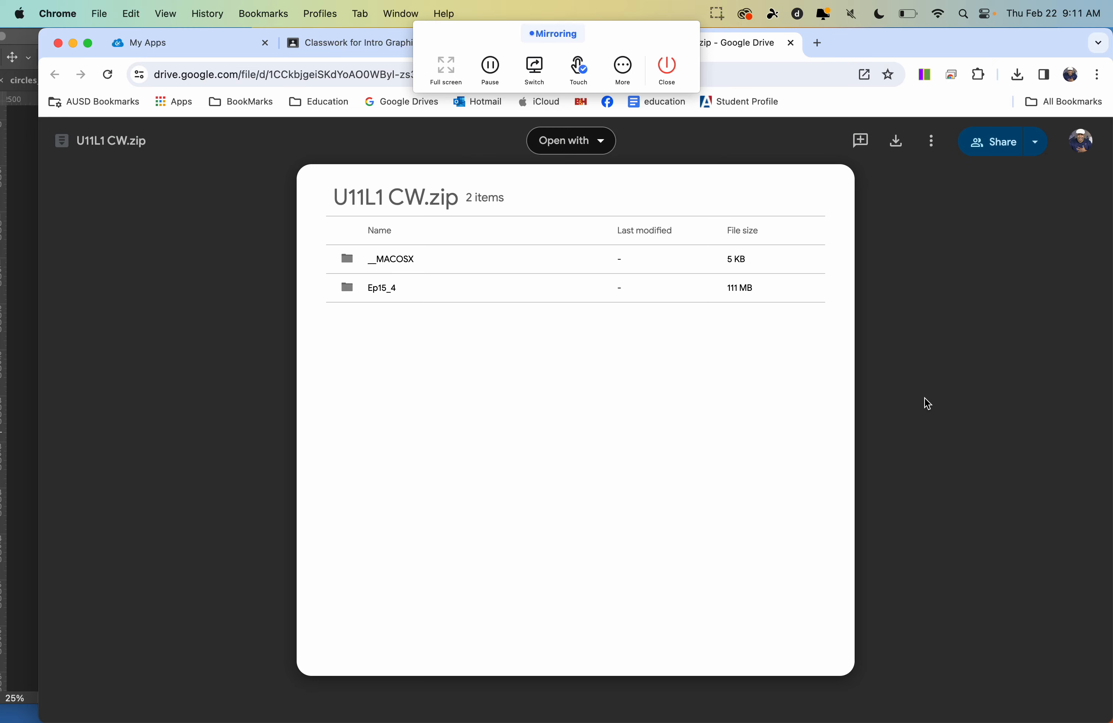
key(super+Tab)
key(super+Tab)
key(super+Tab)
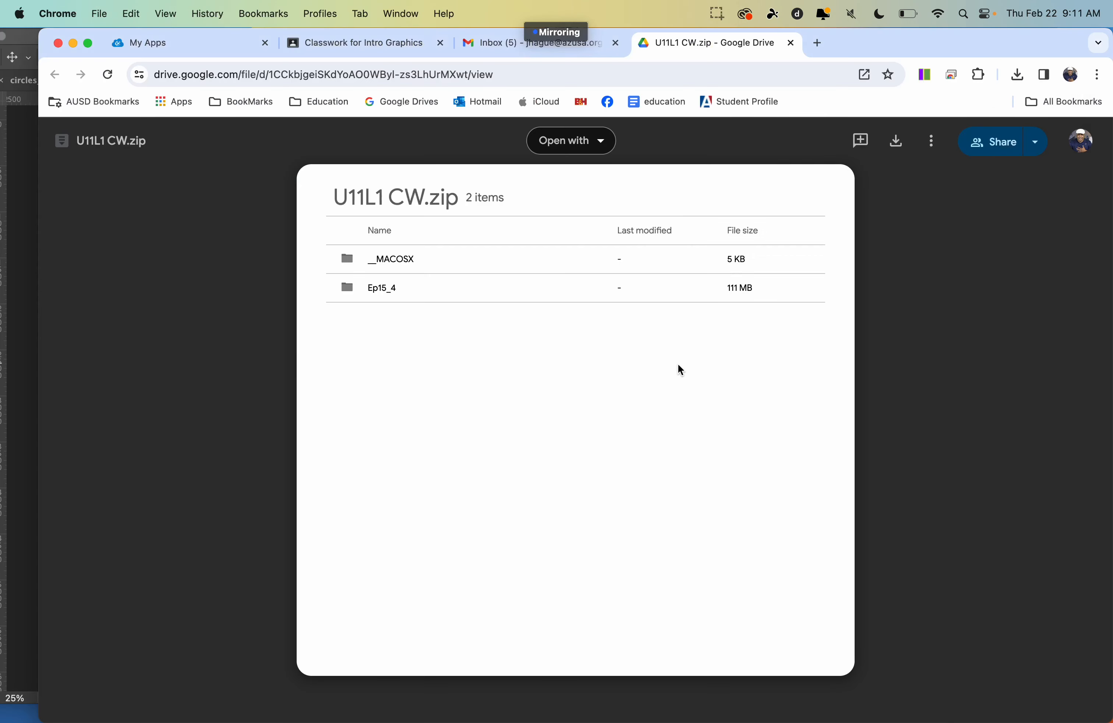
click(335, 41)
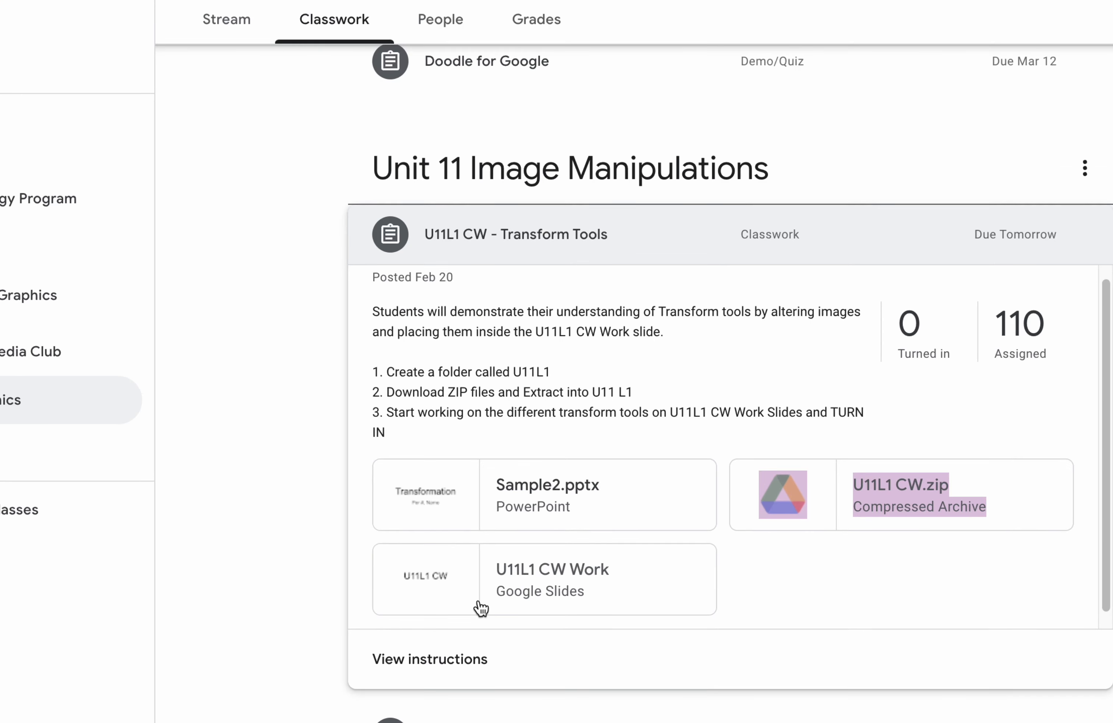
click(509, 610)
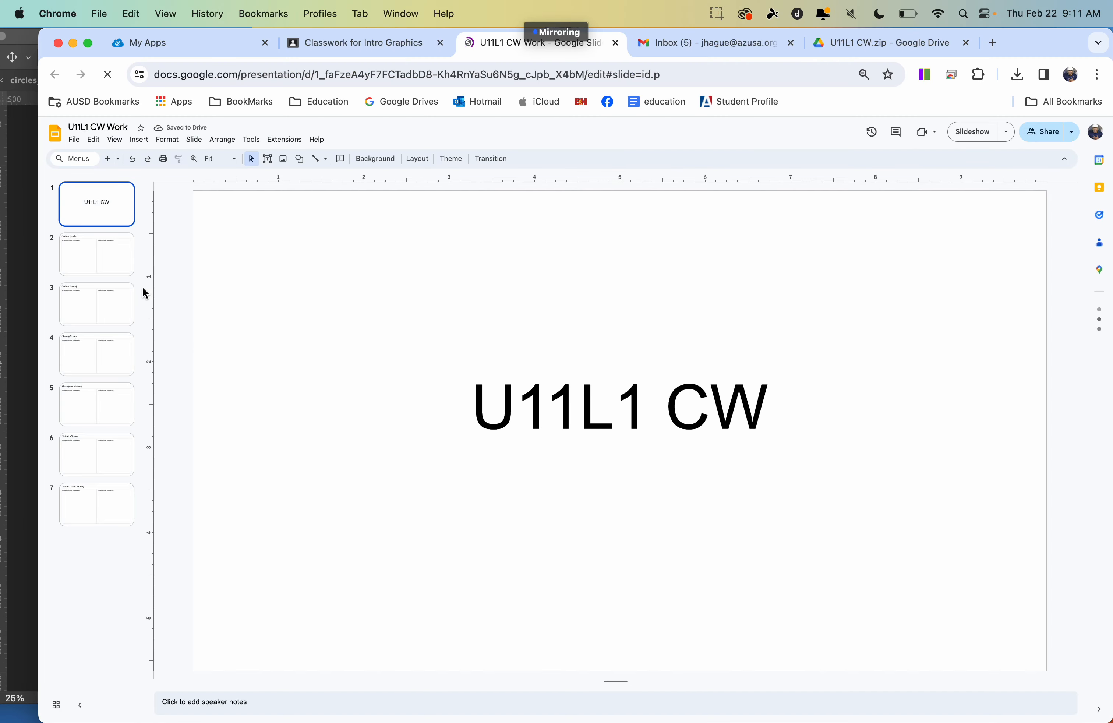
Review the Rotate (circle) and Rotate (cans) slides, and preview can.psd from the U11L1 folder in Finder.
click(102, 253)
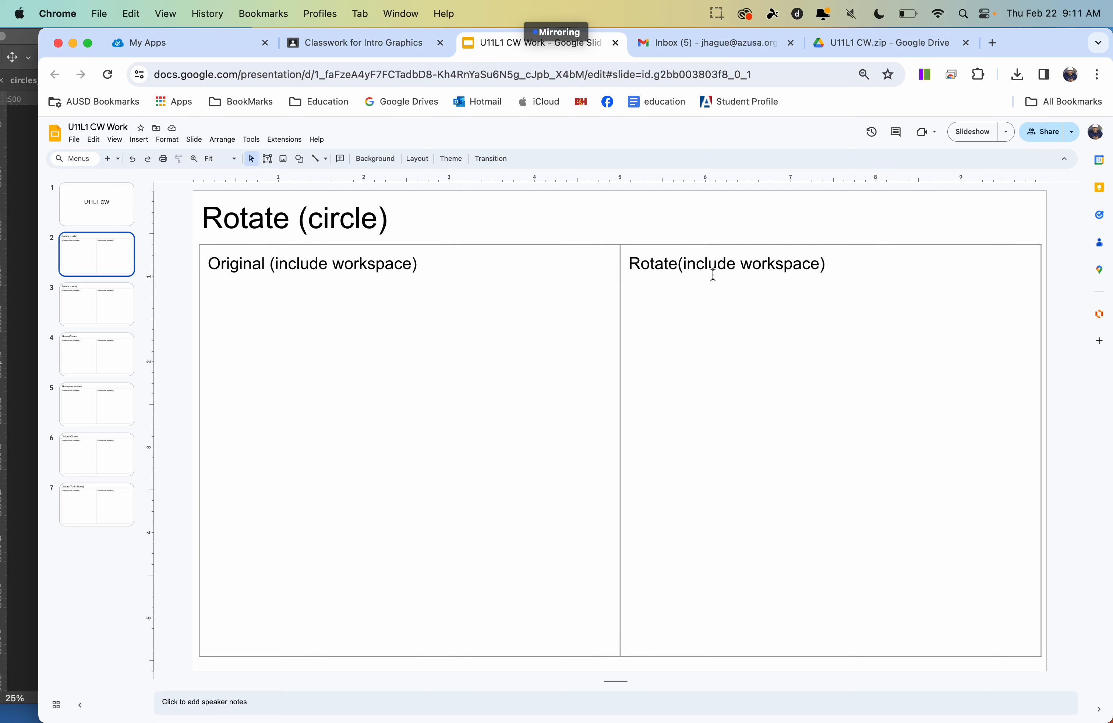
click(79, 310)
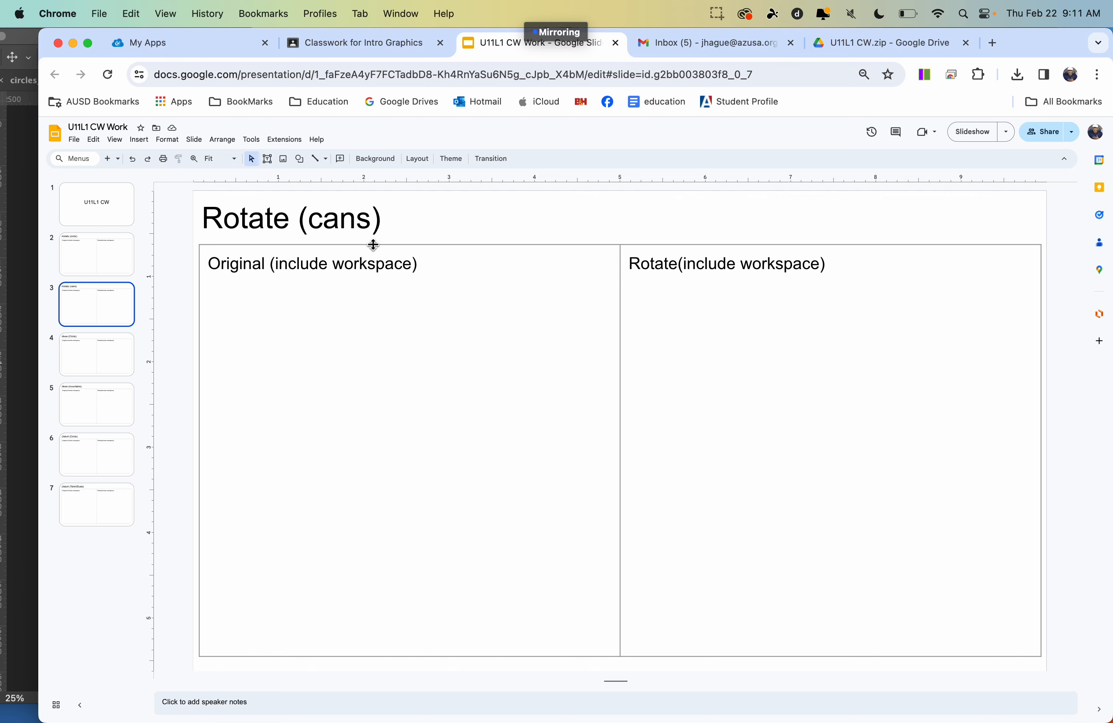
key(super+Tab)
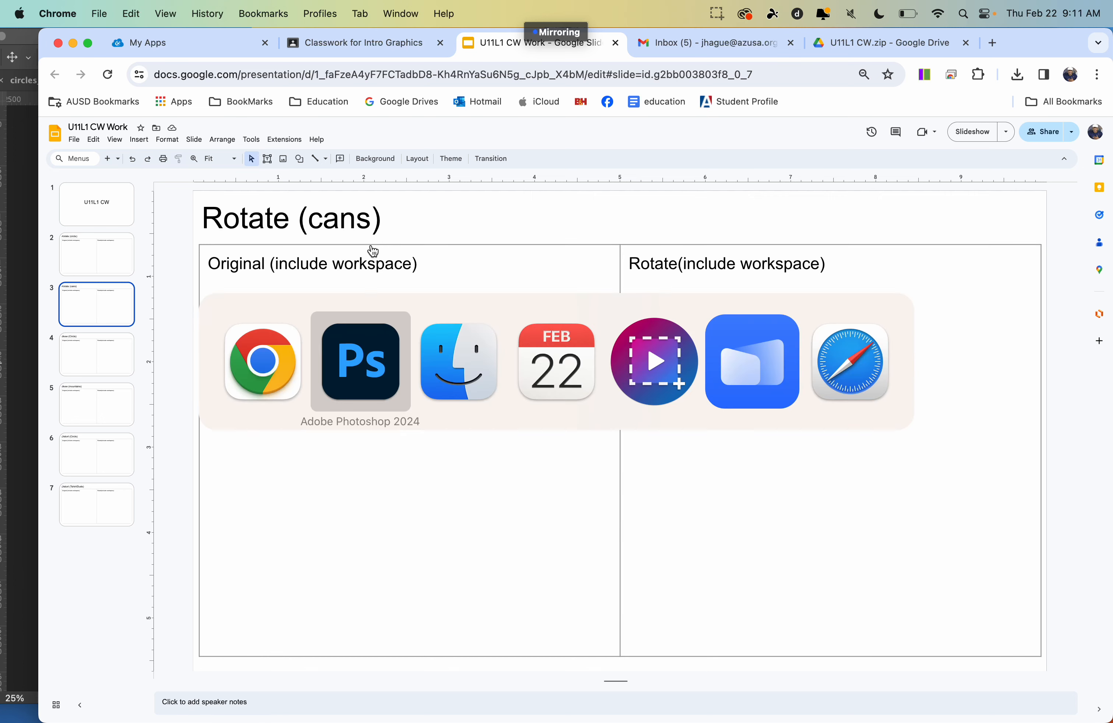
key(super+Tab)
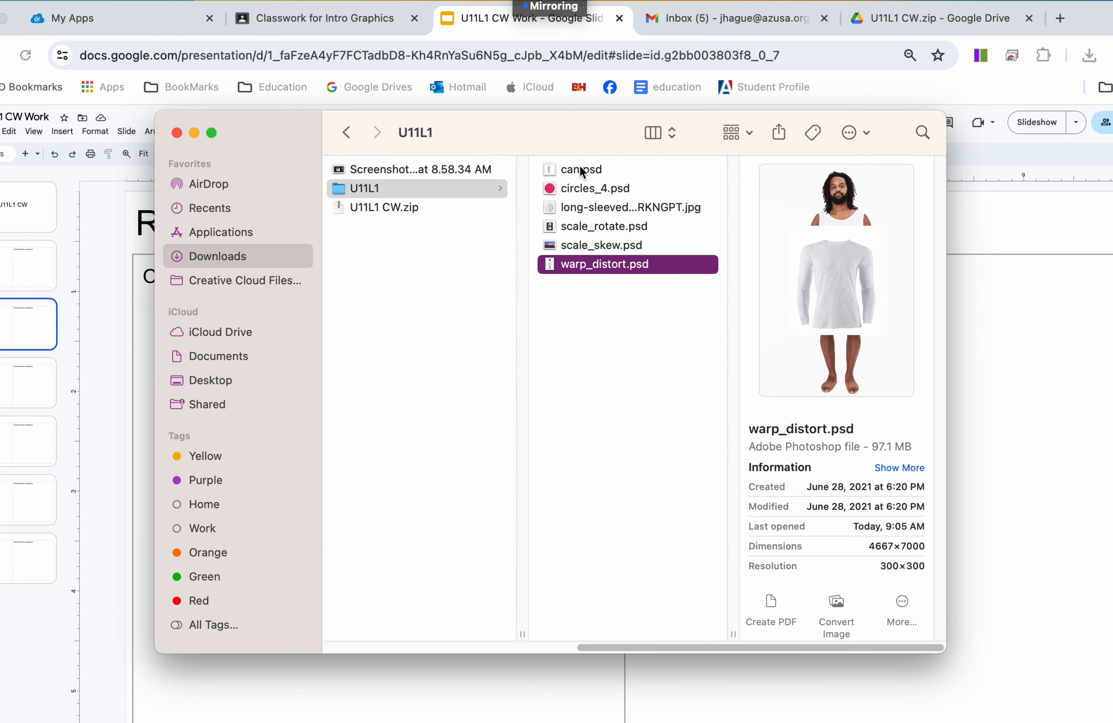
click(581, 170)
key(space)
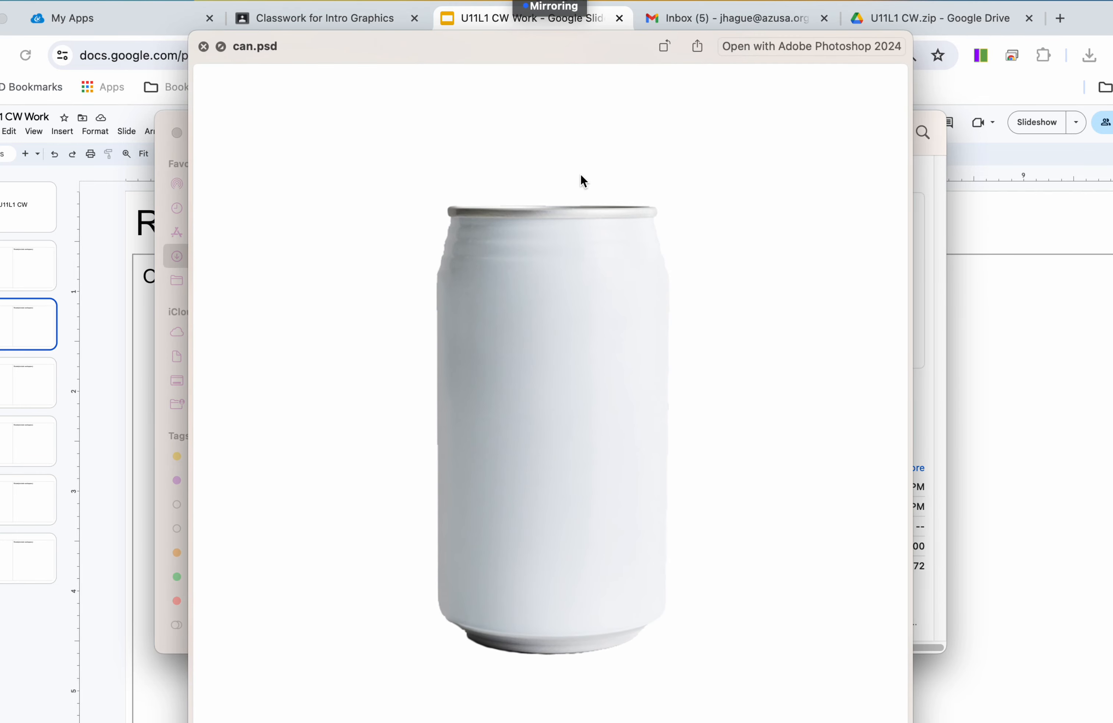
key(space)
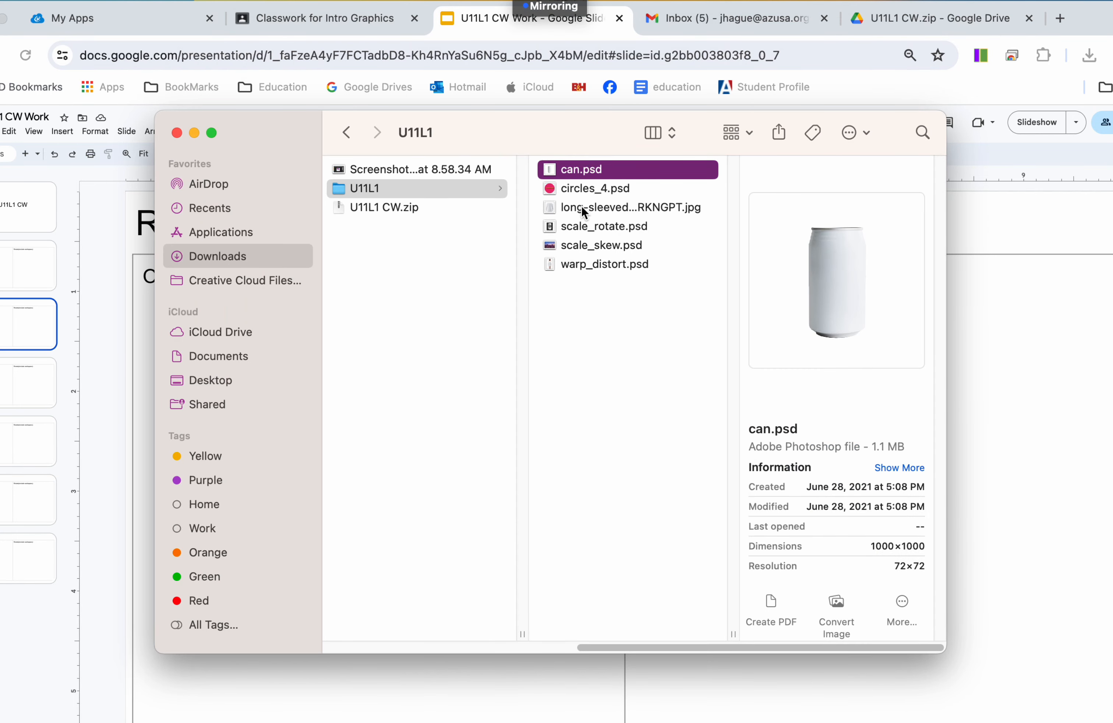
click(580, 207)
click(581, 170)
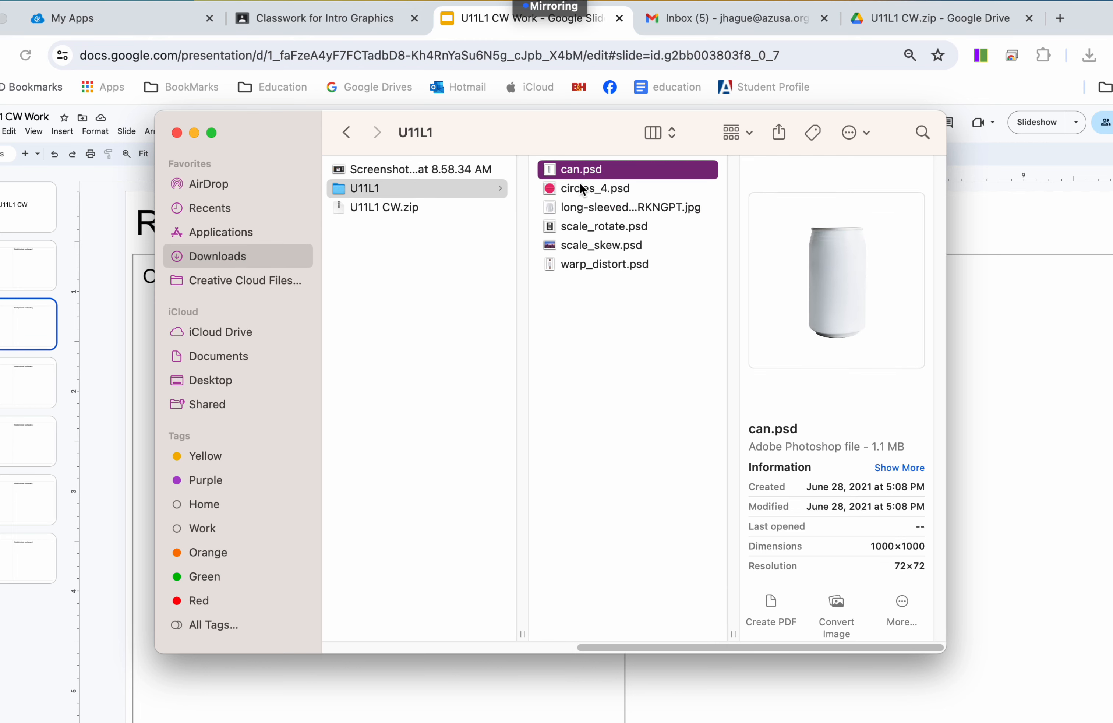
Open scale_rotate.psd from the U11L1 folder in Adobe Photoshop 2024 and try rotating the can's round label to about 88°.
click(582, 225)
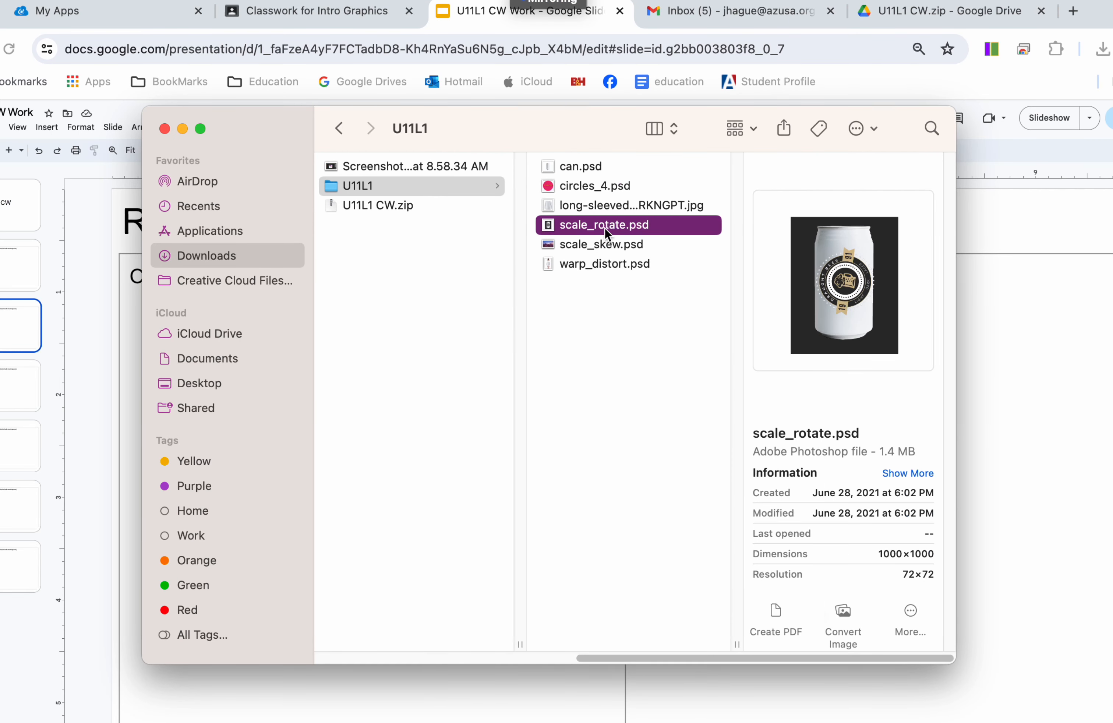
right_click(606, 227)
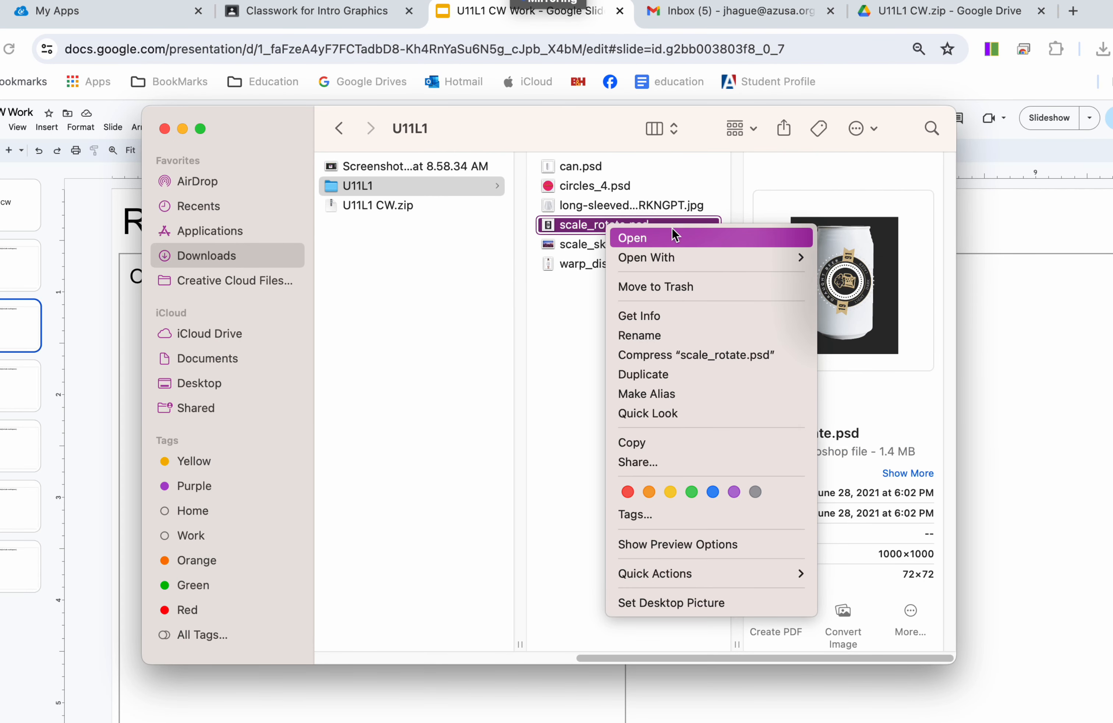
mouse_move(680, 252)
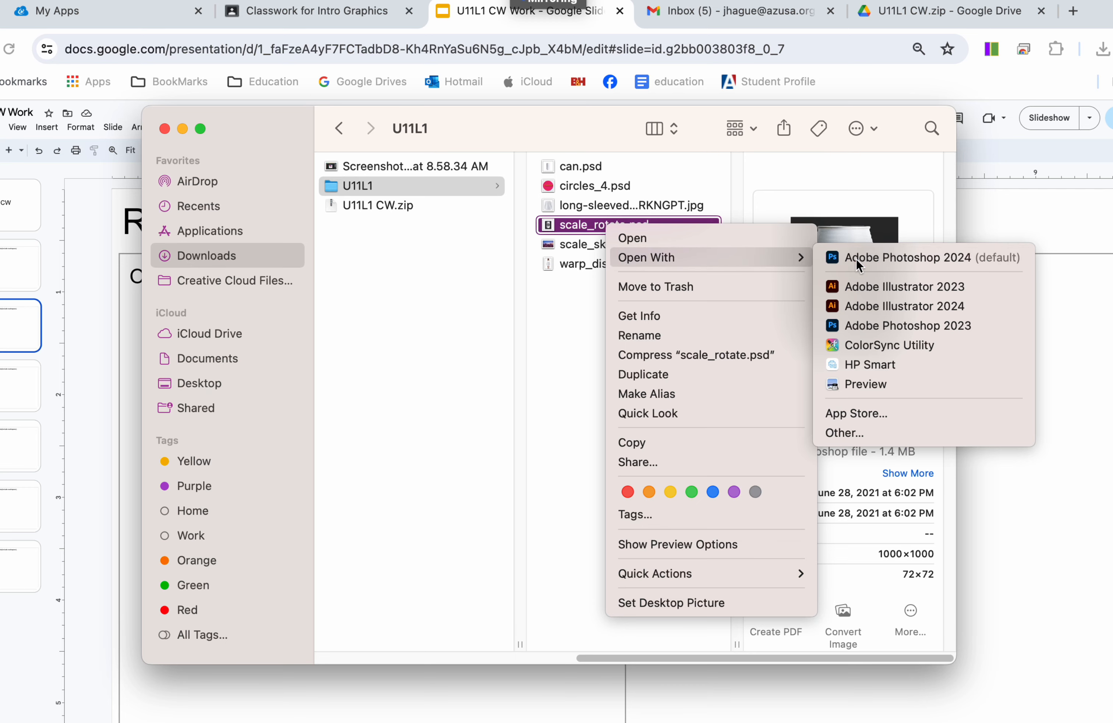
click(857, 261)
drag(490, 349, 398, 373)
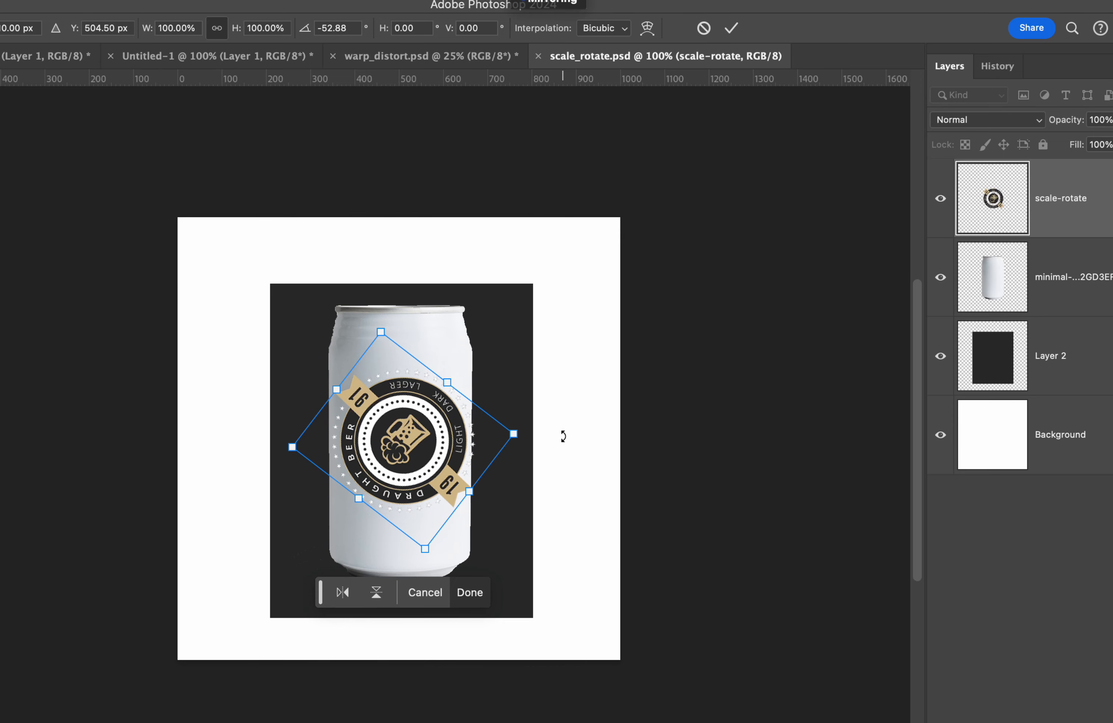
drag(563, 436, 331, 505)
Switch back to Chrome and look through slides 4 to 7 of U11L1 CW Work, covering Skew and Distort.
key(super+Tab)
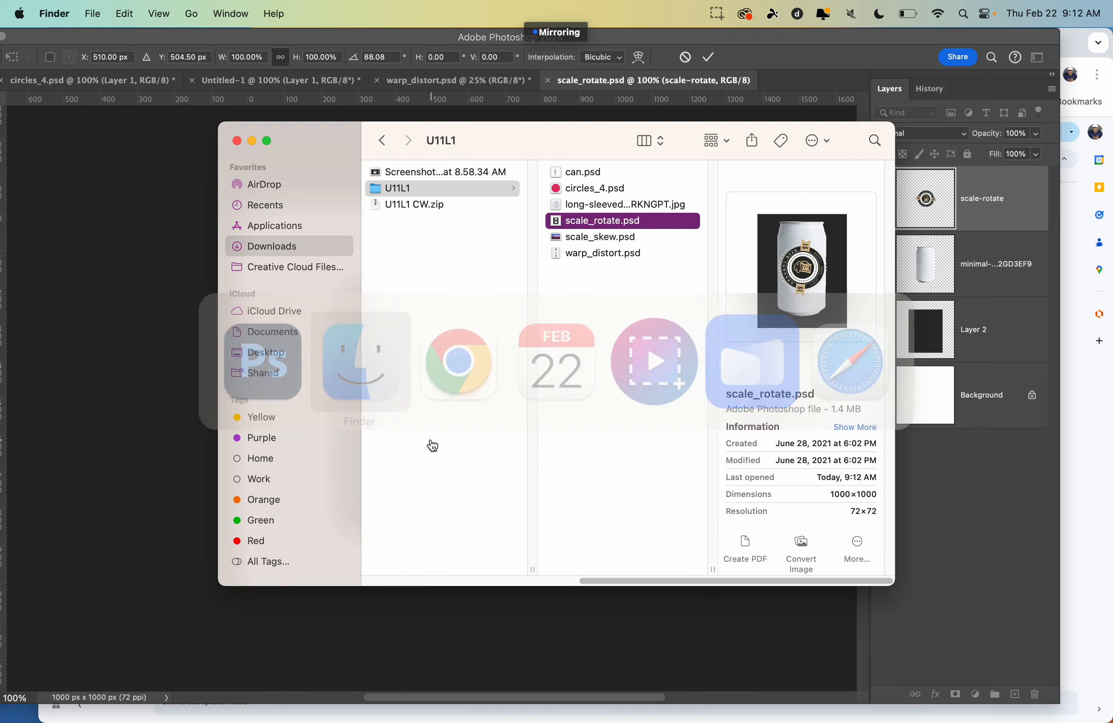
key(super+Tab)
key(Tab)
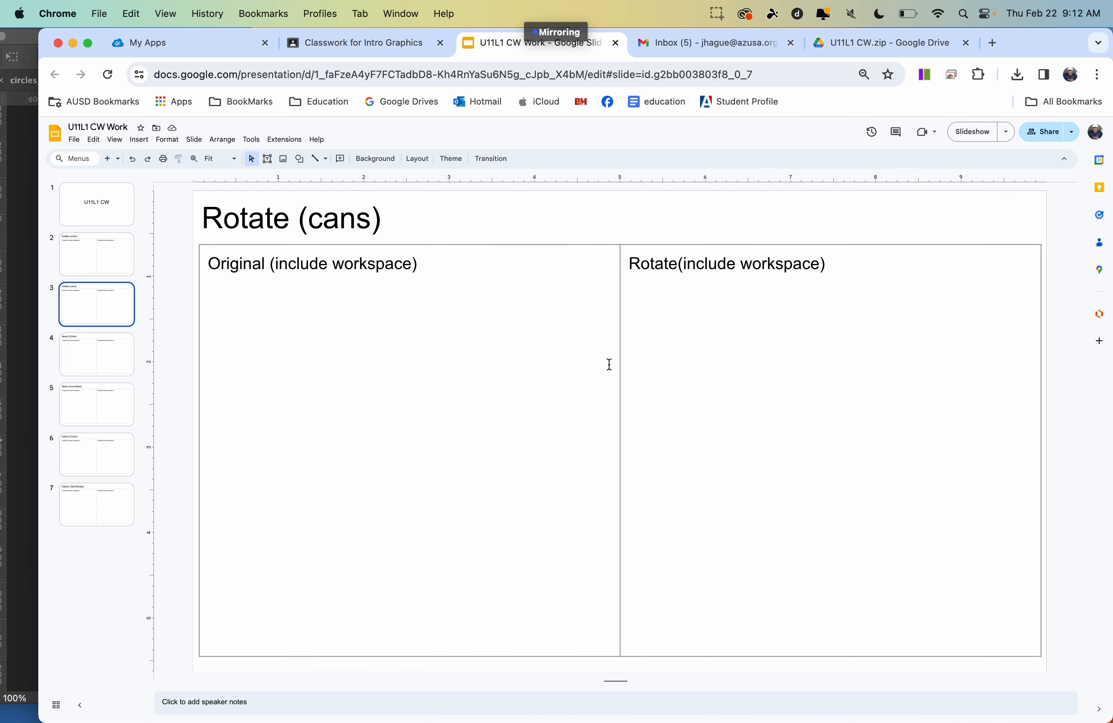
click(98, 353)
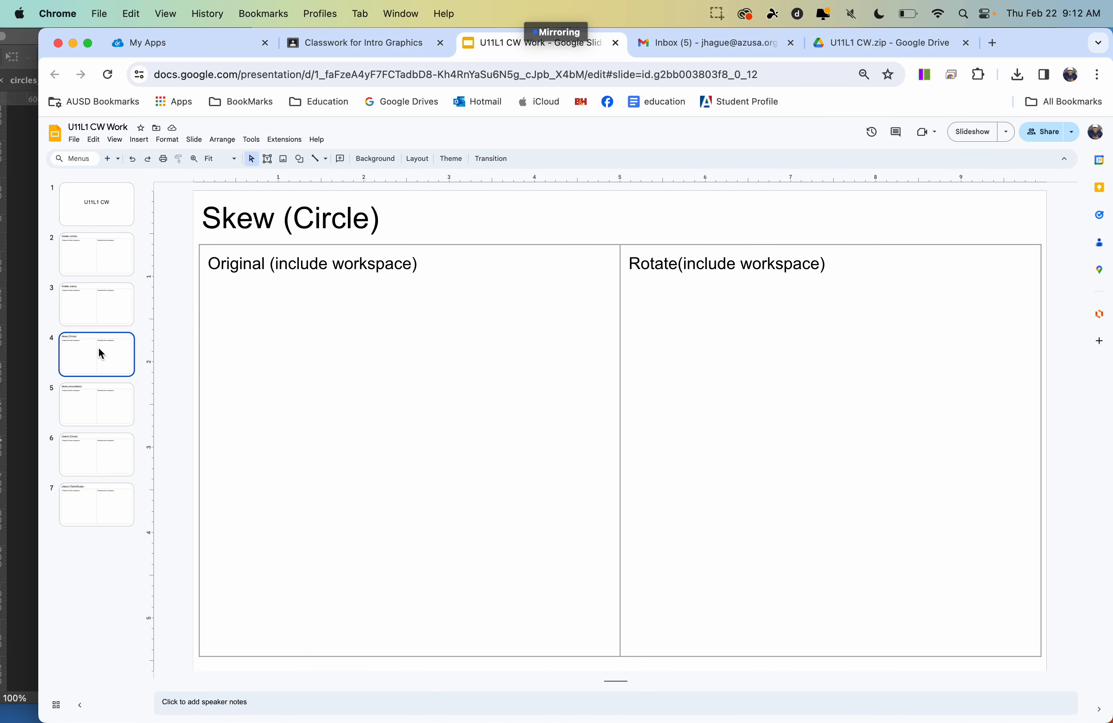
click(117, 403)
click(92, 462)
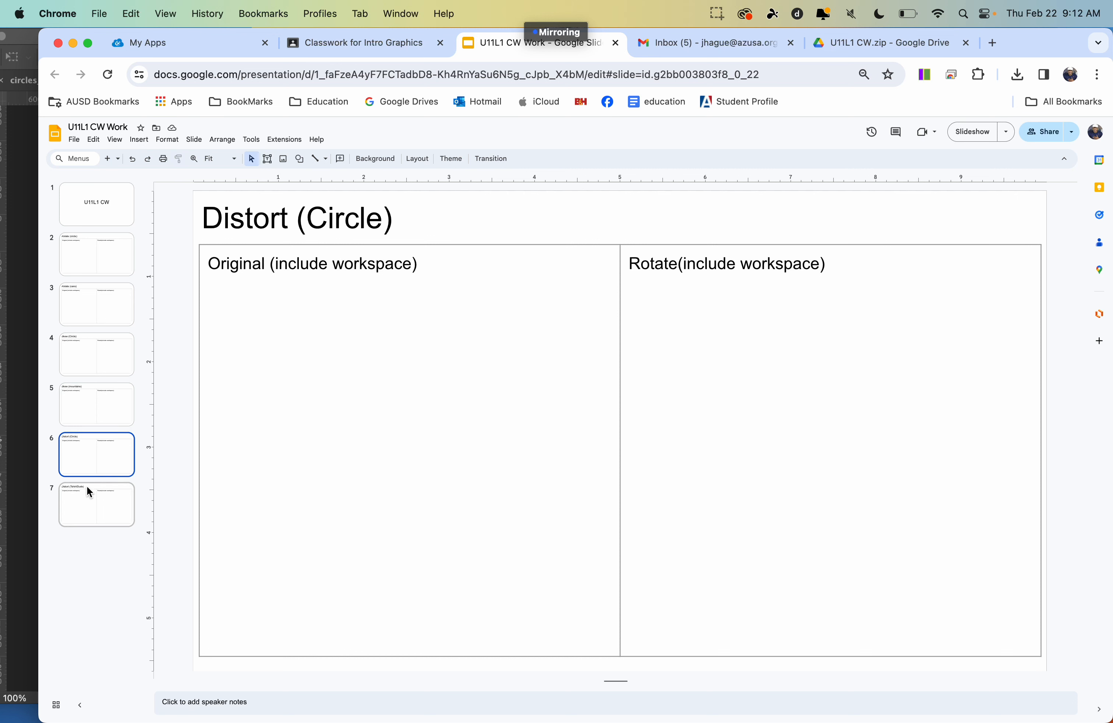
click(86, 487)
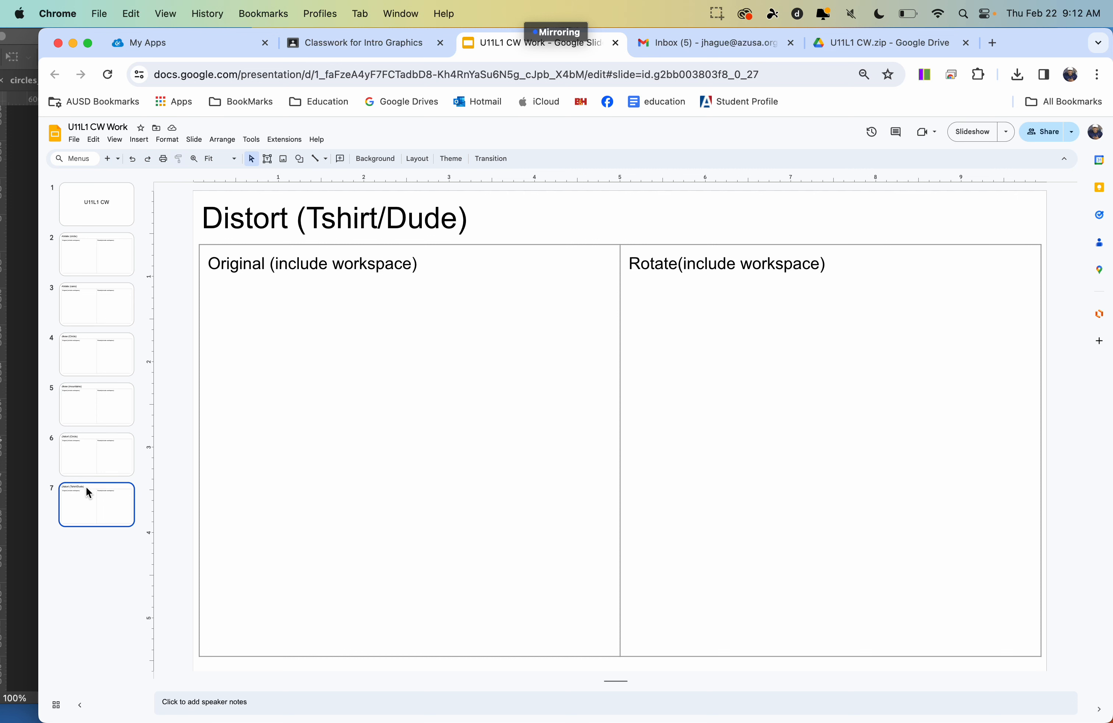
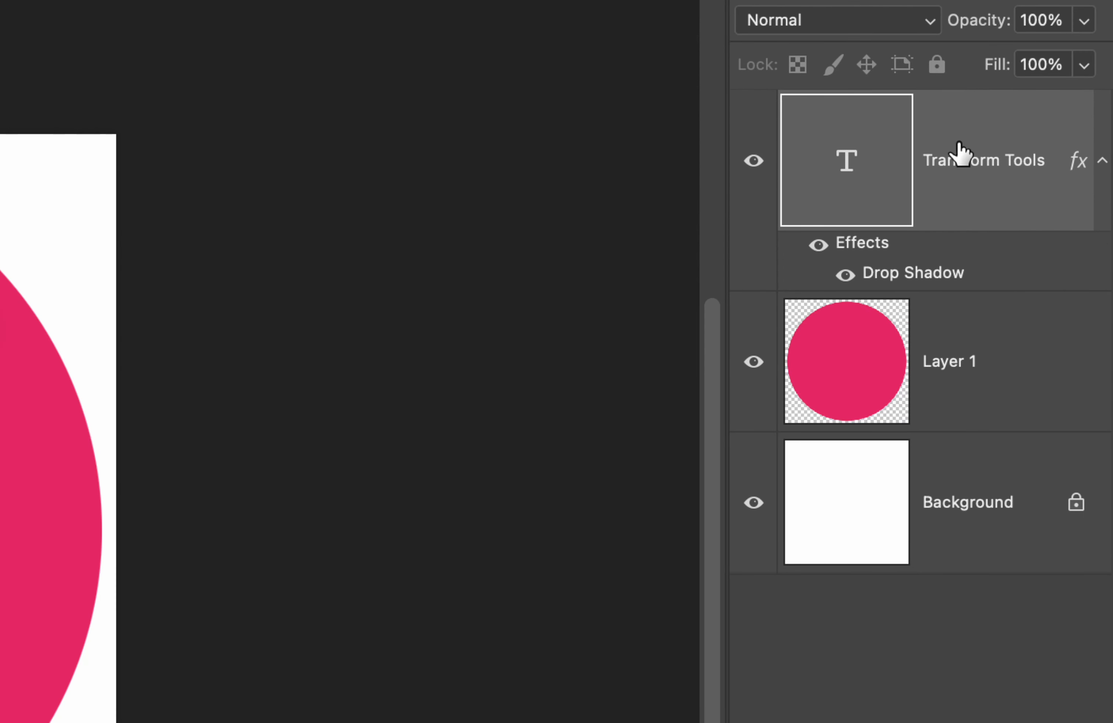
Duplicate the Transform Tools text layer within circles_4.psd and make the copy the active layer.
right_click(960, 153)
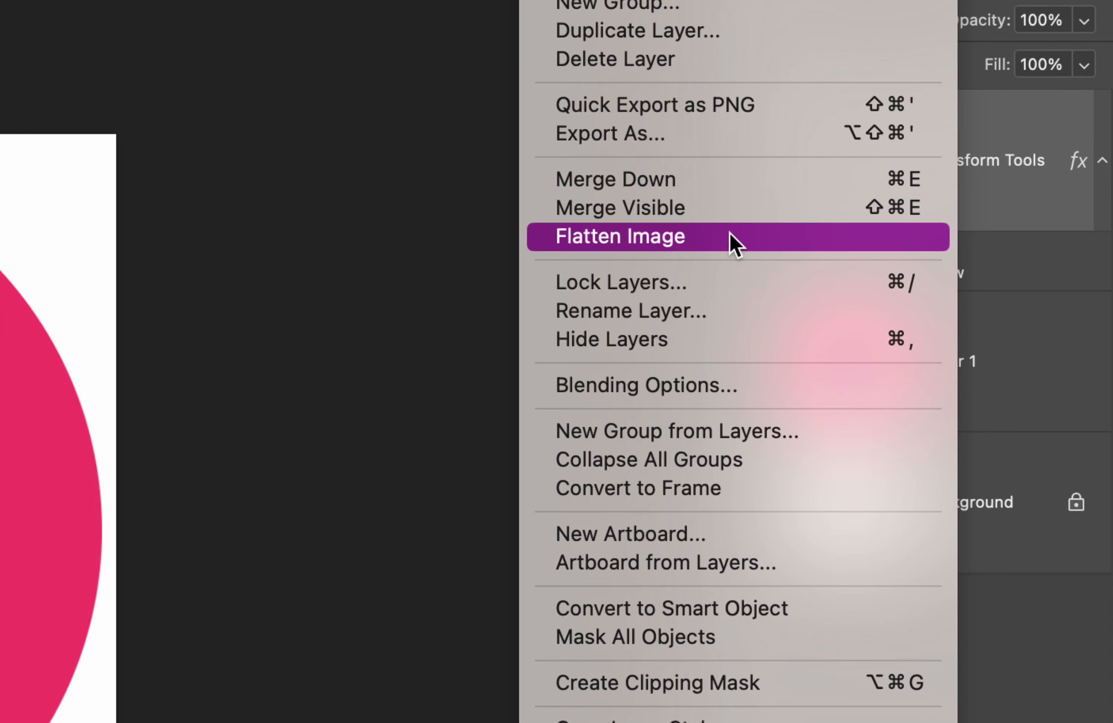
click(685, 33)
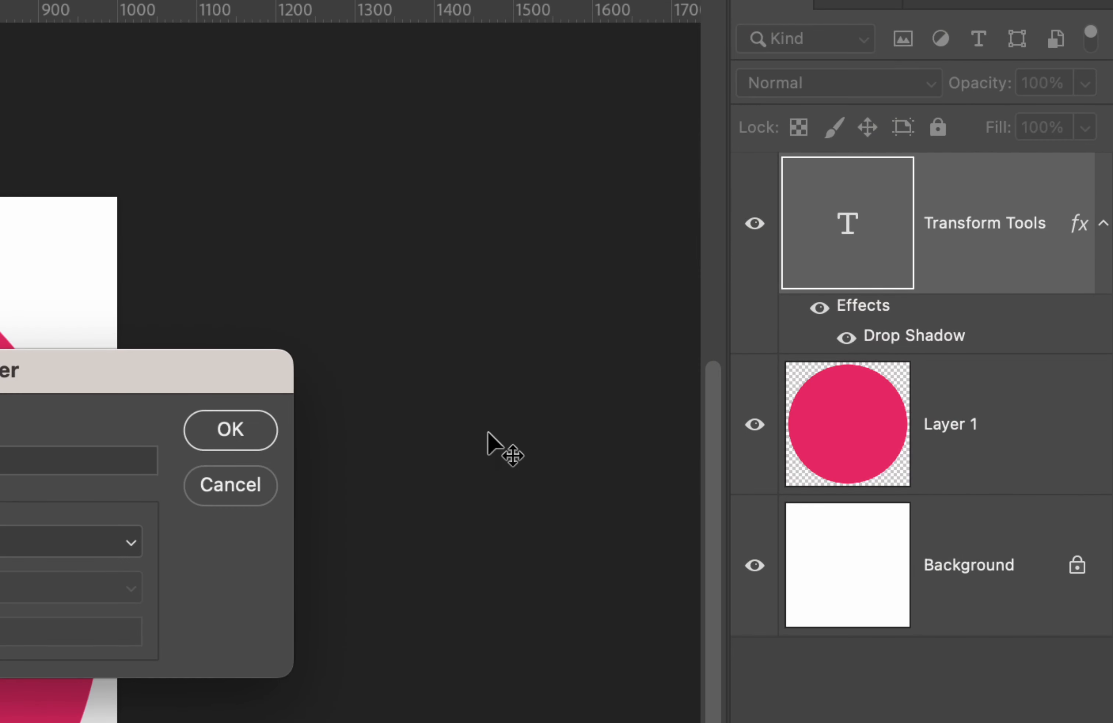
click(251, 429)
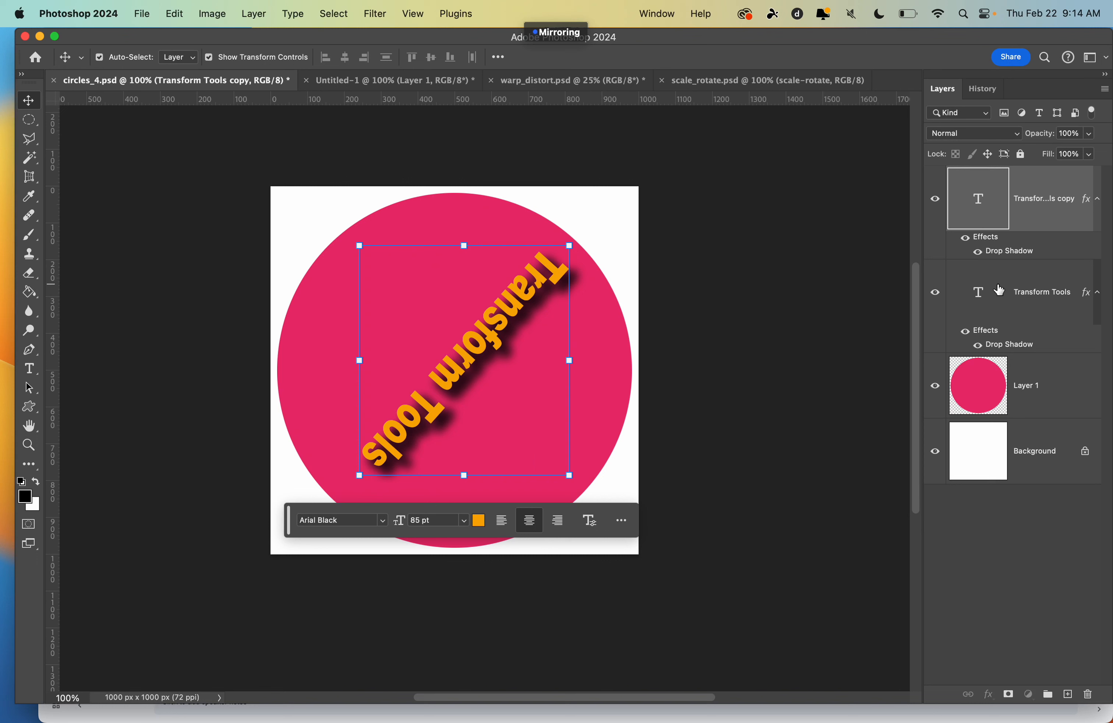
click(1000, 289)
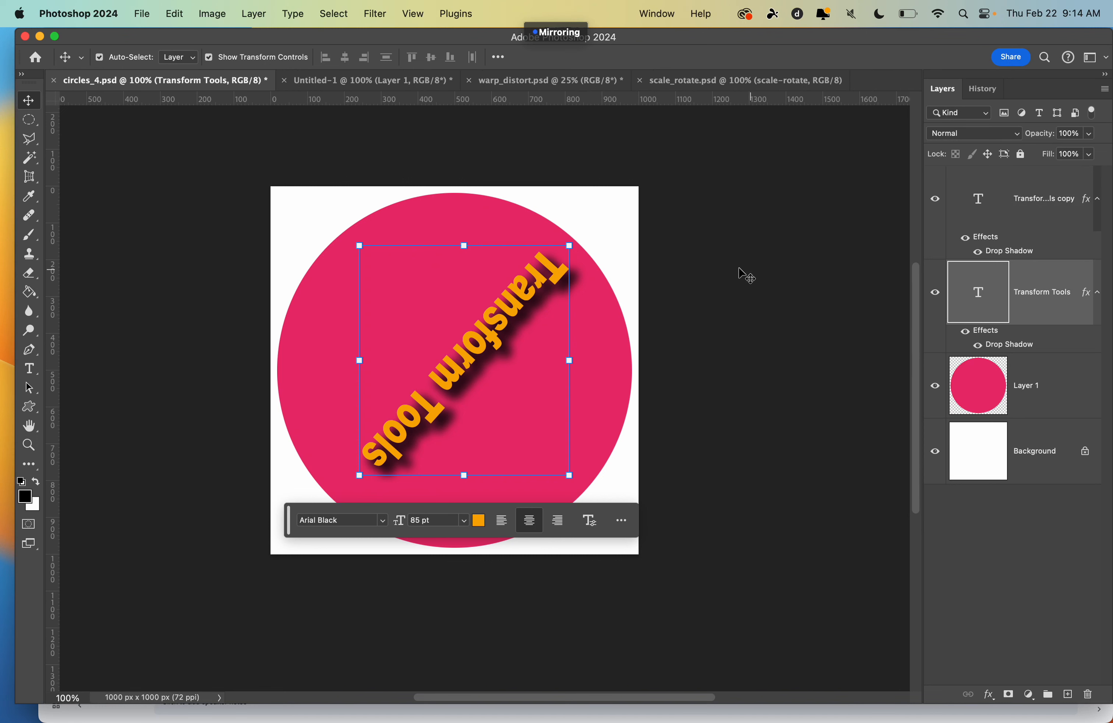
click(1008, 217)
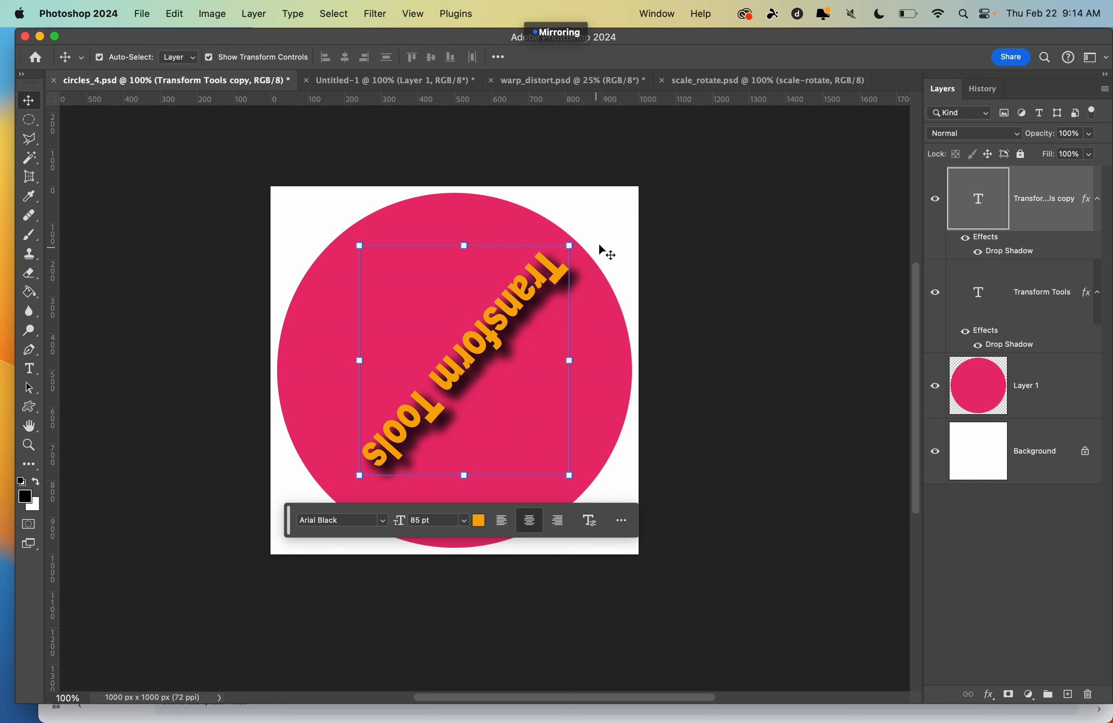
Scale the text copy to about 105%, rotate it about -90°, and shift it left so it crosses the original text.
drag(581, 239, 554, 187)
drag(610, 220, 280, 167)
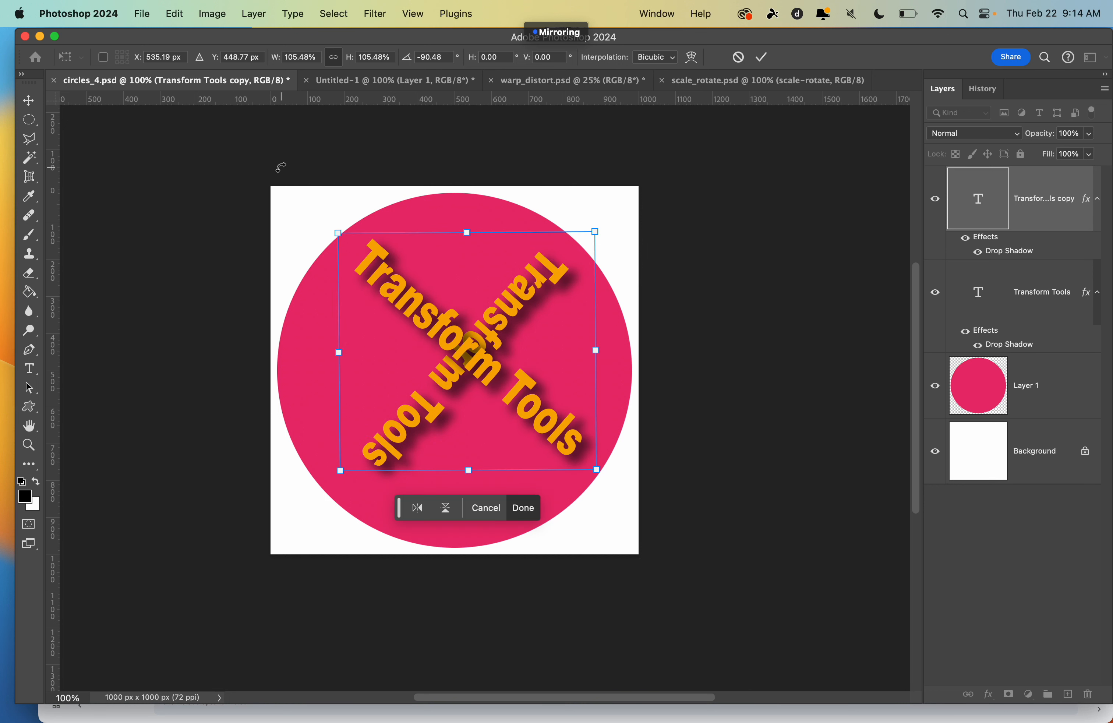
drag(435, 338, 408, 336)
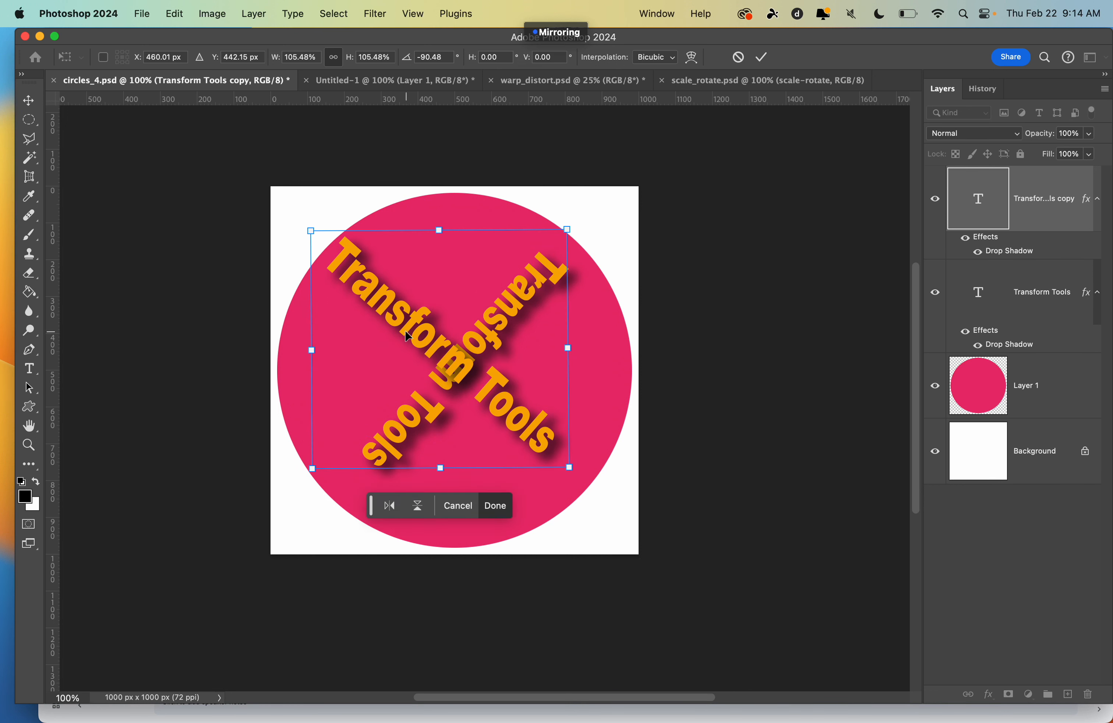
Set the rotated text copy's opacity to 50% and duplicate that layer within circles_4.psd.
click(1092, 137)
drag(1094, 150, 1044, 150)
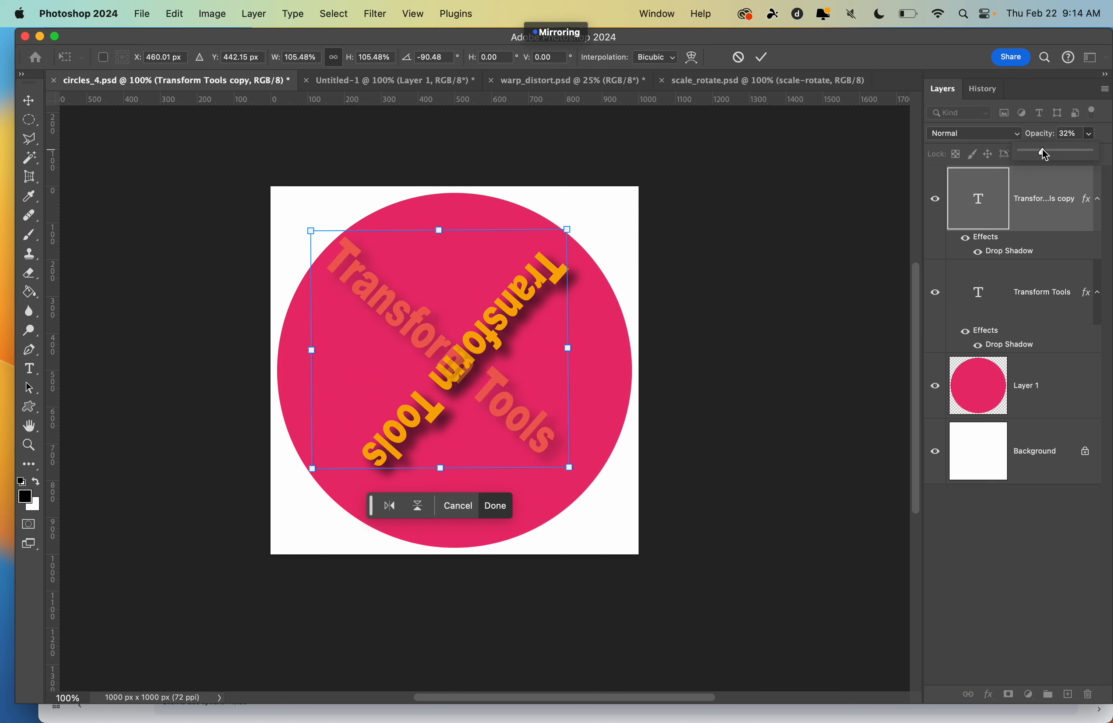
right_click(1034, 198)
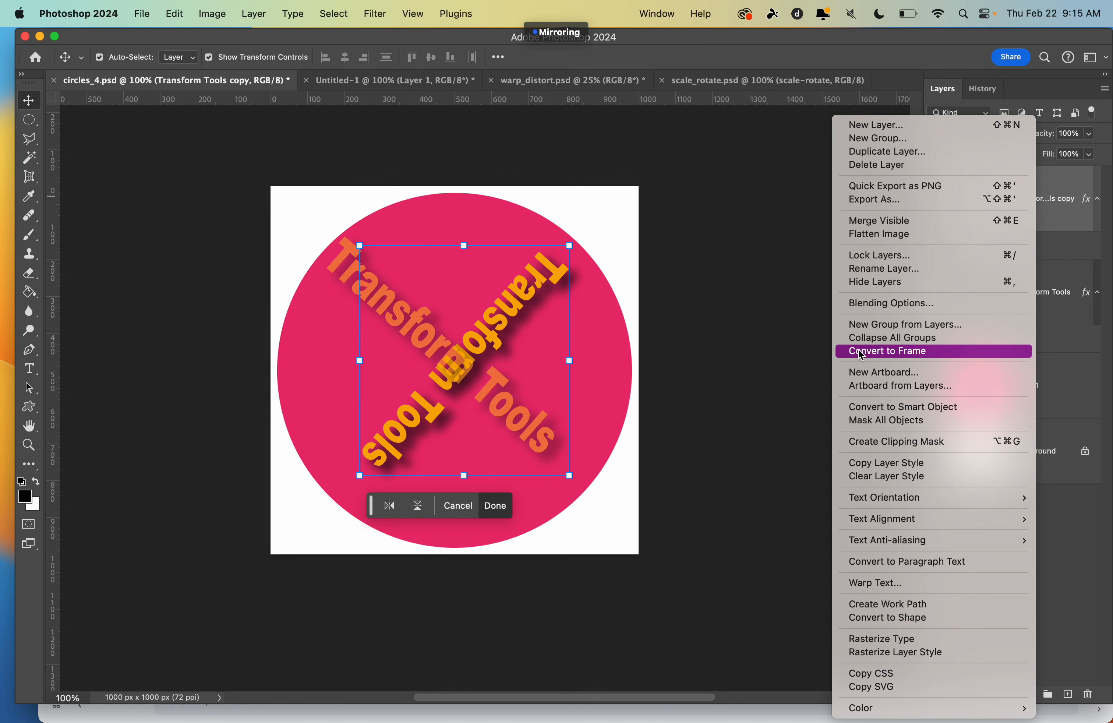
click(868, 151)
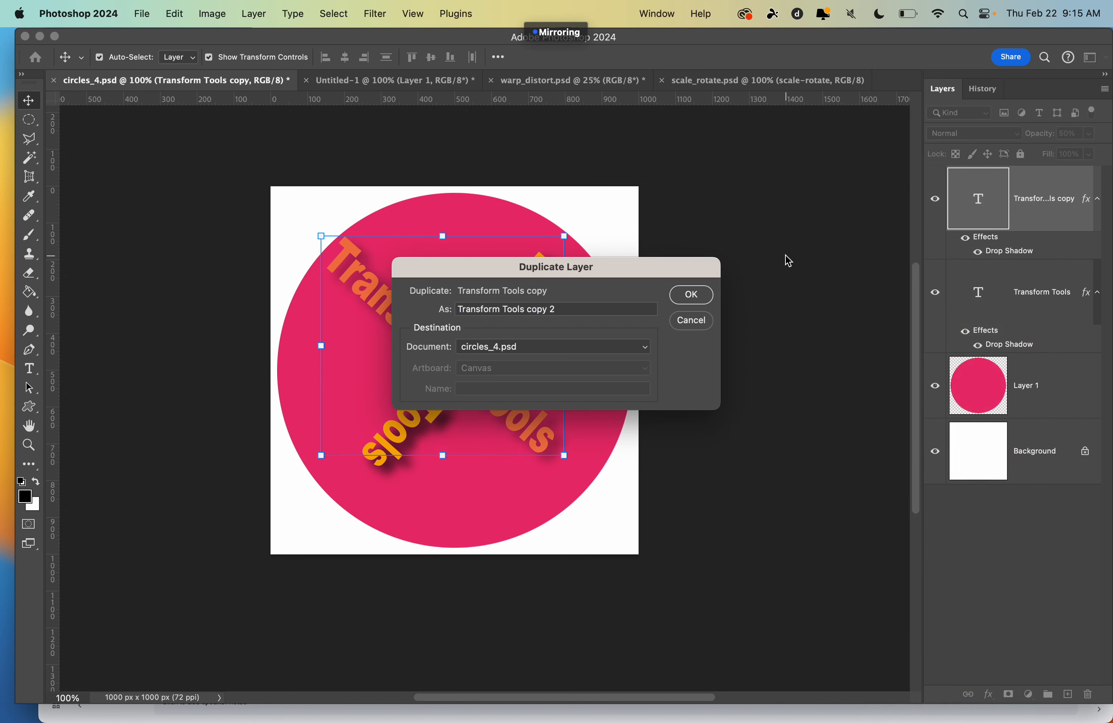
click(688, 295)
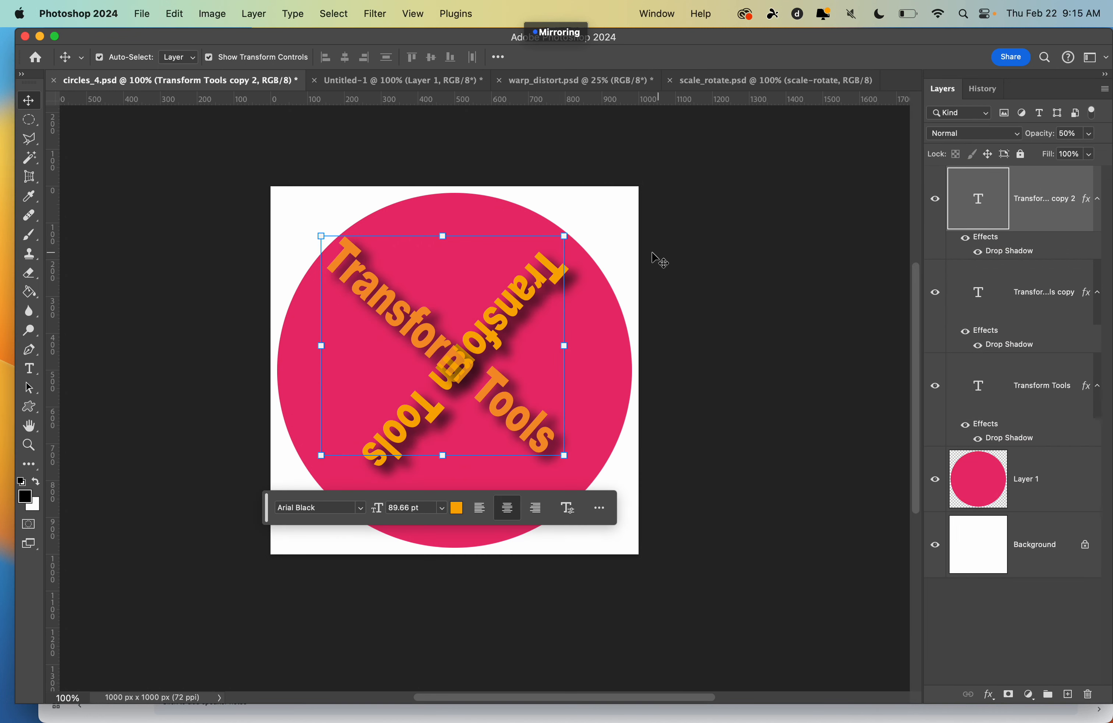
Rotate the second text copy about -44° so it reads nearly horizontally, and center it over the circle.
click(579, 232)
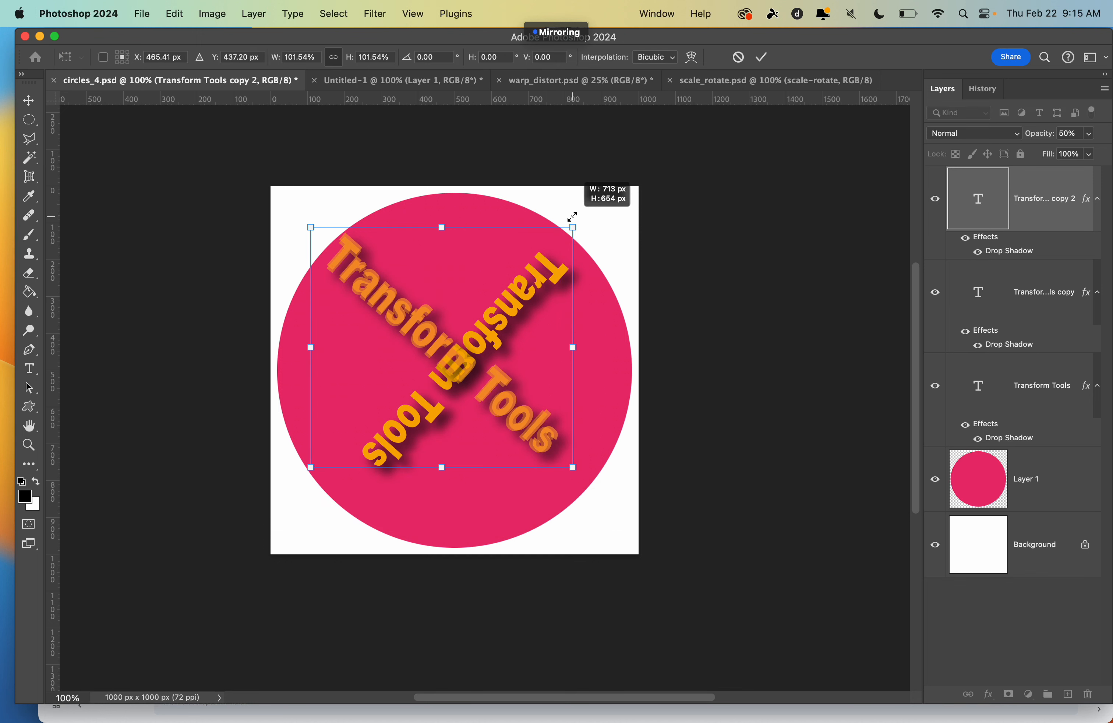
drag(602, 223, 468, 160)
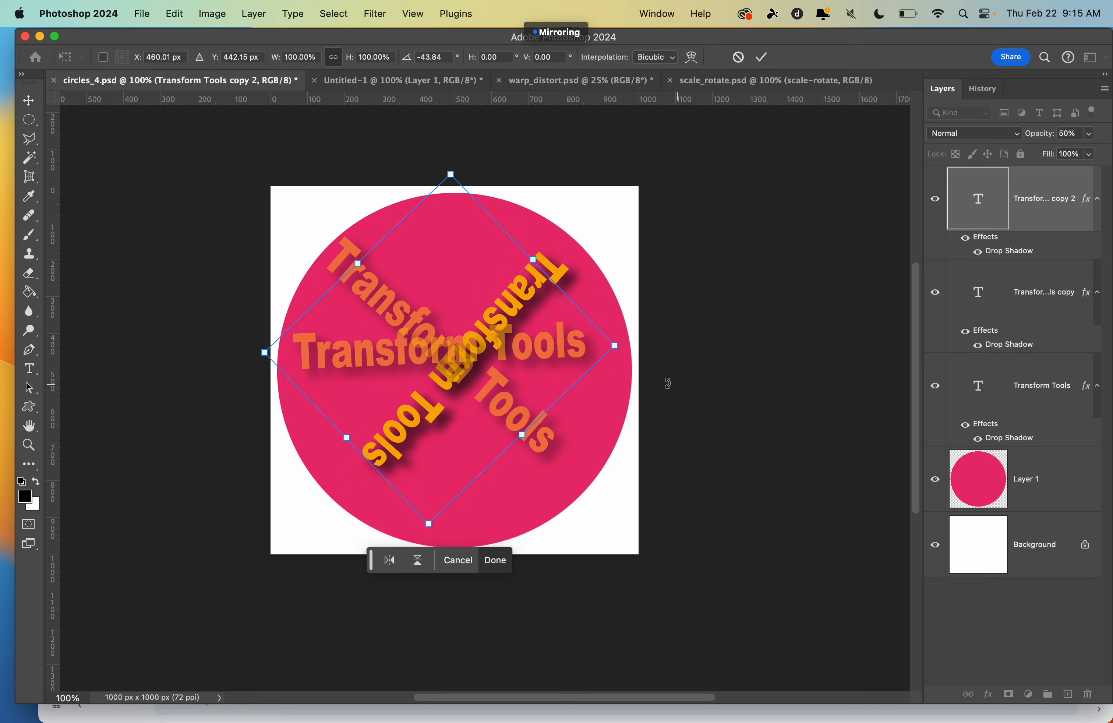
drag(431, 350, 444, 358)
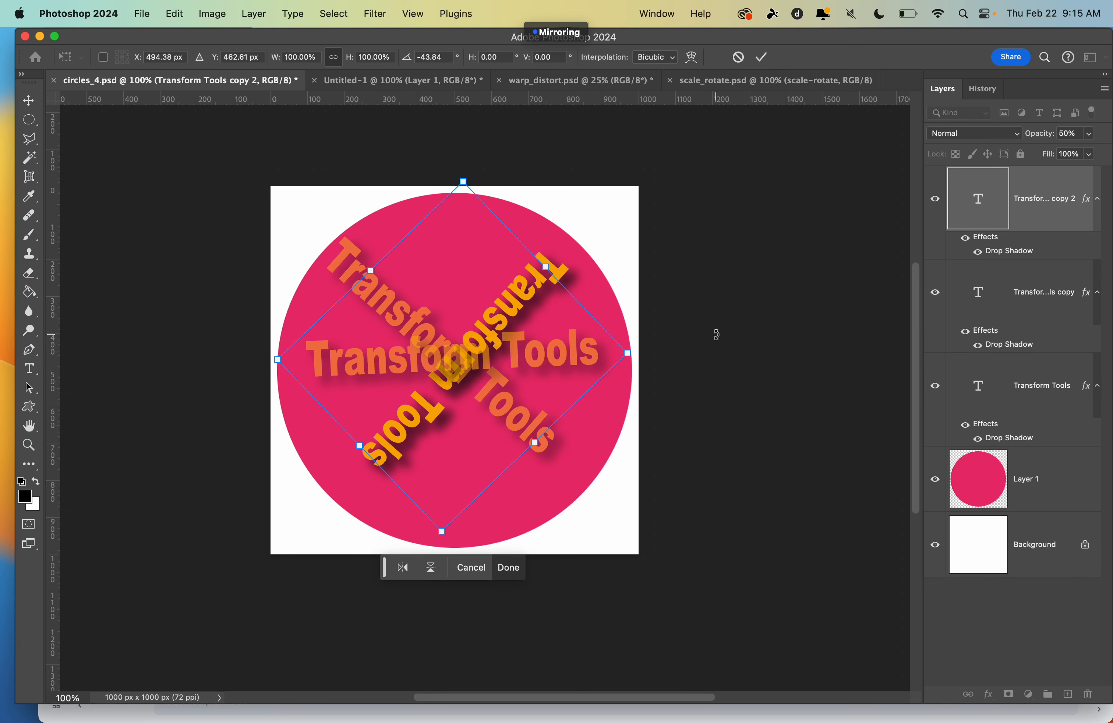
Capture the full Photoshop workspace with the rotated text and fit the screenshot into the Rotate column of the Rotate (circle) slide in Google Slides.
key(super+Tab)
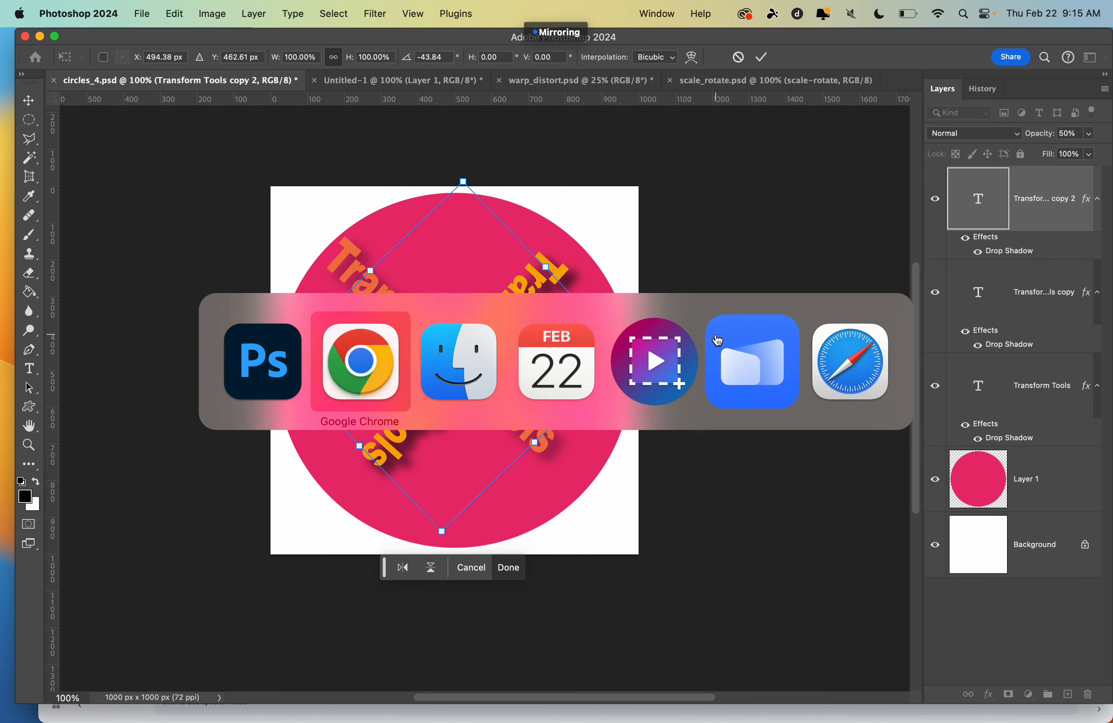
key(super+Tab)
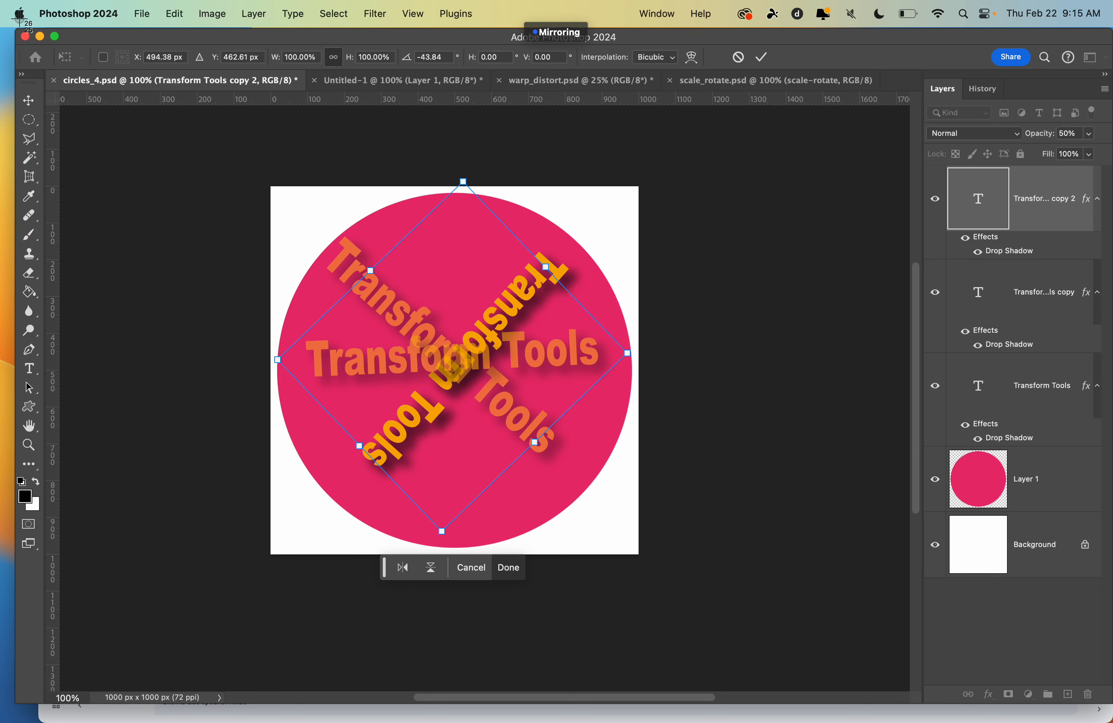
drag(7, 7, 1108, 718)
key(super+Tab)
drag(1041, 657, 794, 448)
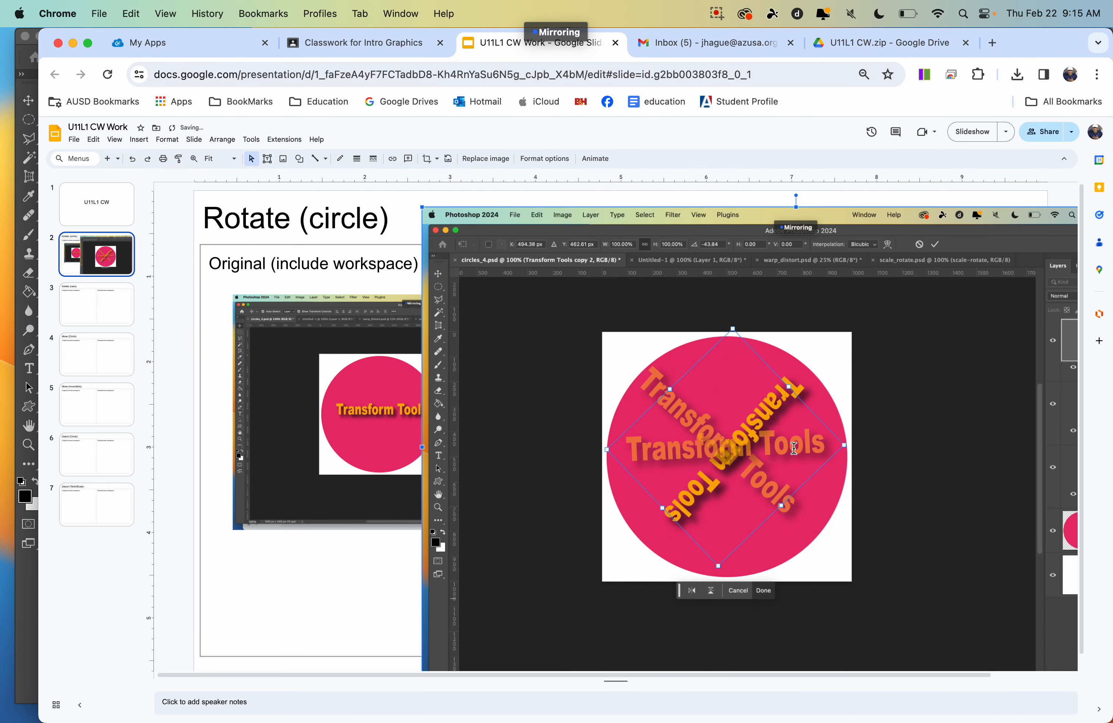
drag(421, 207, 731, 396)
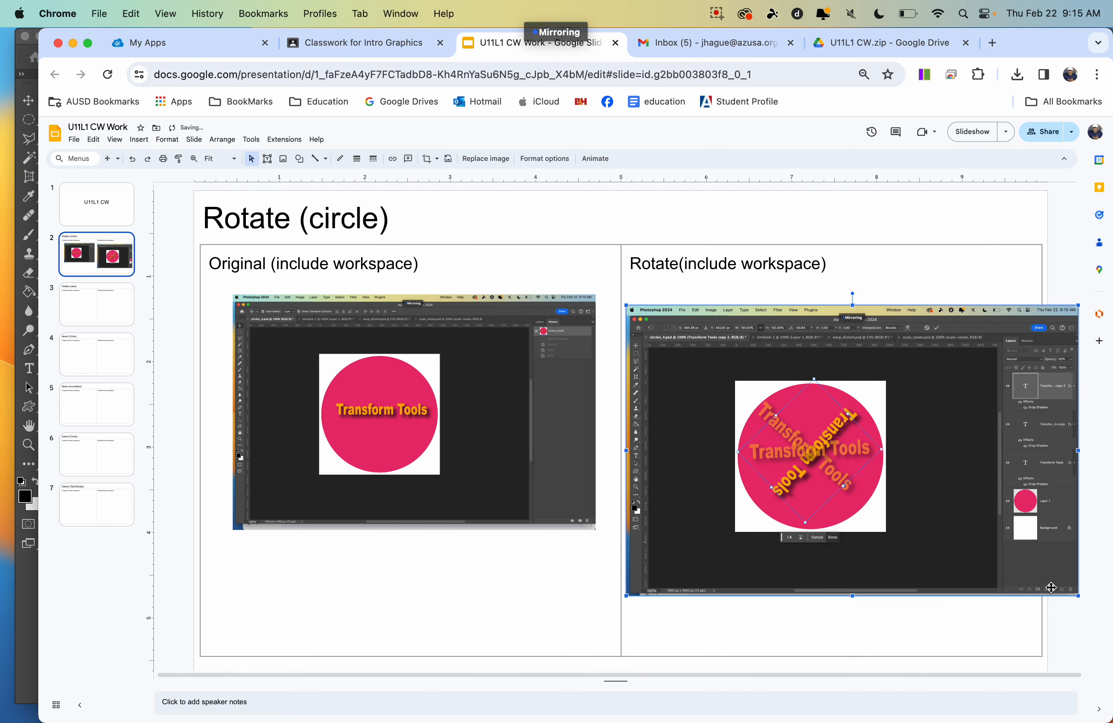
drag(1081, 597, 1041, 571)
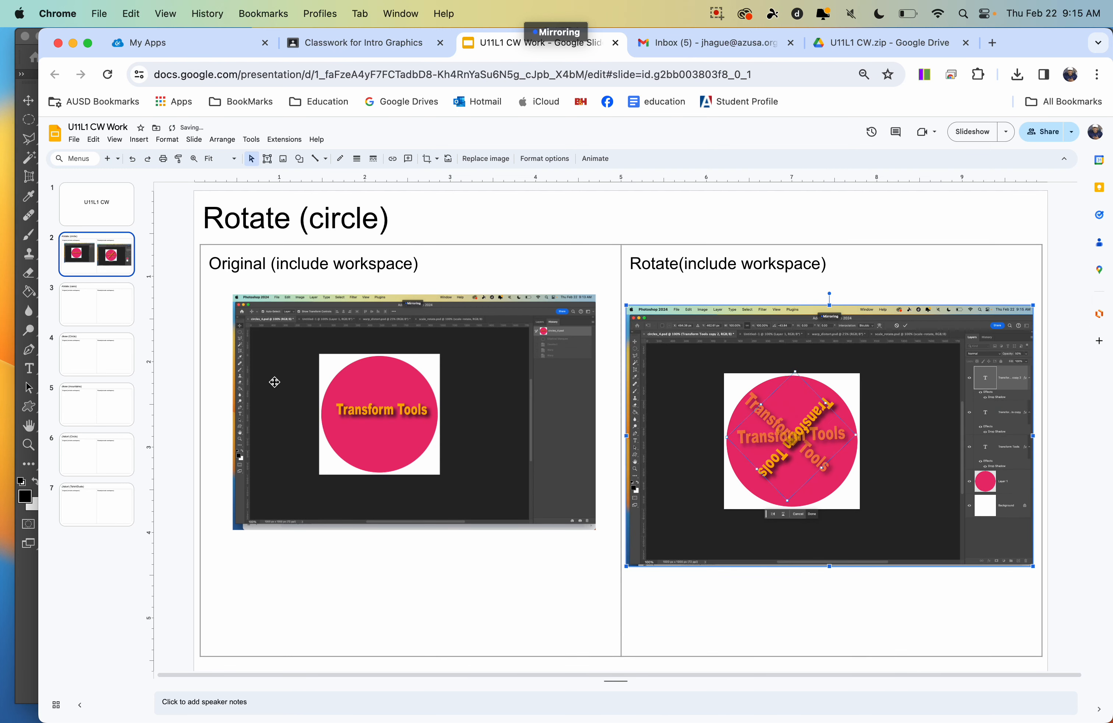
Select the Rotate (cans) slide, switch to Photoshop, and bring up the scale_rotate.psd document.
click(94, 313)
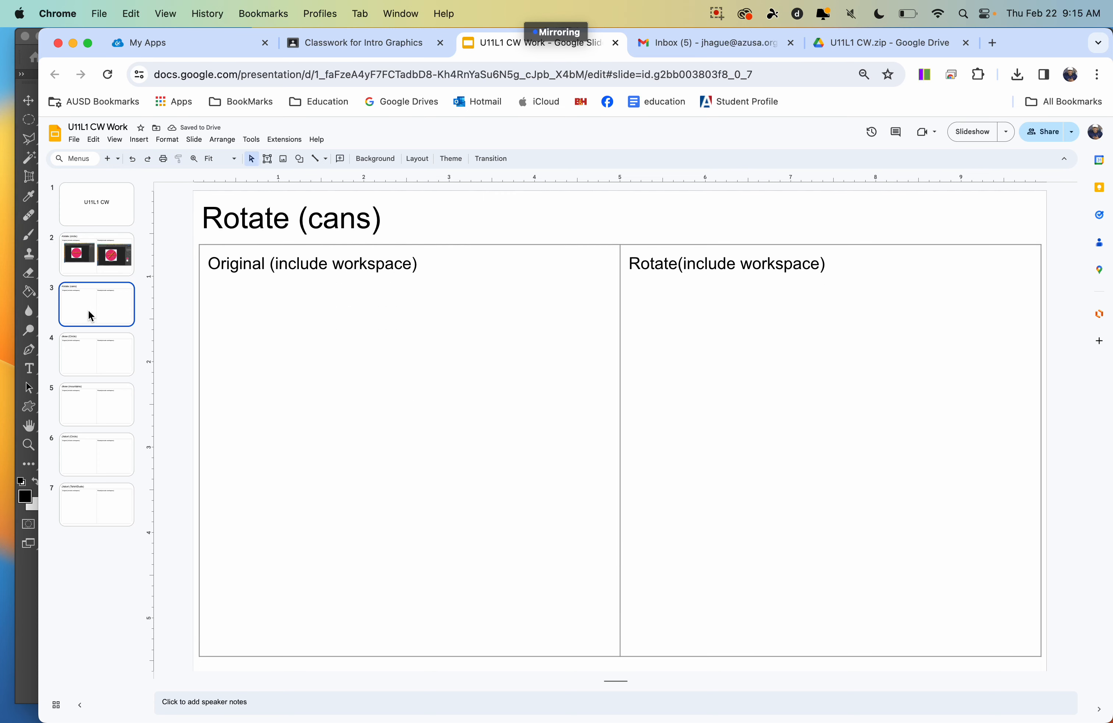
key(super+Tab)
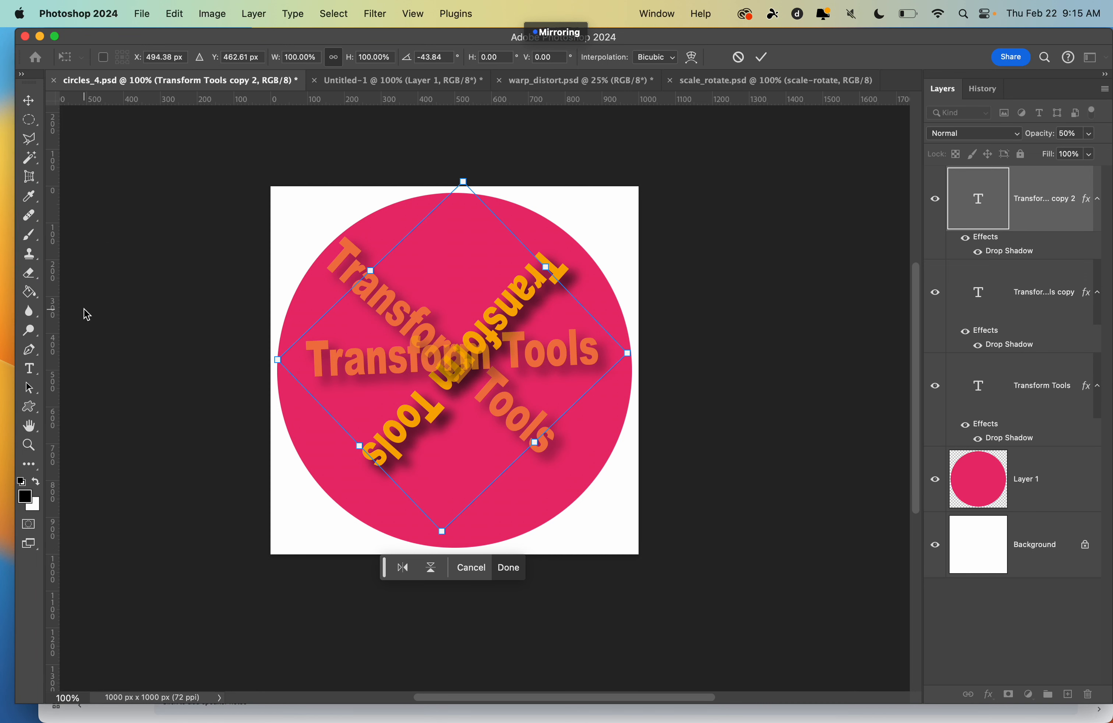
click(380, 80)
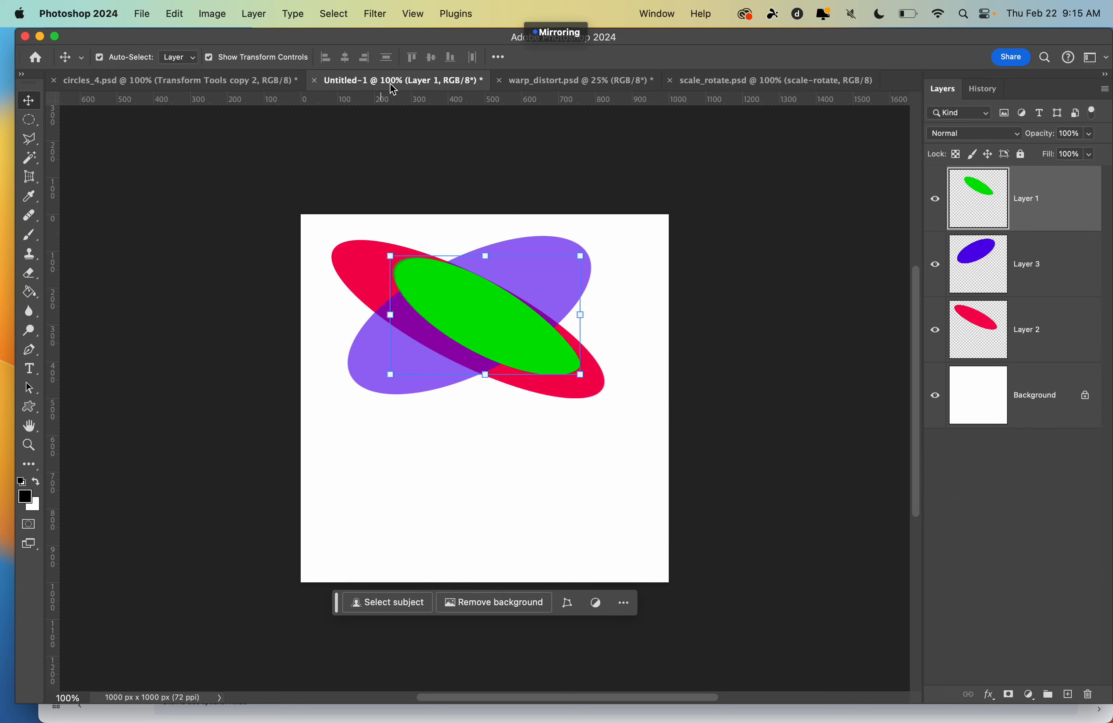
click(553, 82)
click(433, 79)
key(super+Tab)
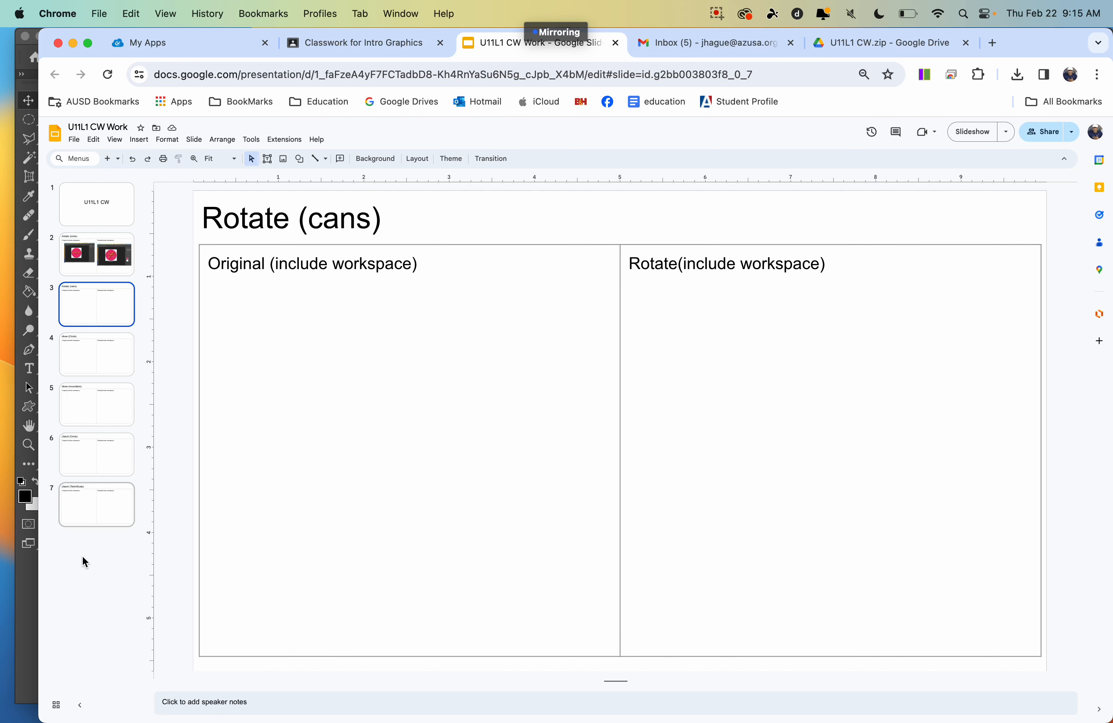
key(super+Tab)
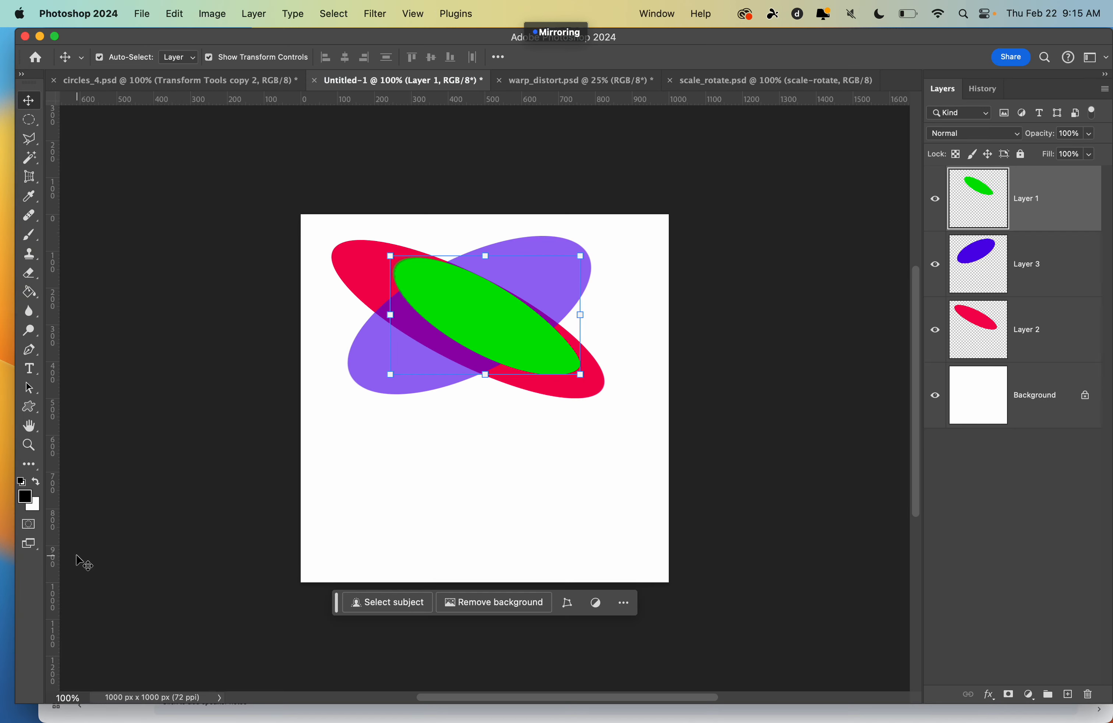
key(super+Tab)
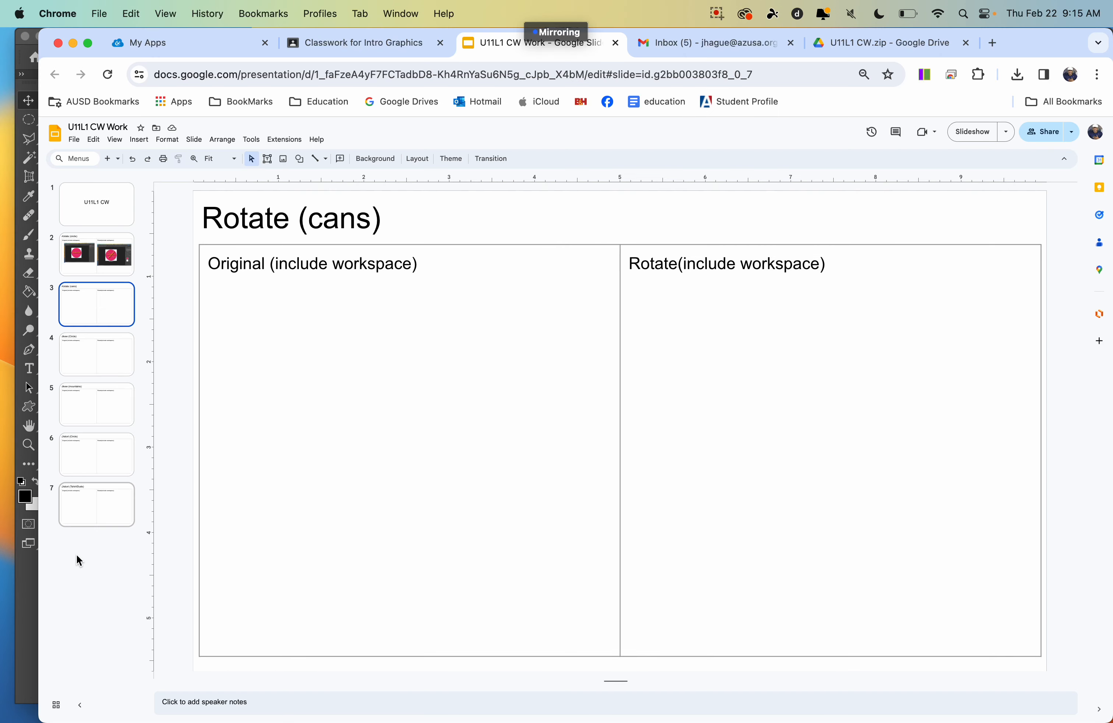
key(super+Tab)
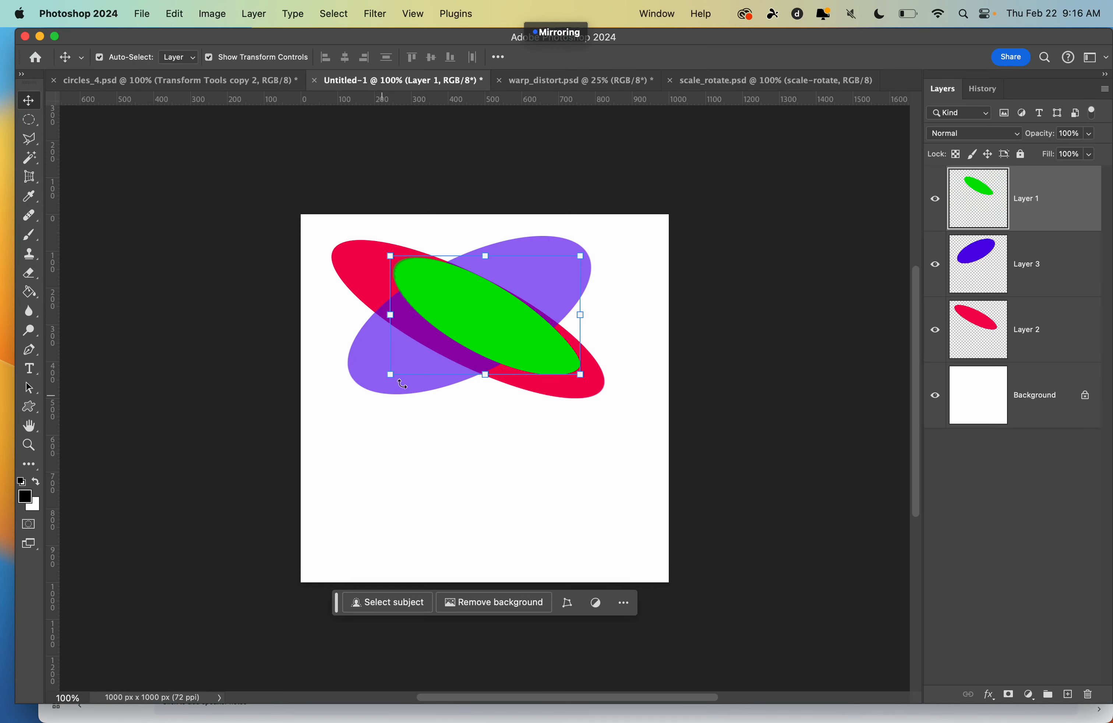
click(556, 80)
click(734, 81)
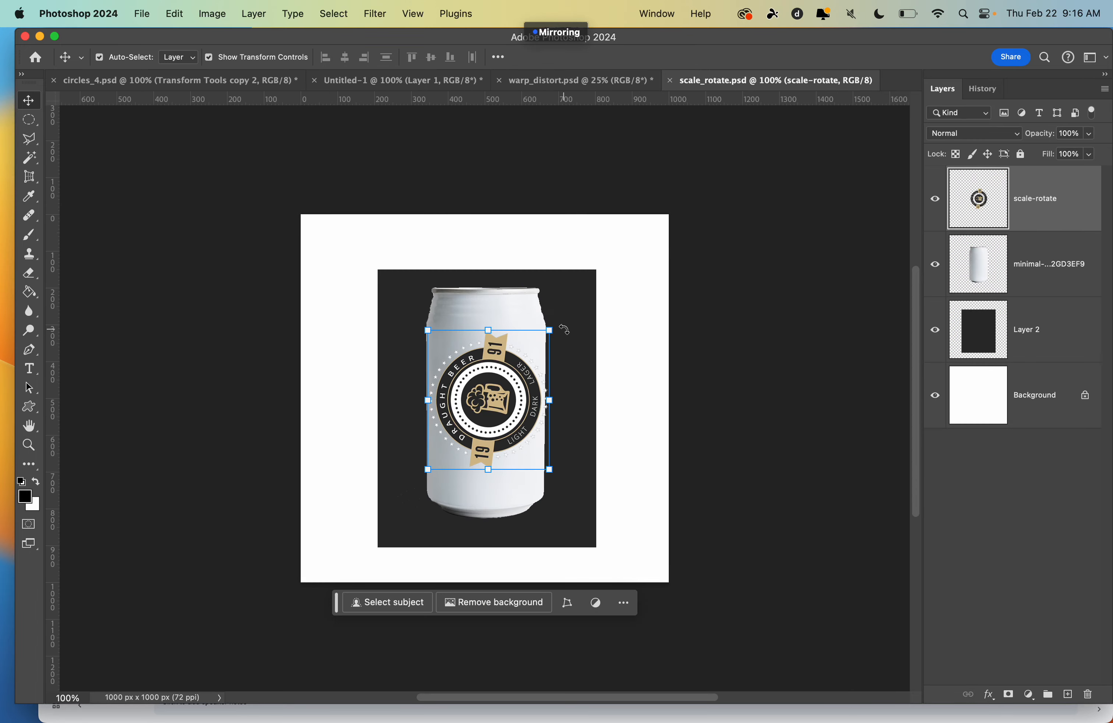
Rotate the beer label on the can about 91° clockwise, apply the transform, and hide the scale-rotate layer.
drag(563, 326, 663, 464)
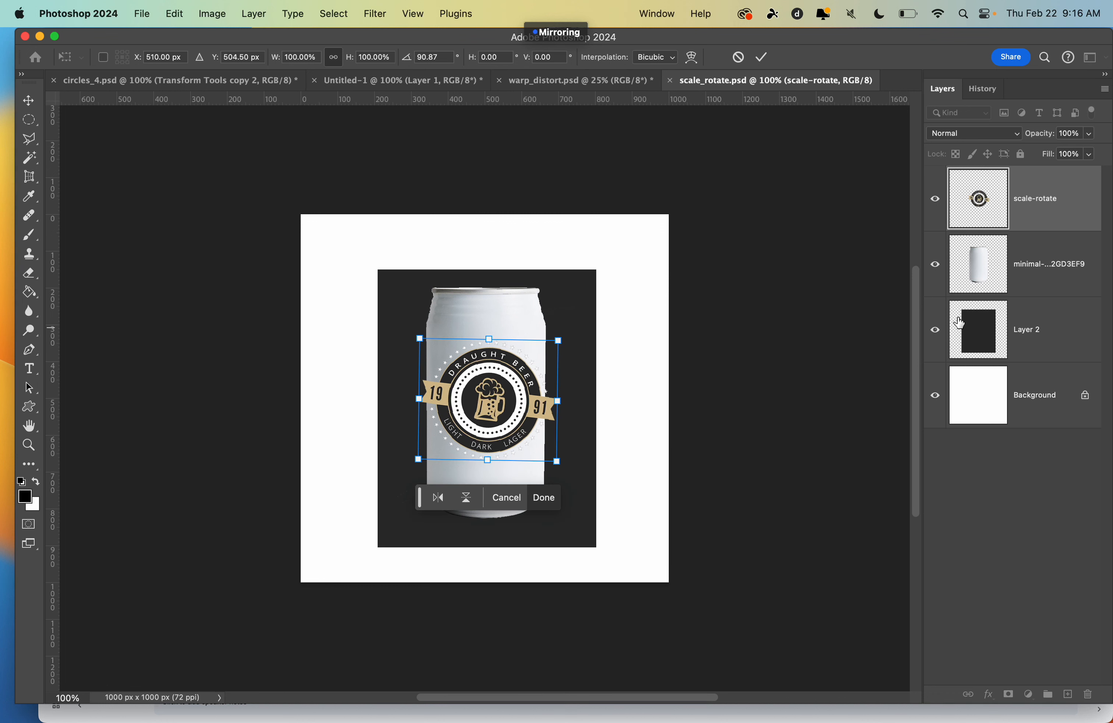
click(983, 89)
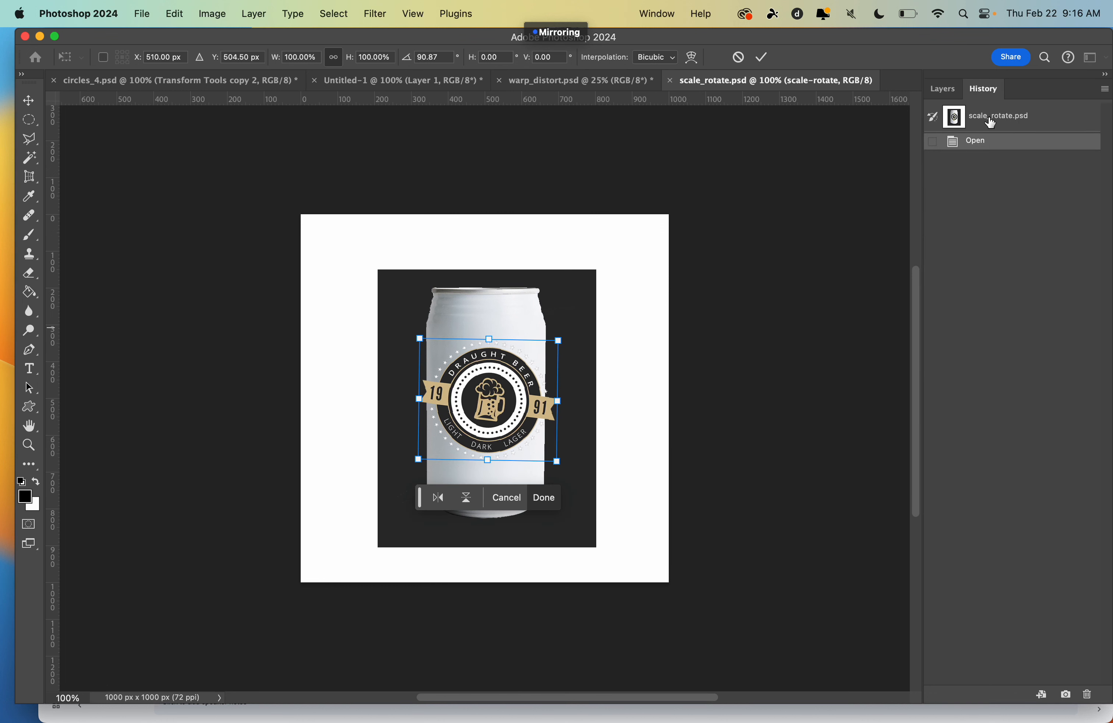
key(super+Tab)
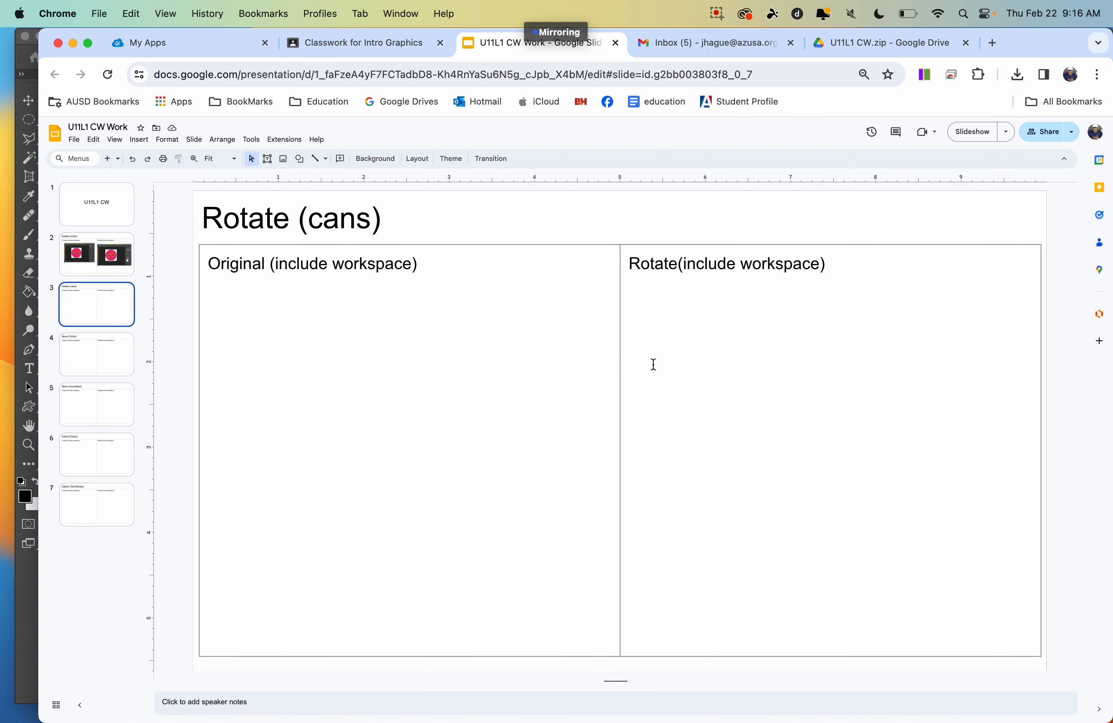
key(super+Tab)
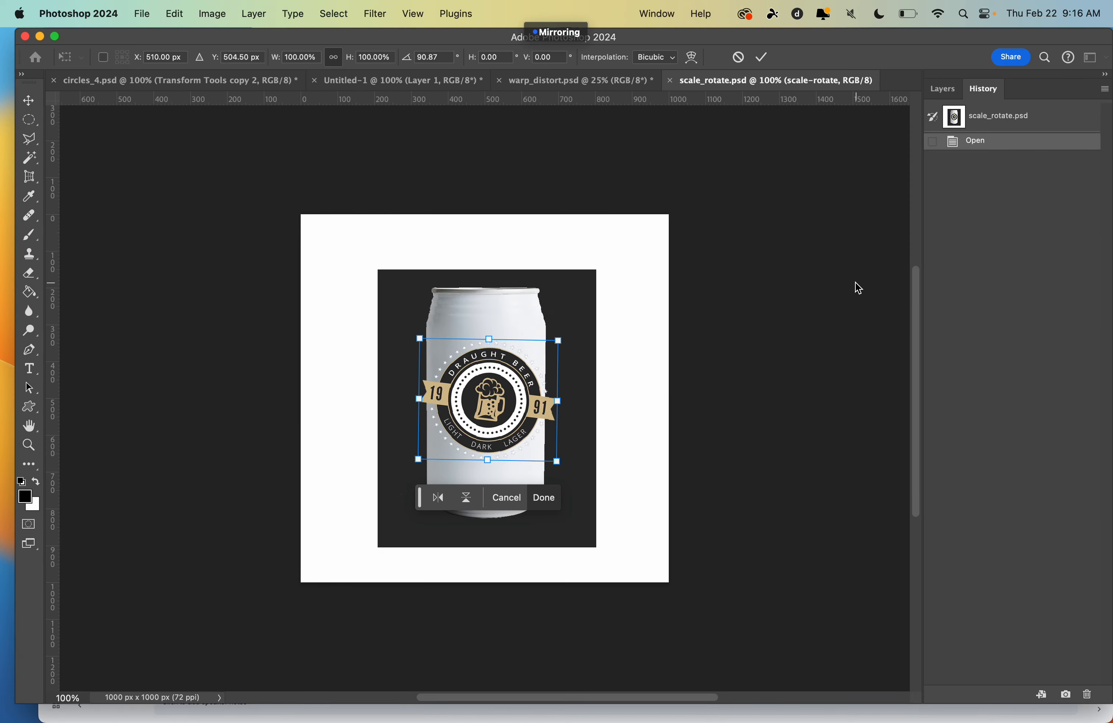
click(941, 90)
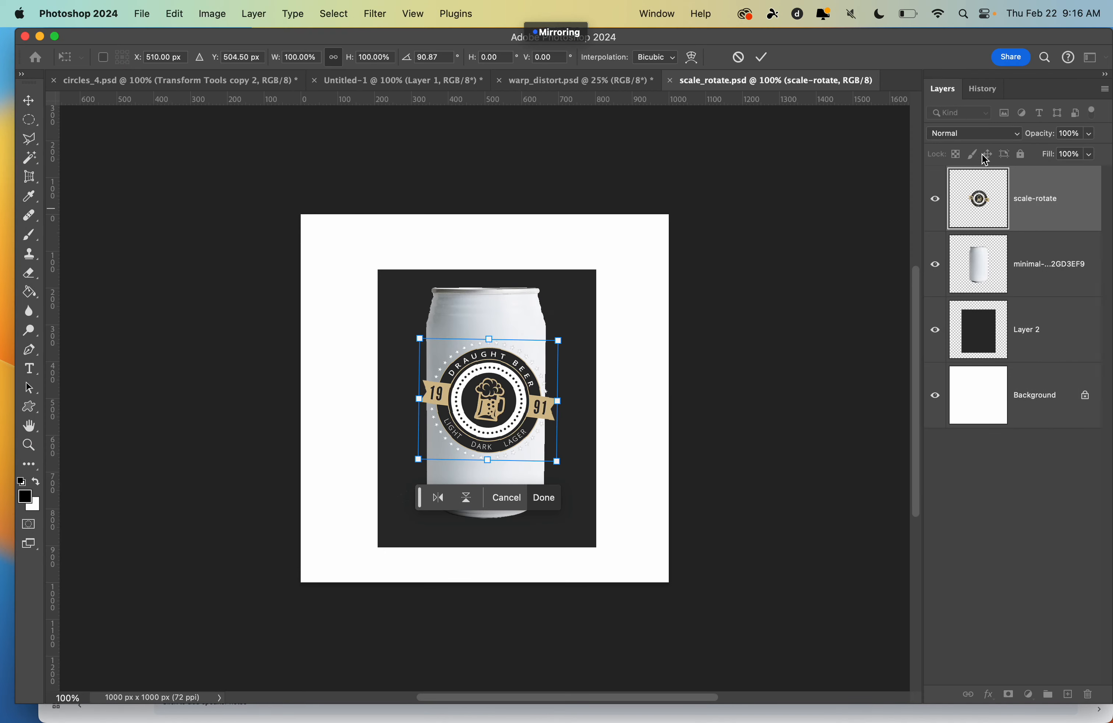
click(1044, 199)
click(936, 199)
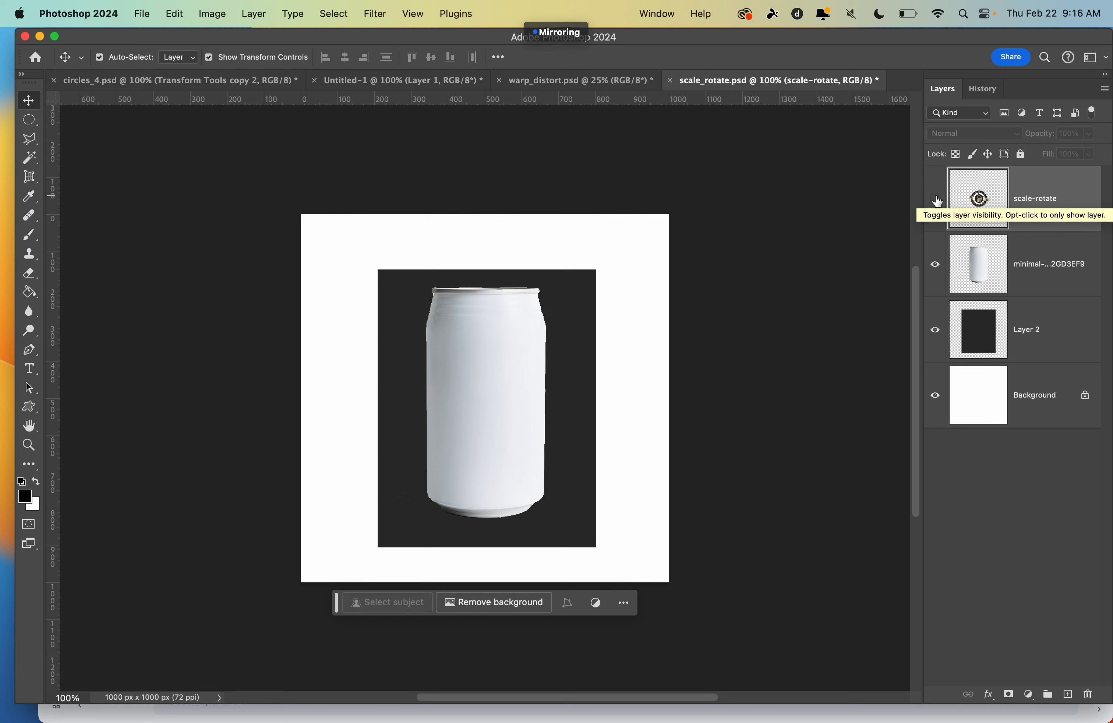
Switch to Chrome and search Google Images for "coko label" in a new tab.
key(super+Tab)
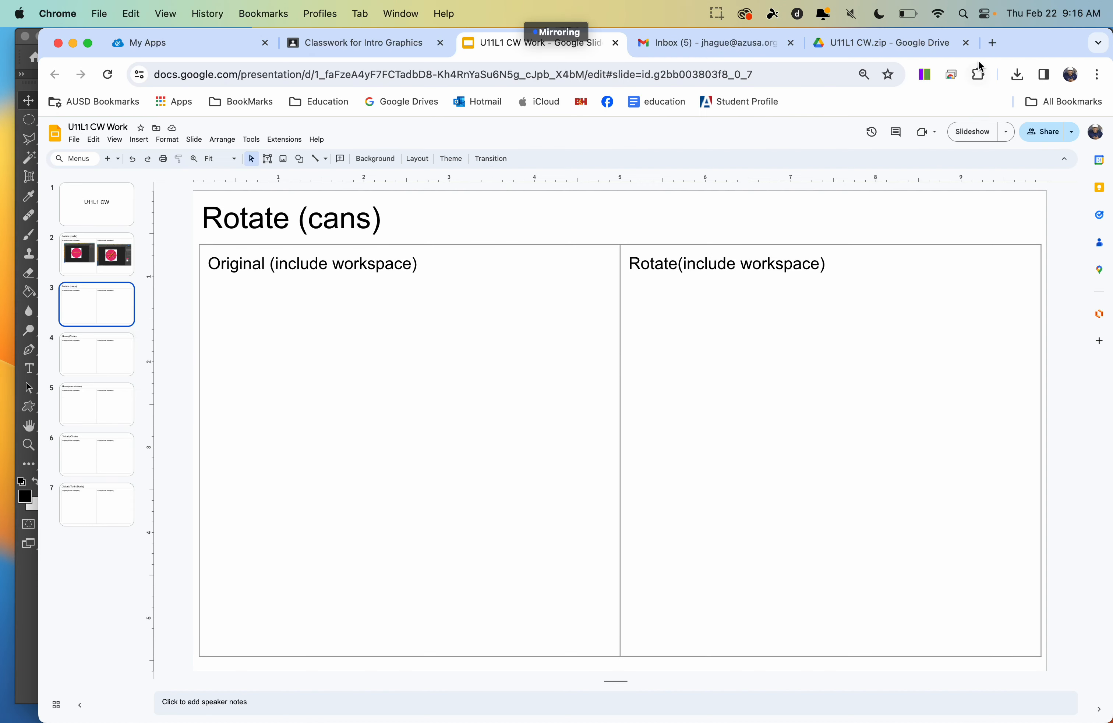
click(991, 43)
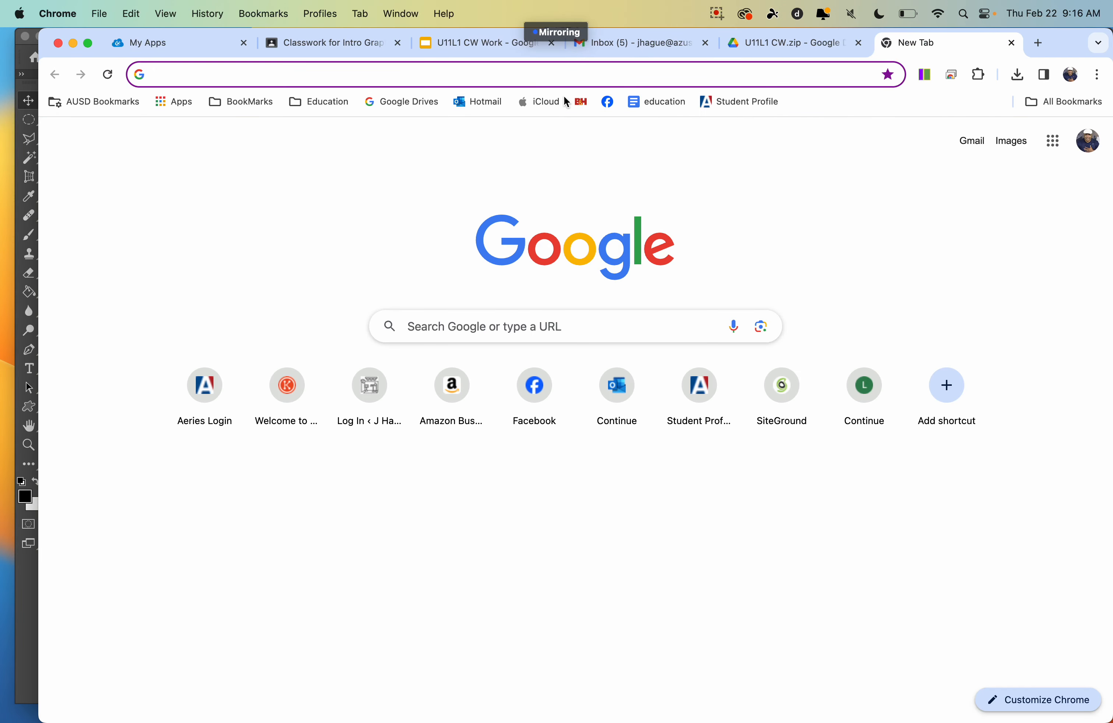
click(468, 75)
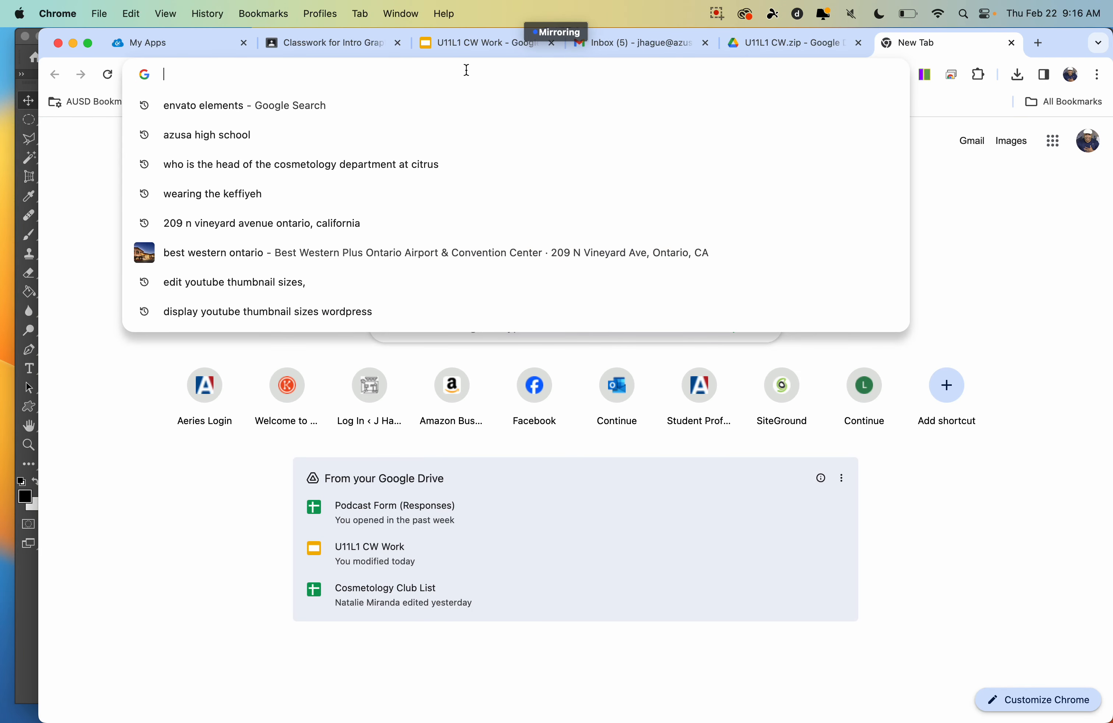
text(co)
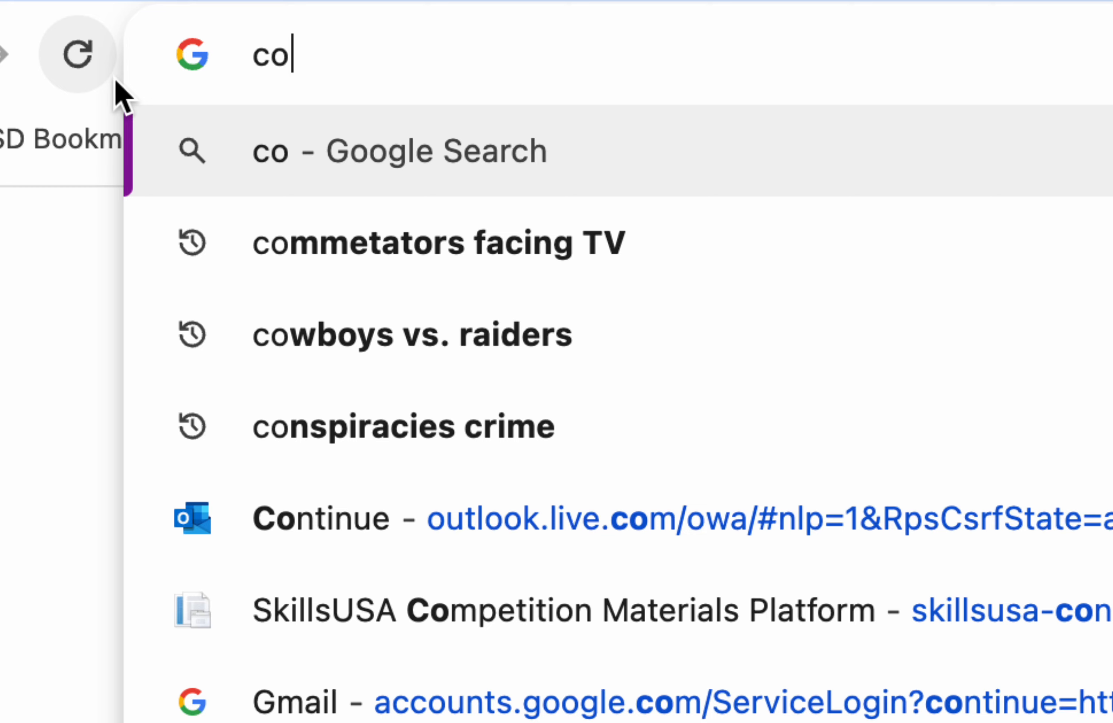
text(ko label)
key(Return)
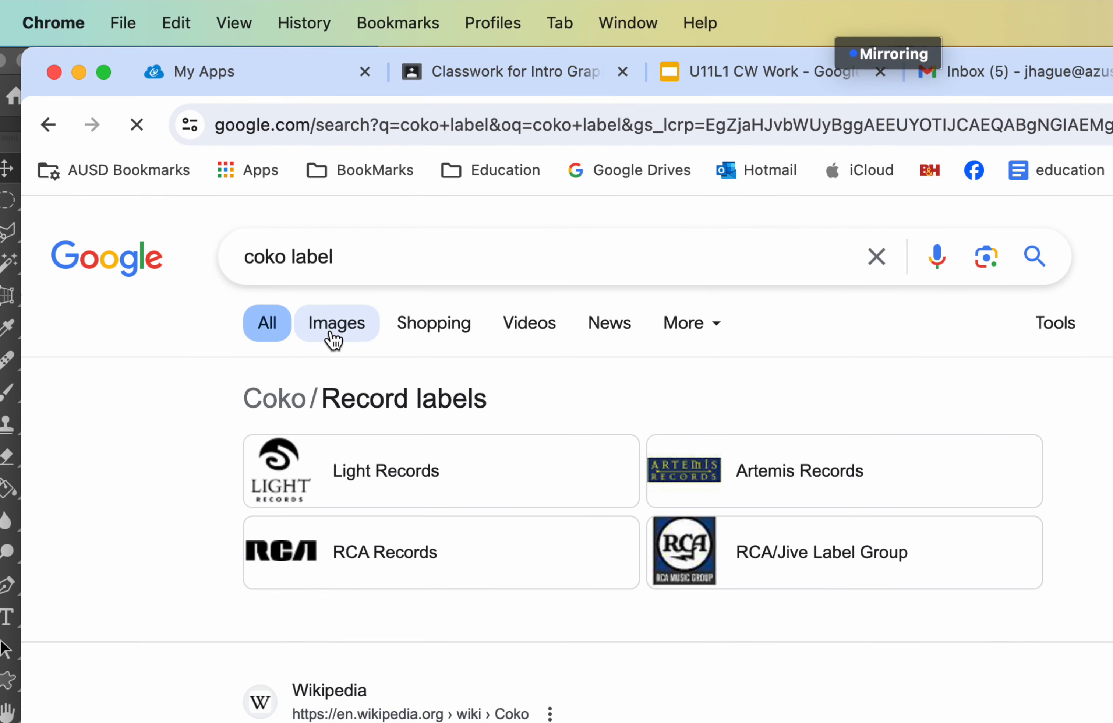
click(334, 340)
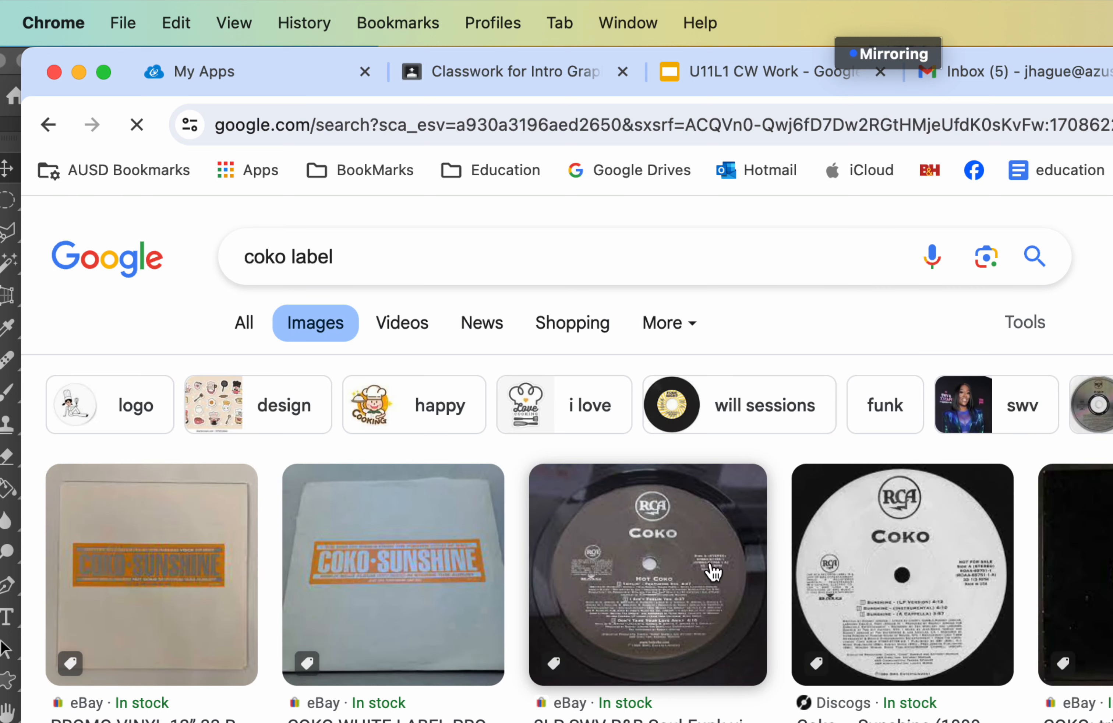
Correct the image search to "coke label" and look through the results for a usable label.
drag(275, 256, 282, 256)
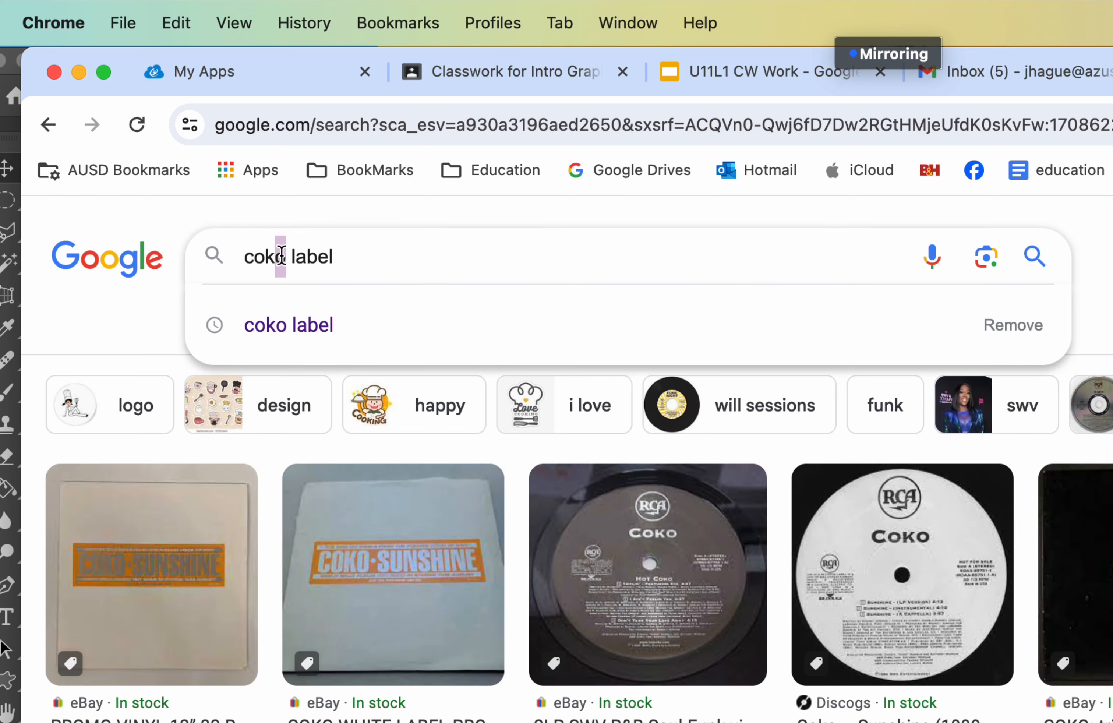
text(e)
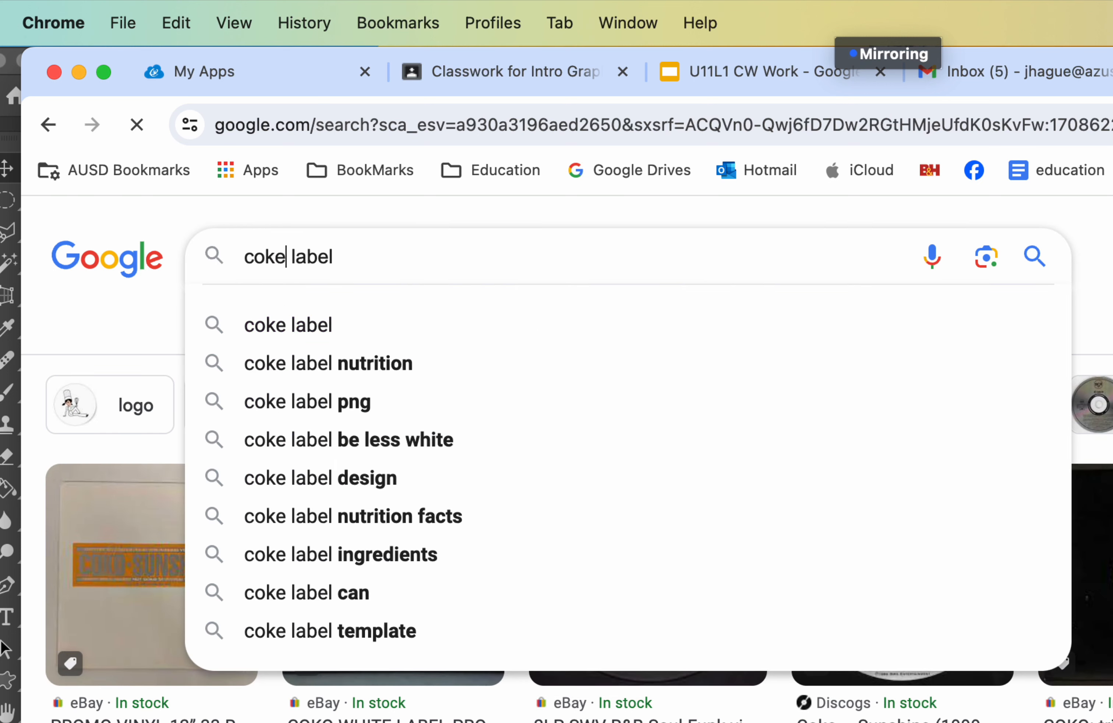
key(Return)
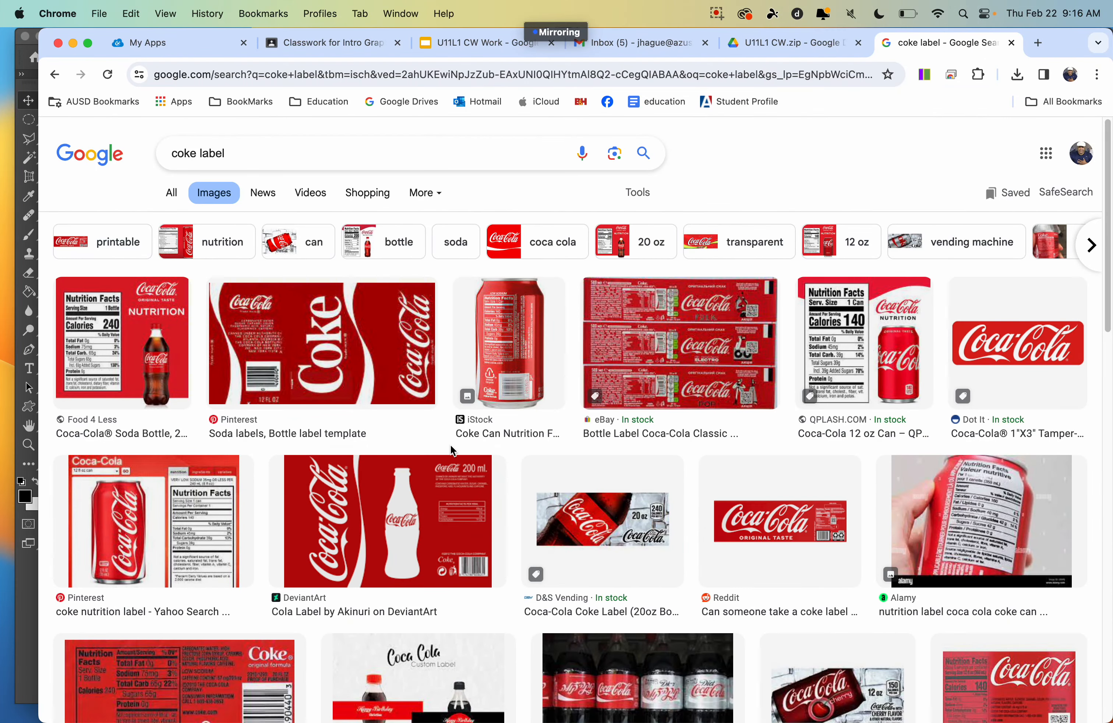
scroll(263, 425, down, 10)
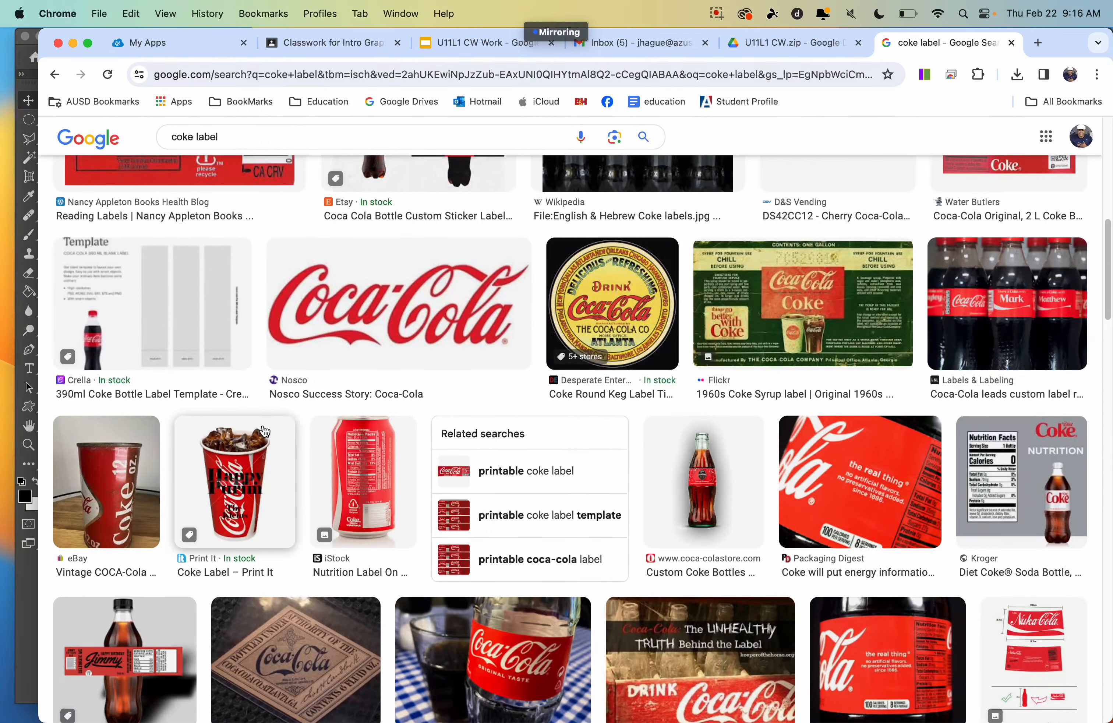
scroll(264, 430, down, 5)
scroll(264, 433, up, 15)
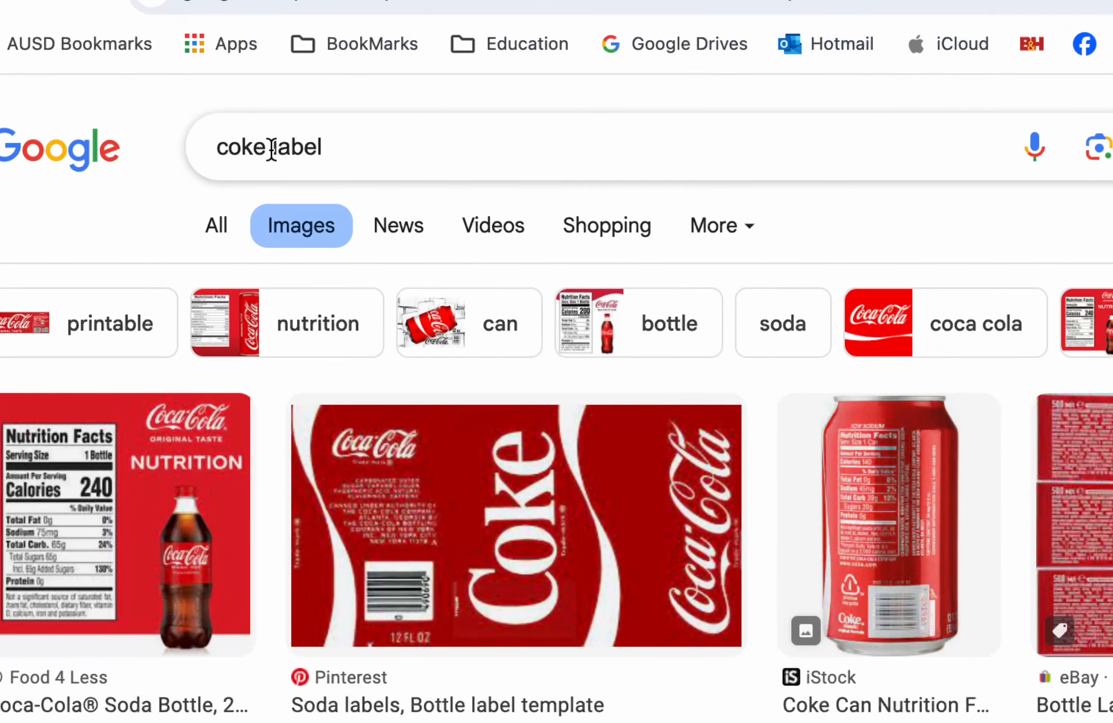
Change the image search to "coke logo" and copy the flat red circular Coca-Cola logo from the Pinterest result.
double_click(202, 153)
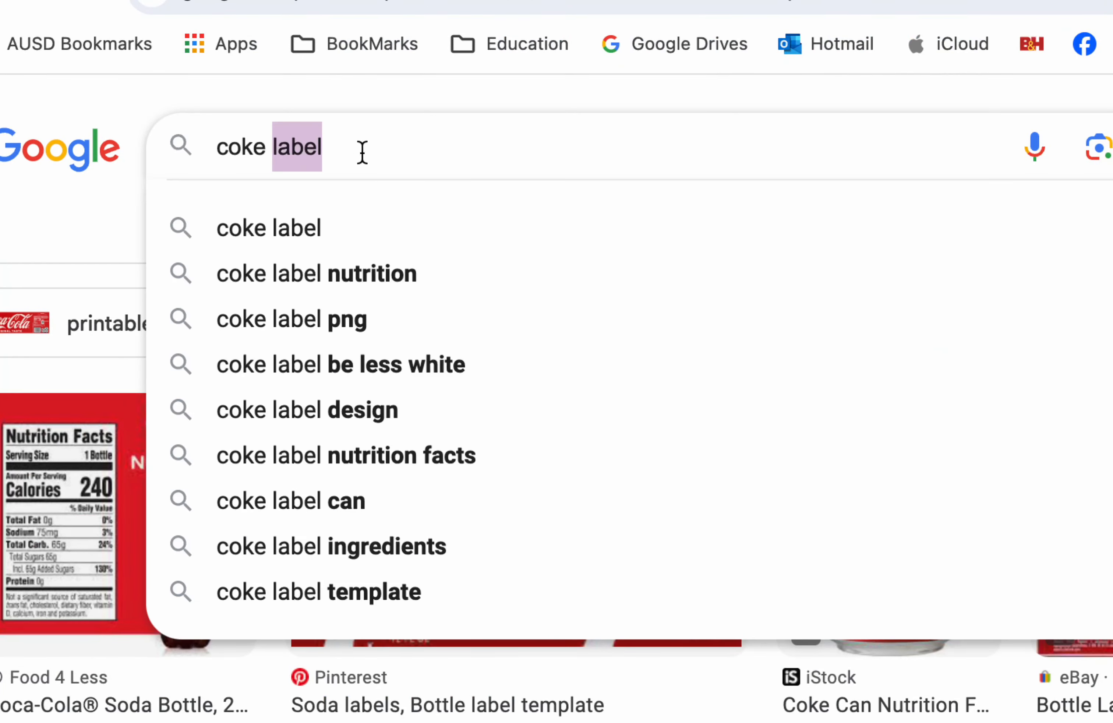
text(logo)
key(Return)
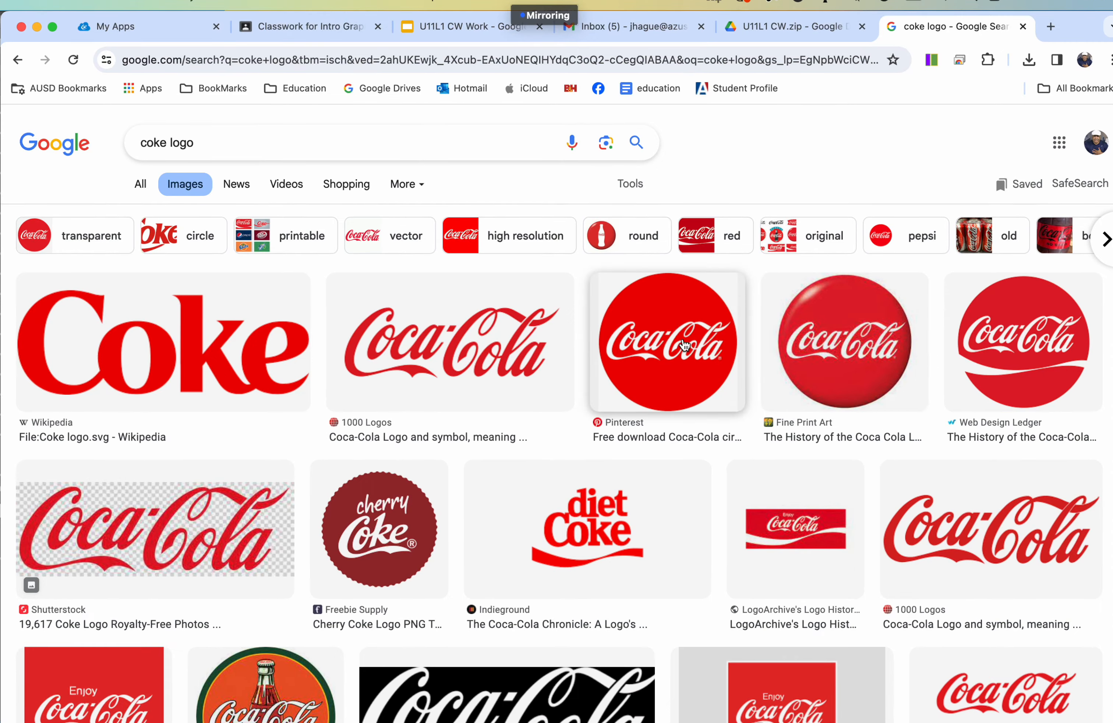
click(684, 345)
right_click(817, 281)
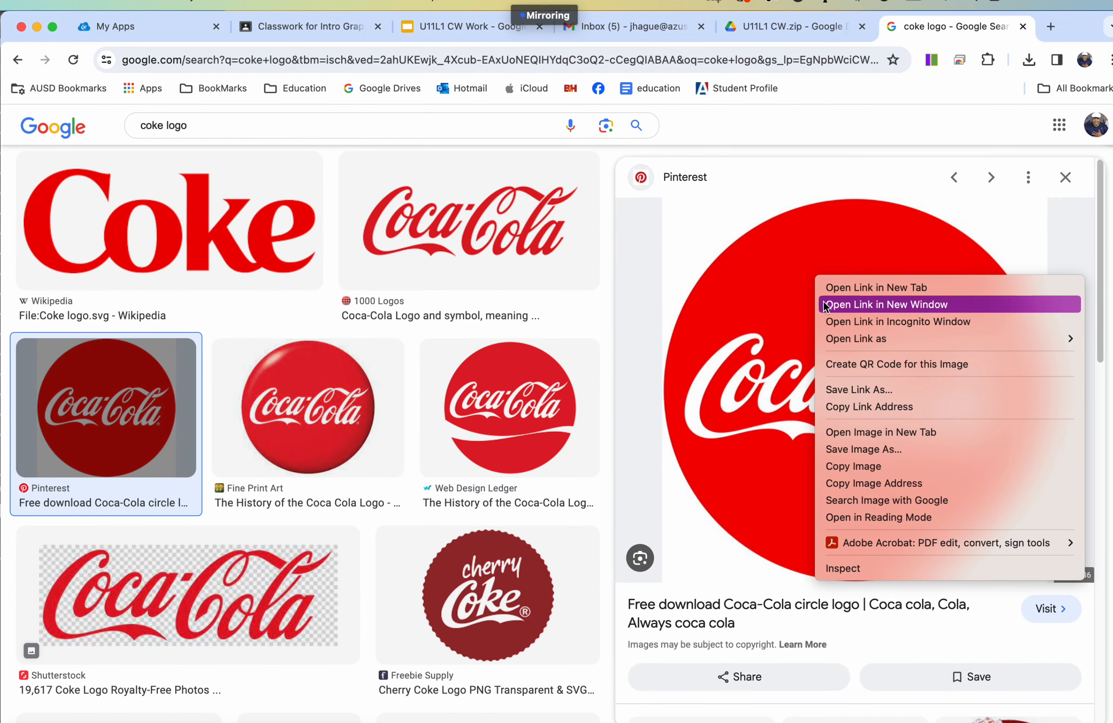
click(859, 461)
Switch to Photoshop, paste the copied circular Coca-Cola logo, and scale it proportionally to about 35% on the front of the can.
key(super+Tab)
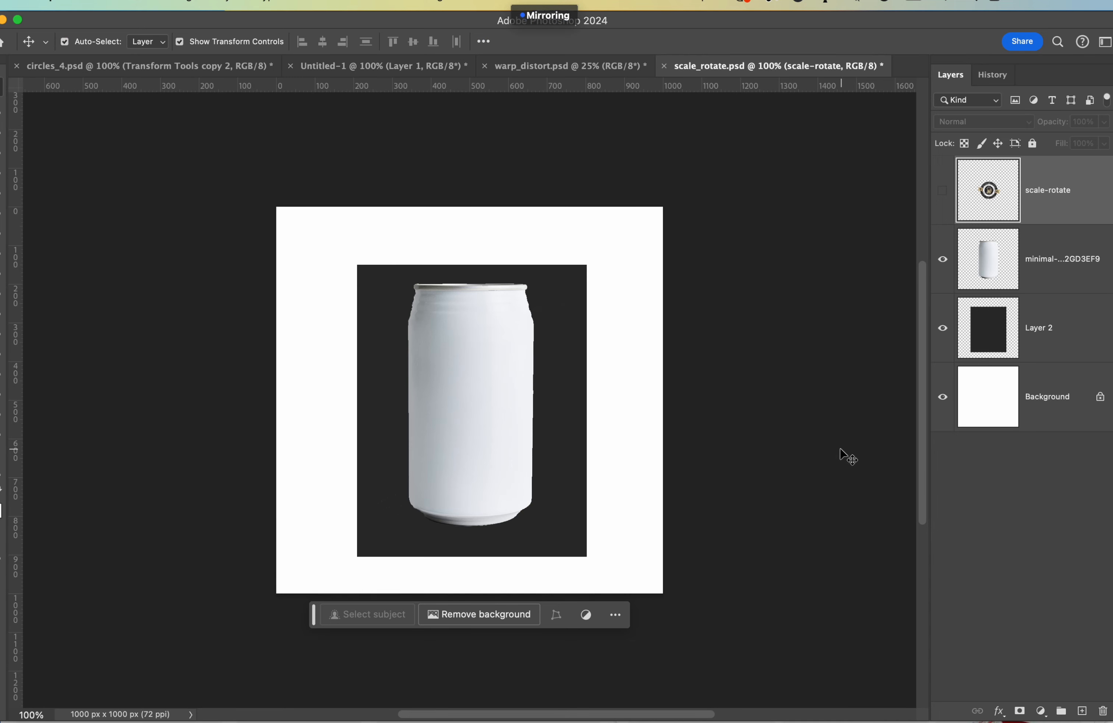
key(super+v)
key(super+t)
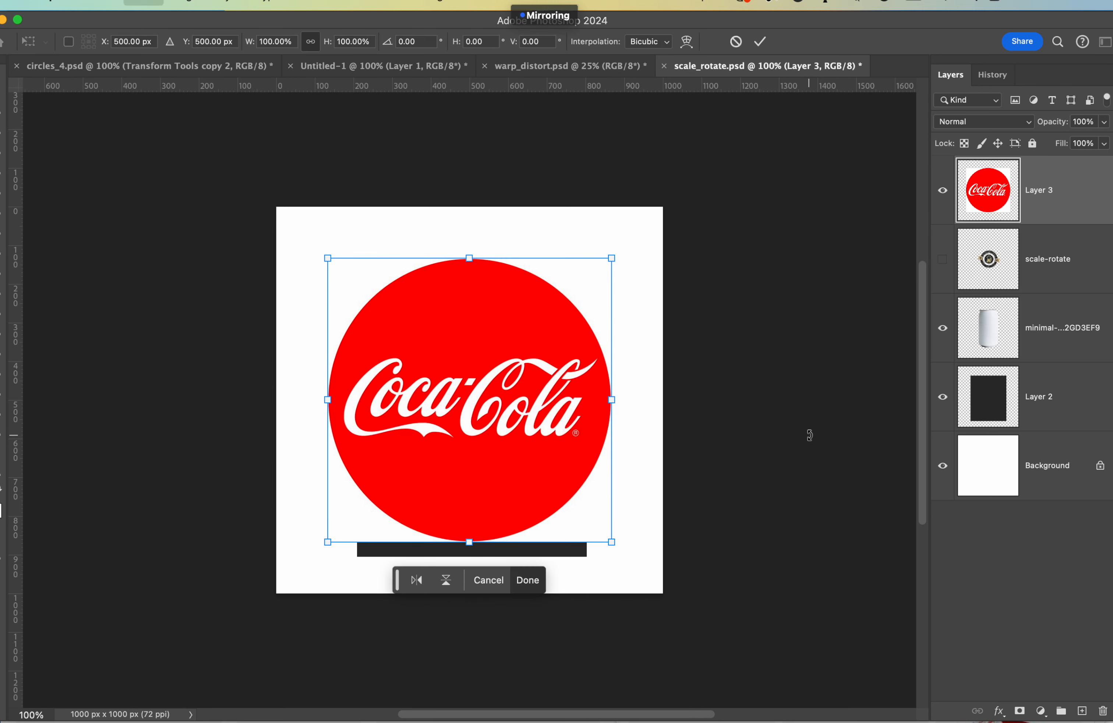
drag(610, 542, 469, 426)
key(super+z)
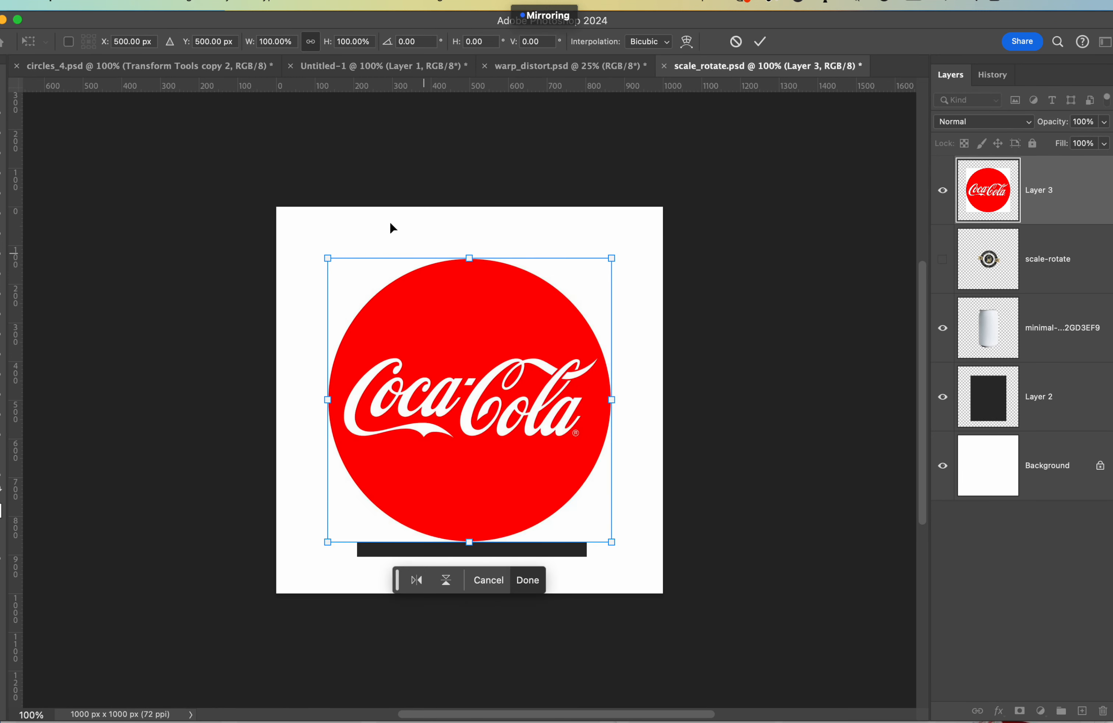
click(311, 43)
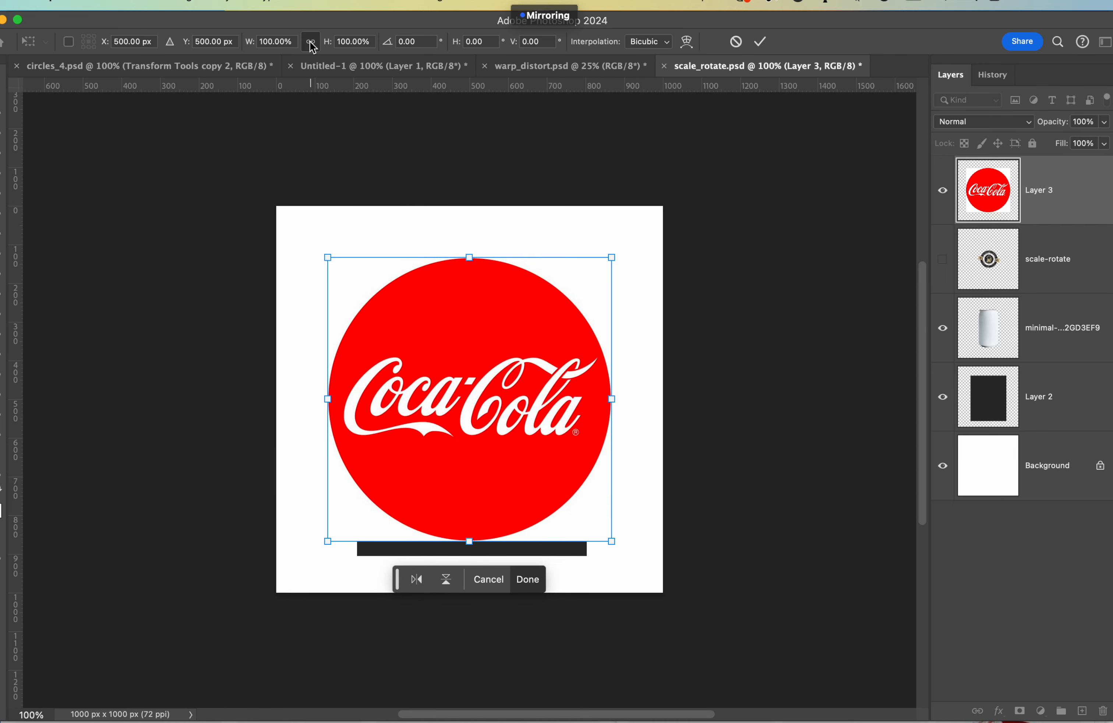
drag(328, 258, 483, 413)
drag(540, 494, 463, 426)
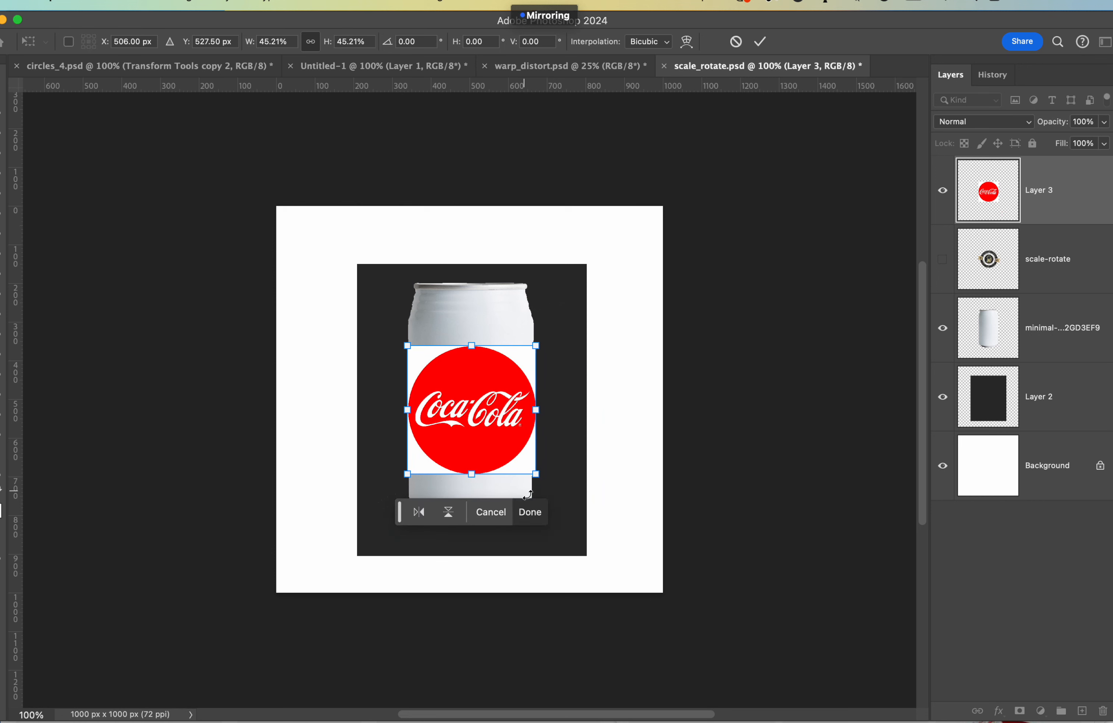
drag(535, 474, 422, 440)
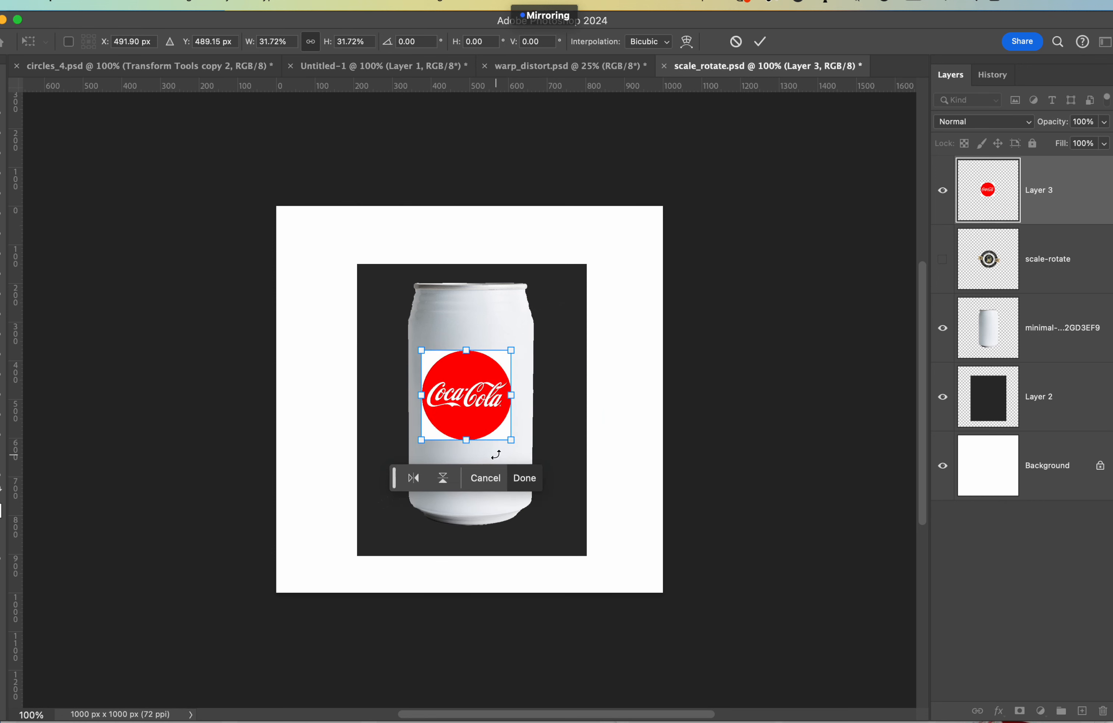
drag(509, 441, 521, 449)
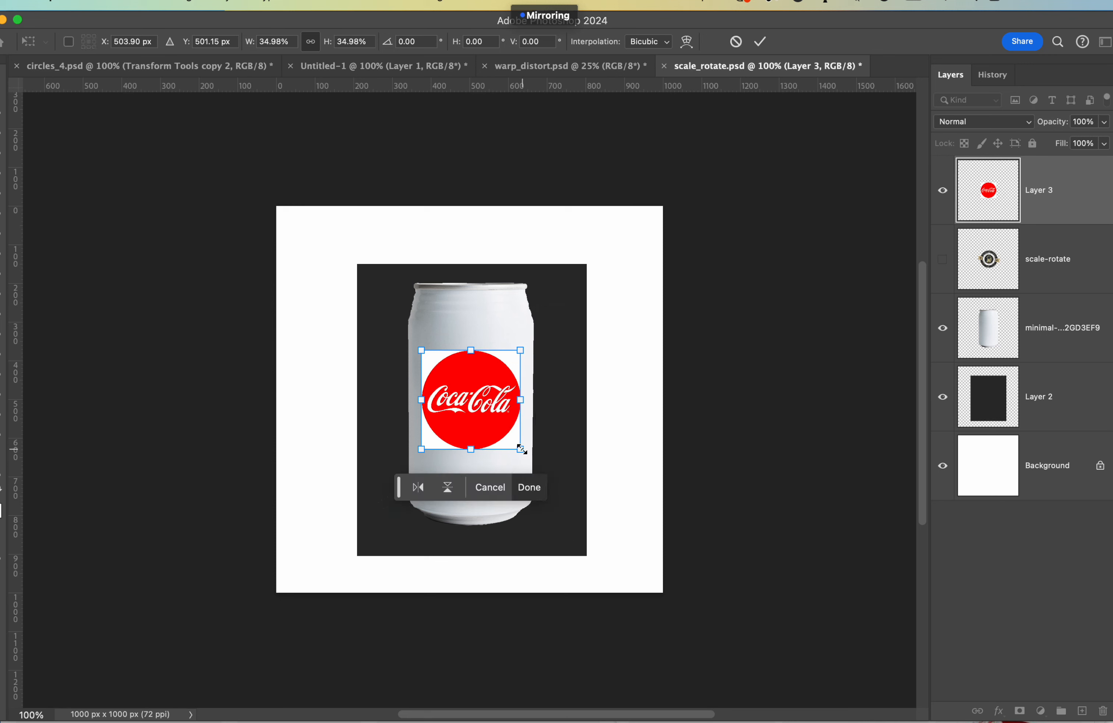
key(Return)
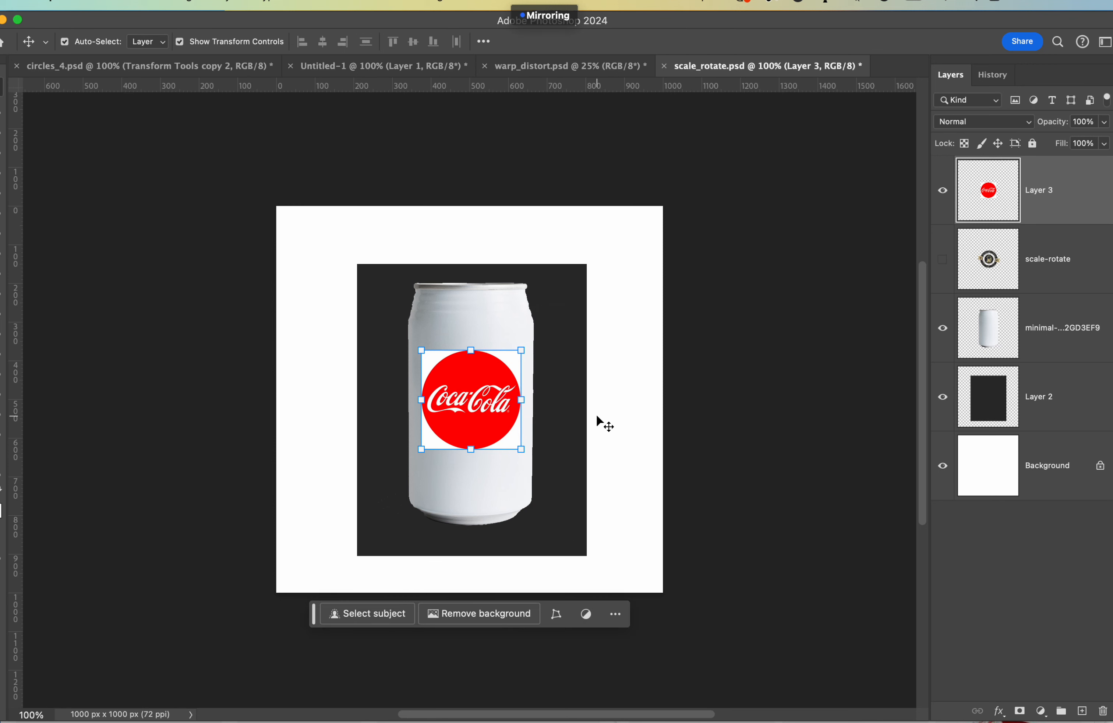
Try to select the white background around the circular Coca-Cola logo with the Magic Wand and cut it.
key(Tab)
key(Tab)
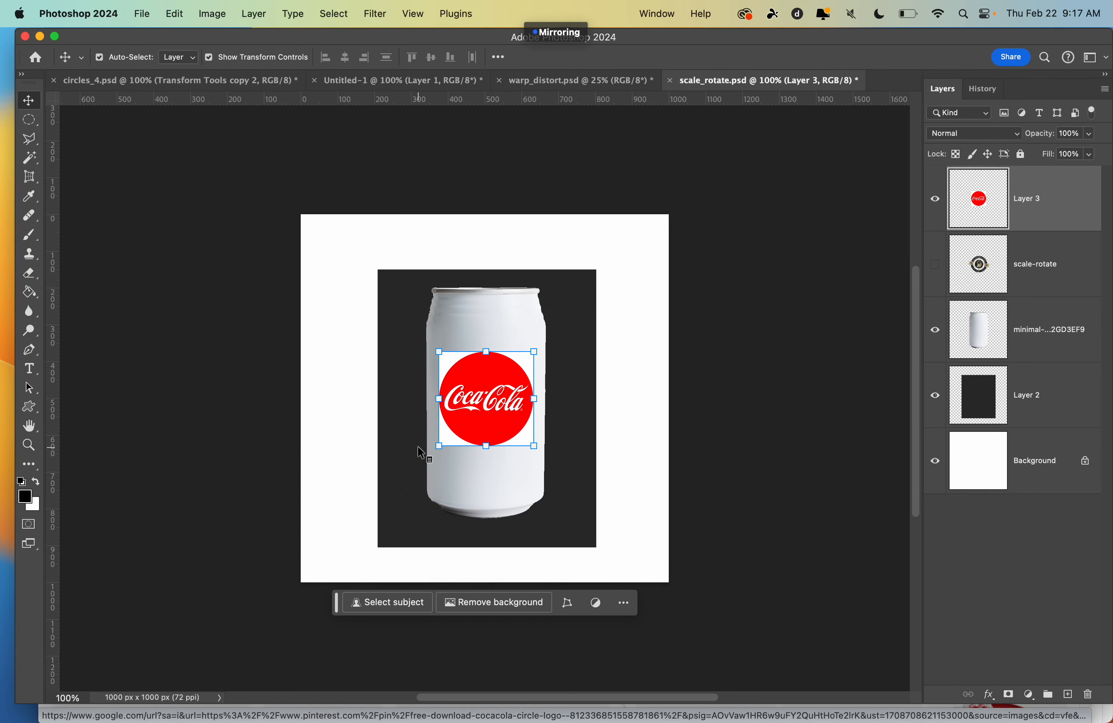
click(30, 160)
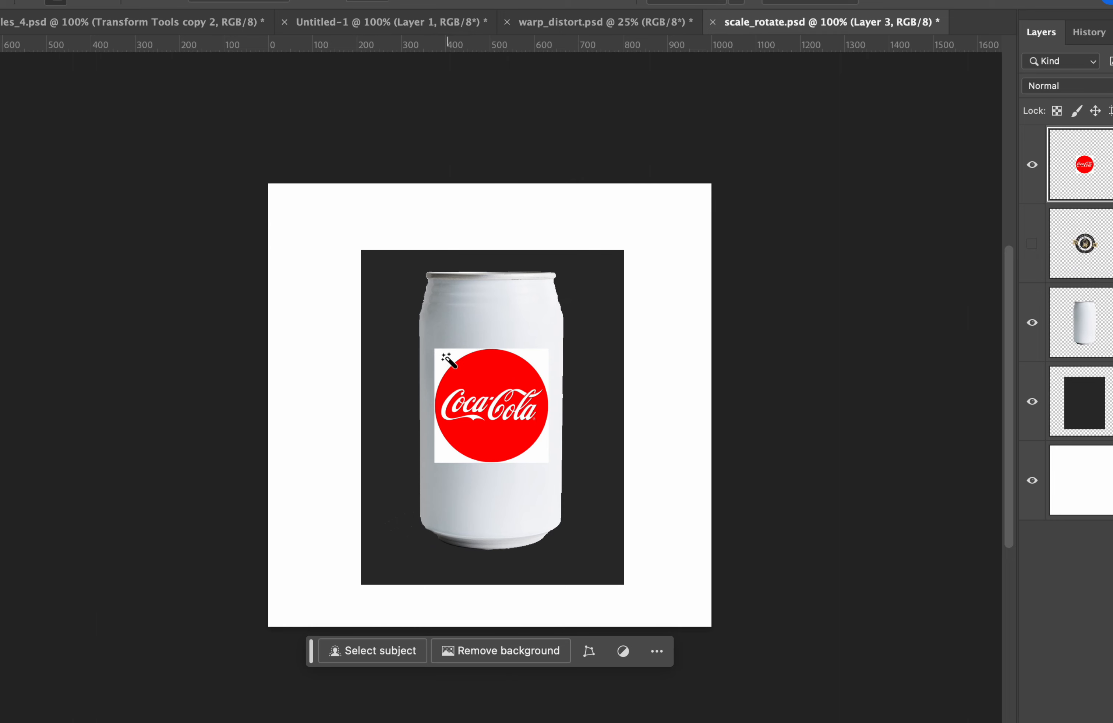
click(447, 361)
key(super+x)
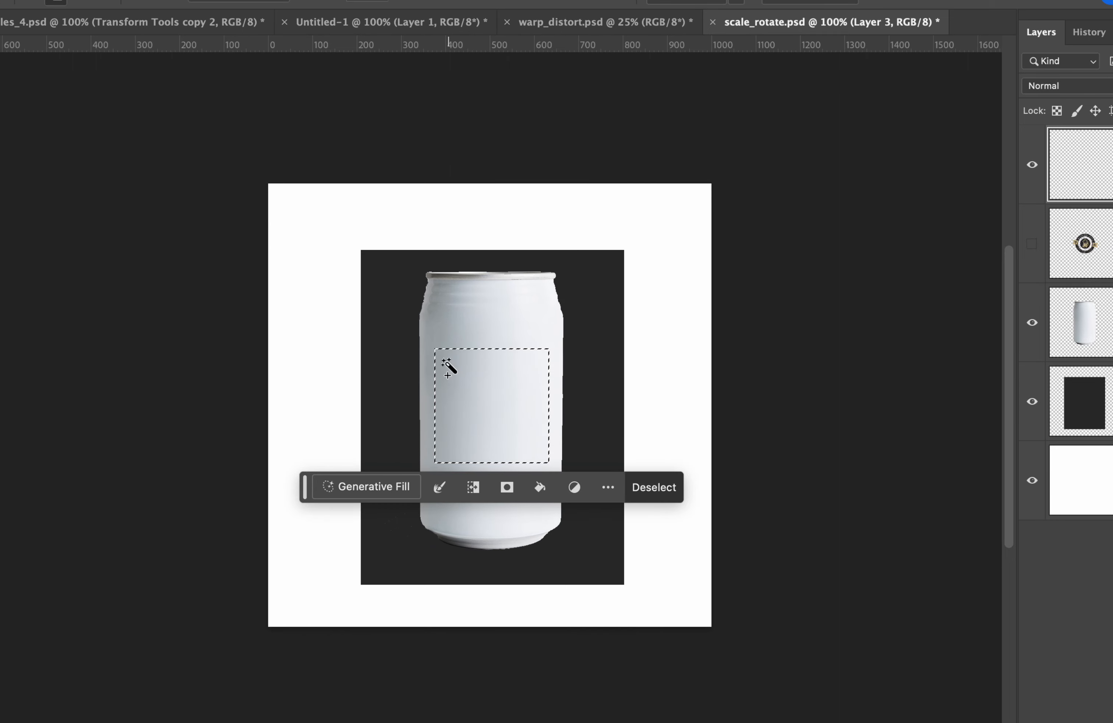
key(super+z)
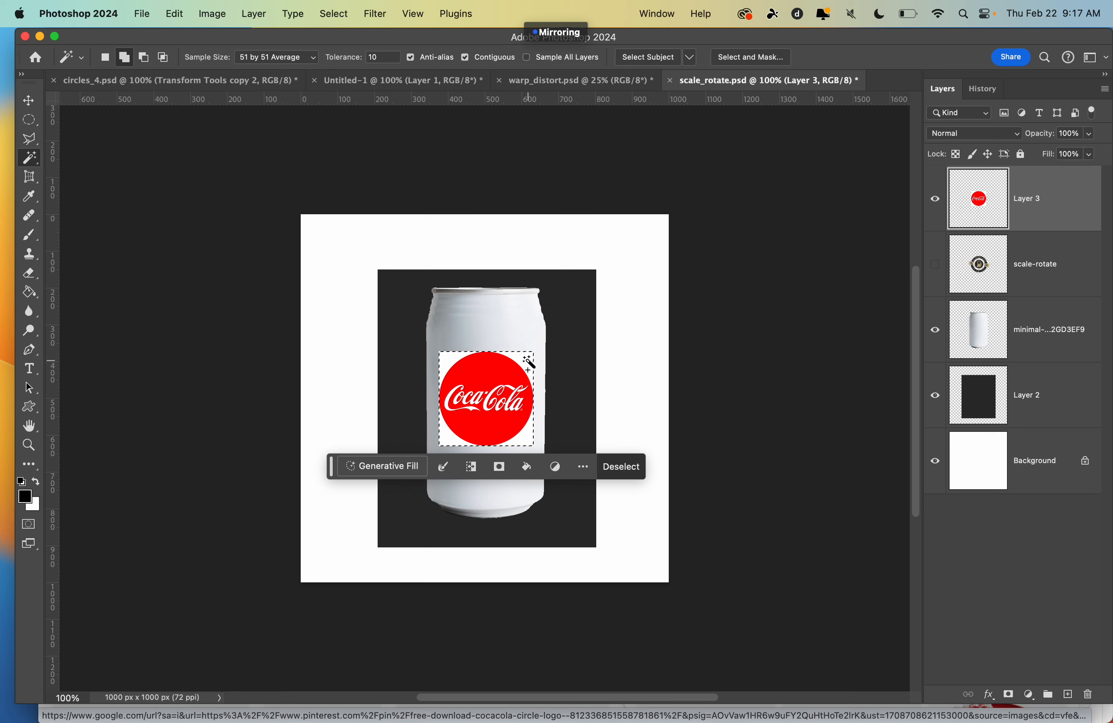
Set the Magic Wand to New selection with tolerance 4, and try to remove the circular logo's white background.
click(105, 58)
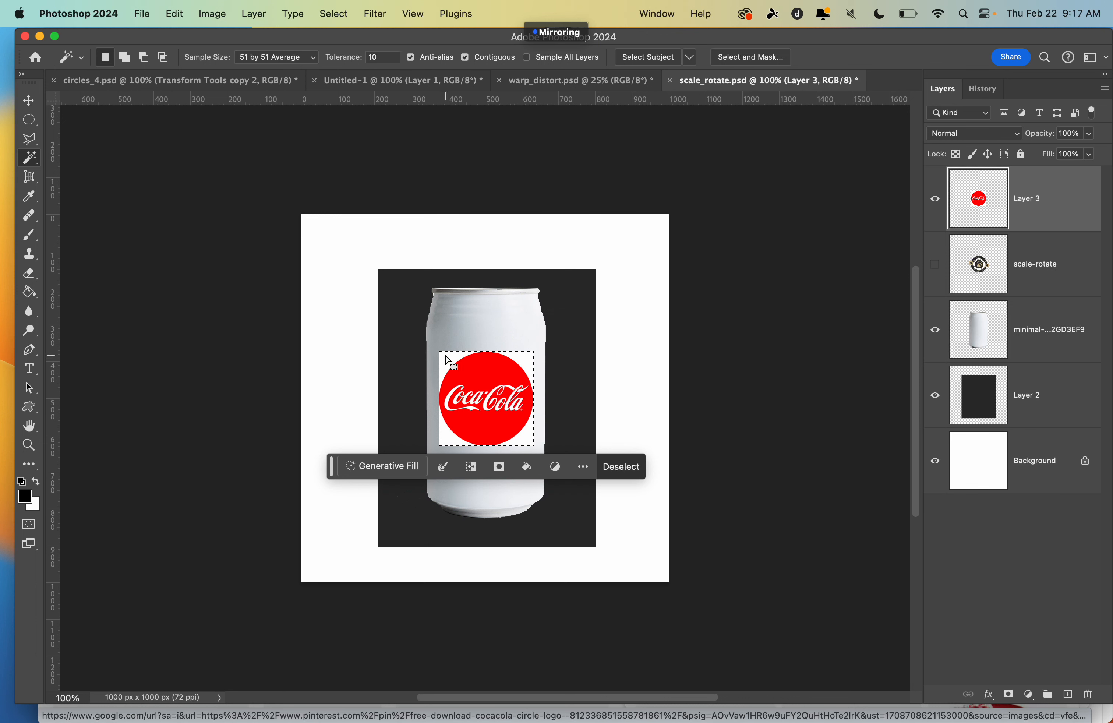
key(super+x)
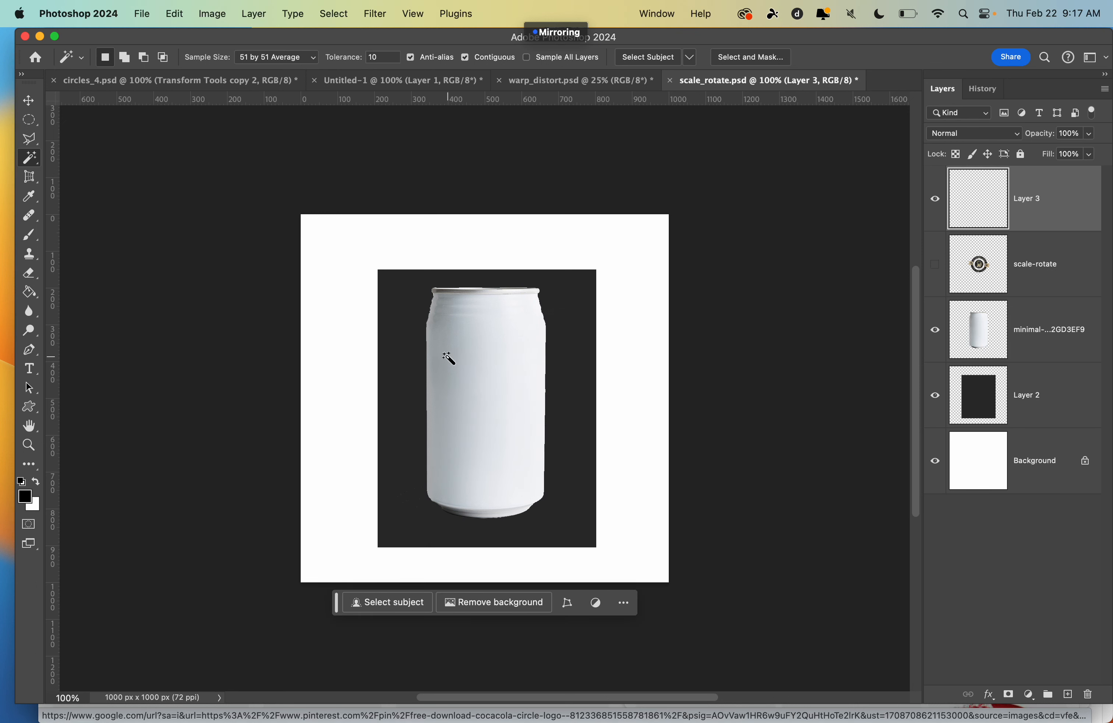
key(super+z)
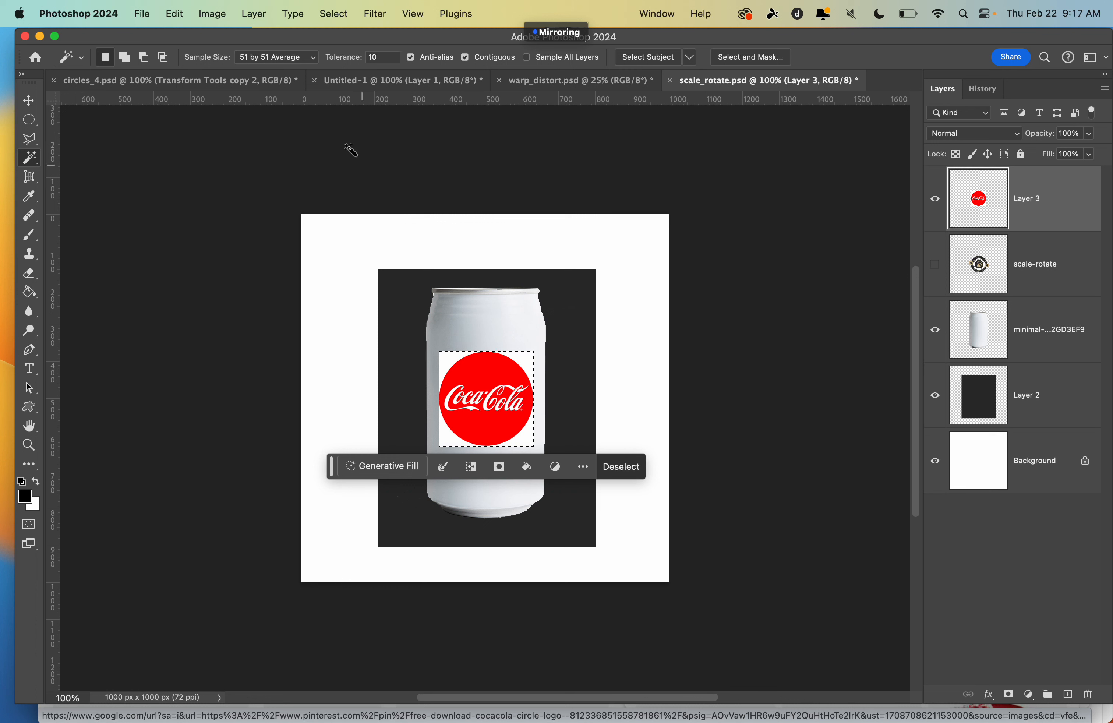
click(366, 55)
text(4)
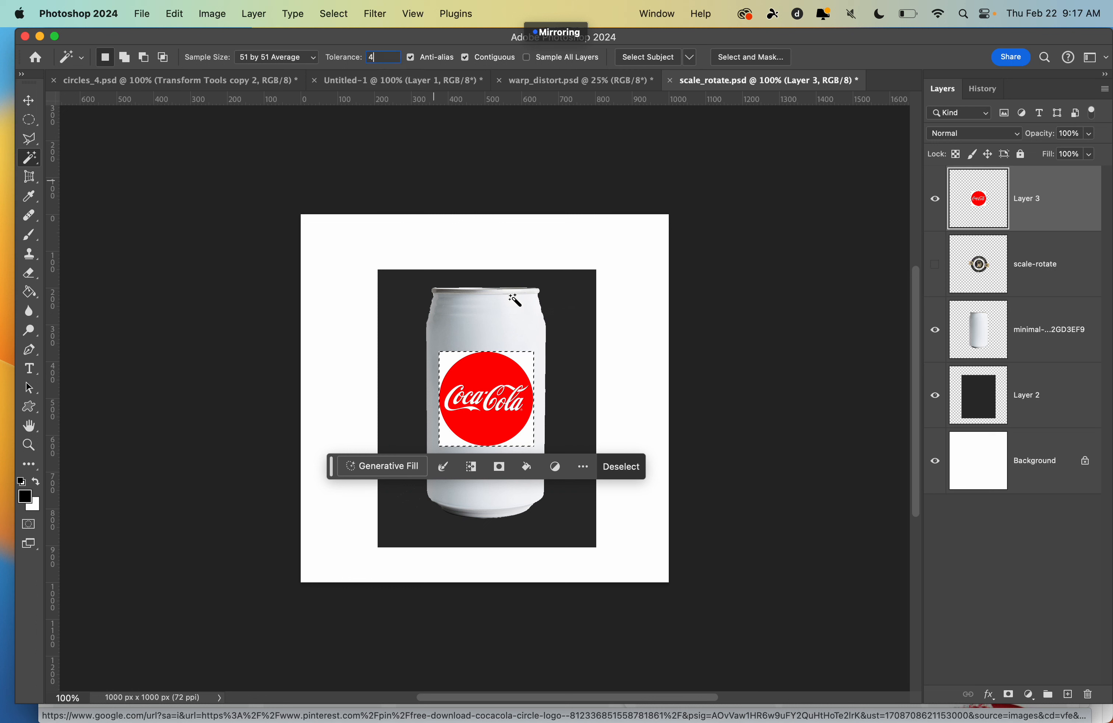
click(525, 372)
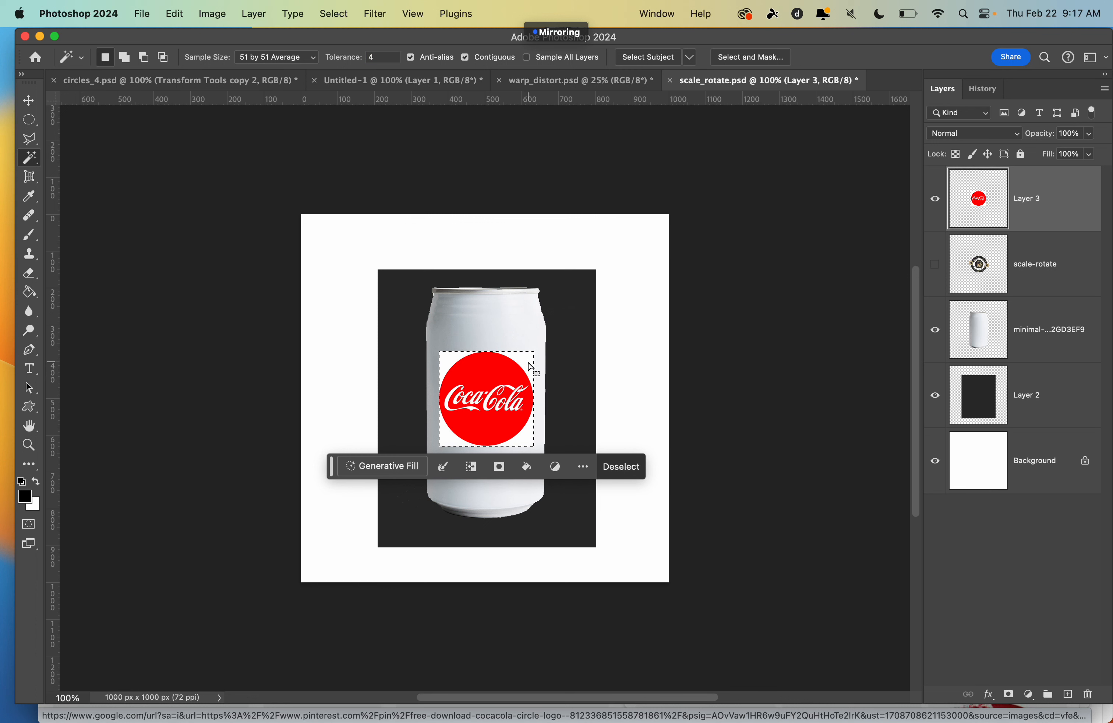
key(Delete)
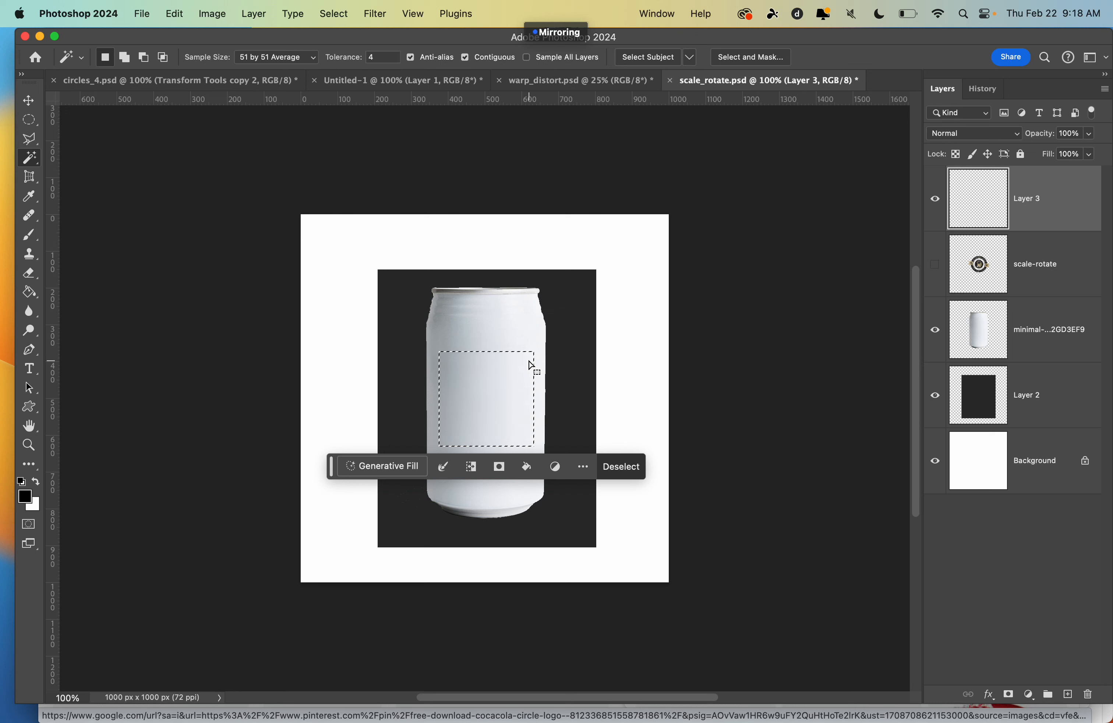
key(super+z)
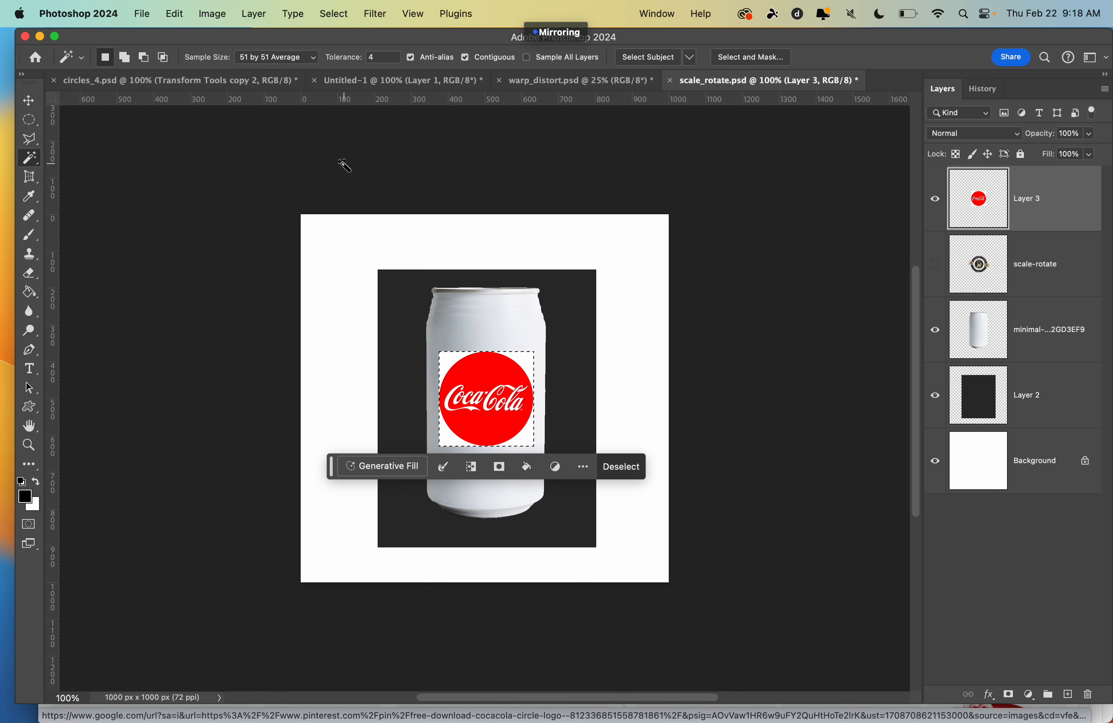
Set the Magic Wand sample size to Point Sample and delete the four white corners around the circular logo.
click(251, 64)
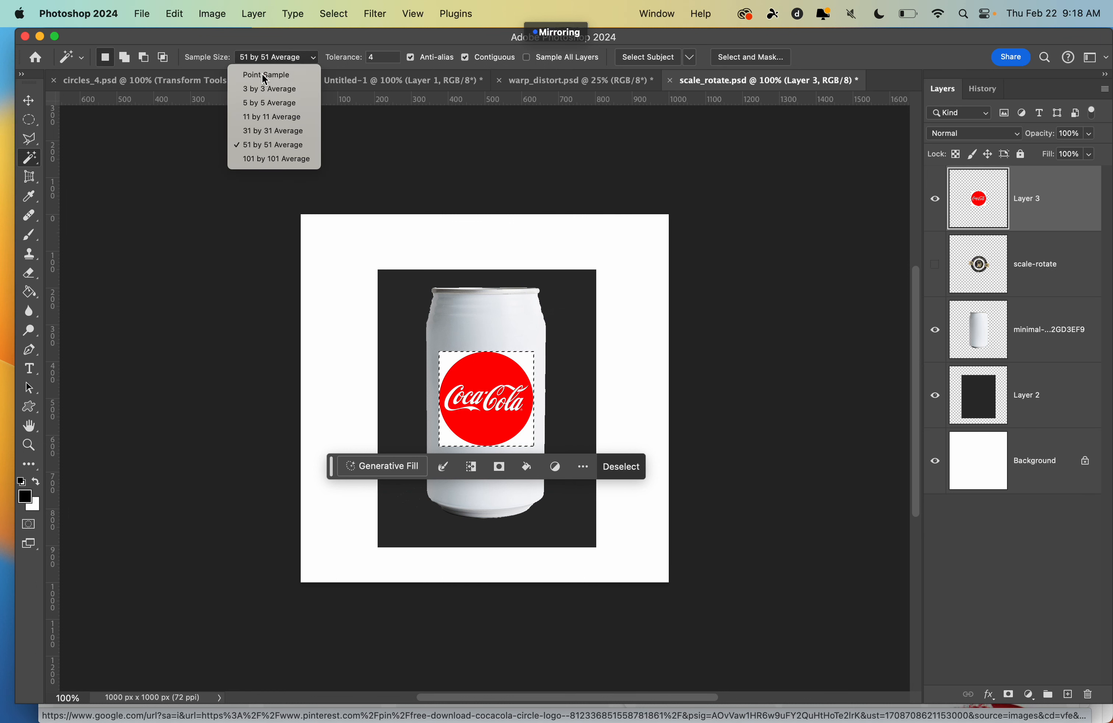
click(259, 72)
click(529, 365)
click(529, 365)
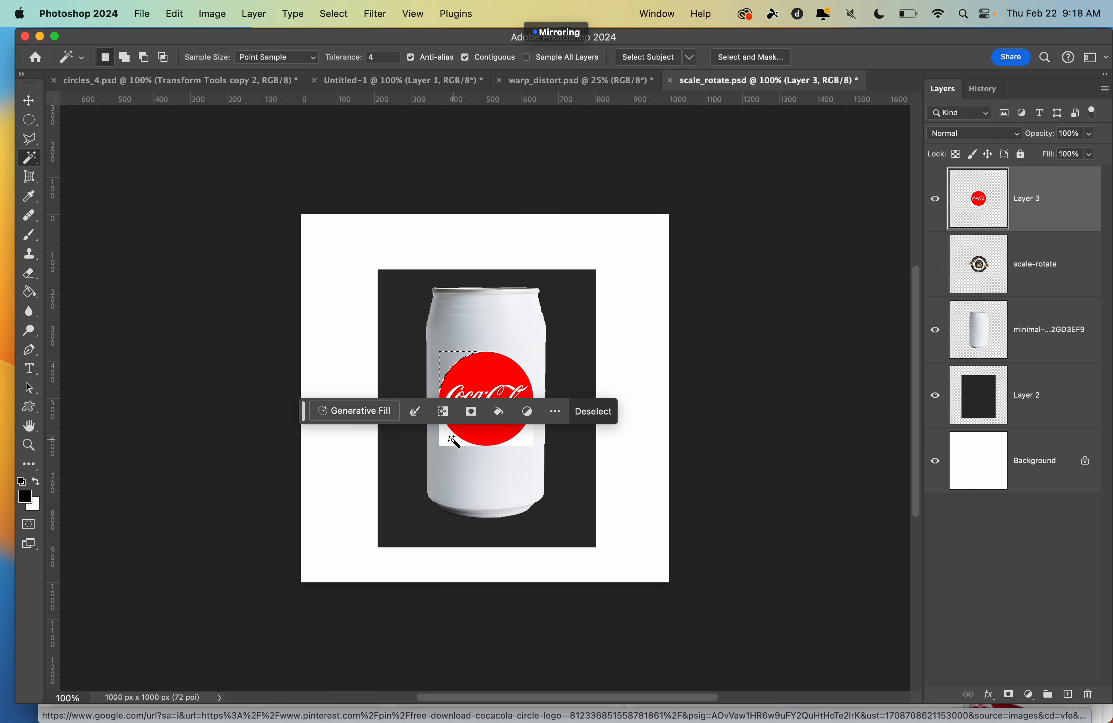
click(449, 439)
click(527, 437)
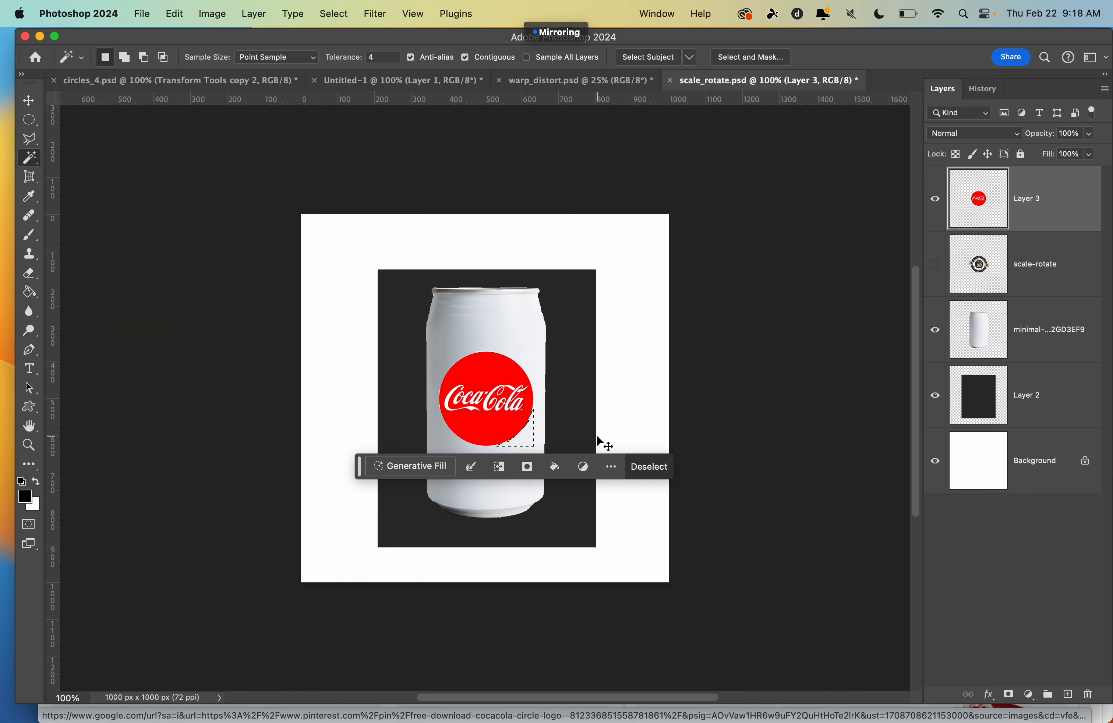
Switch to Chrome and copy the red Coca-Cola script logo with the checkerboard background from the Shutterstock result.
key(super+Tab)
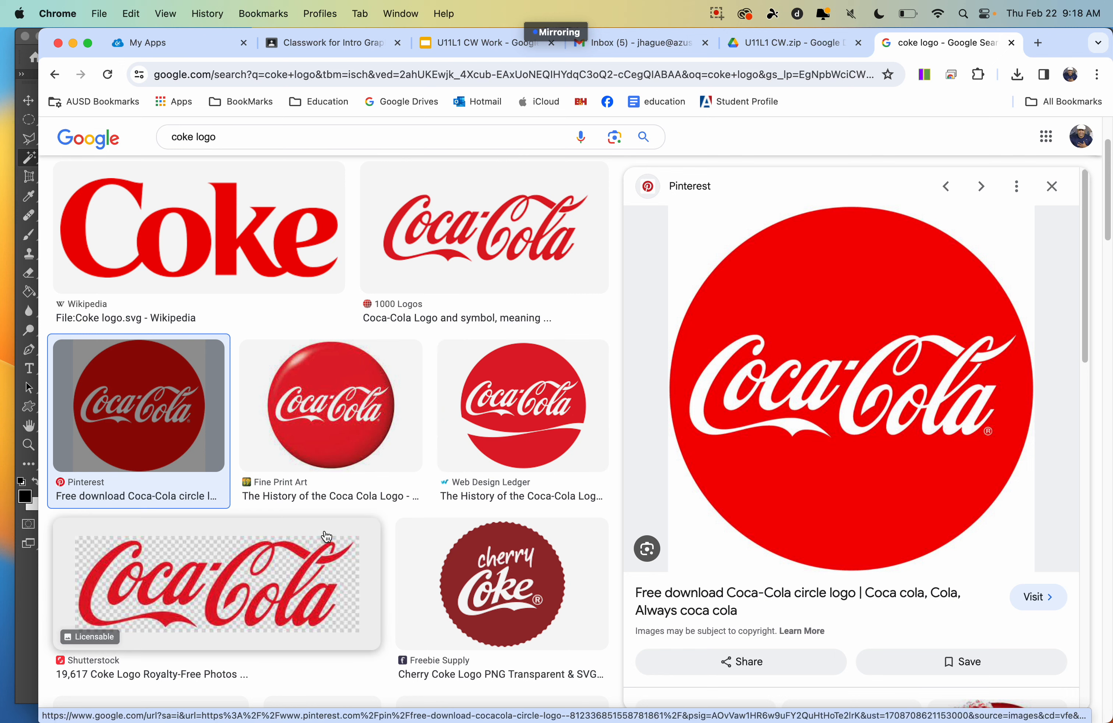
click(240, 585)
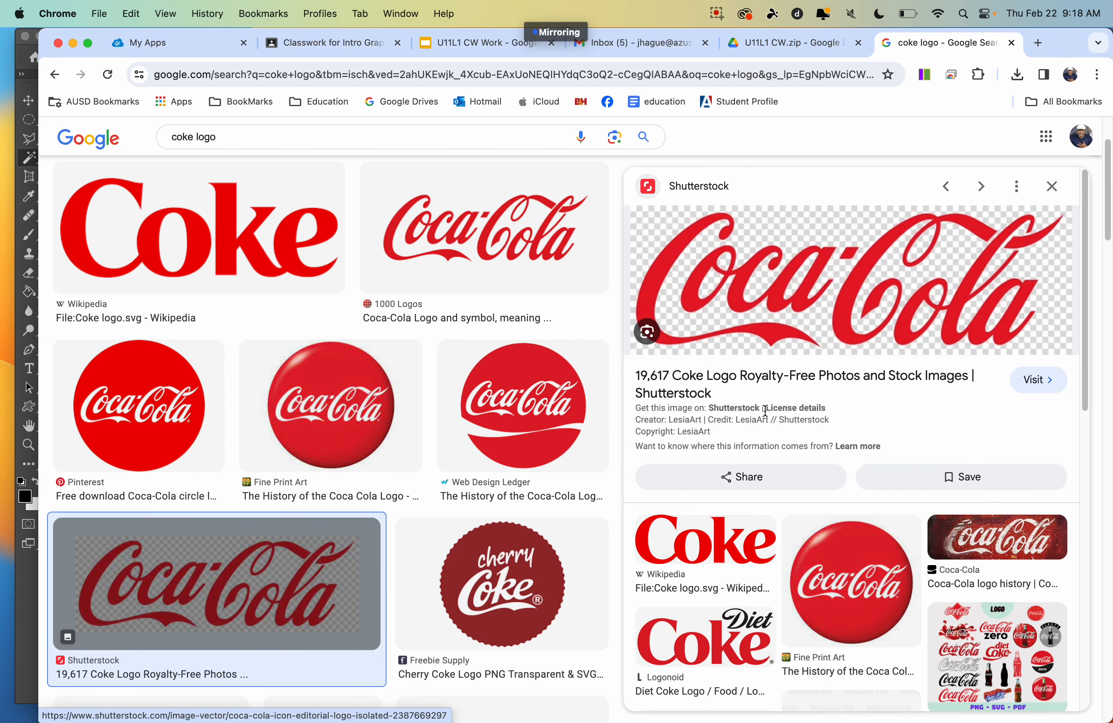
right_click(864, 284)
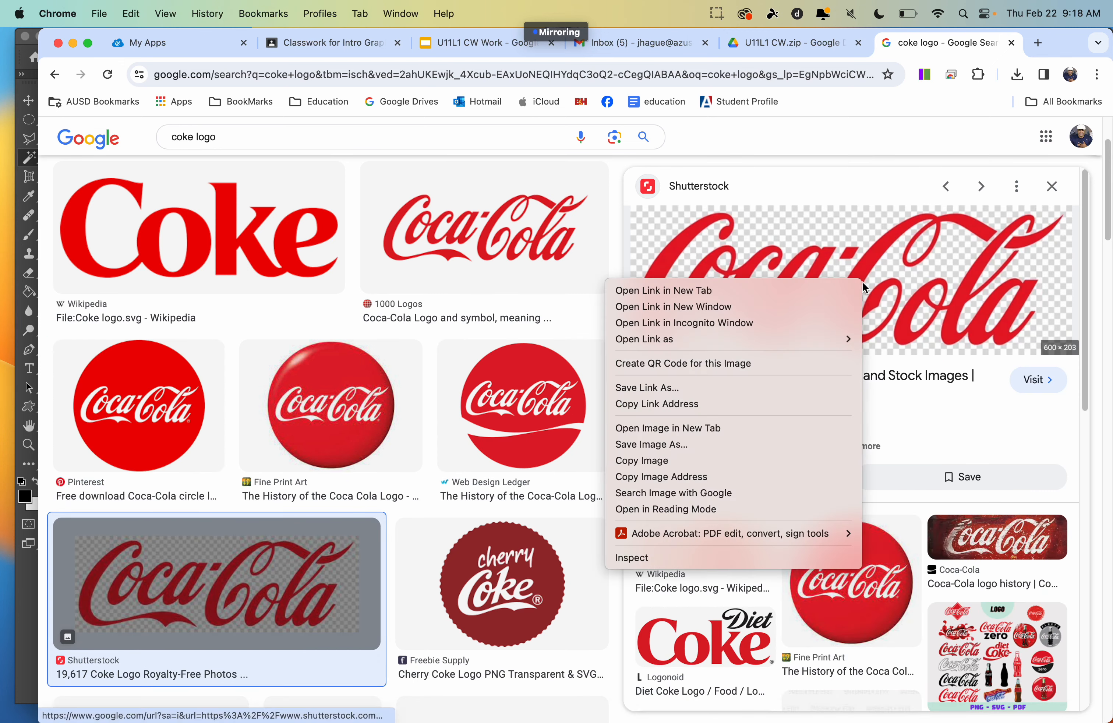
click(723, 460)
Switch to Photoshop, paste the script logo as a new layer, and turn on CMYK proof colors.
key(super+Tab)
key(super+v)
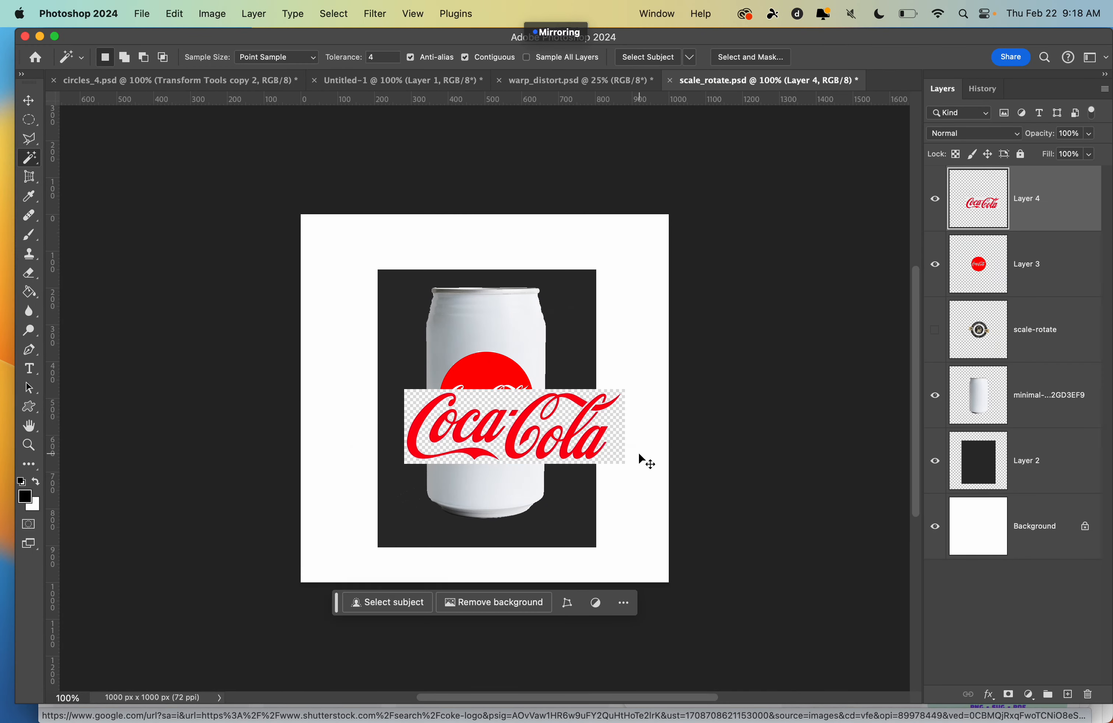
key(super+y)
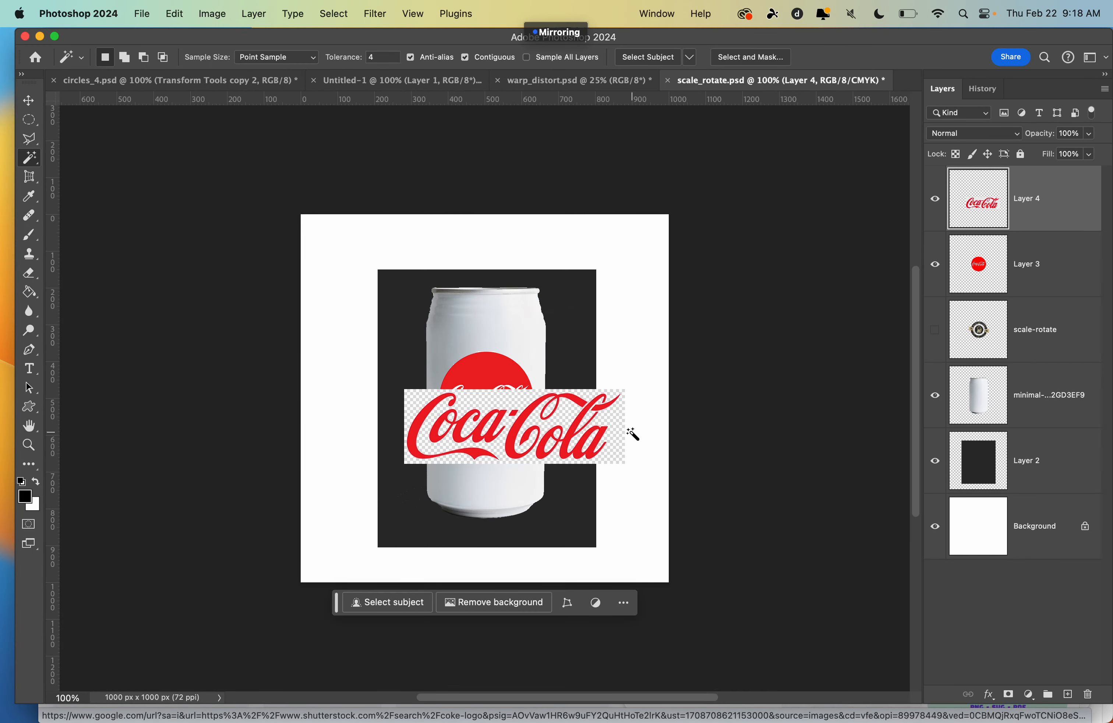
Rotate the script logo to -90° along the can's center and move the circular logo's layer above it.
key(super+t)
drag(636, 382, 484, 296)
drag(531, 412, 497, 381)
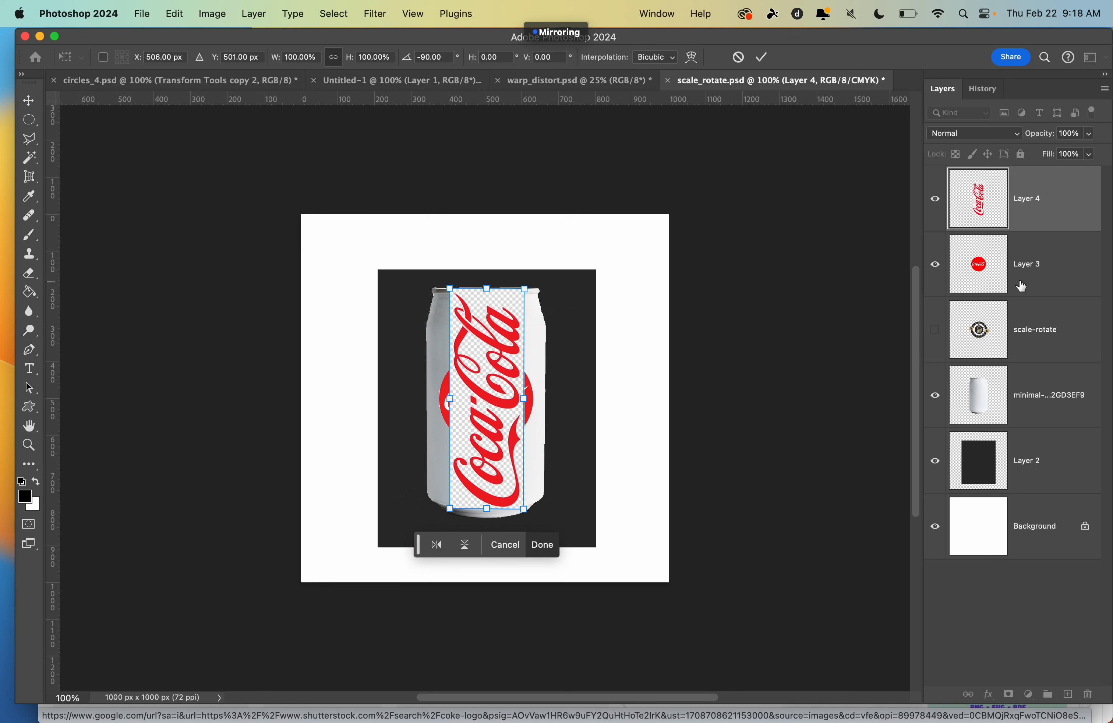
drag(1028, 276, 1004, 216)
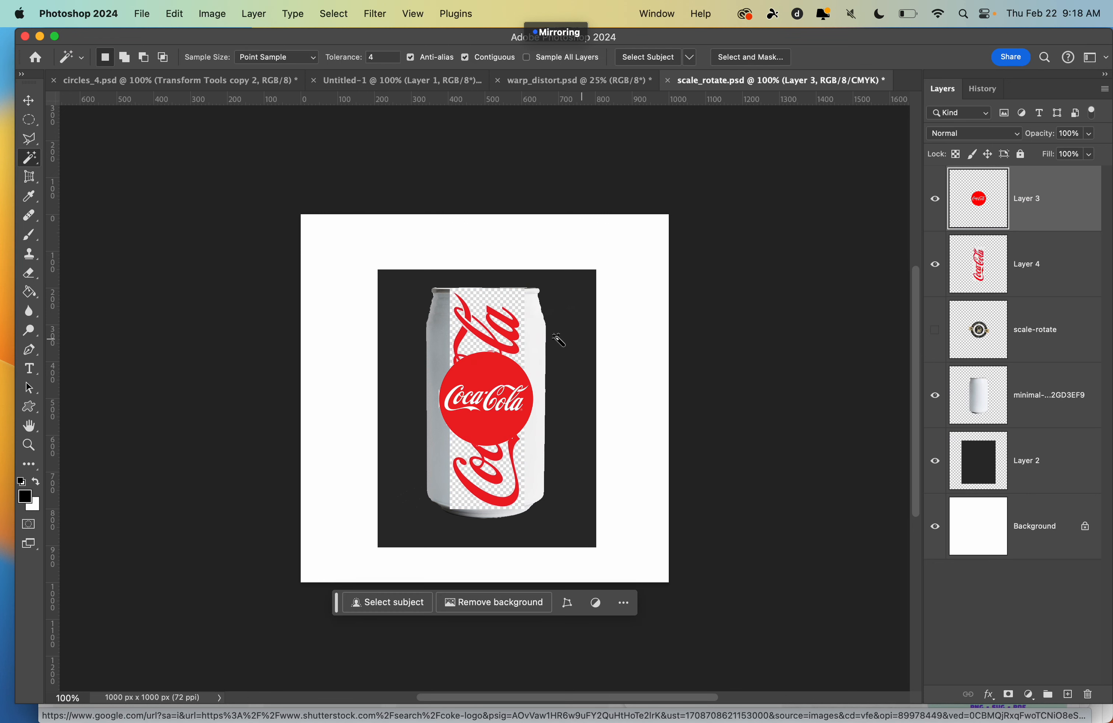
Try to select the script logo's checkerboard background on Layer 4 with the Magic Wand at tolerance 4.
click(506, 333)
key(super+d)
click(1008, 262)
click(487, 301)
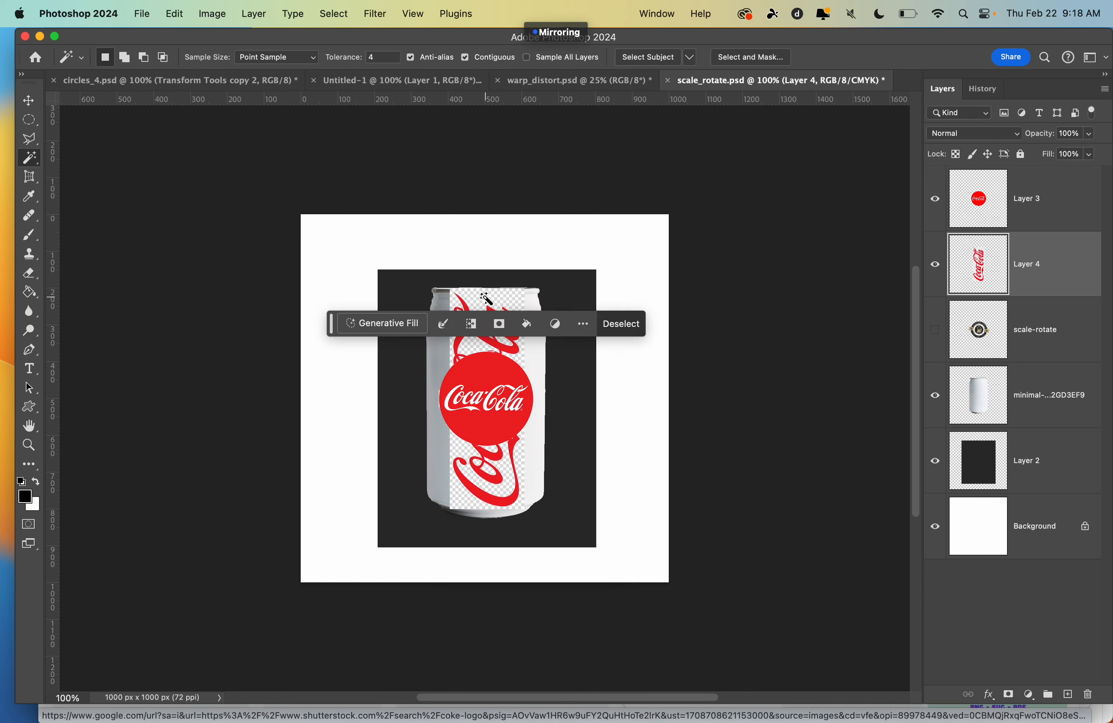
key(super+d)
click(486, 300)
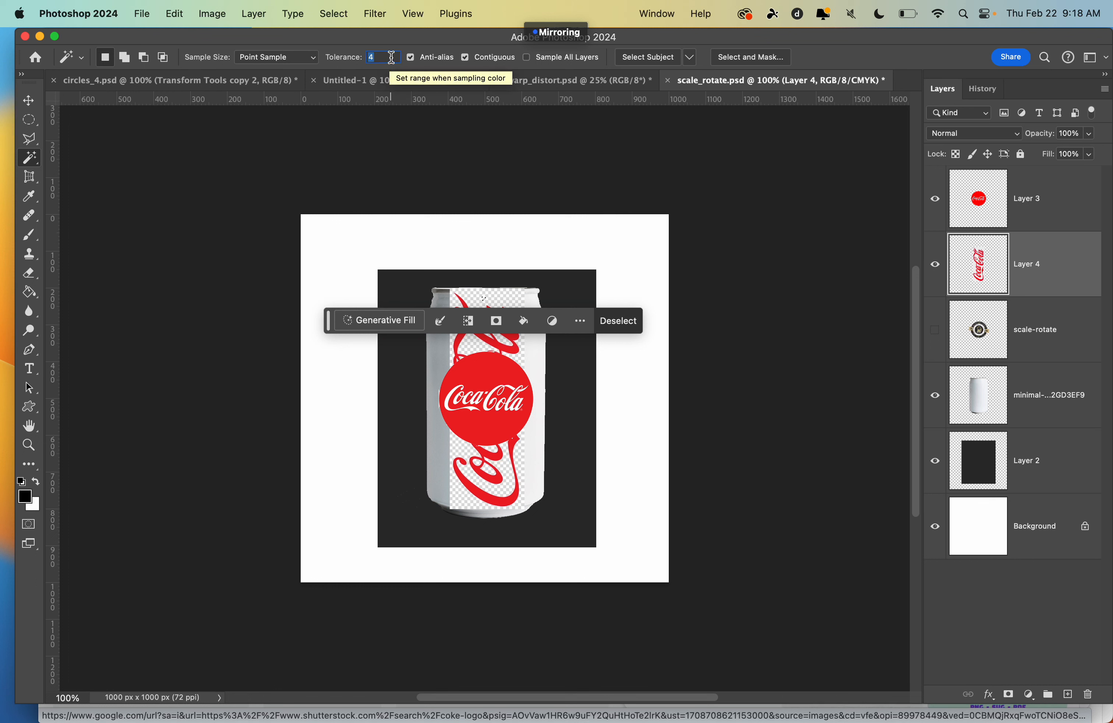
Set the Magic Wand tolerance to 40 and delete the checkerboard around and inside the script logo's letters on Layer 4.
click(380, 58)
text(40)
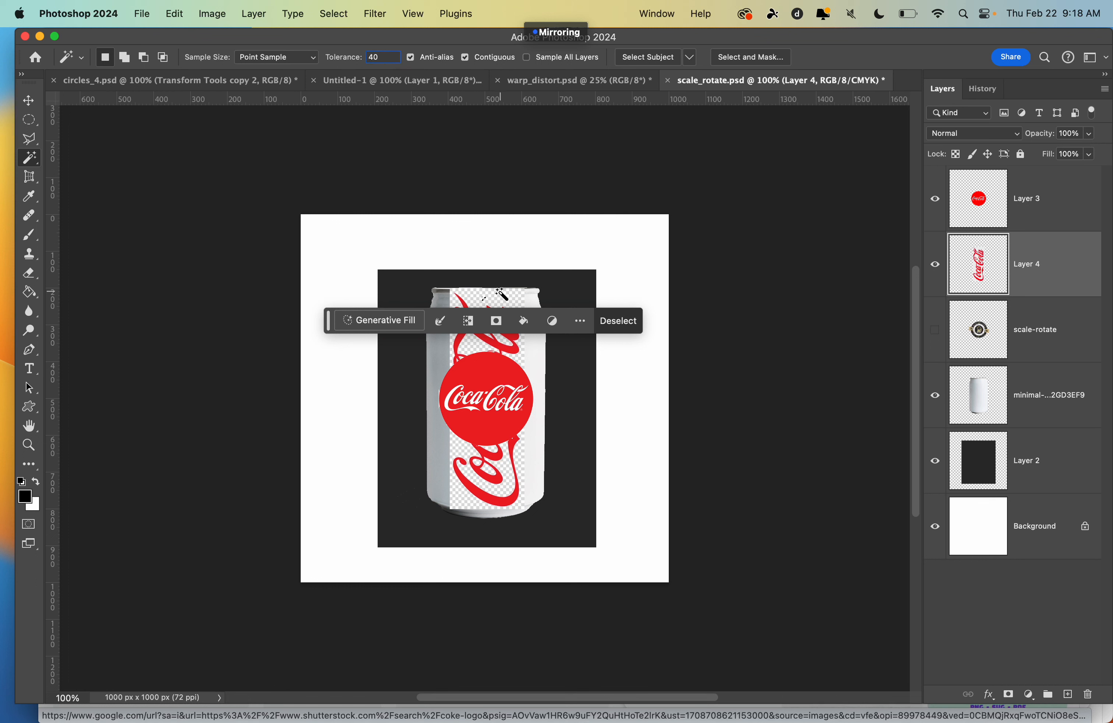
key(Return)
click(609, 332)
click(500, 307)
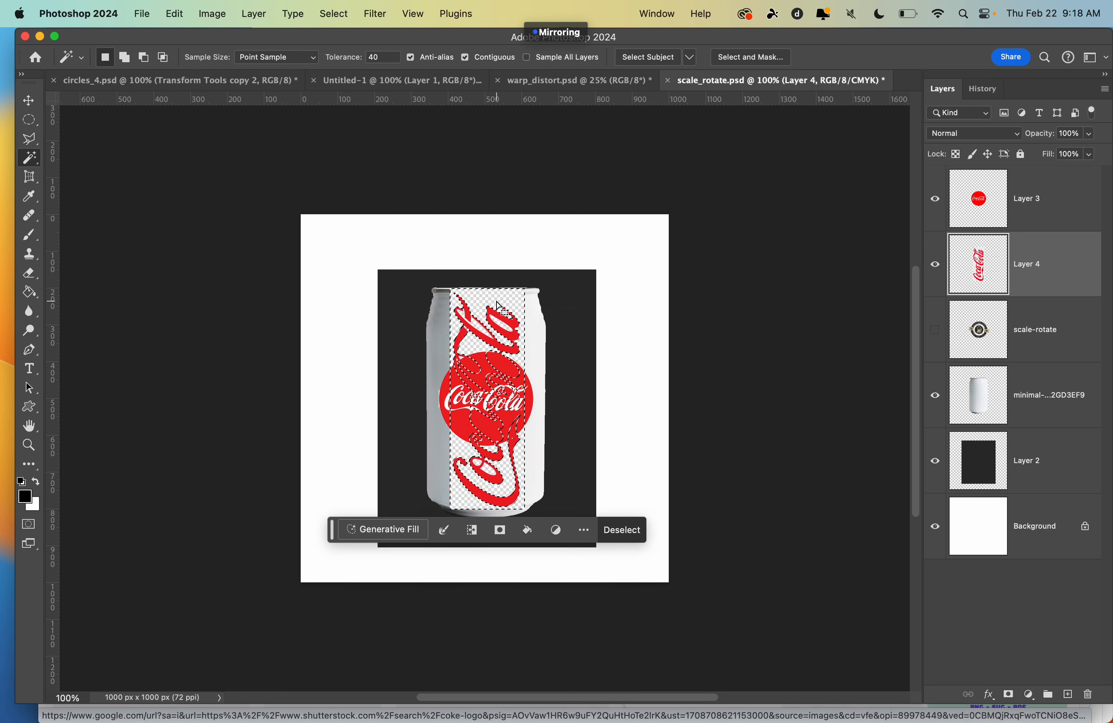
key(BackSpace)
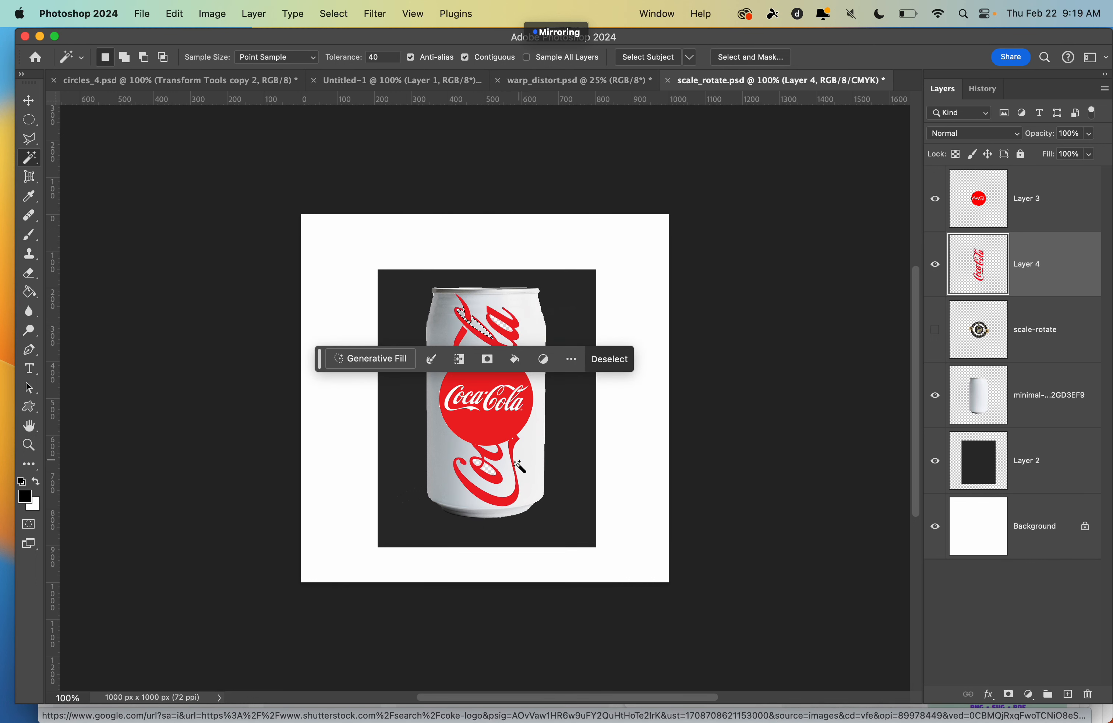
click(511, 495)
click(489, 471)
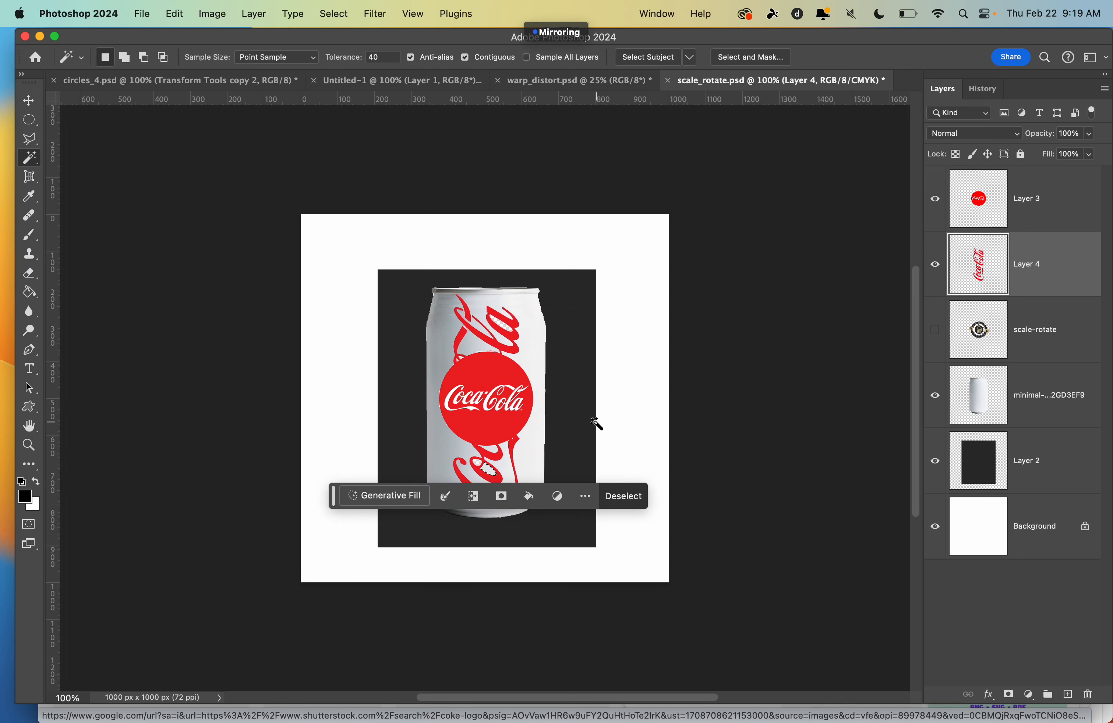
Try to rotate the circular logo on Layer 3 with the Transform commands.
click(38, 104)
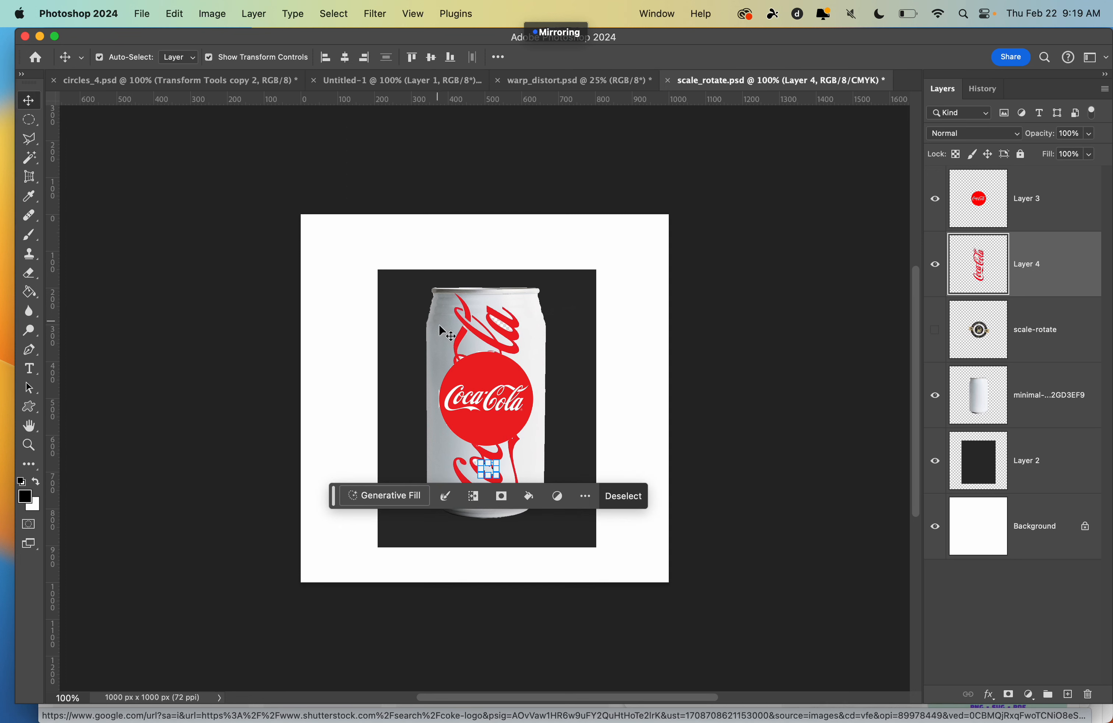
click(1042, 212)
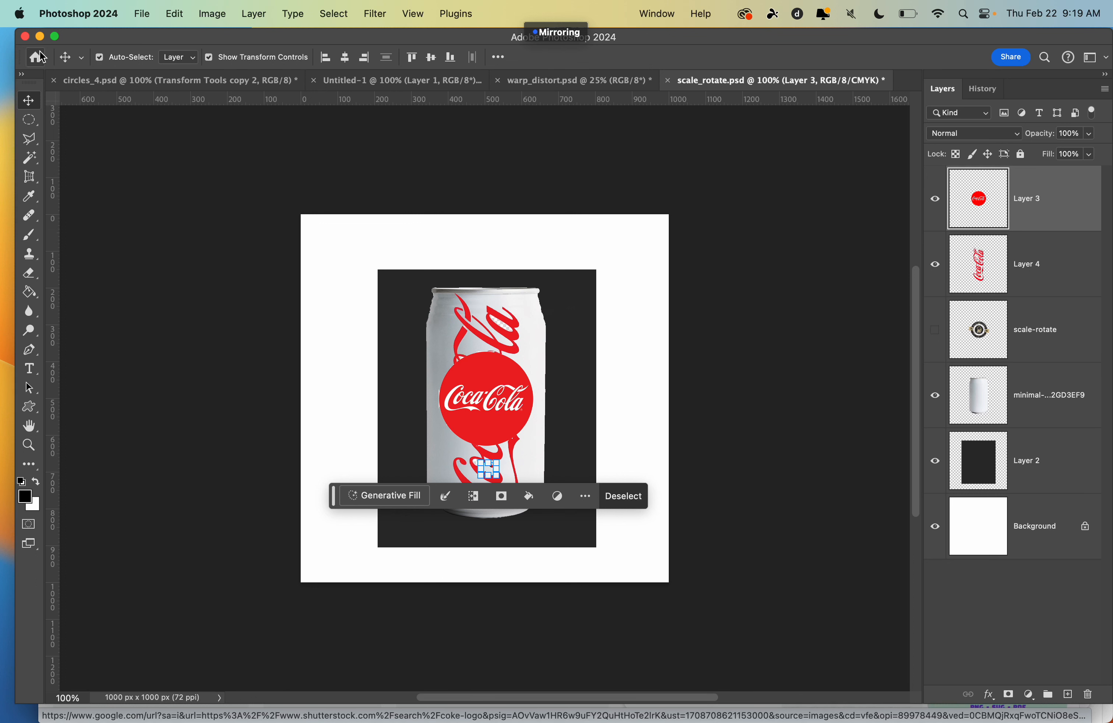
click(194, 15)
mouse_move(181, 15)
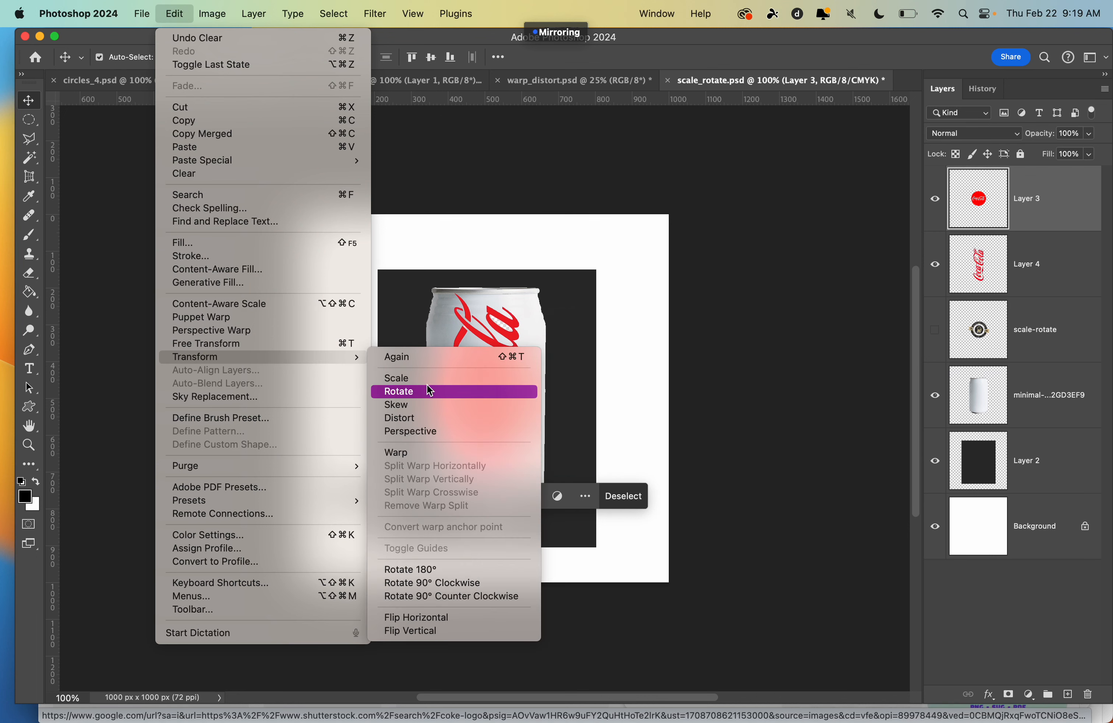
click(428, 390)
click(563, 298)
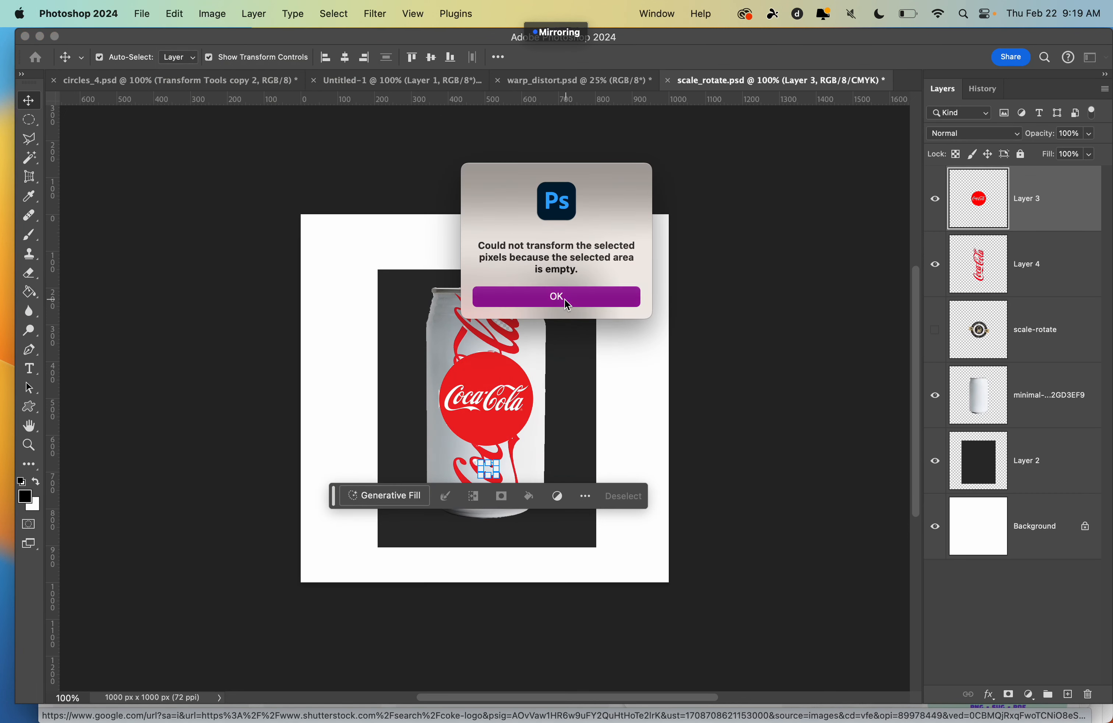
key(super+t)
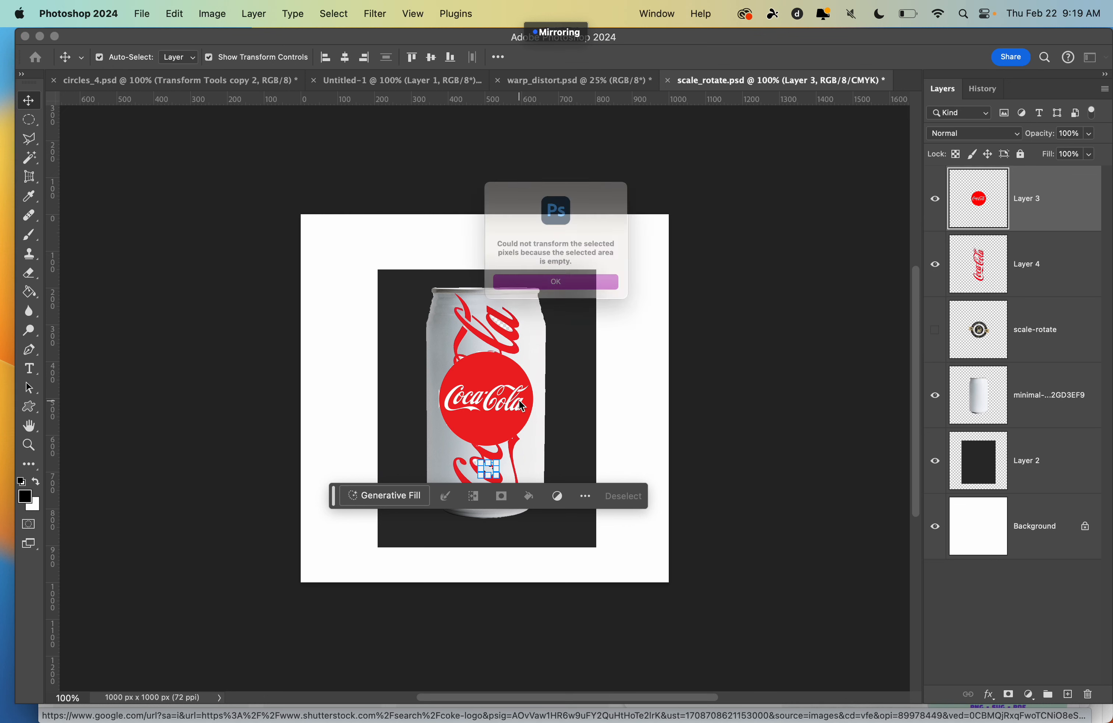
click(550, 299)
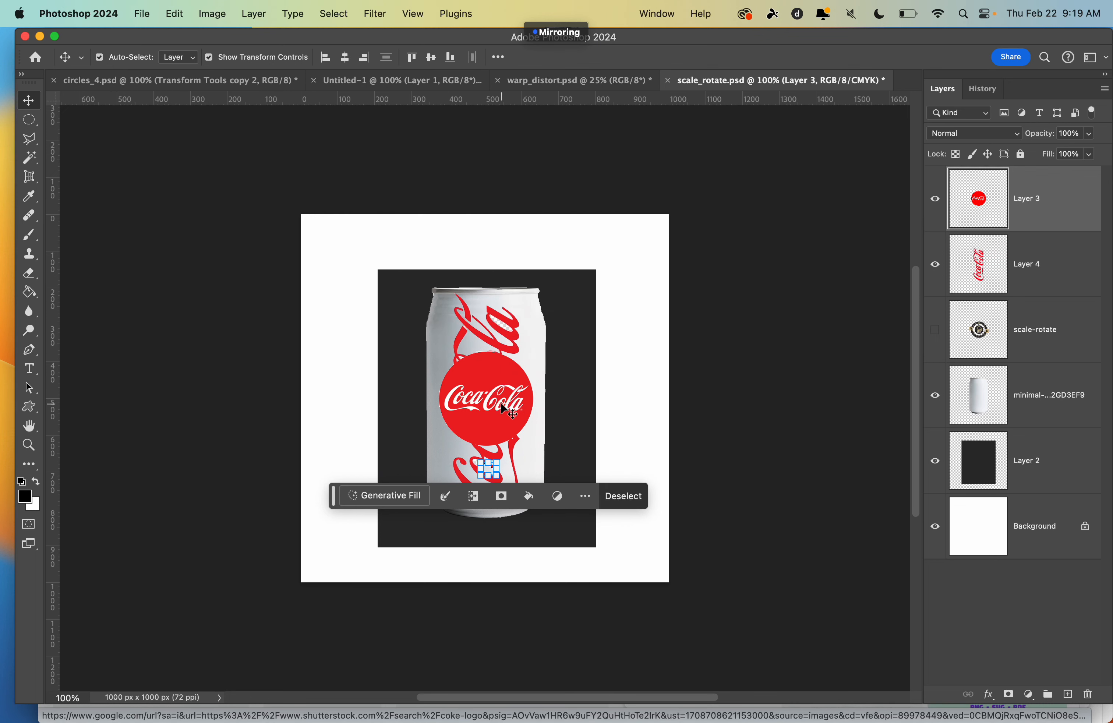
Move the circular logo lower on the can and try to scale it.
drag(503, 409, 500, 451)
key(super+t)
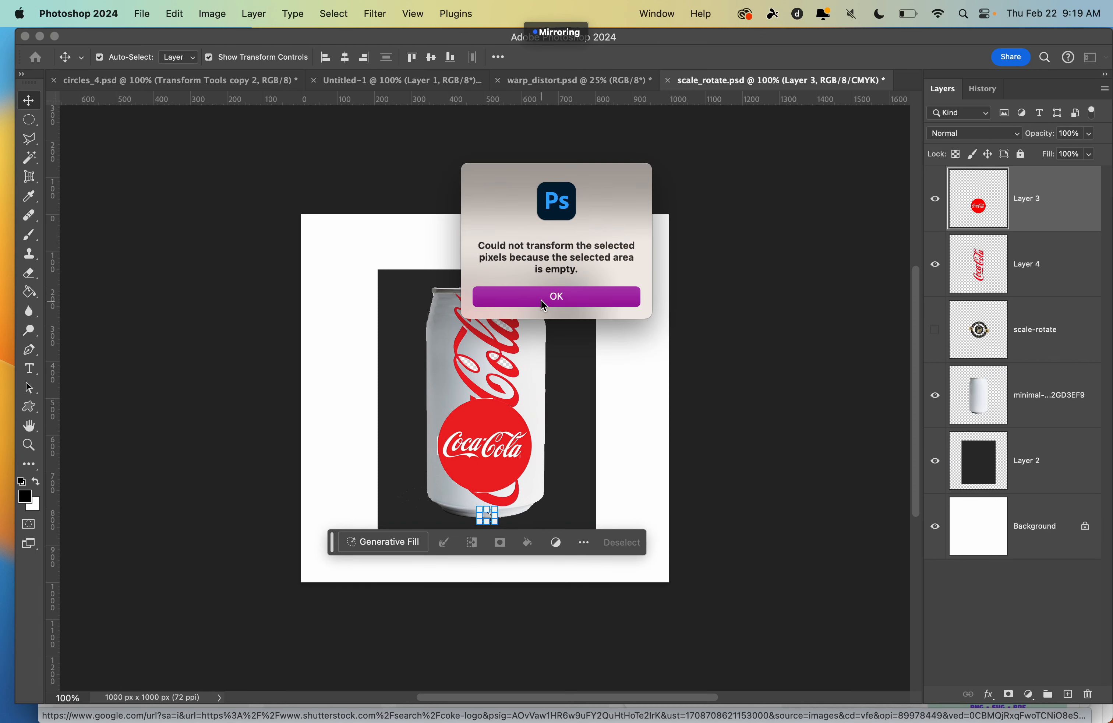
click(545, 305)
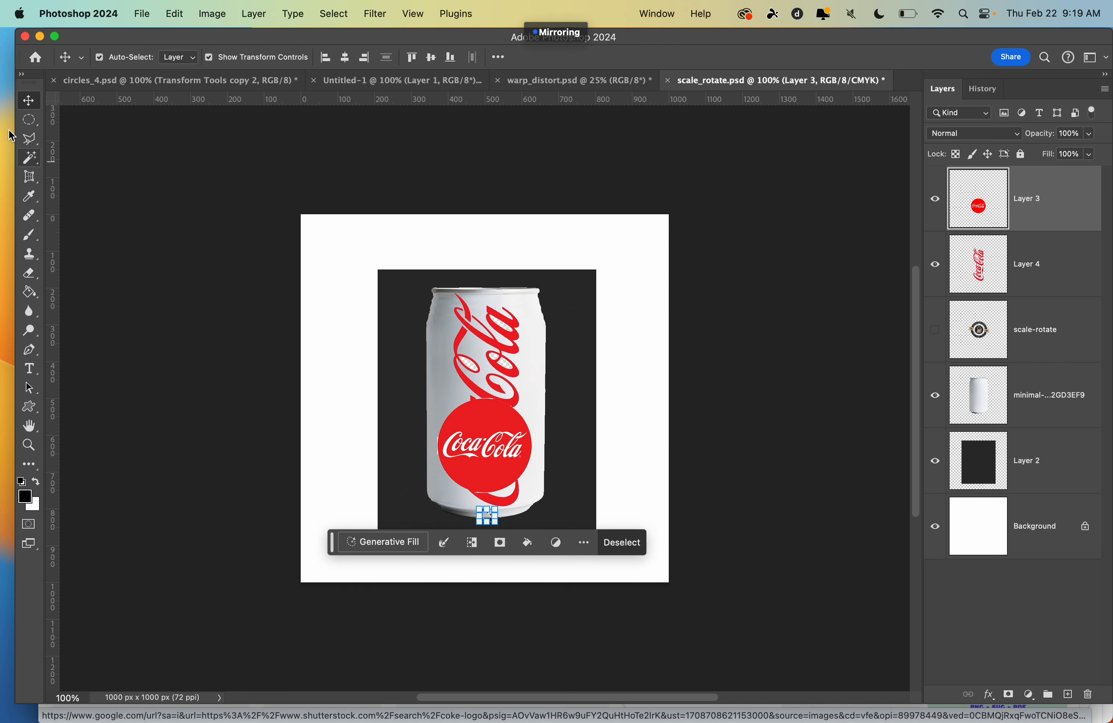
click(29, 121)
click(182, 13)
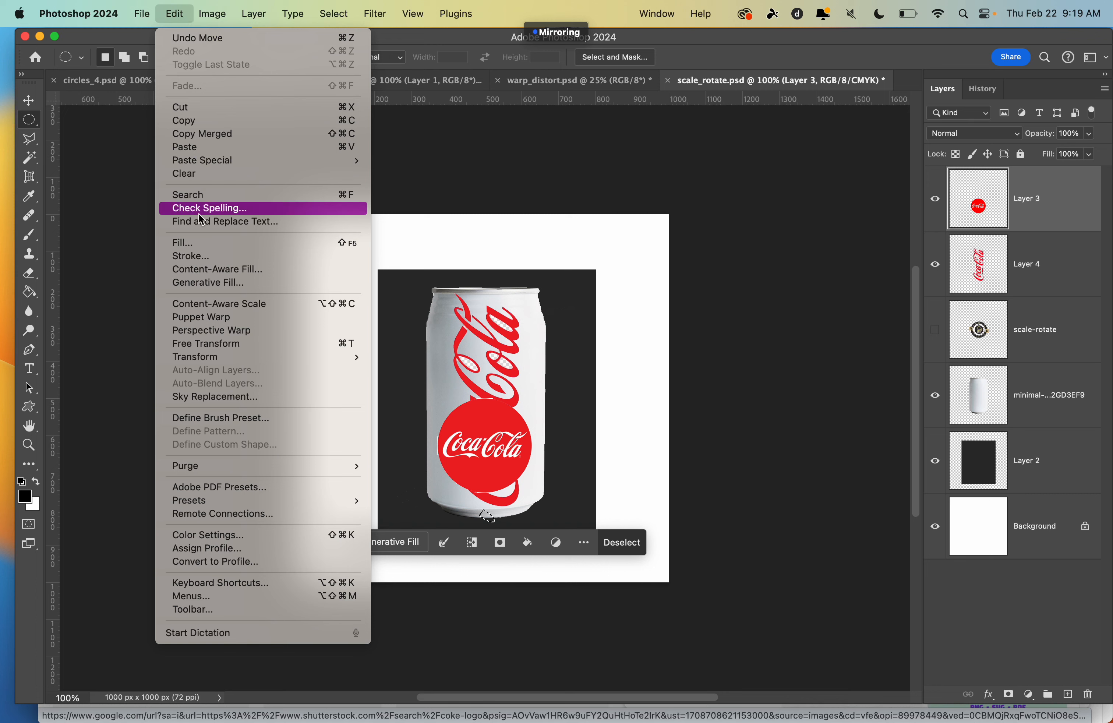
mouse_move(236, 357)
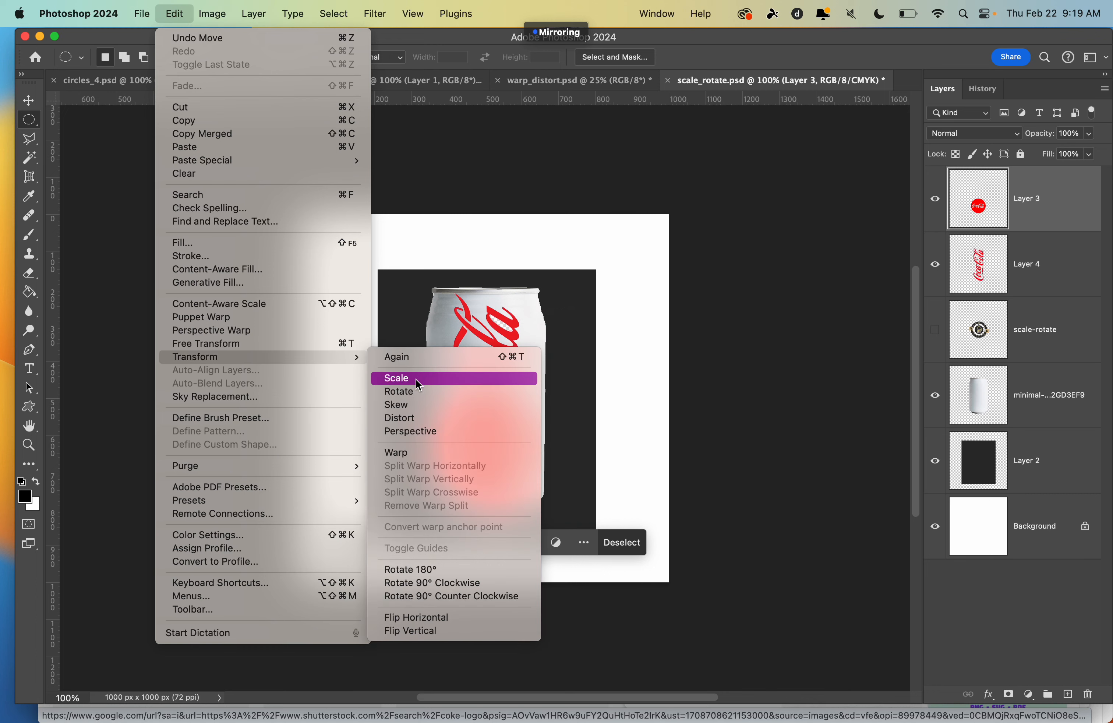
click(416, 379)
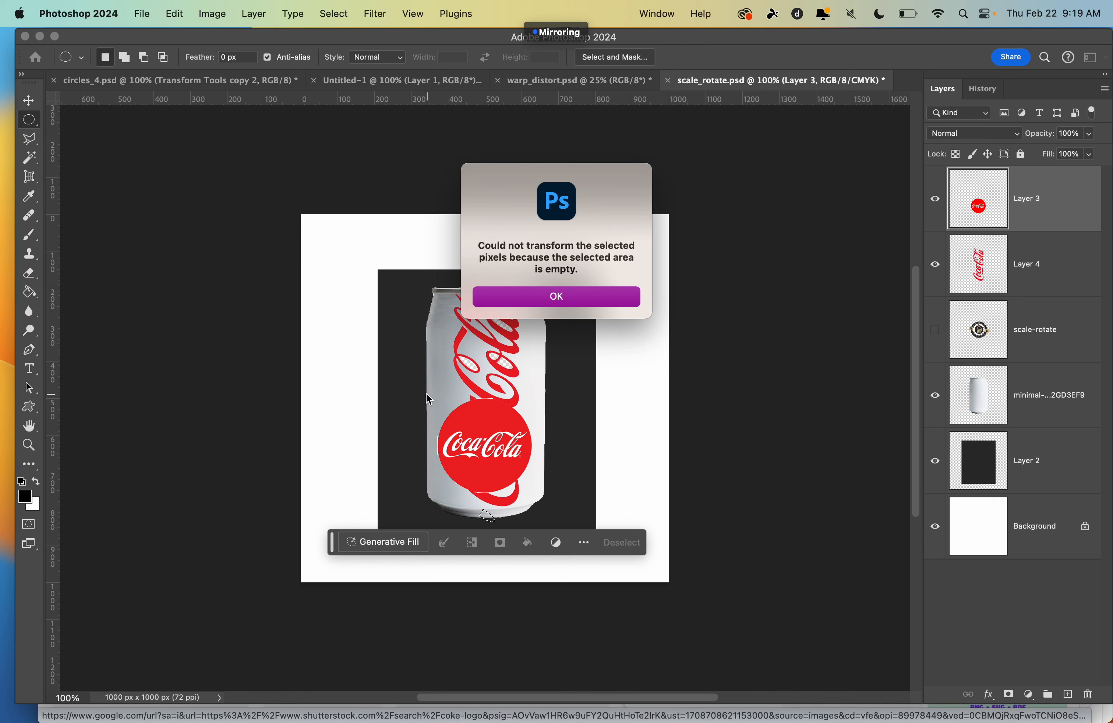
click(590, 305)
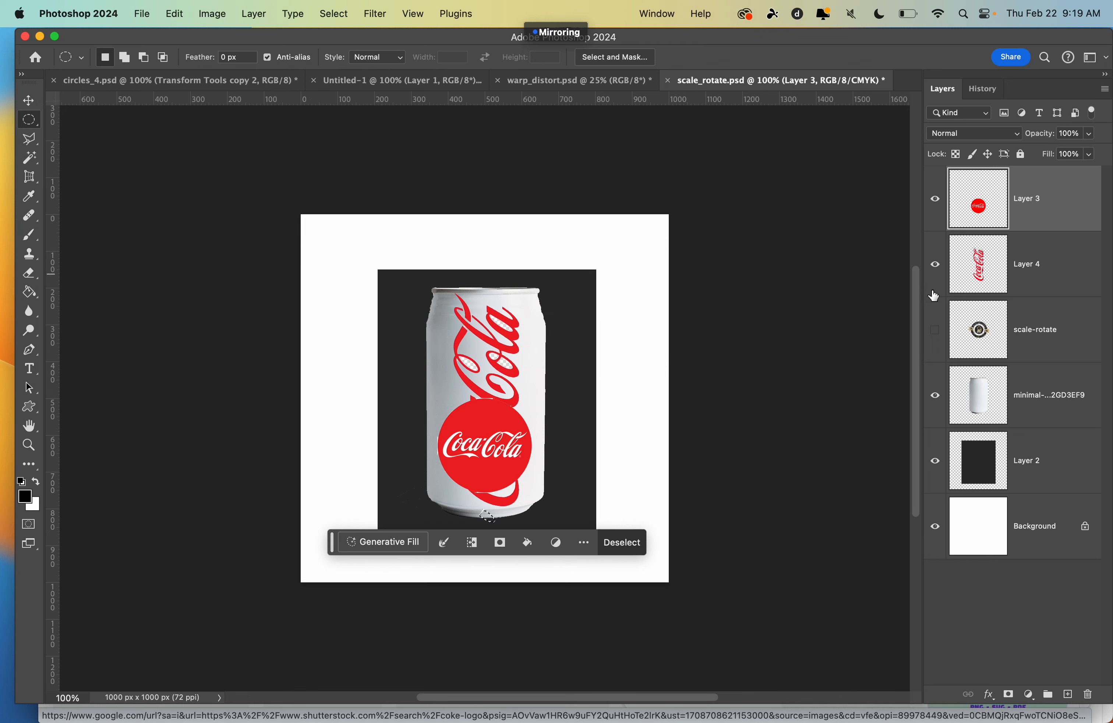
With Layer 4 temporarily hidden, clear the leftover selection and scale the circular logo down onto the can's upper-left area.
click(936, 265)
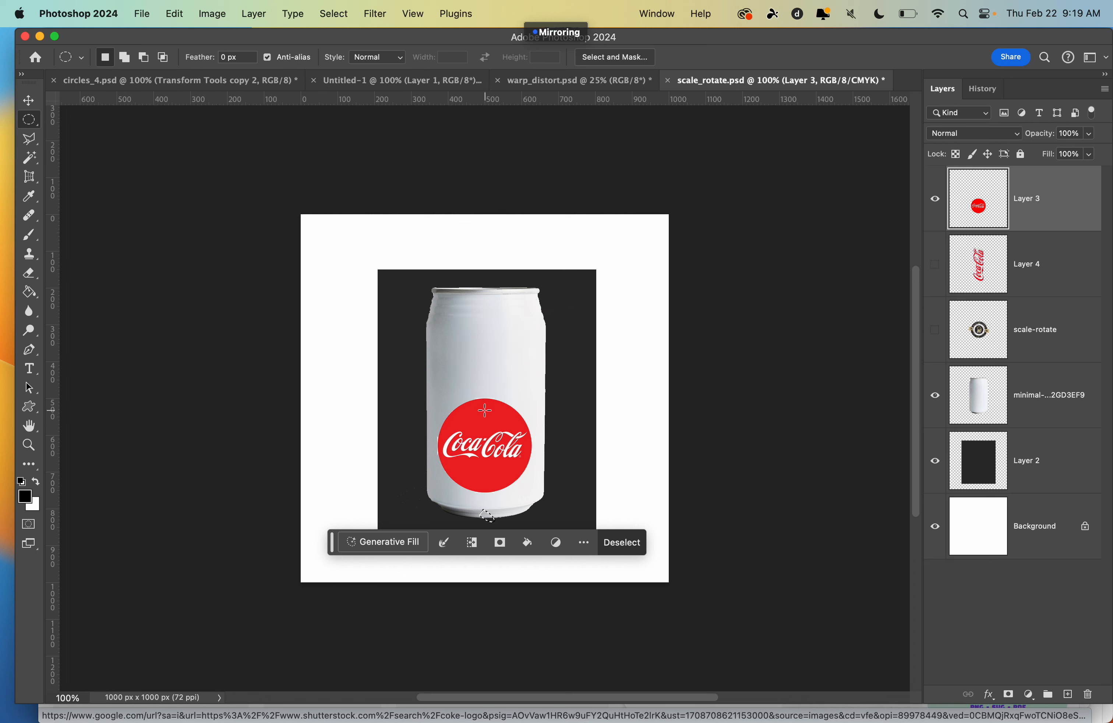
key(v)
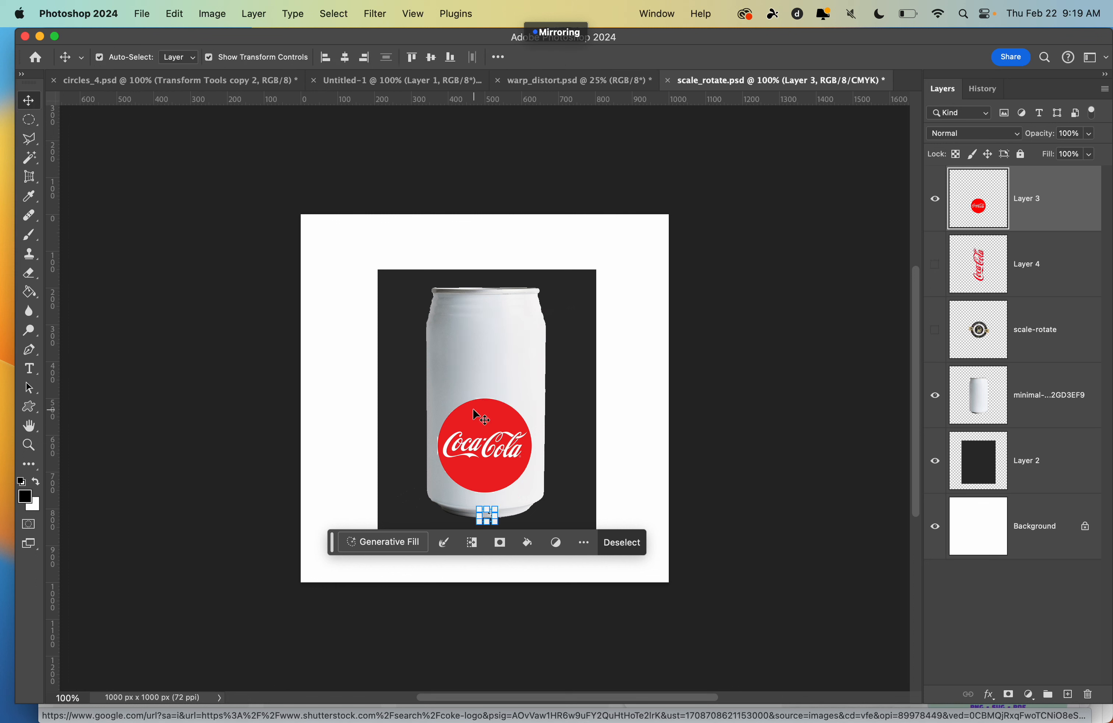
drag(474, 412, 477, 378)
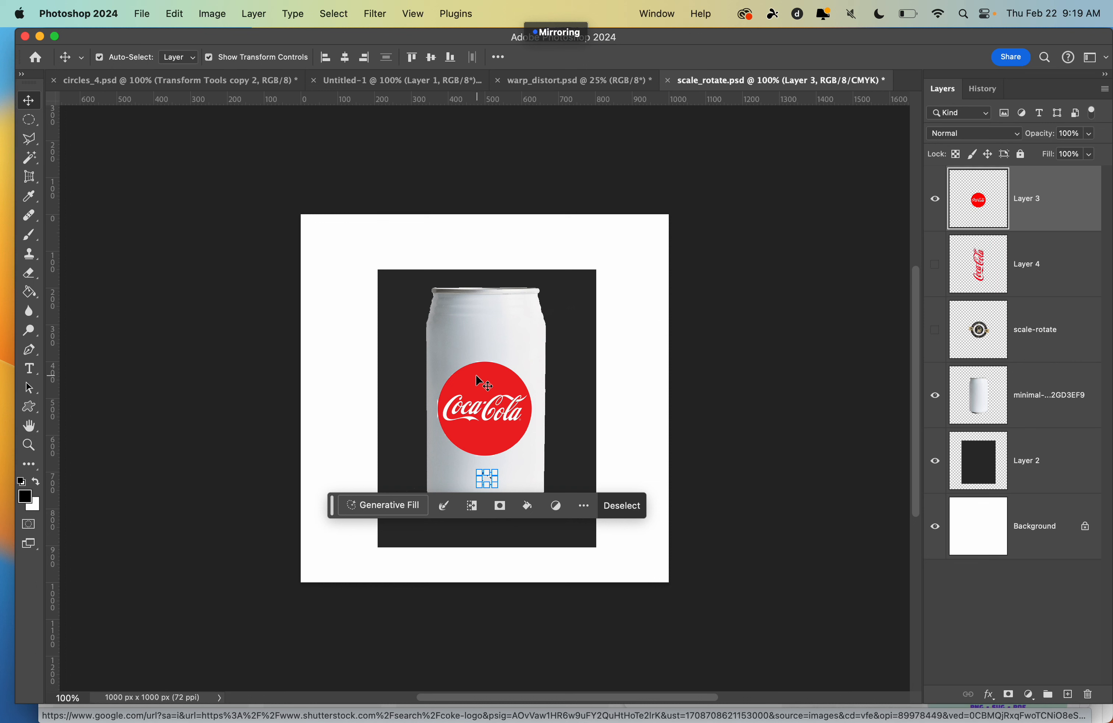
click(616, 505)
drag(529, 461, 459, 350)
click(936, 264)
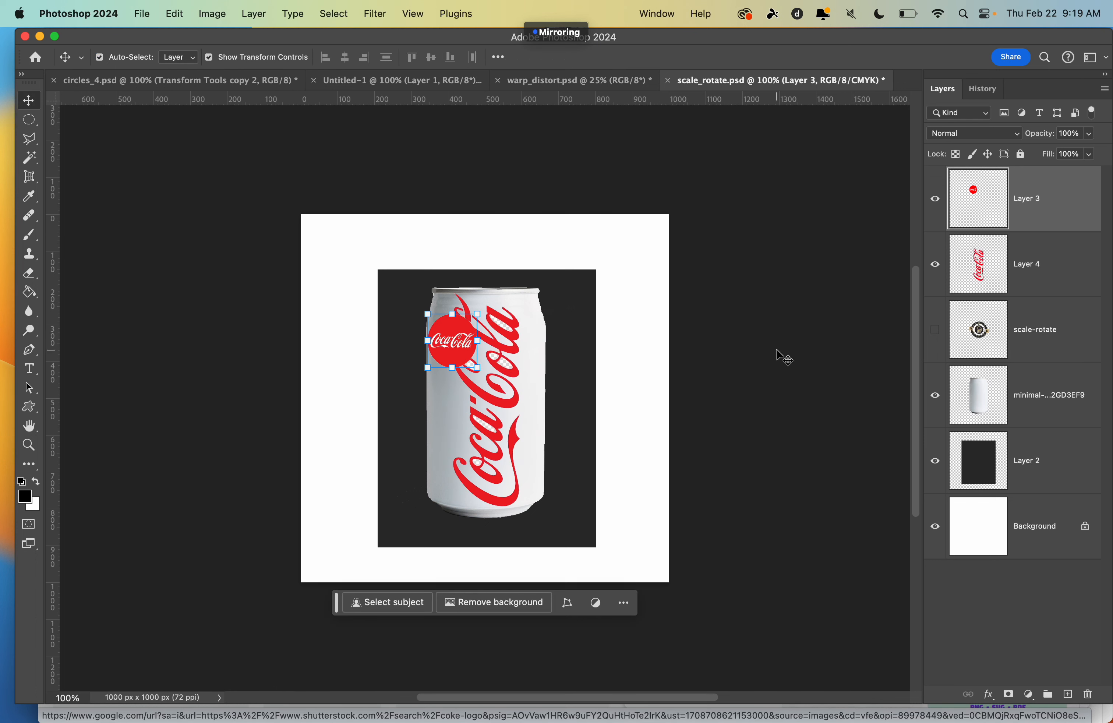
drag(480, 449, 504, 436)
key(super+z)
click(1044, 278)
key(super+z)
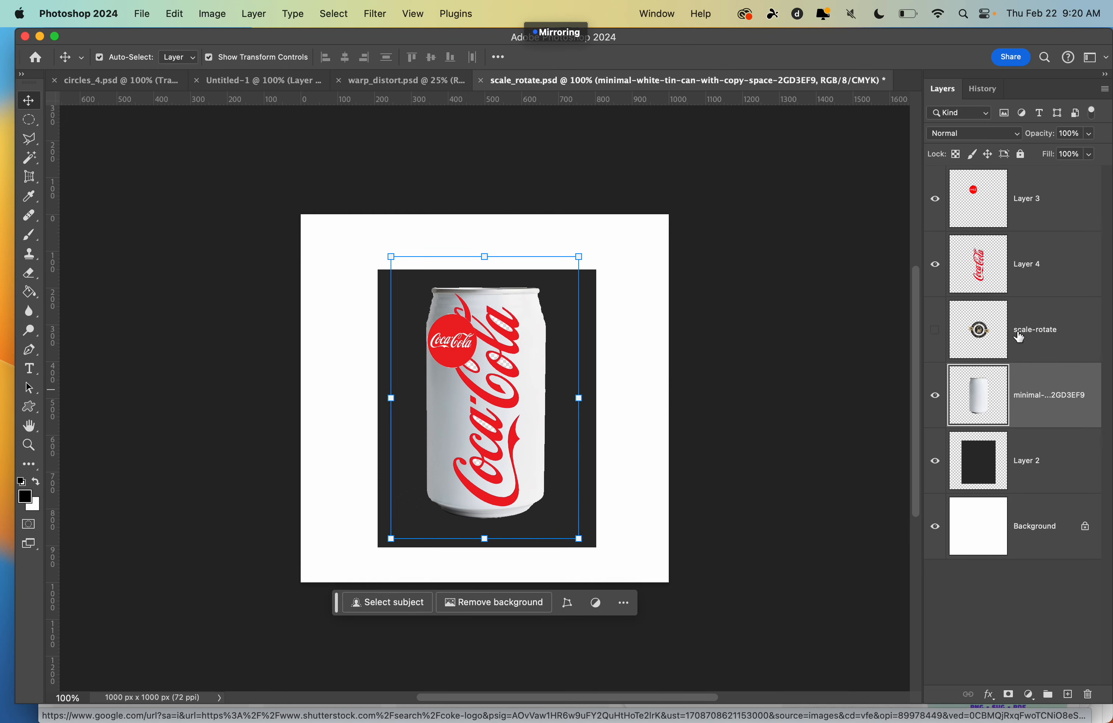
Move the script logo on Layer 4 to the can's right side and scale it to 83.61%.
click(1069, 254)
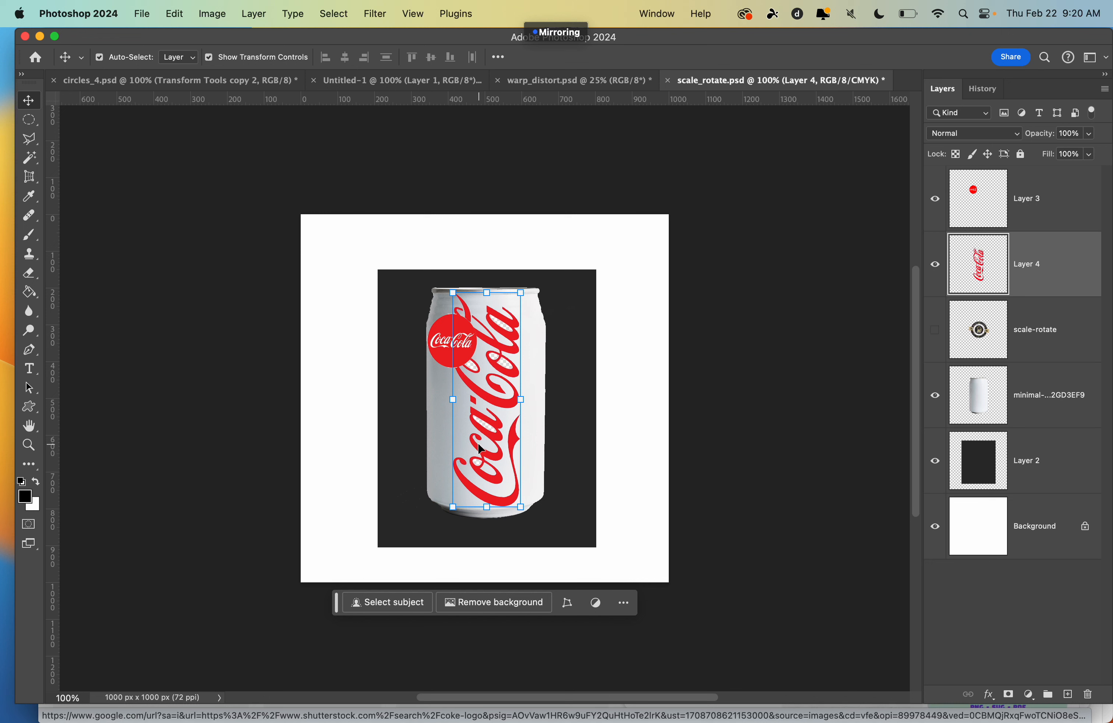
drag(481, 448, 516, 399)
click(1038, 280)
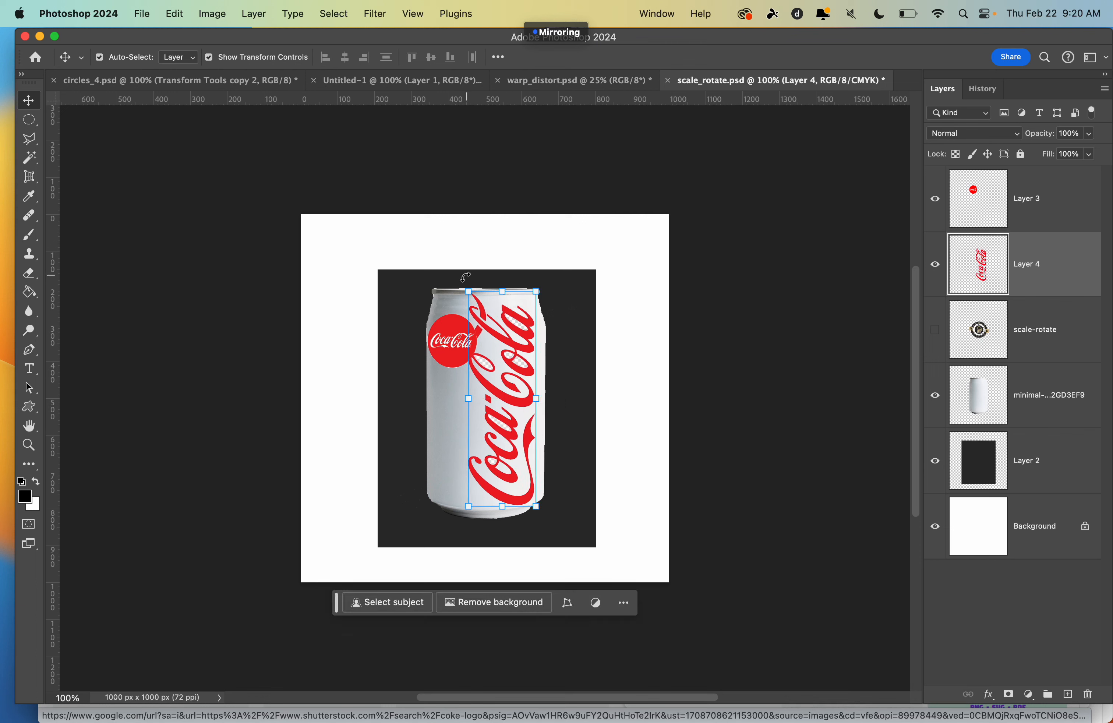
drag(467, 293, 478, 332)
drag(504, 433, 509, 424)
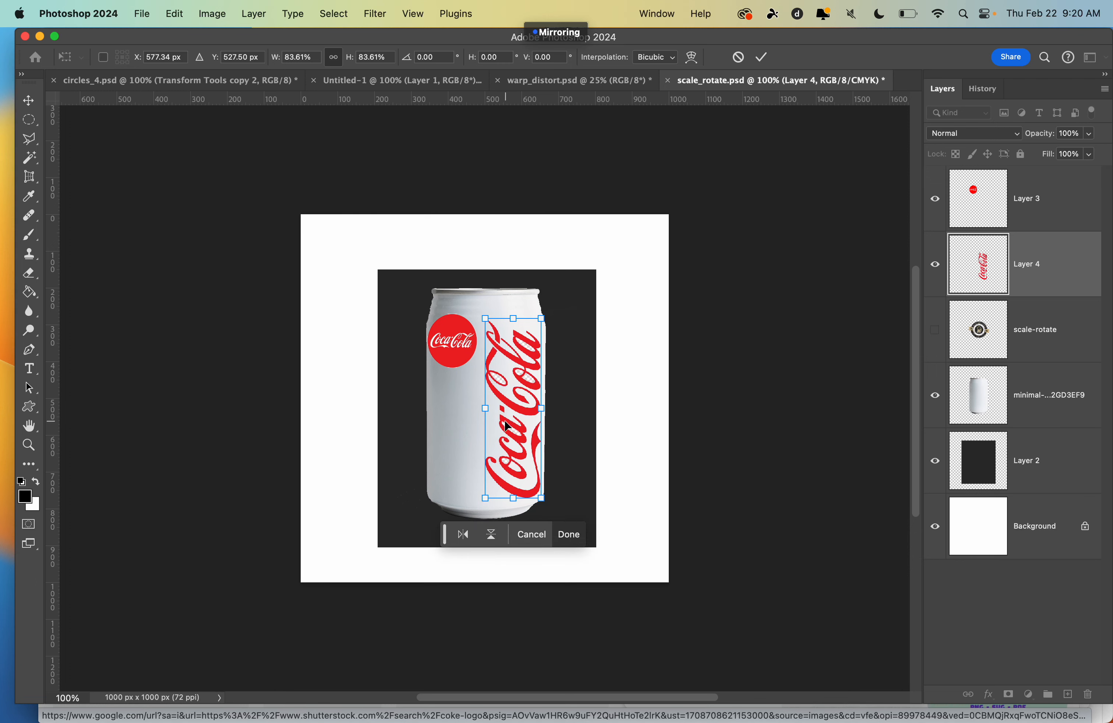
key(super+Tab)
key(super+Tab)
click(29, 119)
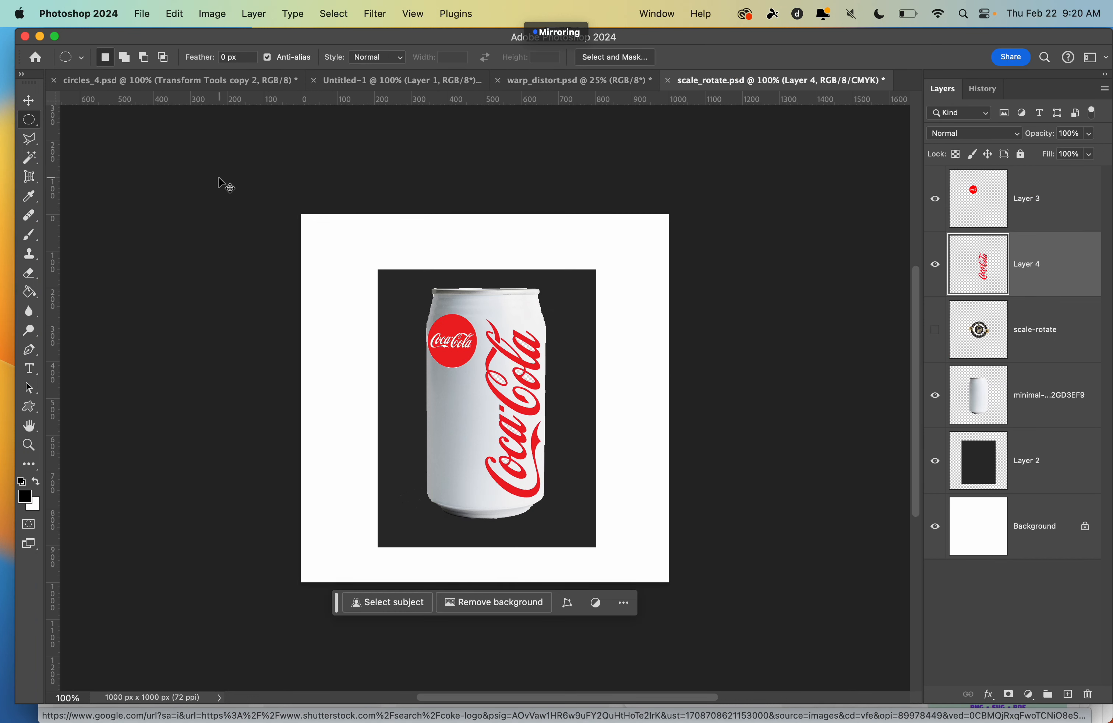
Capture the full Photoshop workspace and place the reduced screenshot on the Rotate (cans) slide in Chrome.
key(super+shift+4)
drag(2, 2, 1108, 717)
key(super+Tab)
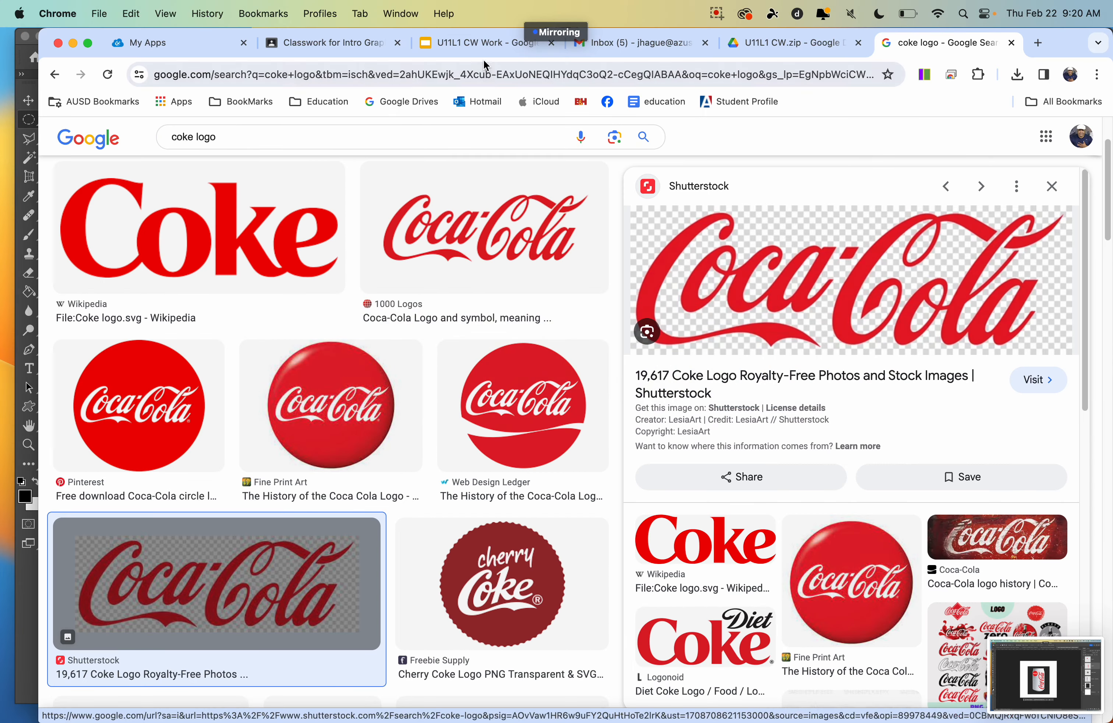
click(480, 44)
drag(989, 650, 773, 440)
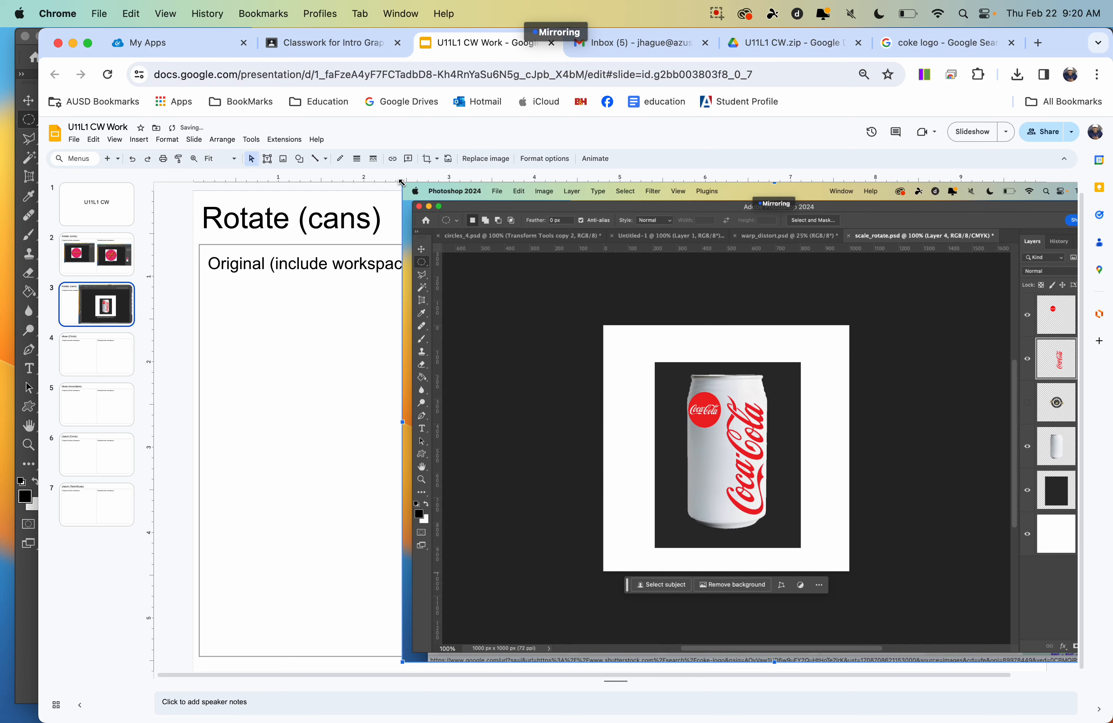
drag(402, 183, 649, 342)
drag(816, 494, 786, 436)
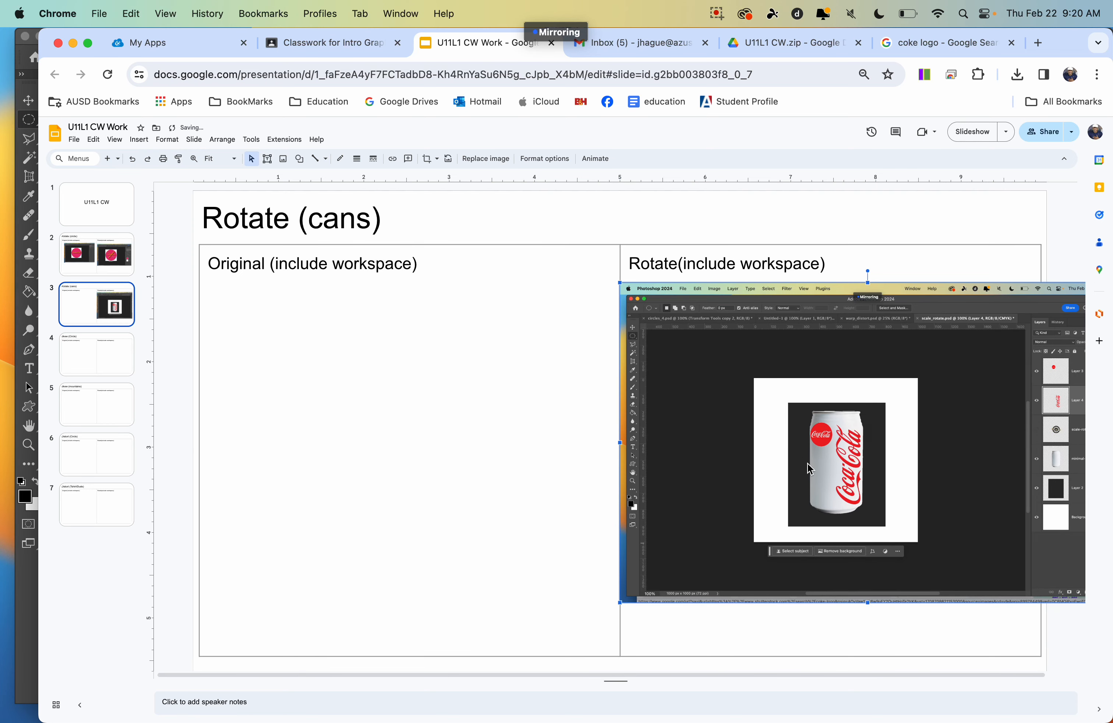
Shrink the can screenshot further and fit it within the Rotate(include workspace) column.
key(super+t)
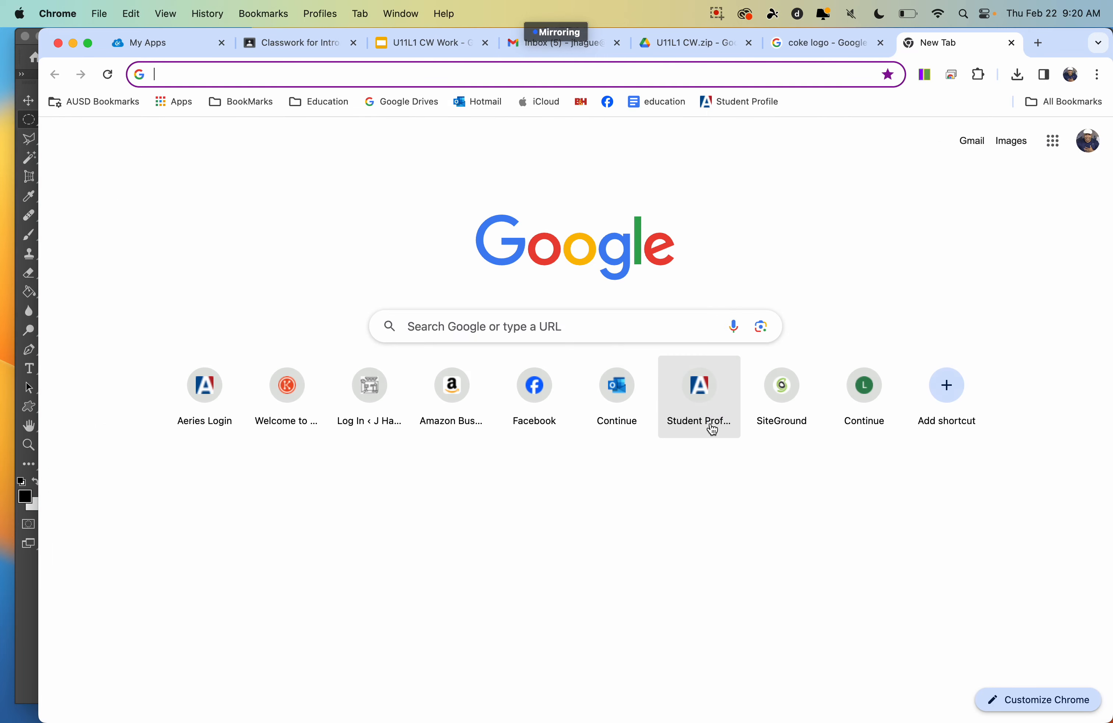
click(686, 44)
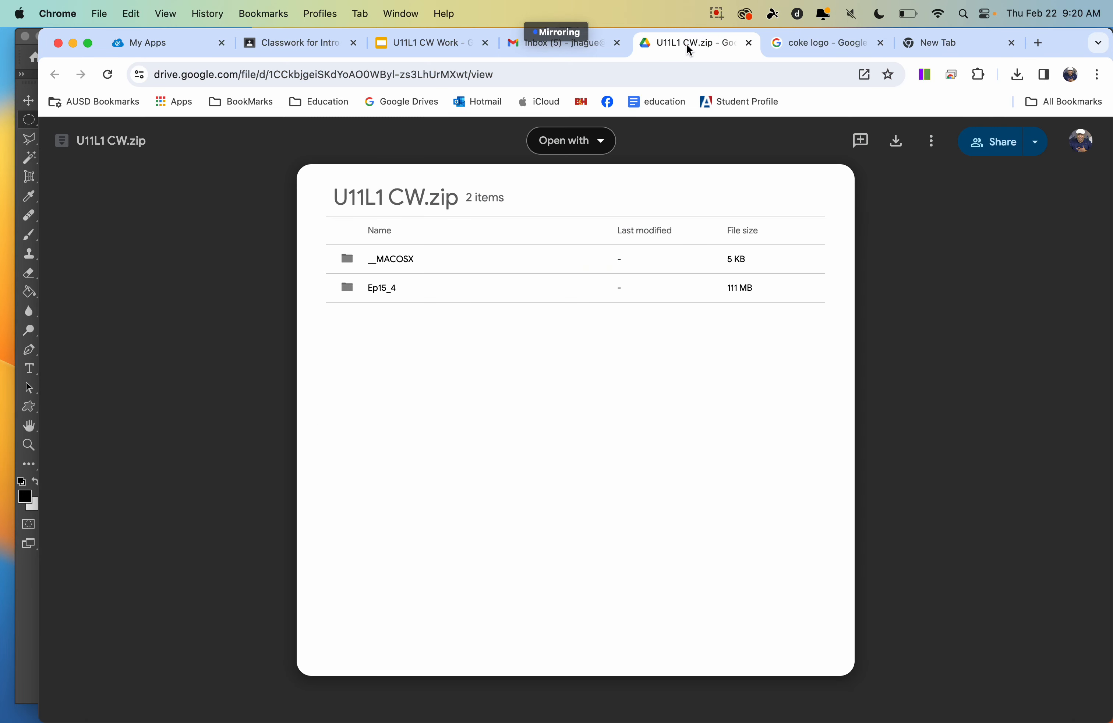
click(398, 44)
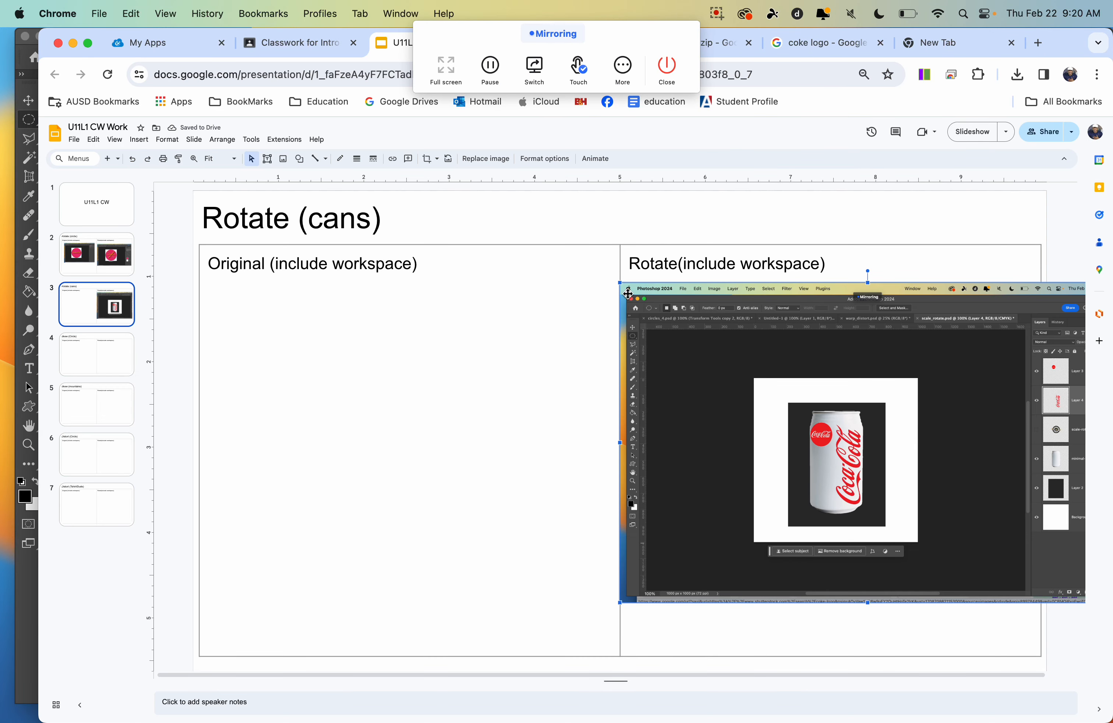
drag(619, 286, 742, 361)
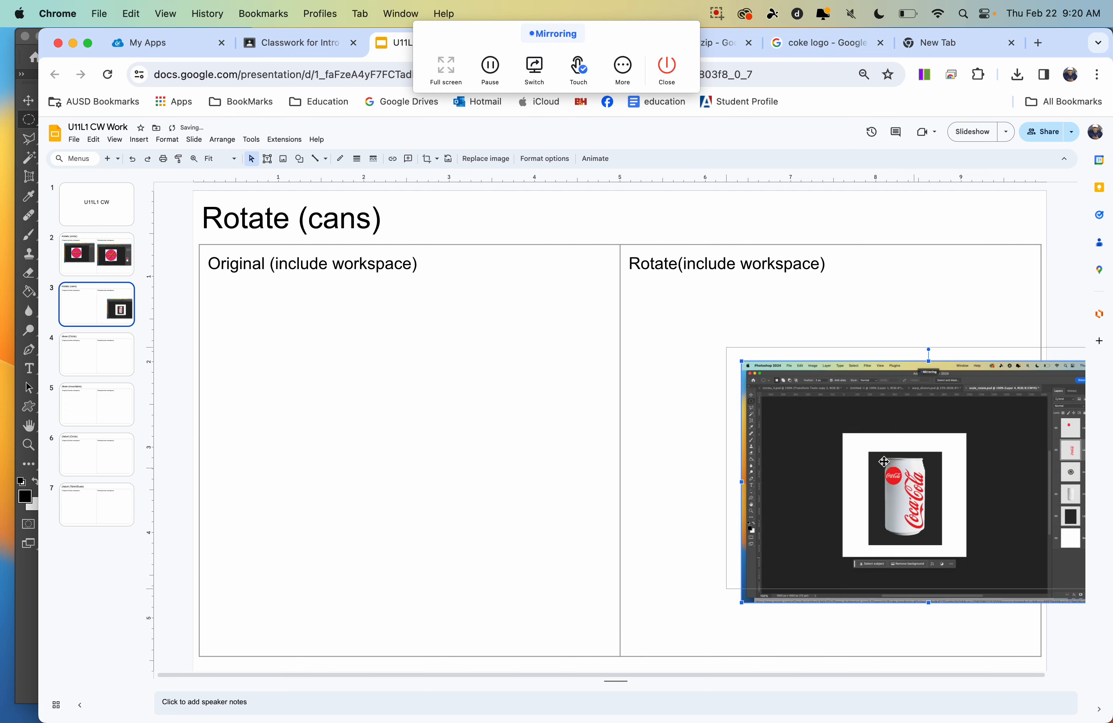
click(346, 387)
Switch to Photoshop and revert scale_rotate.psd to its opening snapshot in the history.
key(super+Tab)
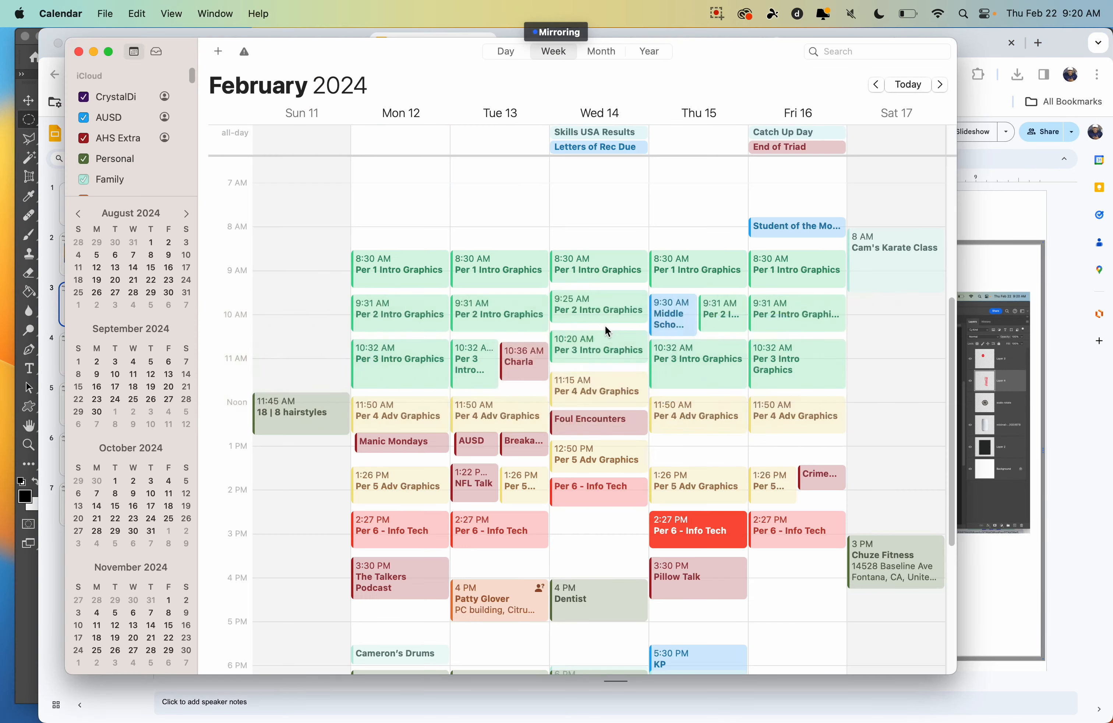
key(super+Tab)
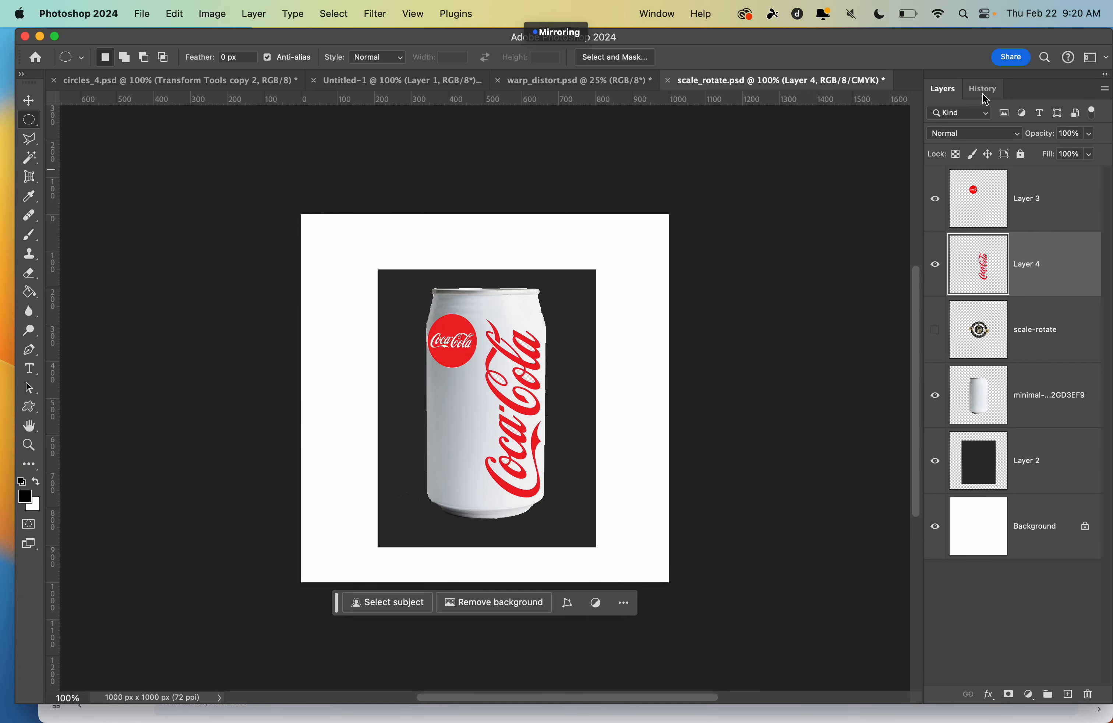
click(984, 92)
click(947, 91)
click(982, 92)
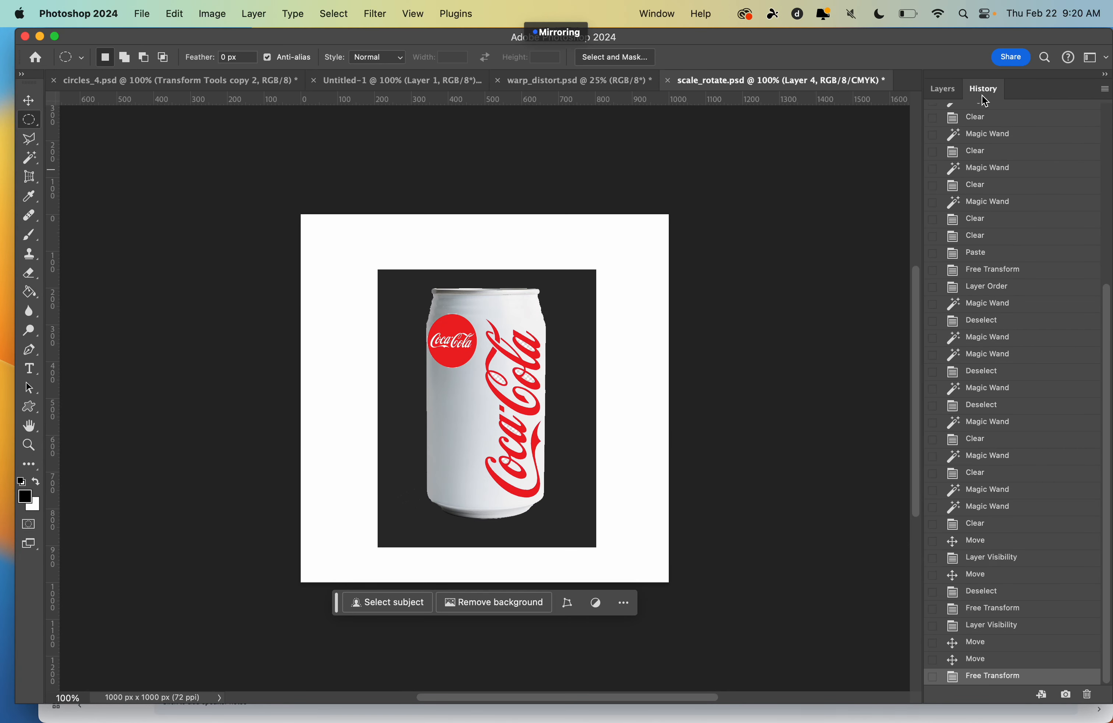
scroll(1016, 334, up, 5)
scroll(1014, 194, up, 1)
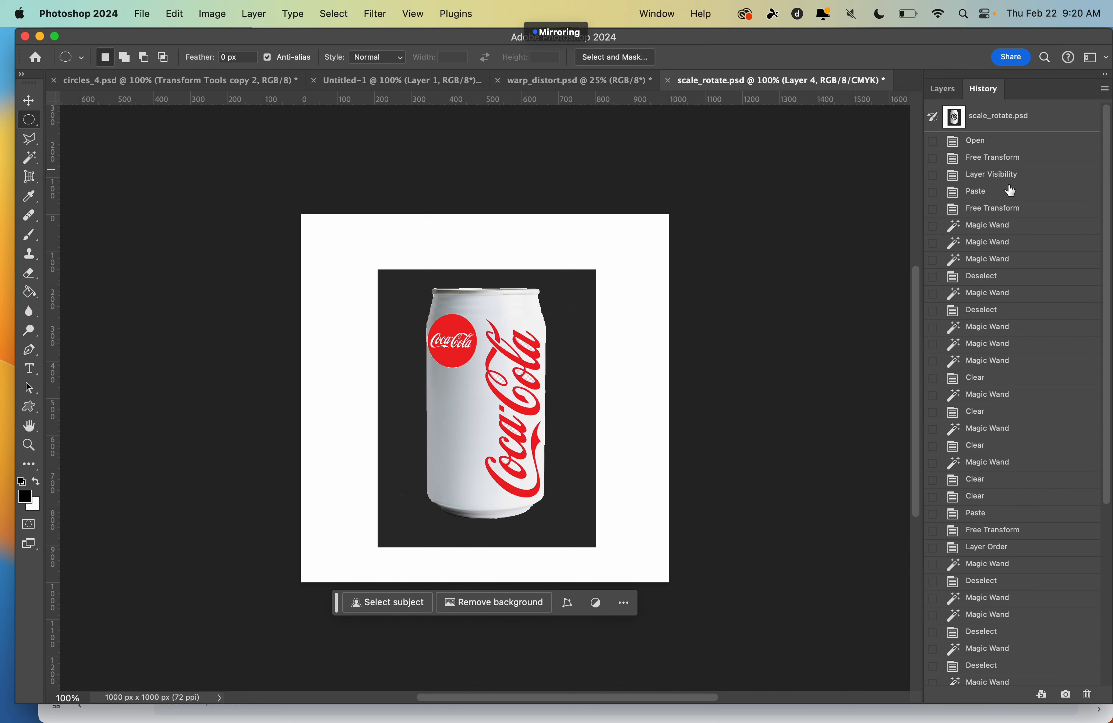
click(994, 126)
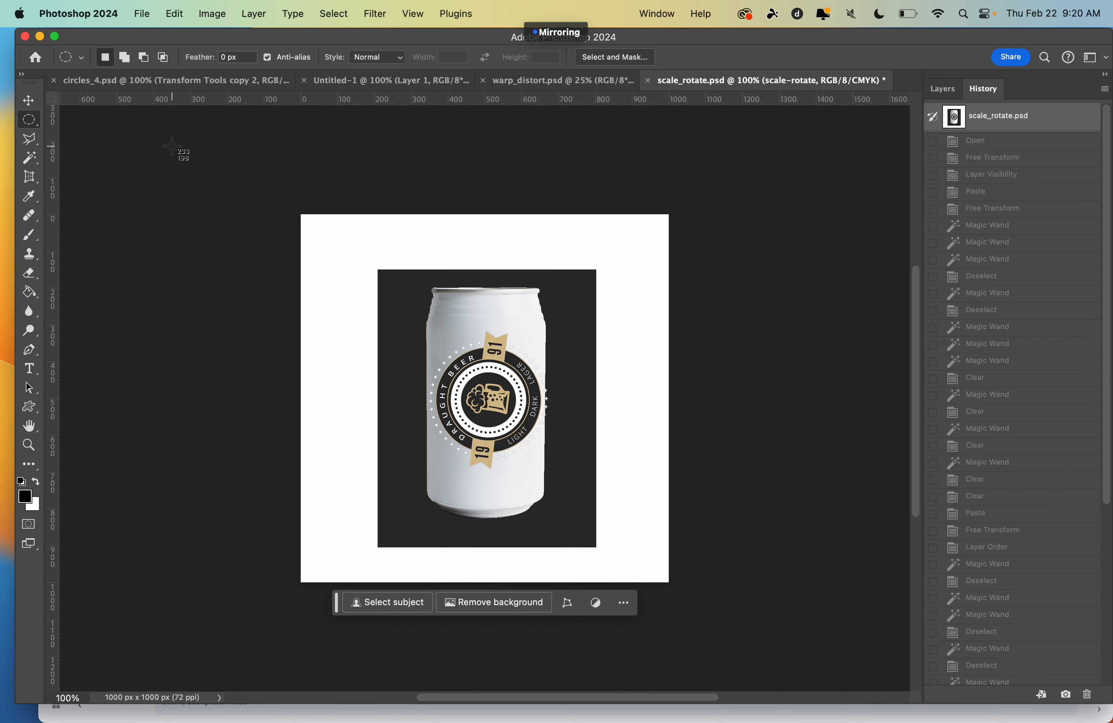
Capture the full Photoshop workspace with the original can and switch to the Rotate (cans) slide in Chrome.
key(super+Tab)
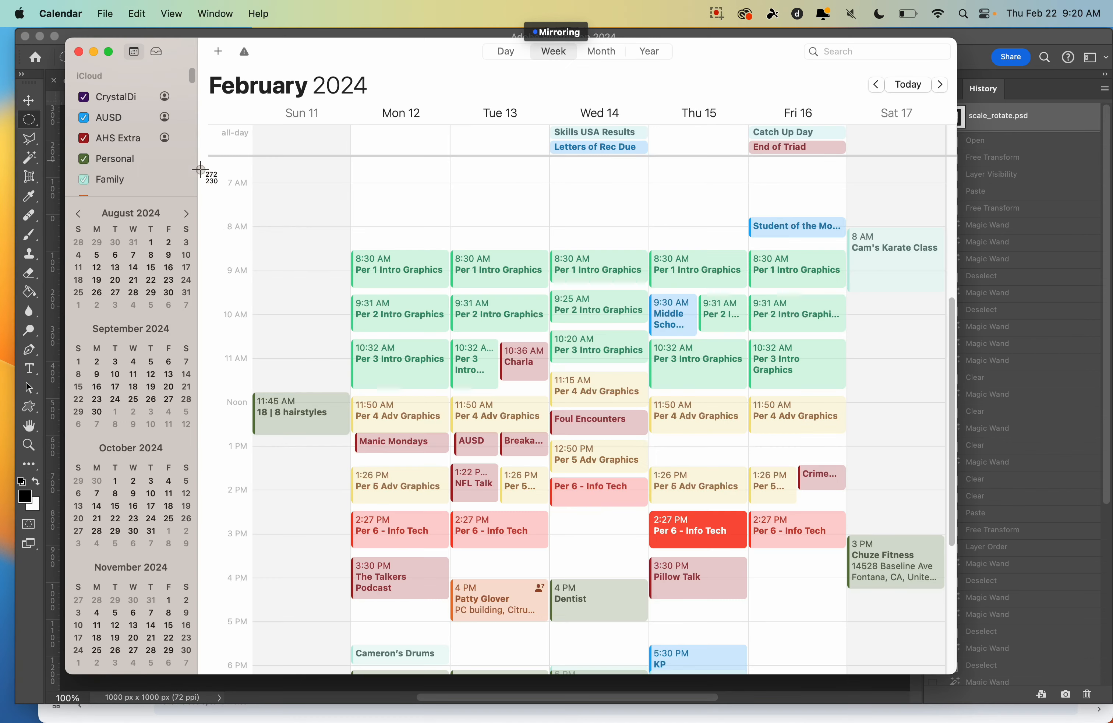
key(super+Tab)
key(super+Tab)
key(super+Tab)
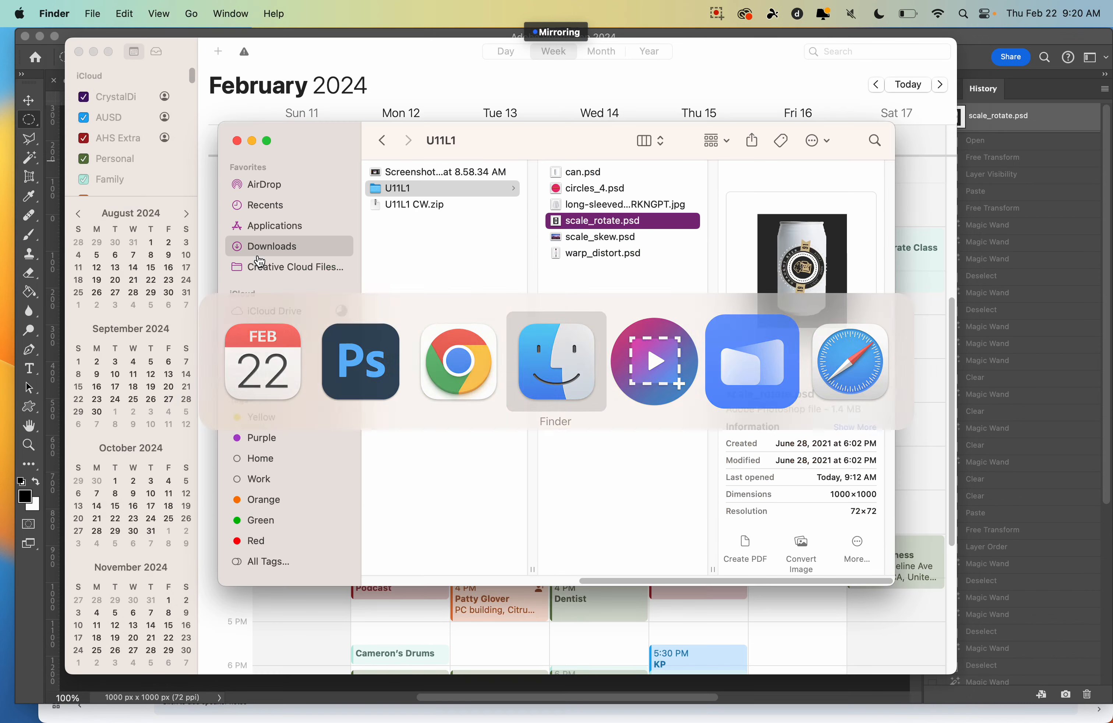
key(super+Tab)
key(super+Tab)
key(super+Tab)
key(super+shift+4)
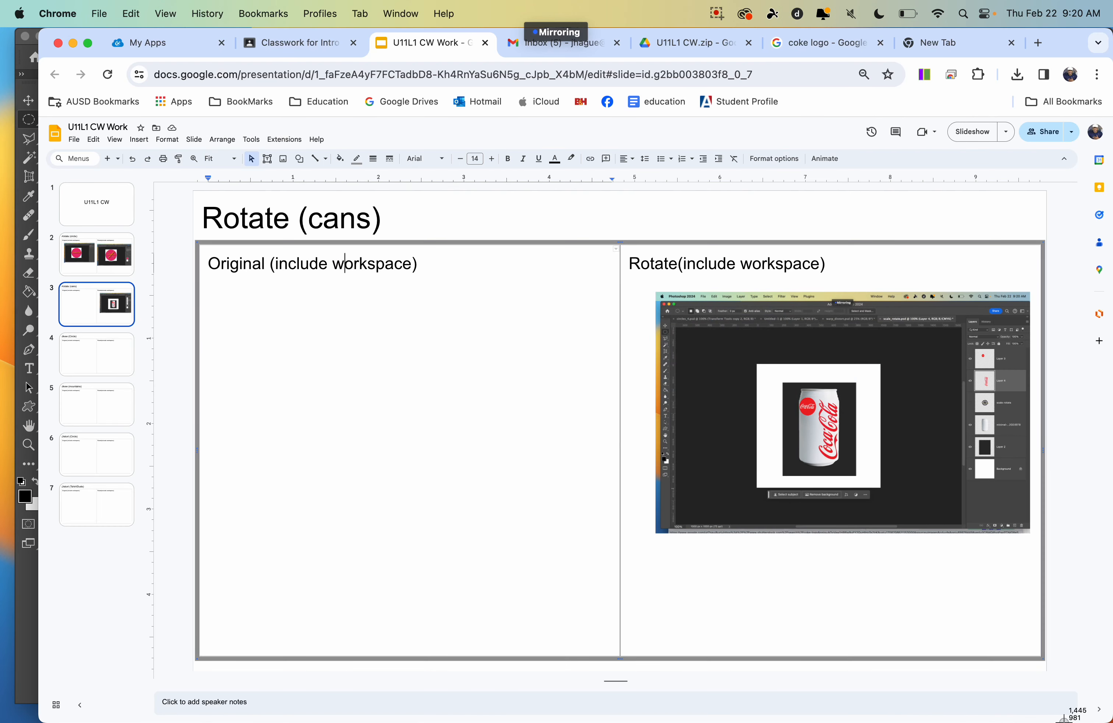
drag(158, 188, 171, 201)
Switch to Finder, open the Desktop folder, and place the 9.20.53 AM workspace screenshot on the Rotate (cans) slide.
key(super+Tab)
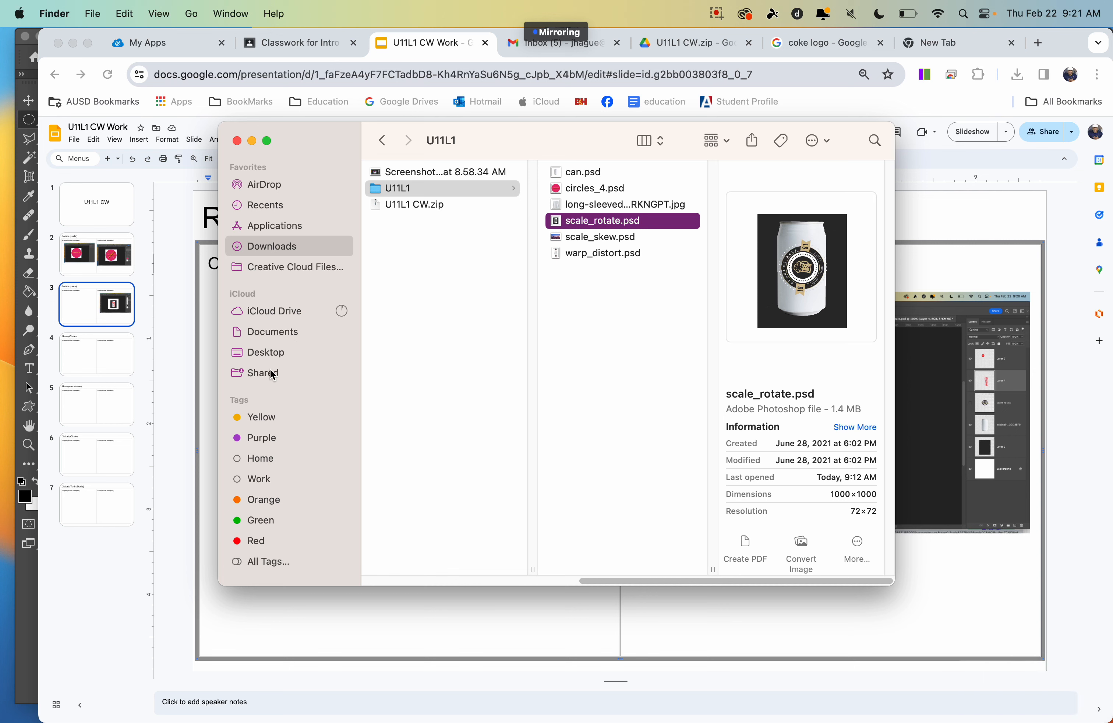
click(266, 353)
drag(314, 155, 563, 161)
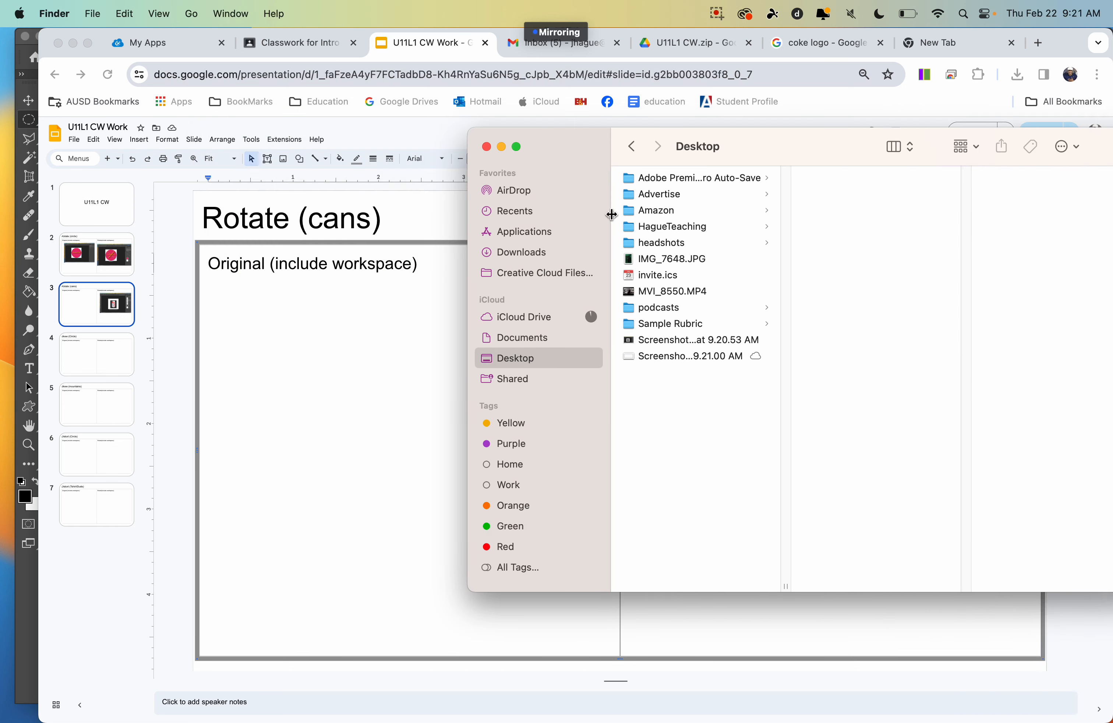
click(683, 339)
click(681, 342)
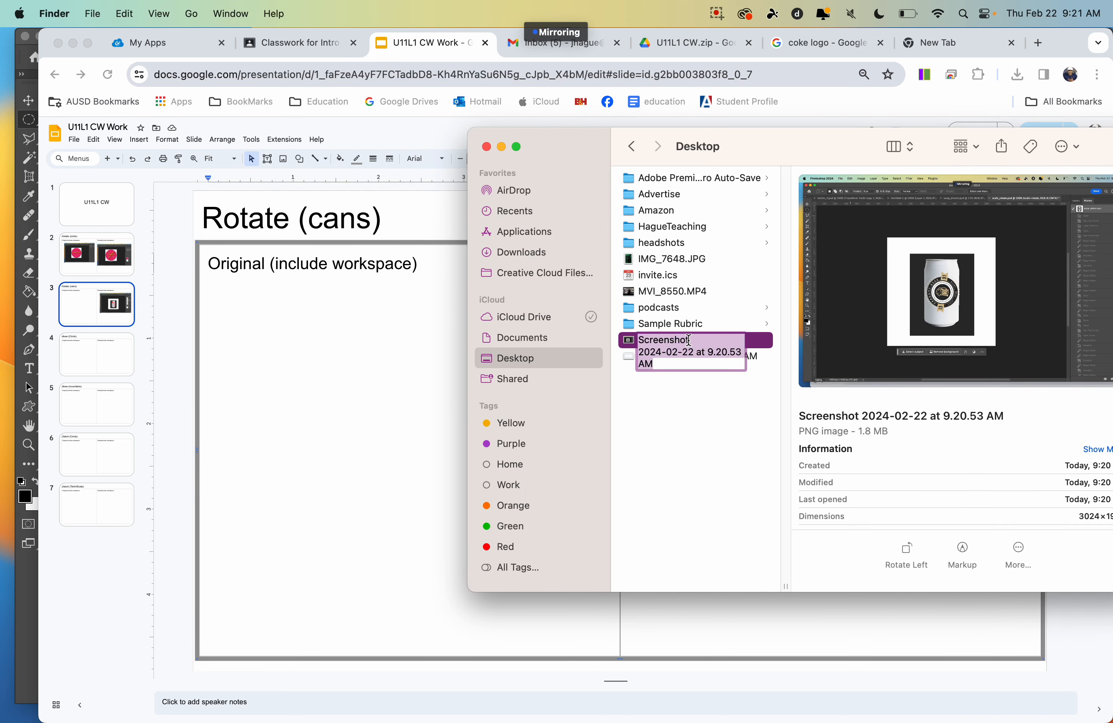
click(619, 423)
click(631, 342)
drag(631, 341, 400, 396)
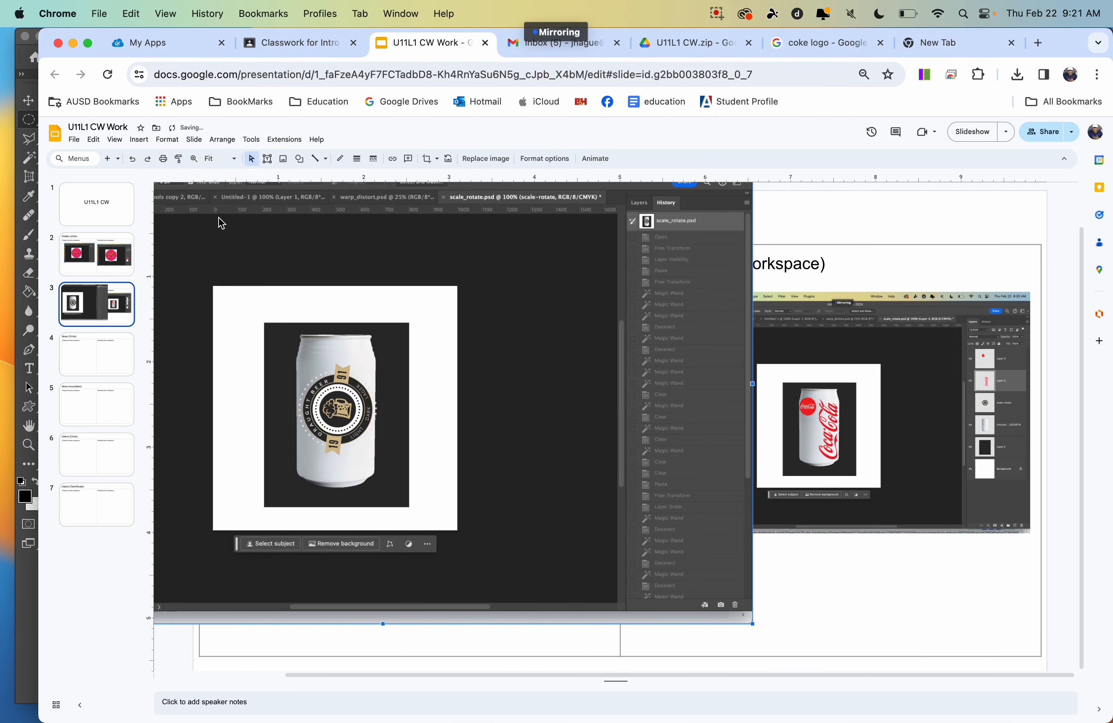
key(super+t)
key(super+Tab)
key(super+Tab)
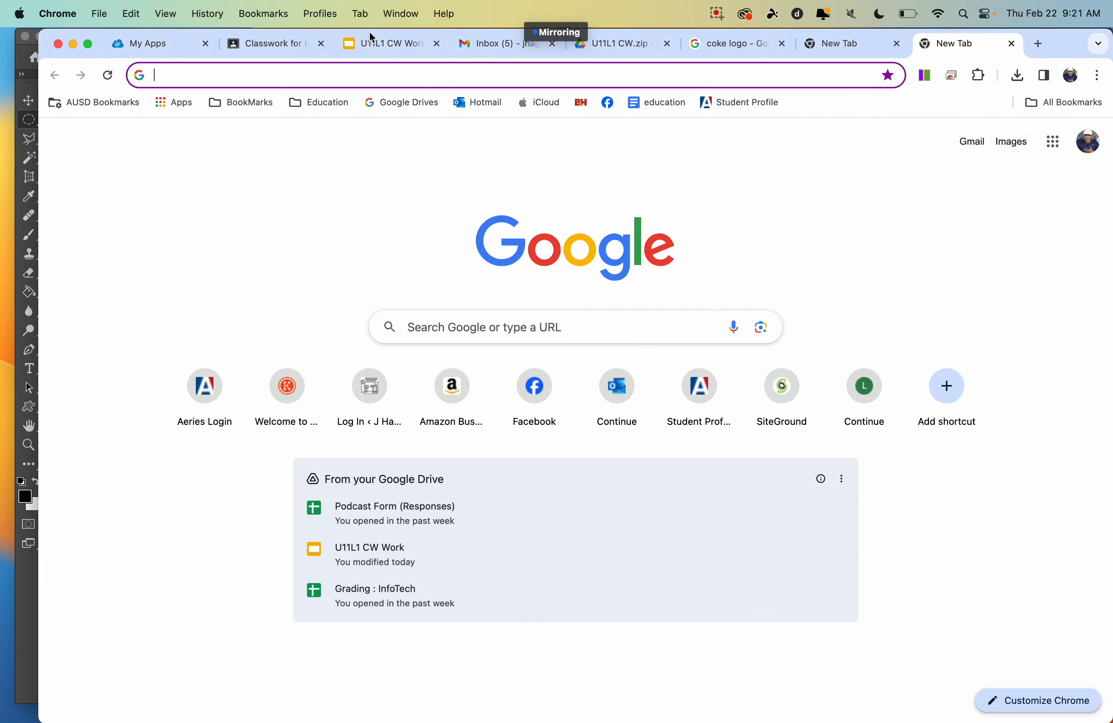
click(377, 43)
Shrink the original can screenshot and position it within the Original (include workspace) column.
drag(350, 239, 453, 279)
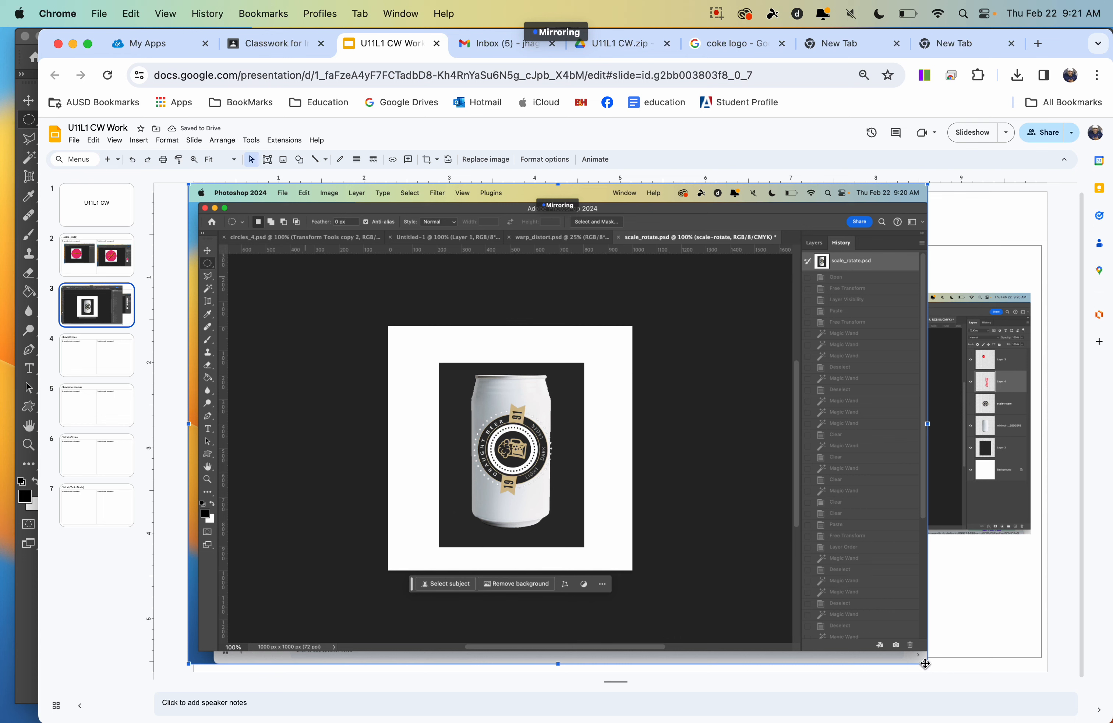
drag(926, 663, 488, 377)
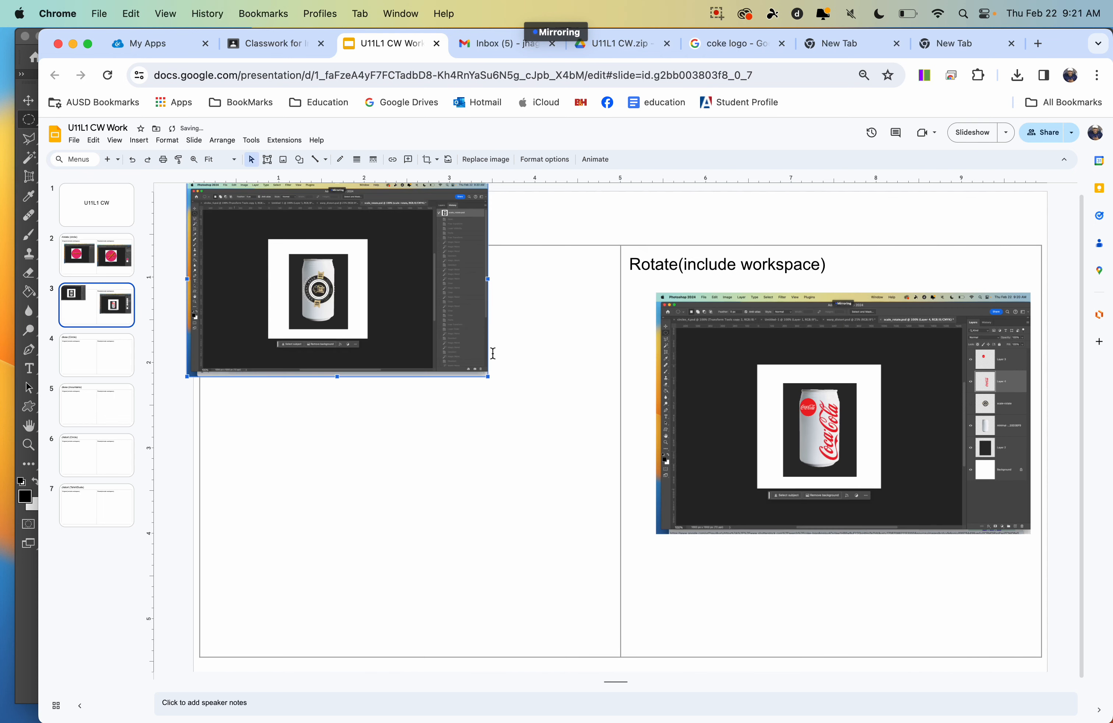
drag(430, 307, 530, 450)
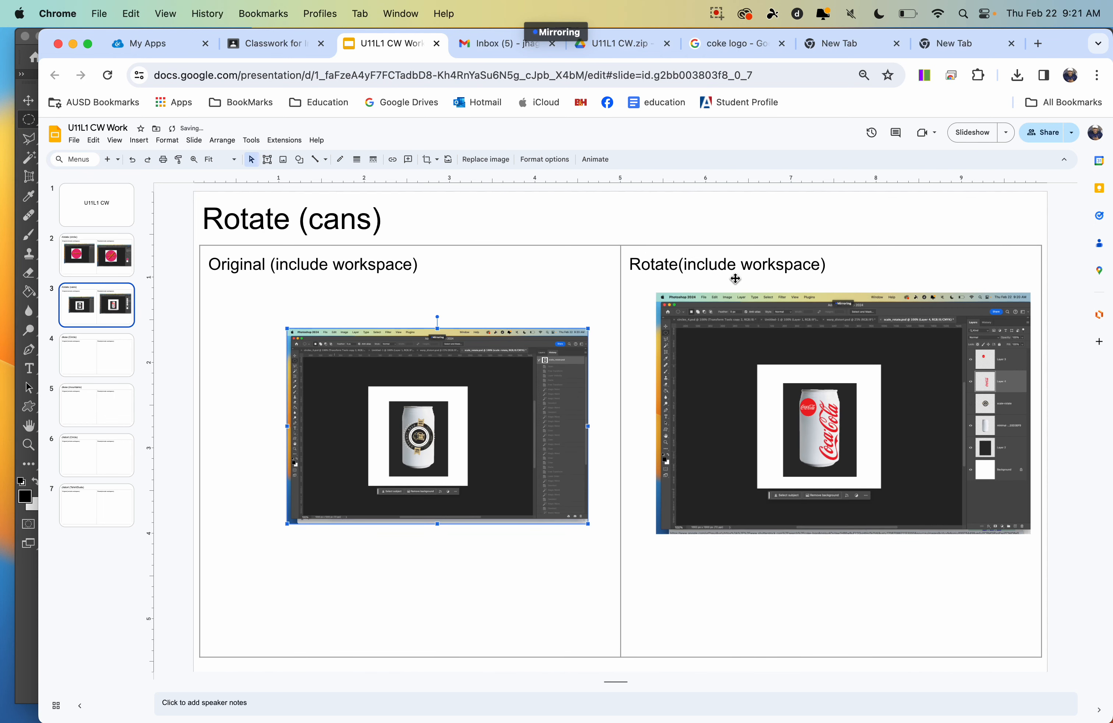
click(716, 14)
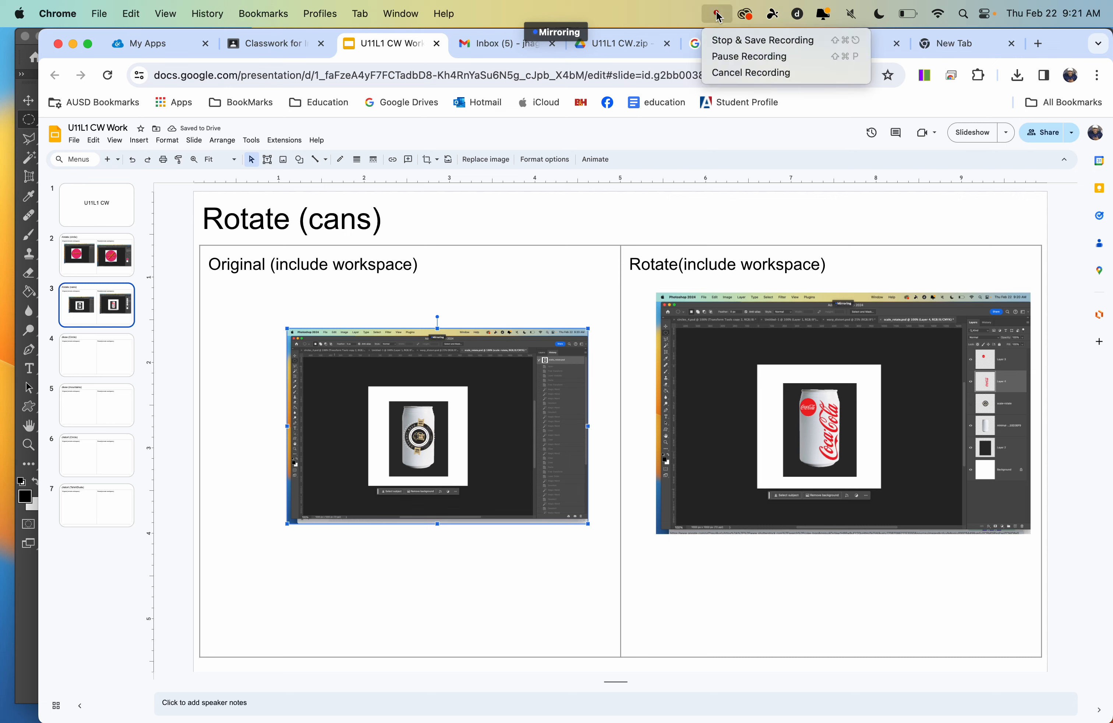